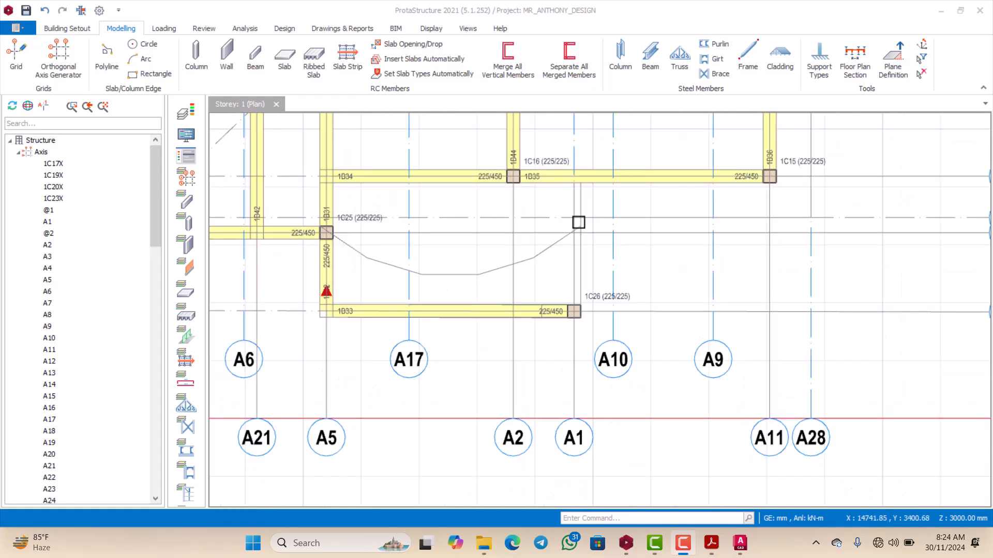
Step: Examine the bay around column 1C26 and the curved outline between axes A5 and A1
scroll(575, 336, up, 4)
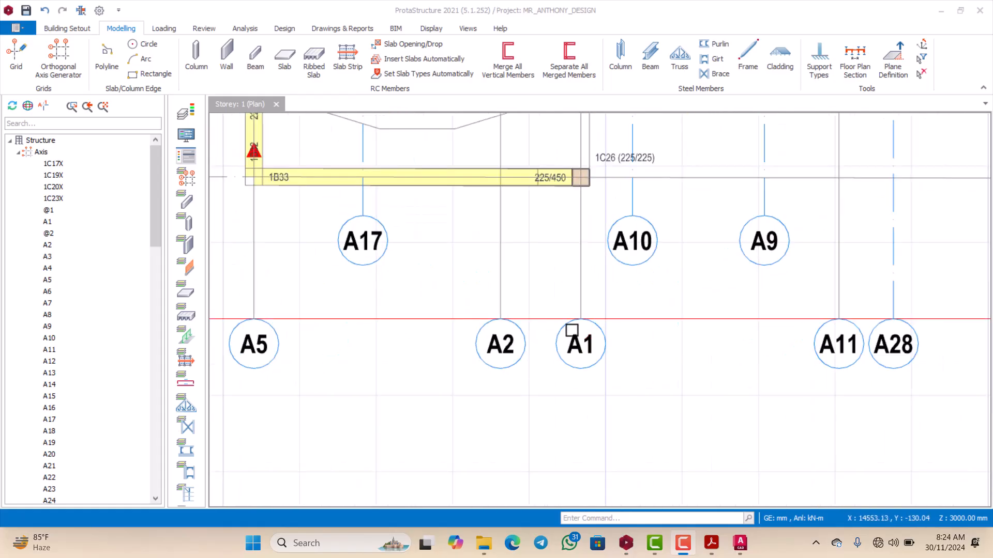
scroll(572, 336, down, 5)
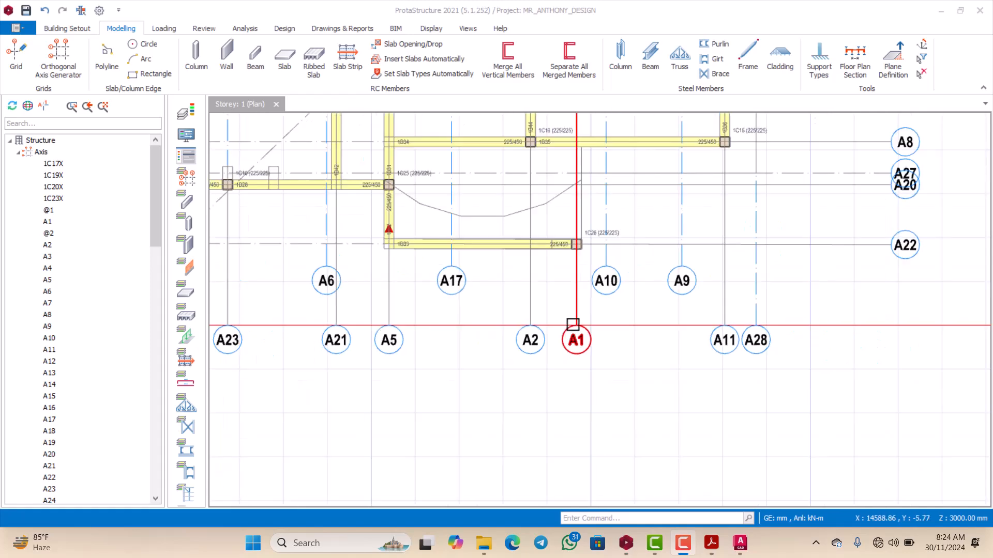
scroll(576, 269, up, 4)
scroll(576, 267, down, 2)
scroll(578, 215, up, 2)
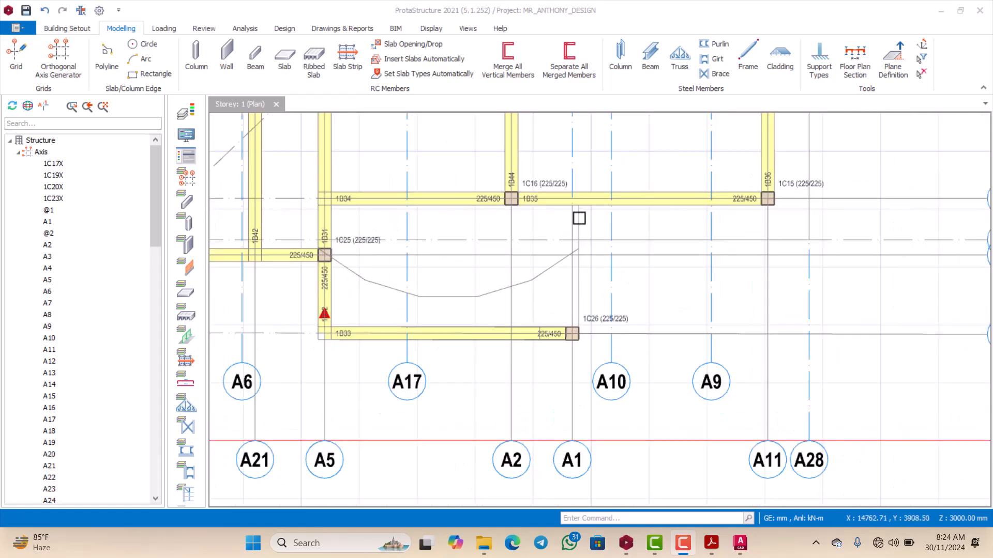
scroll(578, 217, down, 2)
scroll(576, 215, up, 2)
scroll(576, 217, down, 2)
scroll(576, 261, down, 1)
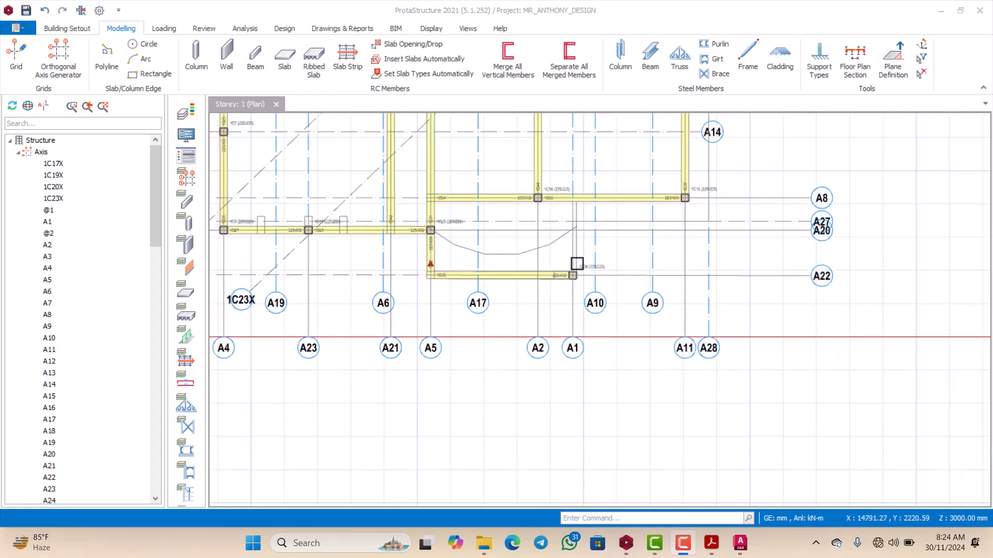
scroll(576, 255, up, 2)
scroll(574, 263, down, 1)
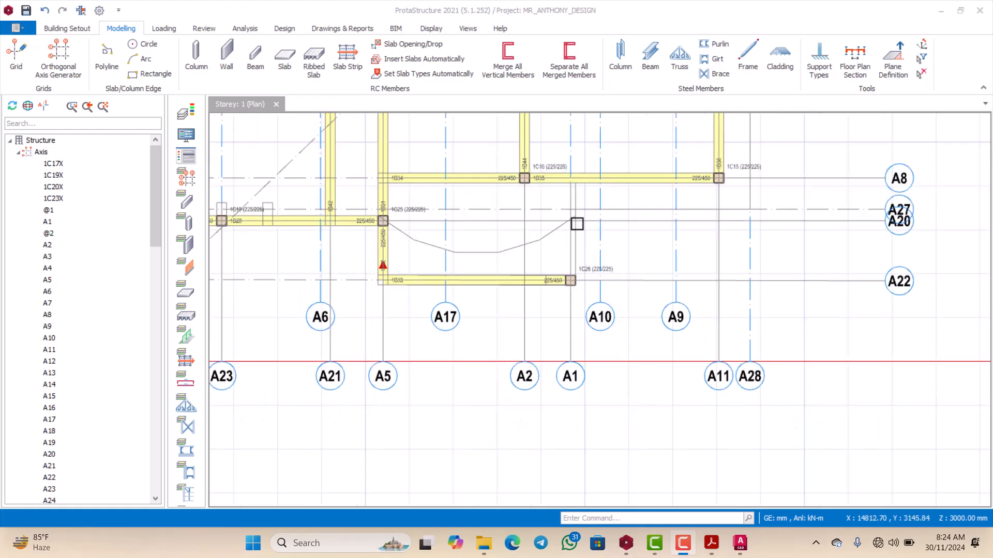
scroll(577, 224, up, 2)
scroll(558, 215, down, 1)
scroll(559, 197, up, 1)
scroll(561, 185, down, 1)
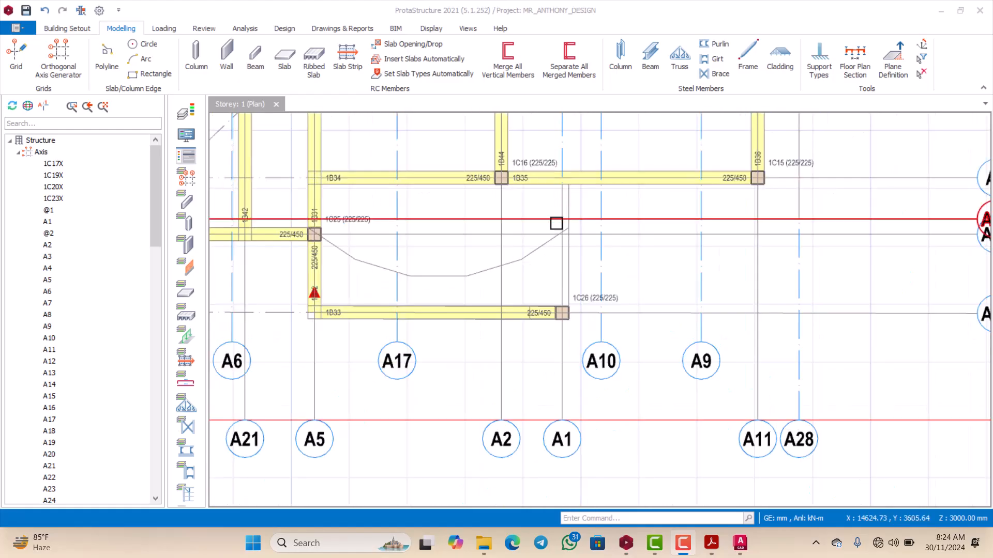
scroll(559, 243, up, 1)
scroll(562, 268, down, 2)
scroll(560, 259, up, 1)
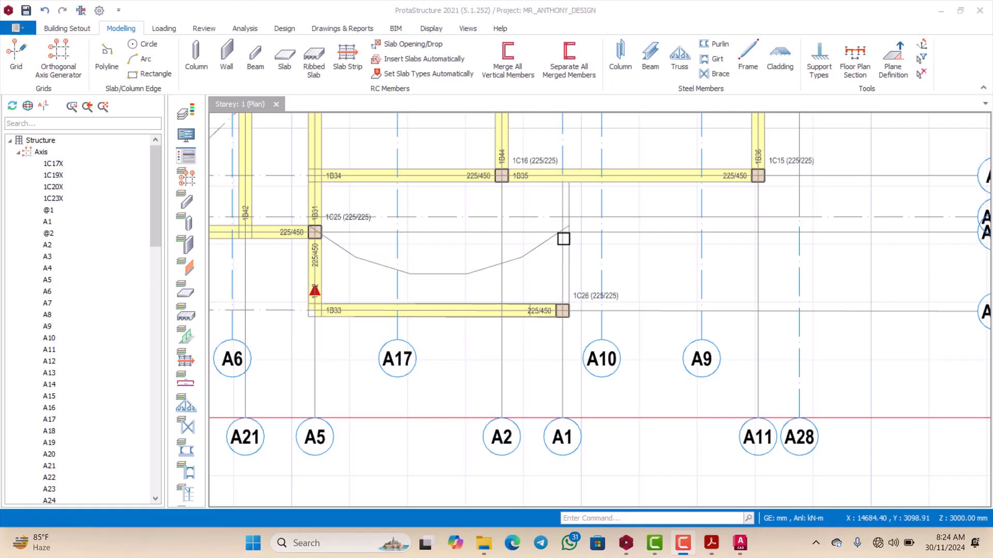
scroll(563, 223, down, 1)
scroll(559, 210, up, 3)
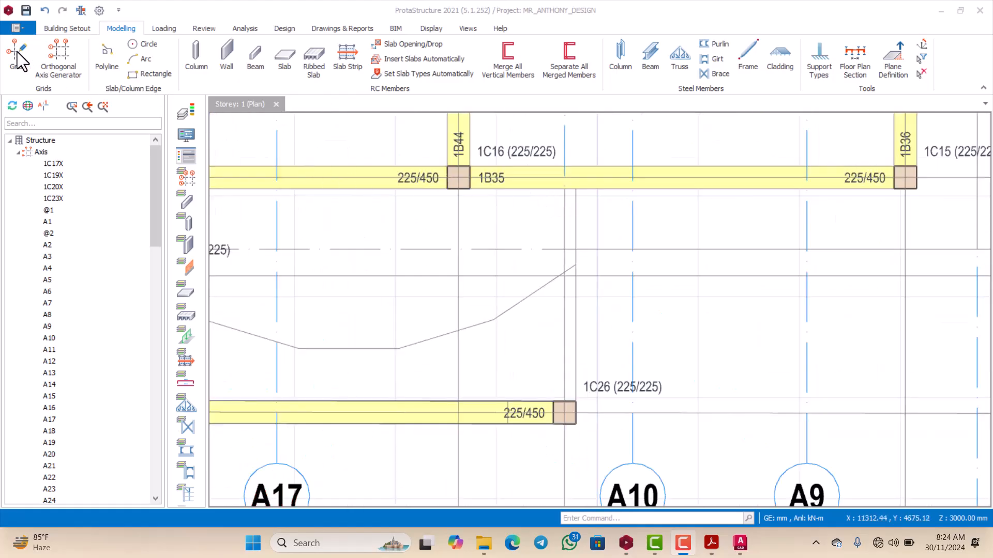
Step: Draw a grid axis labelled C from beam 1B35 on axis A8 down to column 1C26 on axis A22
click(17, 51)
scroll(590, 215, down, 2)
scroll(577, 190, up, 2)
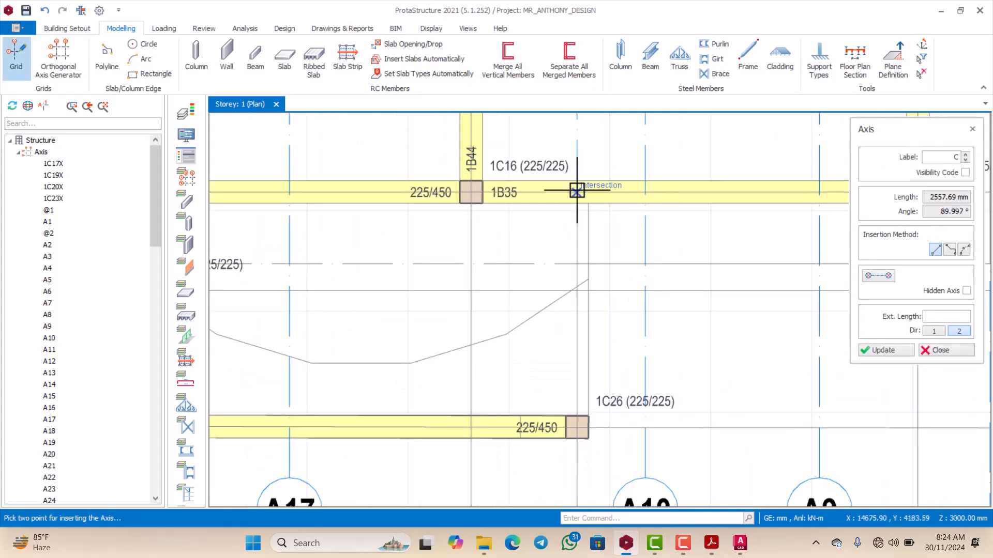
scroll(582, 220, down, 4)
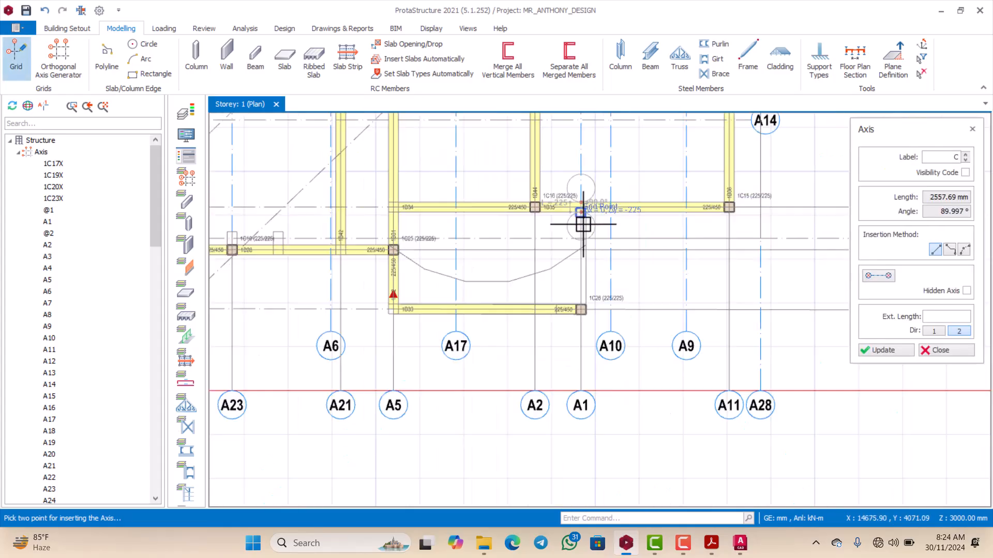
scroll(589, 284, down, 1)
scroll(580, 272, up, 6)
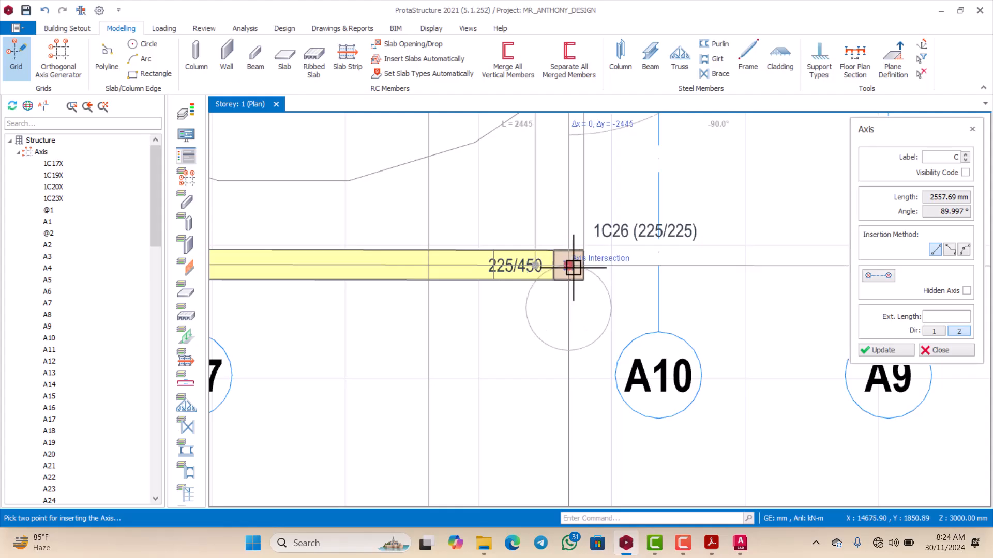
click(568, 279)
scroll(565, 311, down, 3)
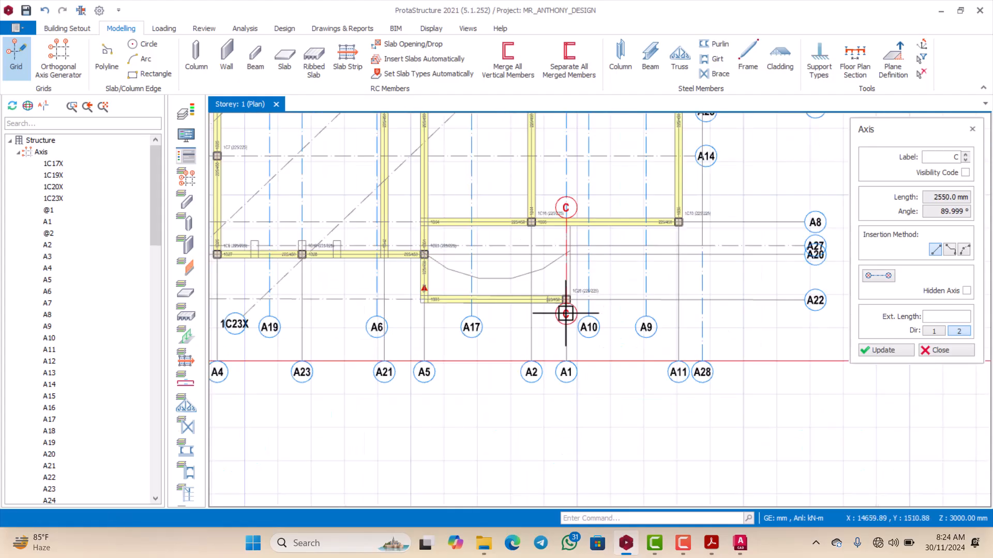
scroll(572, 222, up, 7)
key(Escape)
Step: Stretch the upper end of axis C about 650 mm beyond beam 1B35
scroll(572, 211, down, 2)
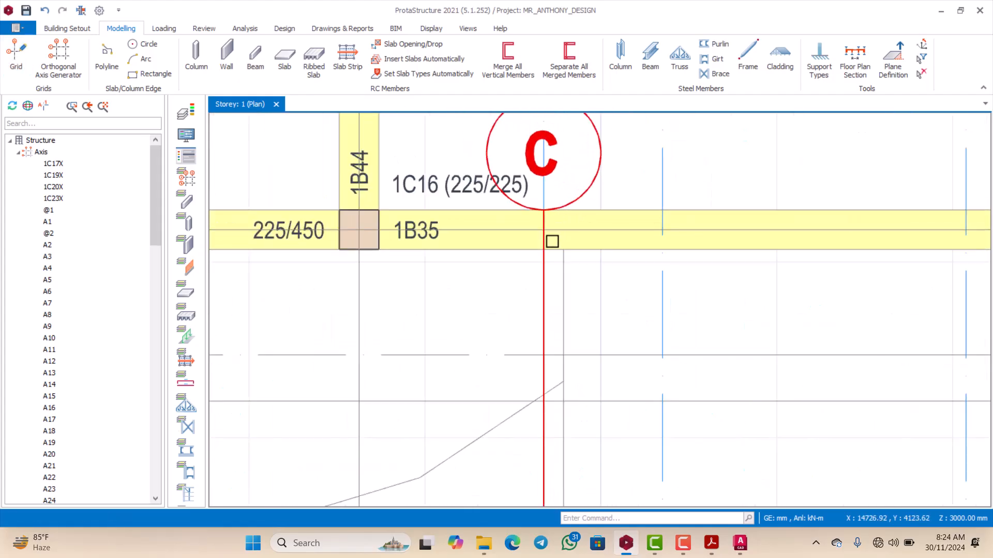
right_click(546, 201)
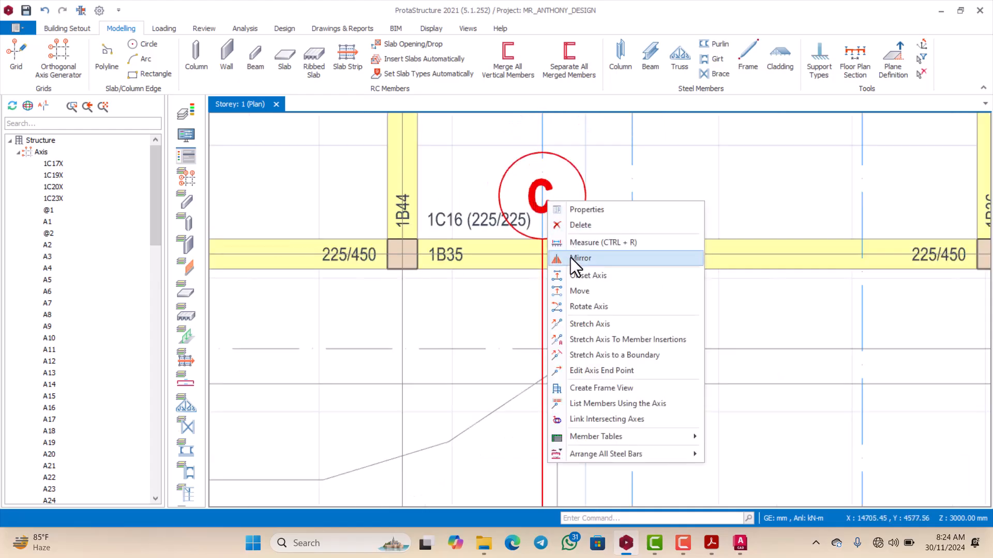
click(574, 324)
click(547, 242)
scroll(546, 238, down, 3)
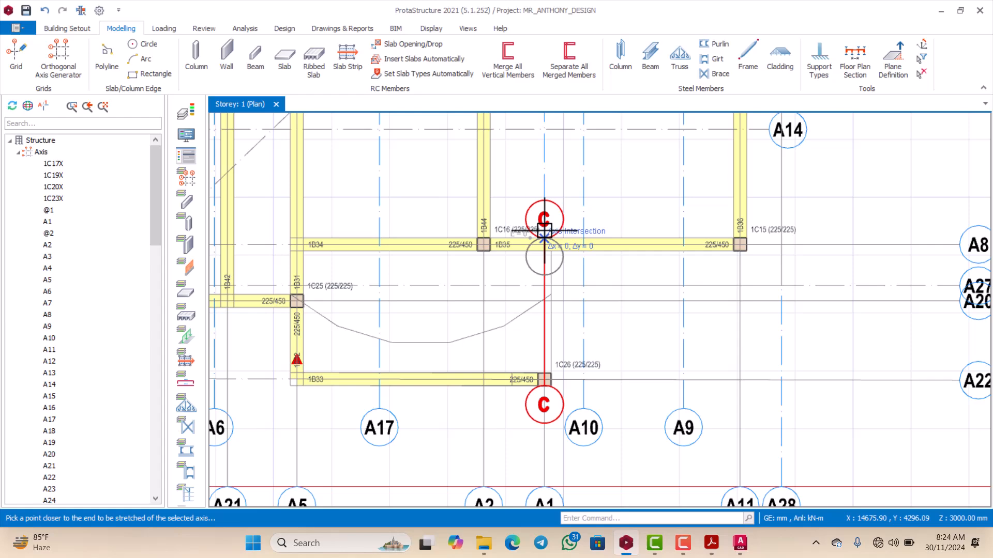
click(539, 199)
scroll(546, 225, down, 3)
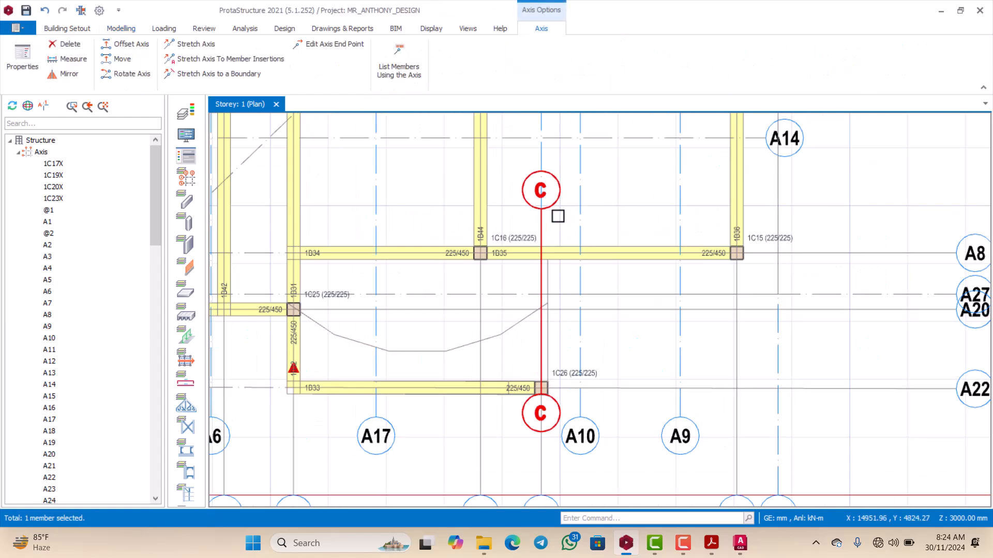
key(Escape)
Step: Insert a 225 x 450 mm beam along axis C from column 1C26 to beam 1B35, using beam 1B34's properties
scroll(553, 216, down, 2)
scroll(548, 217, up, 2)
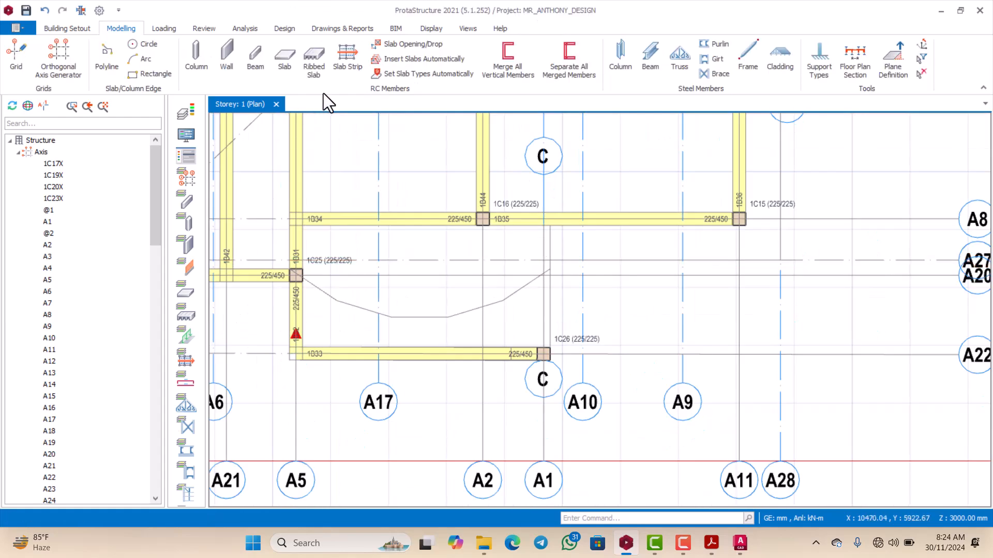
scroll(434, 221, up, 1)
click(462, 226)
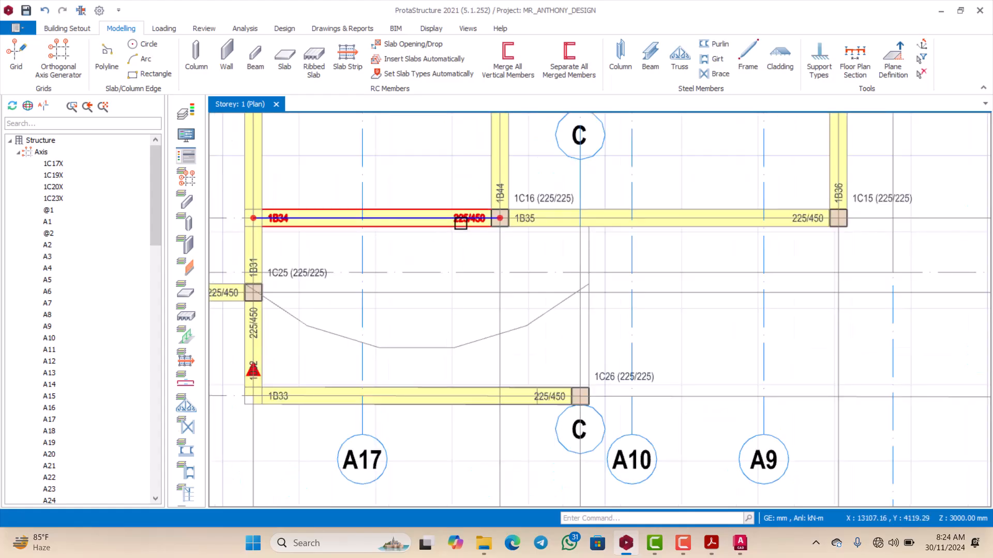
right_click(459, 223)
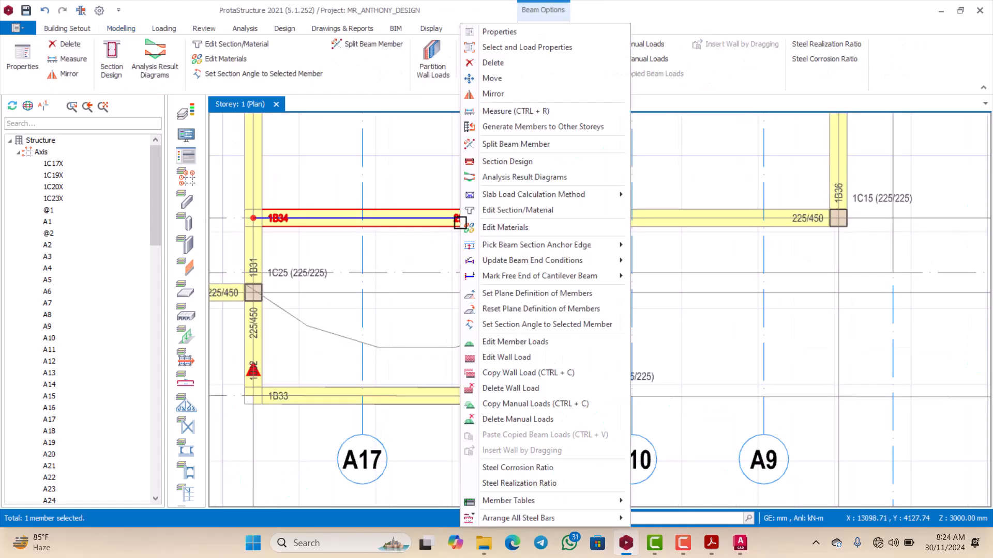
click(504, 33)
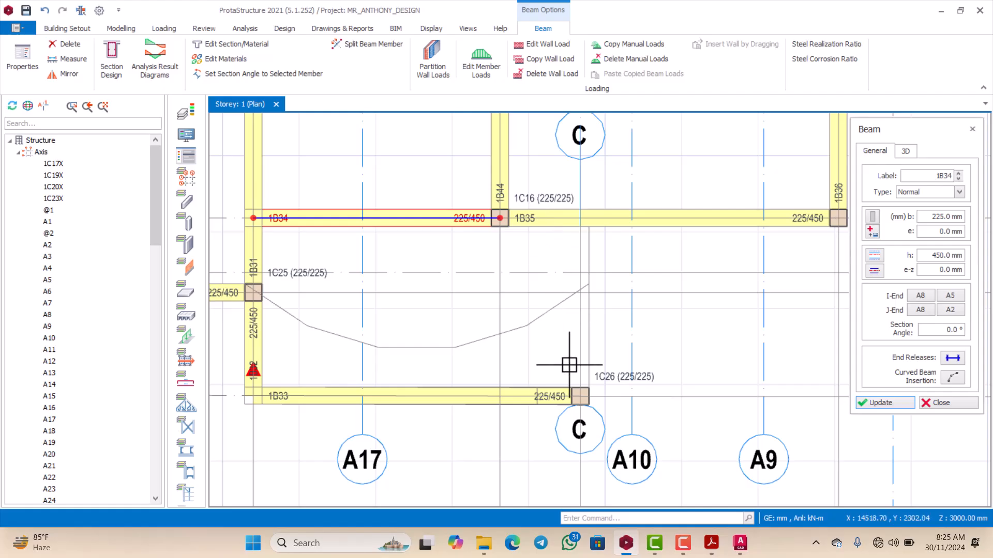
scroll(559, 378, down, 2)
scroll(580, 401, up, 4)
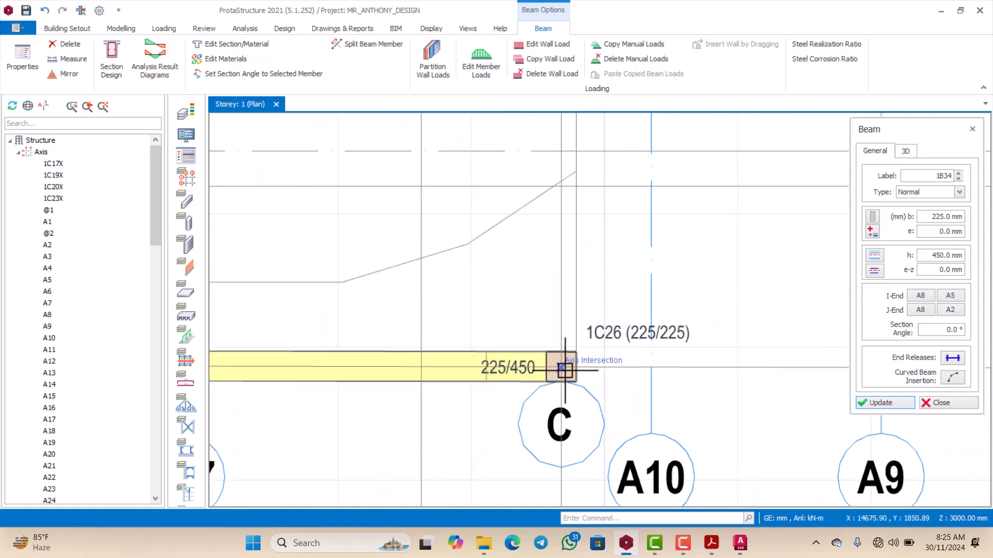
scroll(563, 362, down, 3)
scroll(566, 248, up, 3)
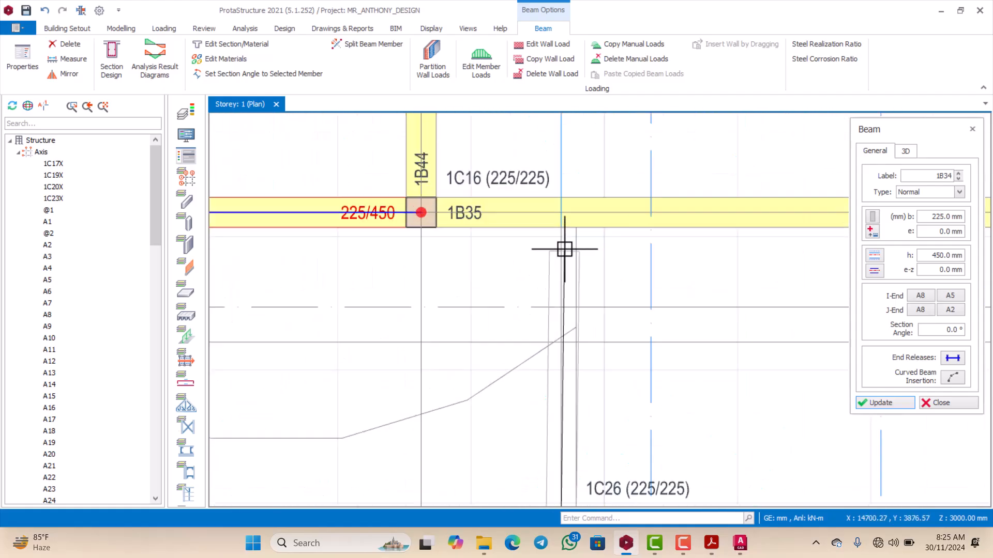
click(558, 209)
scroll(558, 209, down, 6)
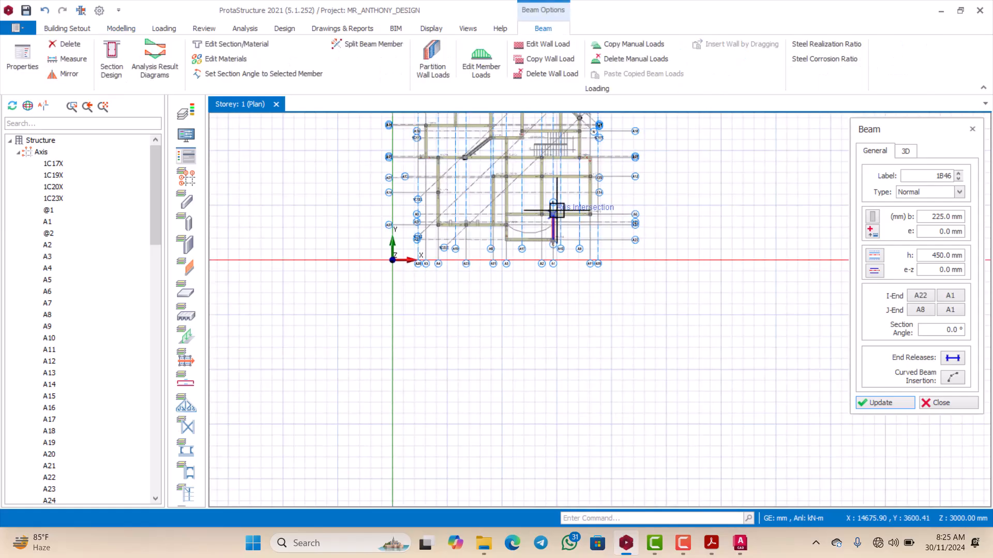
scroll(563, 189, up, 3)
scroll(543, 226, down, 2)
scroll(538, 270, up, 2)
scroll(598, 266, down, 5)
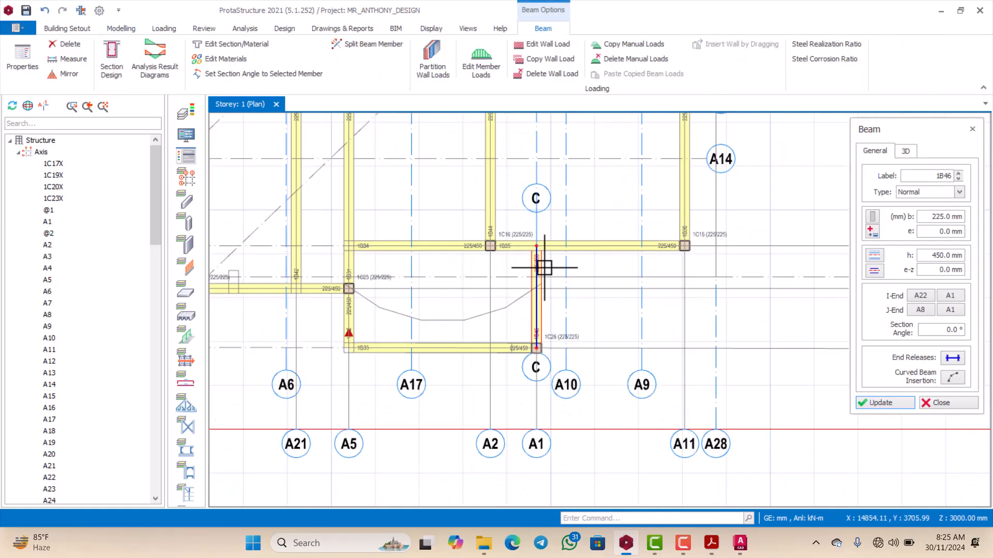
key(Escape)
Step: Review the storey plan's beam layout and the curved outline between column 1C25 and the beam on axis C
scroll(559, 165, up, 4)
scroll(564, 266, down, 4)
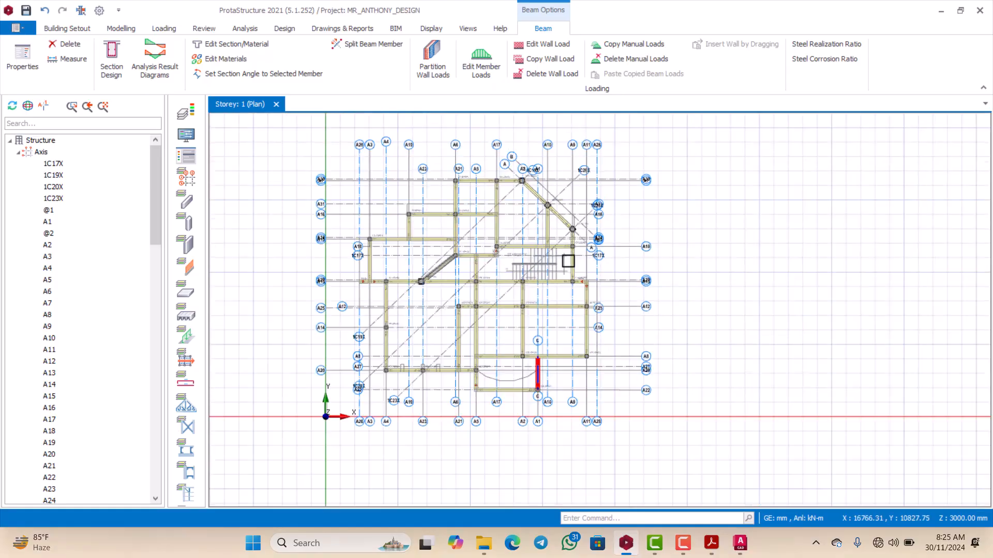
scroll(553, 208, up, 2)
scroll(551, 203, up, 4)
scroll(554, 184, down, 3)
scroll(554, 184, up, 2)
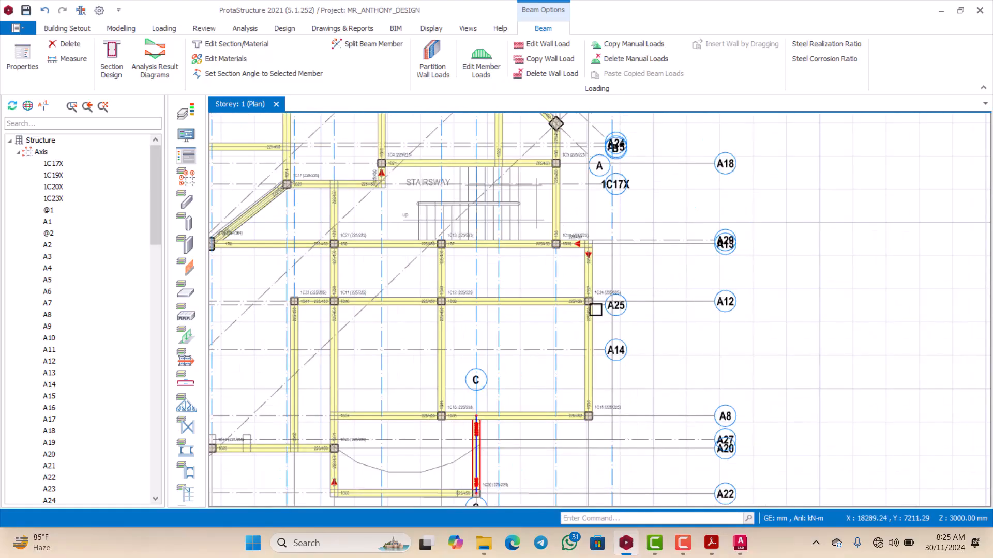
scroll(594, 306, down, 4)
scroll(572, 210, up, 3)
scroll(564, 220, down, 4)
scroll(538, 220, up, 2)
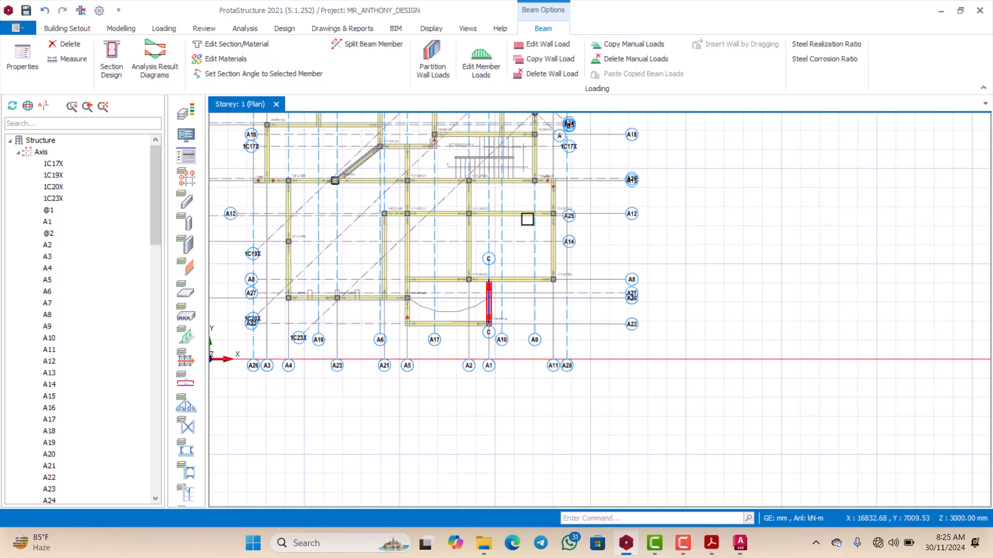
scroll(496, 230, down, 2)
scroll(481, 236, up, 5)
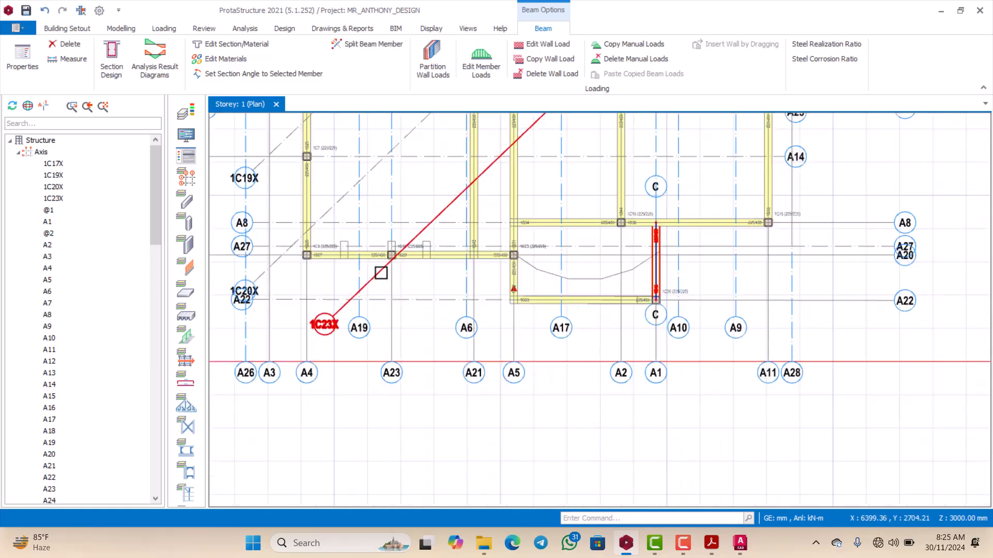
scroll(420, 257, down, 3)
scroll(474, 259, down, 2)
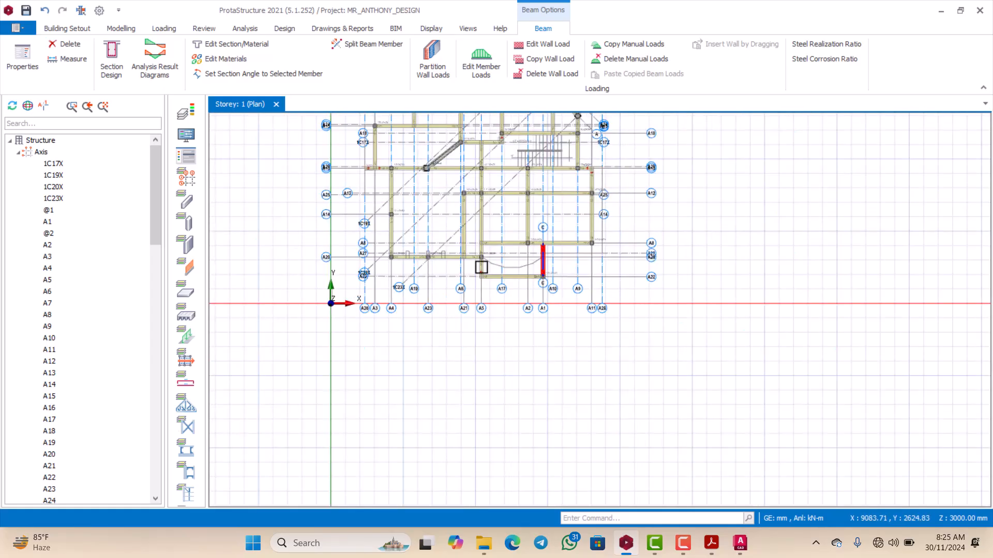
scroll(542, 267, up, 4)
scroll(517, 264, down, 4)
scroll(367, 203, up, 2)
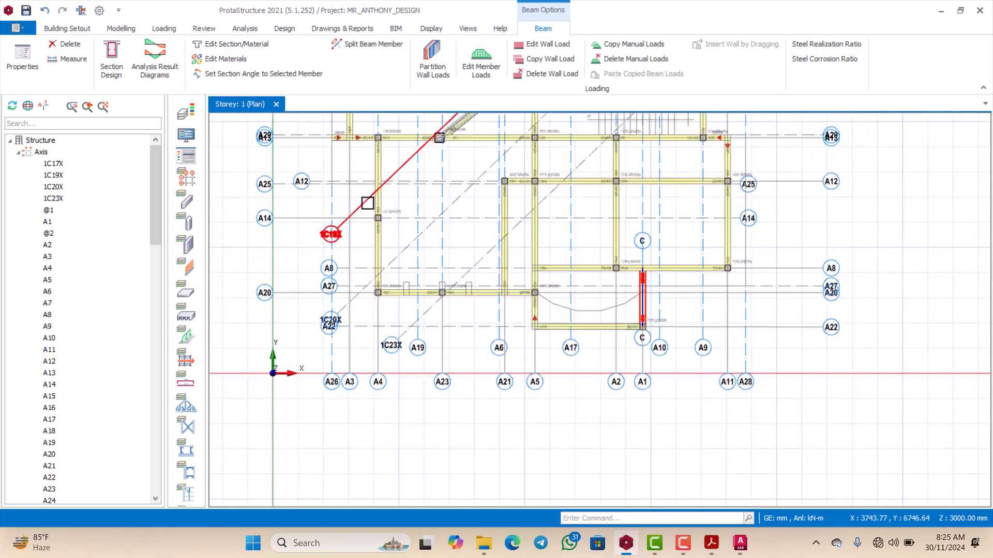
scroll(589, 314, up, 5)
scroll(503, 270, down, 2)
scroll(505, 272, up, 2)
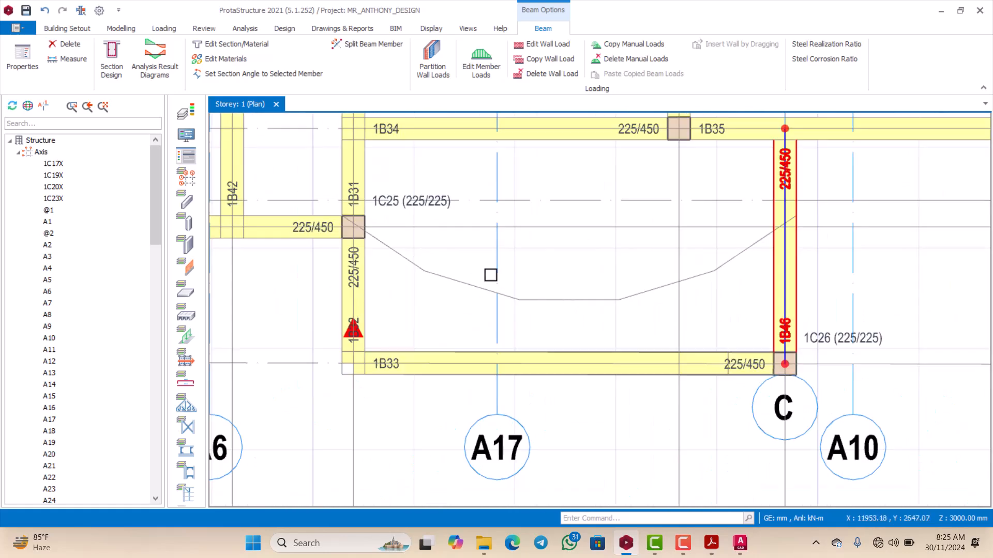
scroll(447, 267, down, 1)
scroll(448, 267, up, 1)
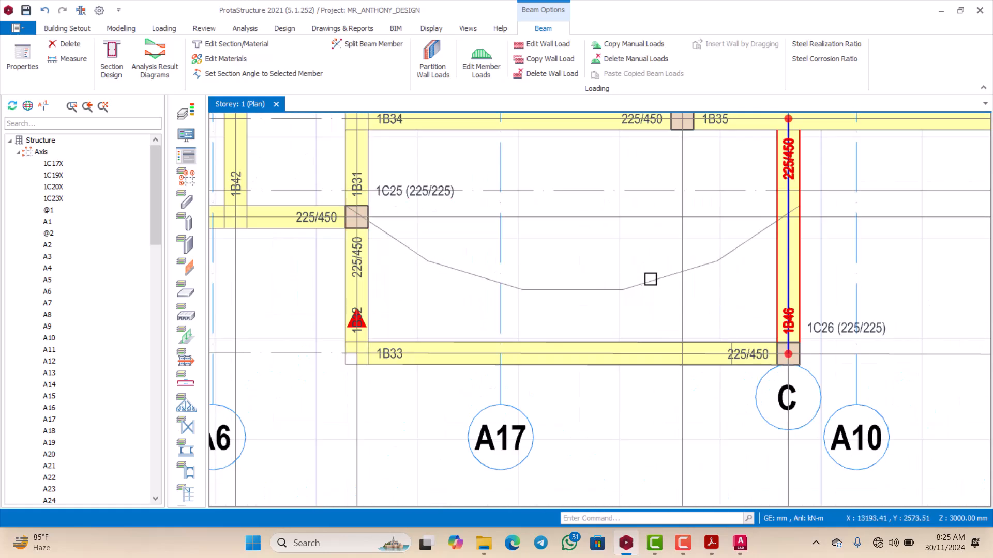
scroll(633, 286, down, 2)
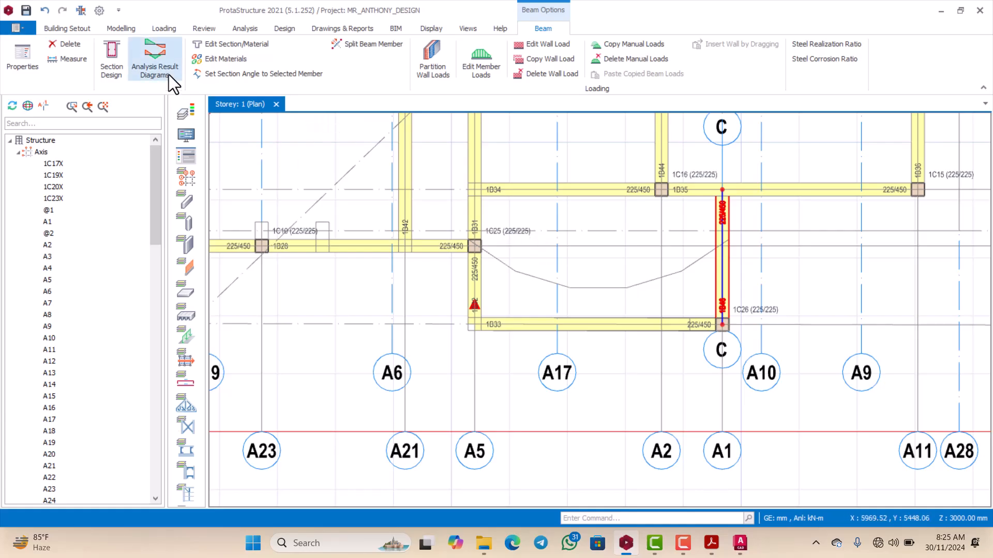
Step: Draw an arc slab edge from column 1C25's centre to beam 1B46, chord 4240 mm, bulging about 759 mm towards beam 1B33
click(119, 29)
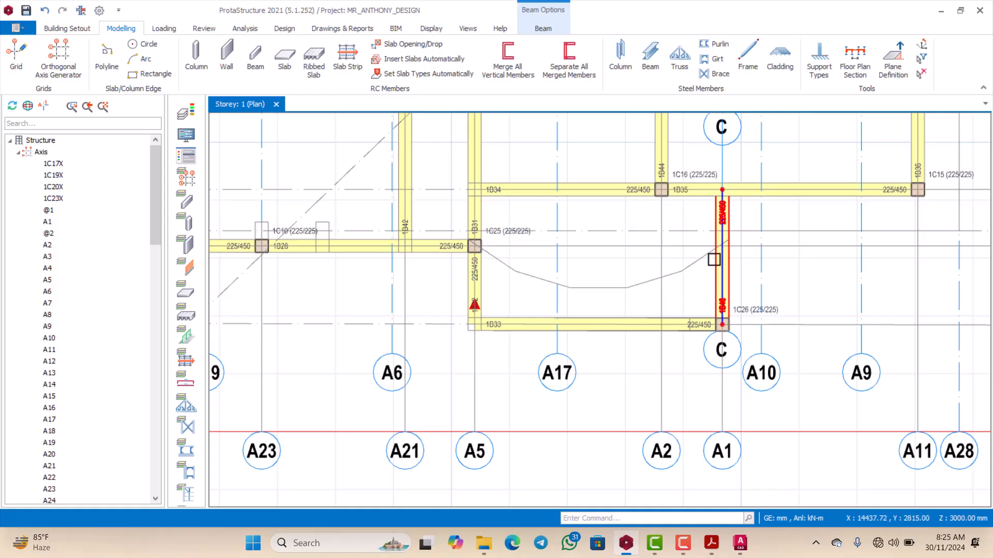
click(141, 57)
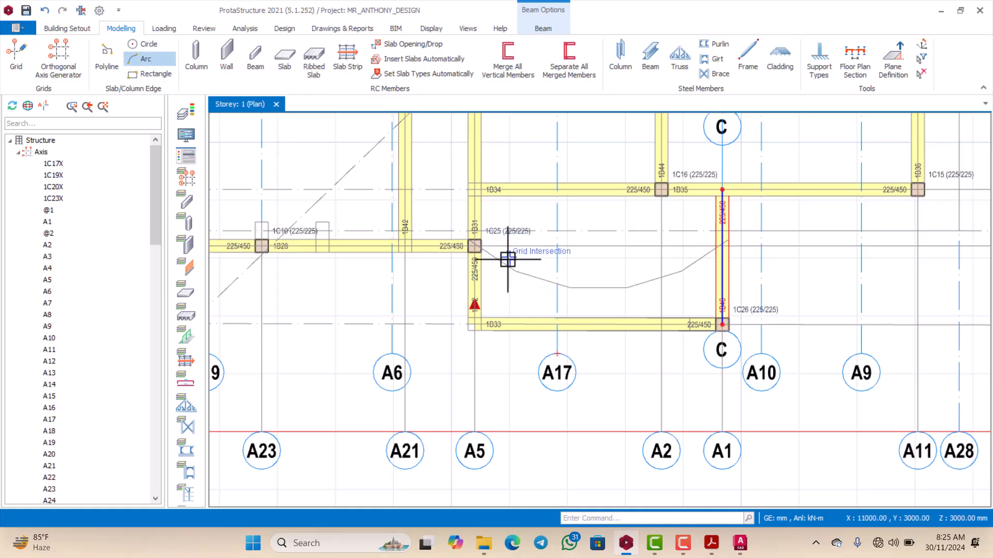
scroll(508, 258, up, 4)
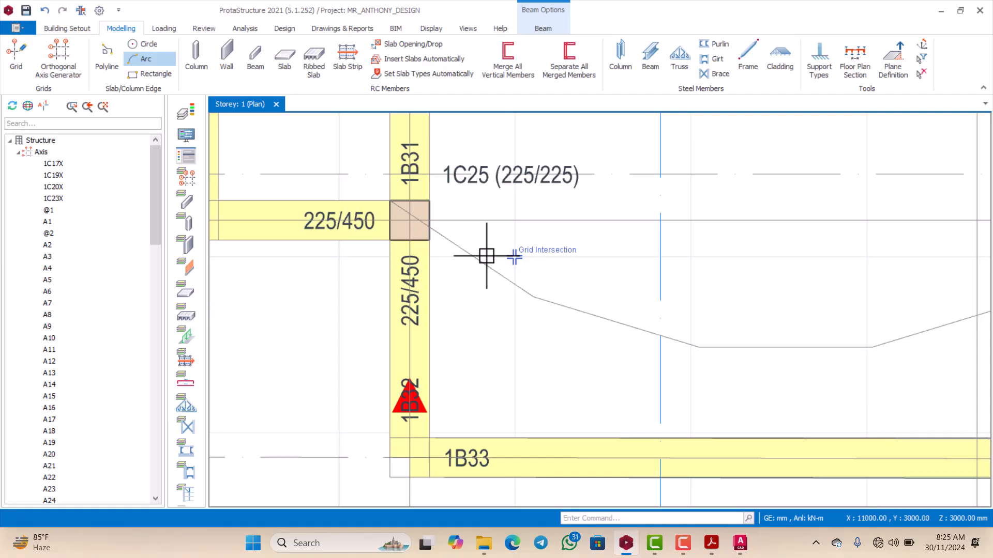
click(412, 218)
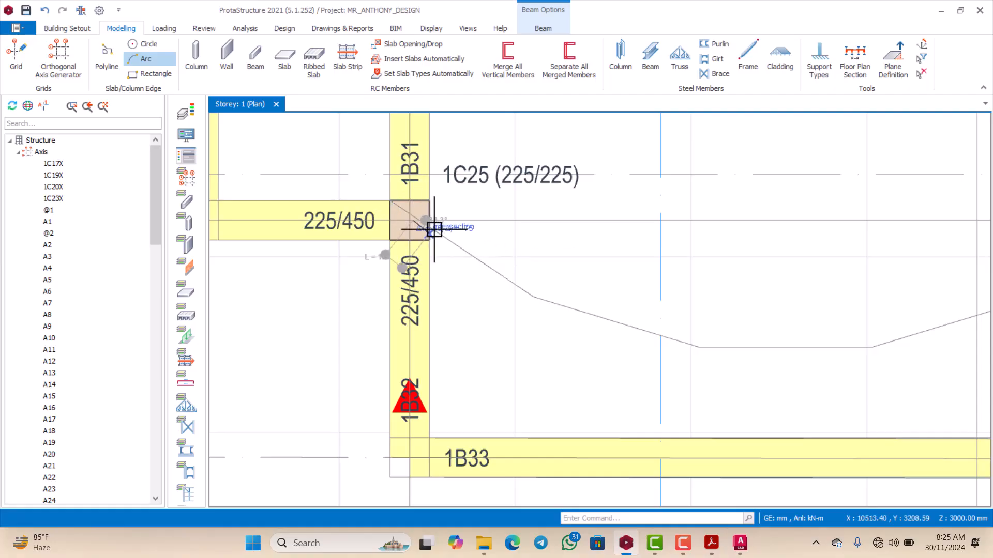
scroll(445, 238, down, 5)
scroll(564, 294, up, 2)
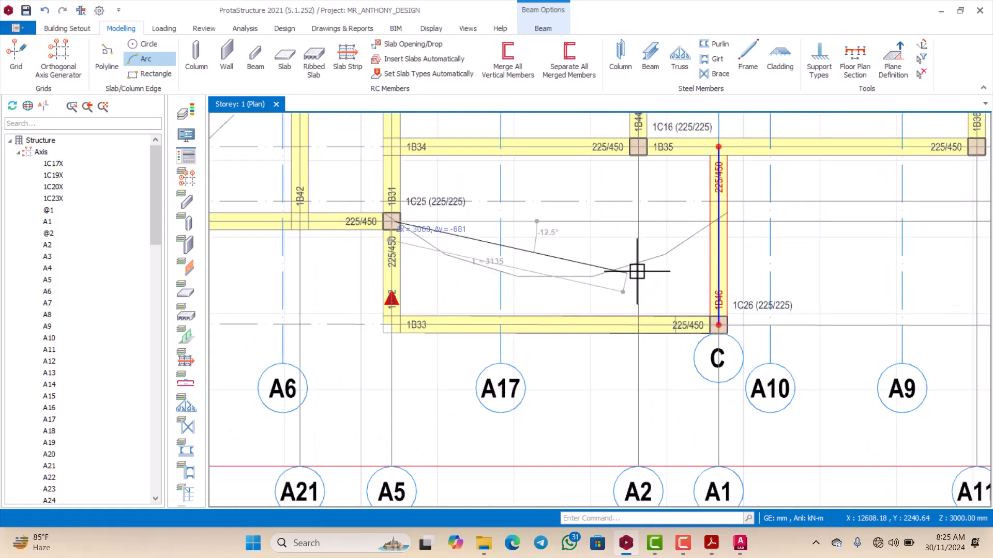
scroll(707, 222, up, 3)
scroll(704, 231, down, 3)
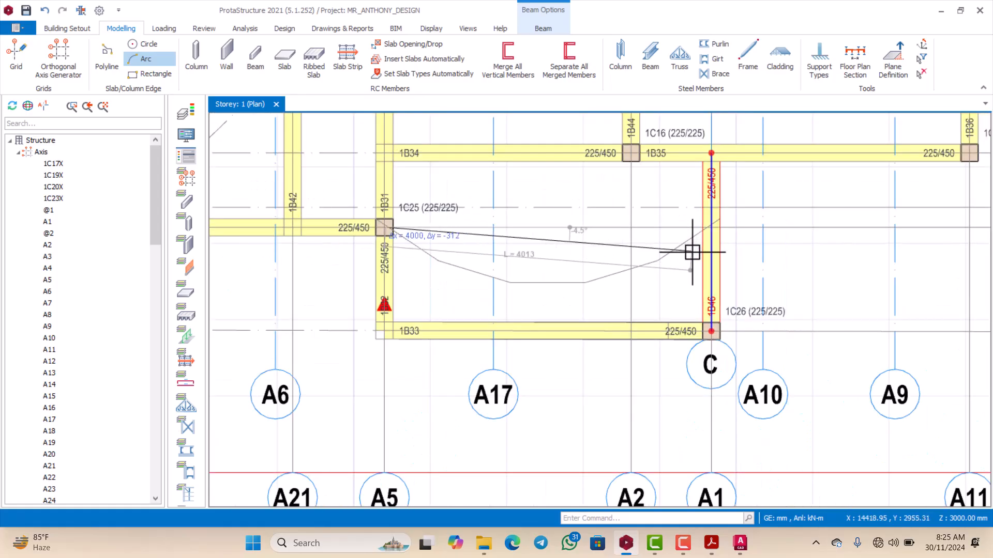
scroll(711, 233, up, 4)
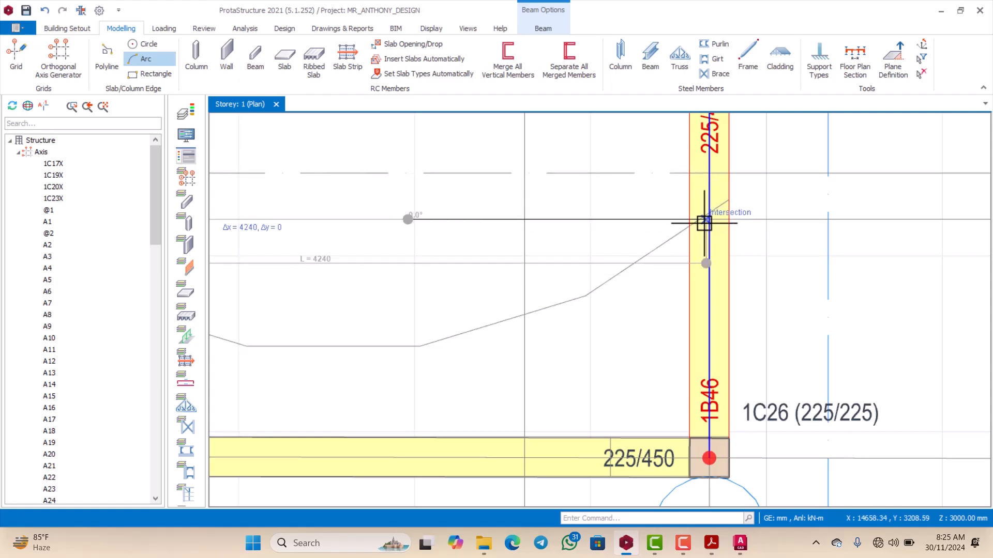
click(709, 219)
scroll(710, 219, down, 2)
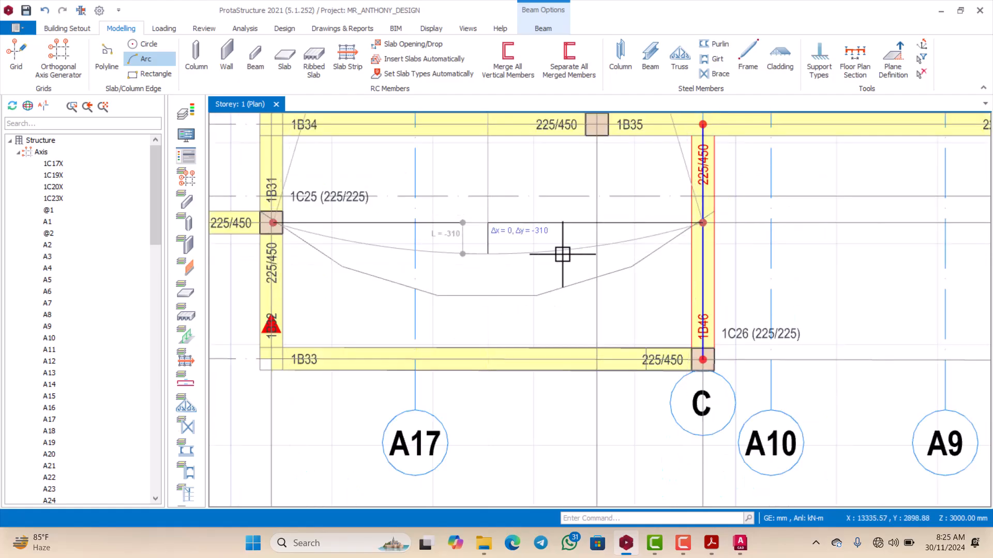
scroll(470, 284, up, 1)
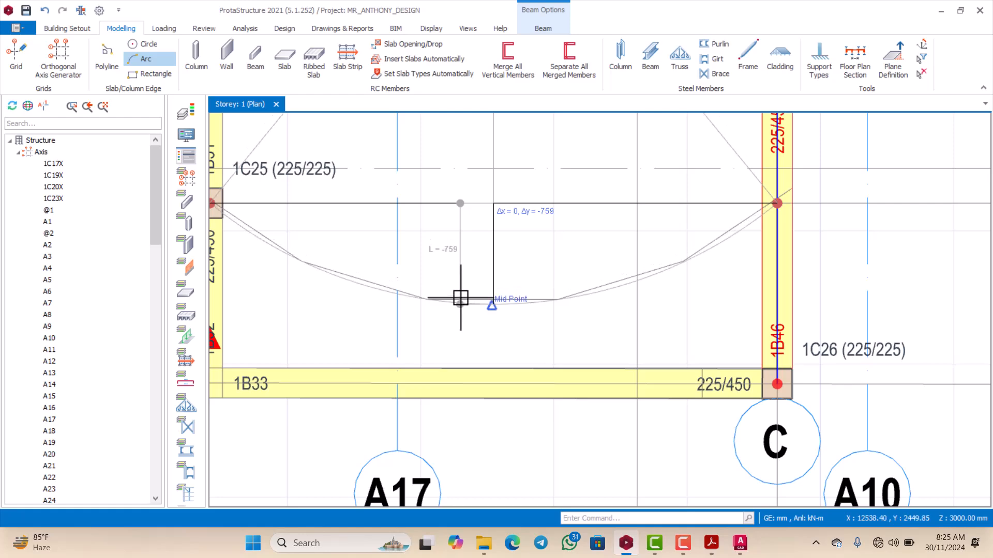
click(473, 300)
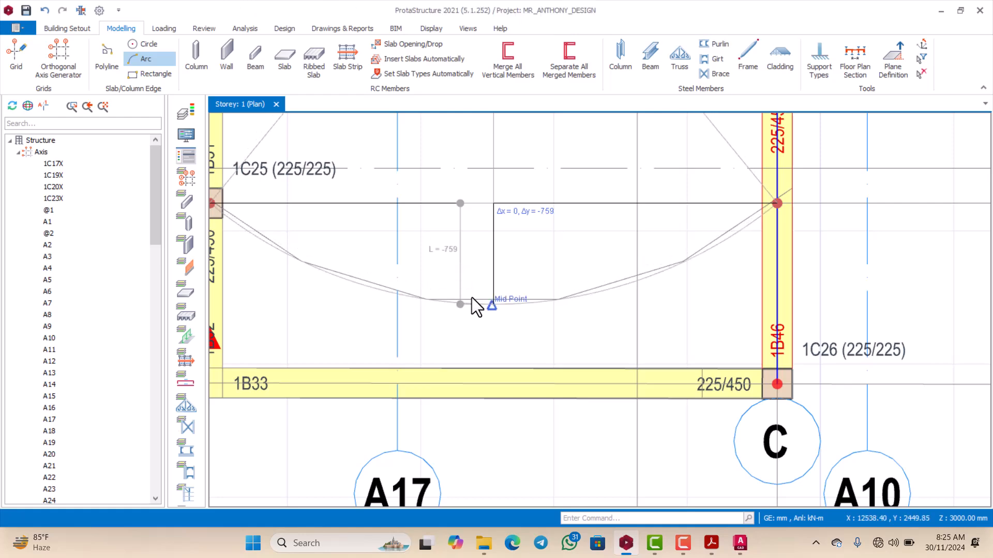
Step: Examine the storey plan, from the curved slab edge to the framing and outlines around columns 1C3, 1C21 and 1C17
scroll(479, 288, down, 4)
scroll(486, 286, up, 2)
scroll(476, 278, down, 1)
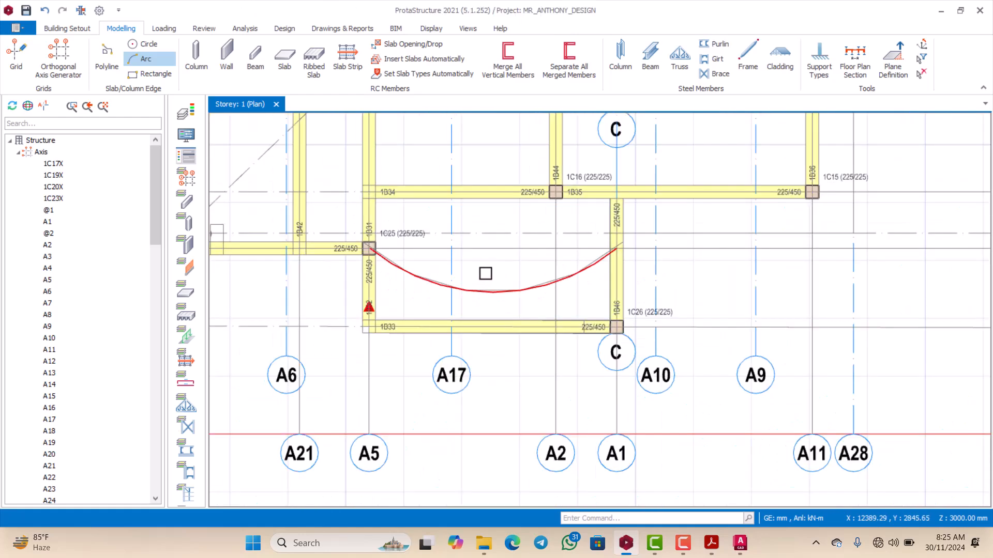
scroll(514, 269, down, 3)
scroll(517, 271, up, 1)
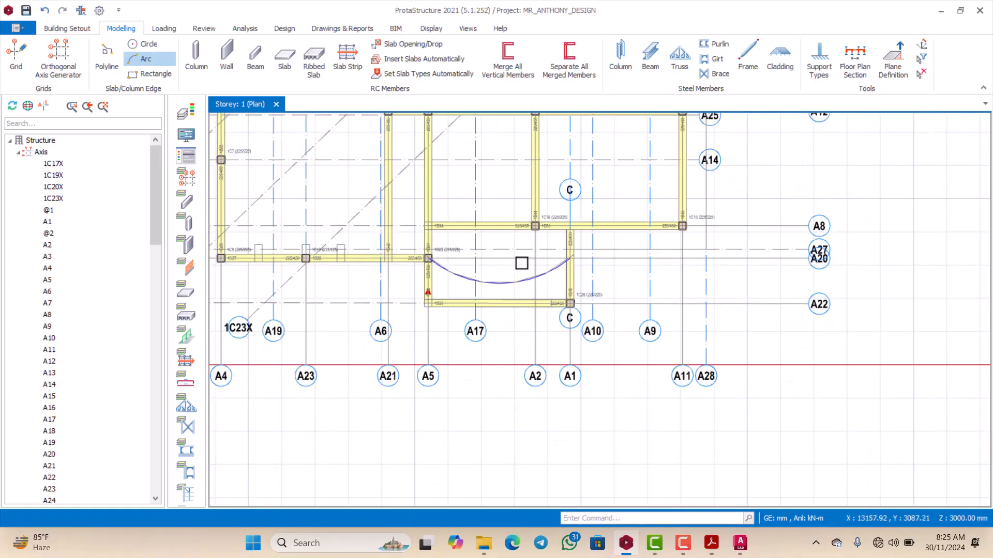
scroll(528, 266, down, 1)
scroll(538, 264, up, 3)
scroll(517, 279, down, 4)
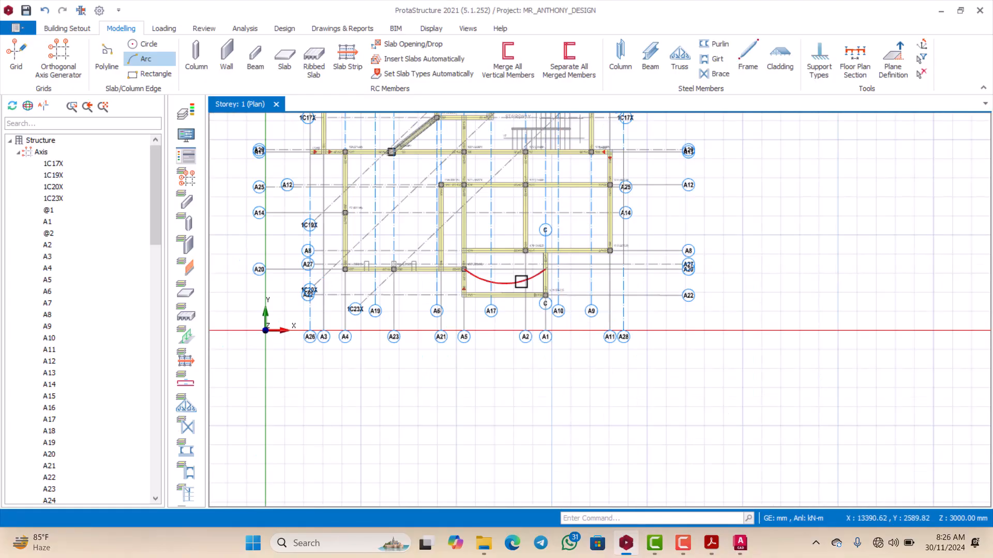
scroll(483, 286, up, 2)
scroll(450, 248, down, 1)
scroll(447, 256, down, 3)
scroll(445, 262, up, 2)
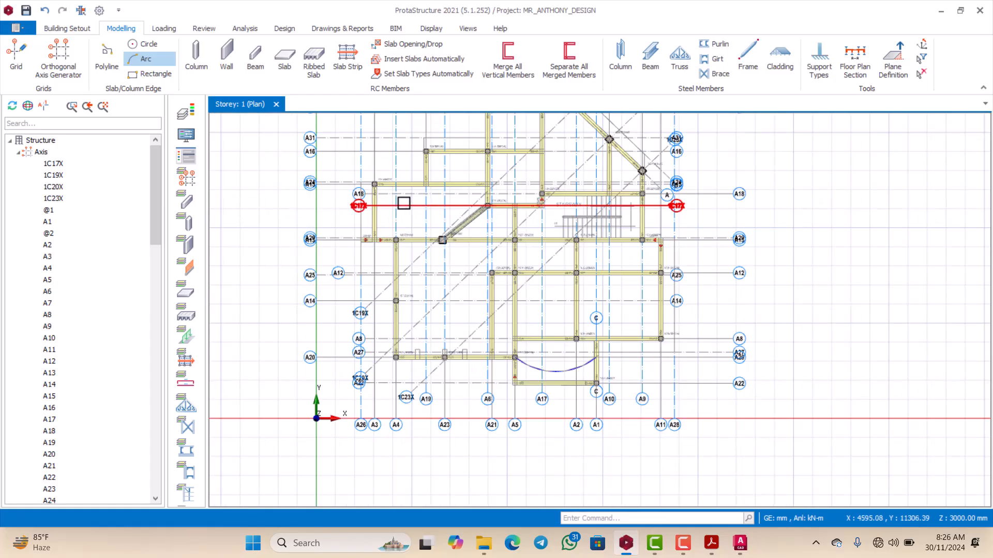
scroll(403, 202, down, 2)
scroll(434, 259, up, 3)
scroll(437, 235, down, 2)
scroll(449, 193, up, 3)
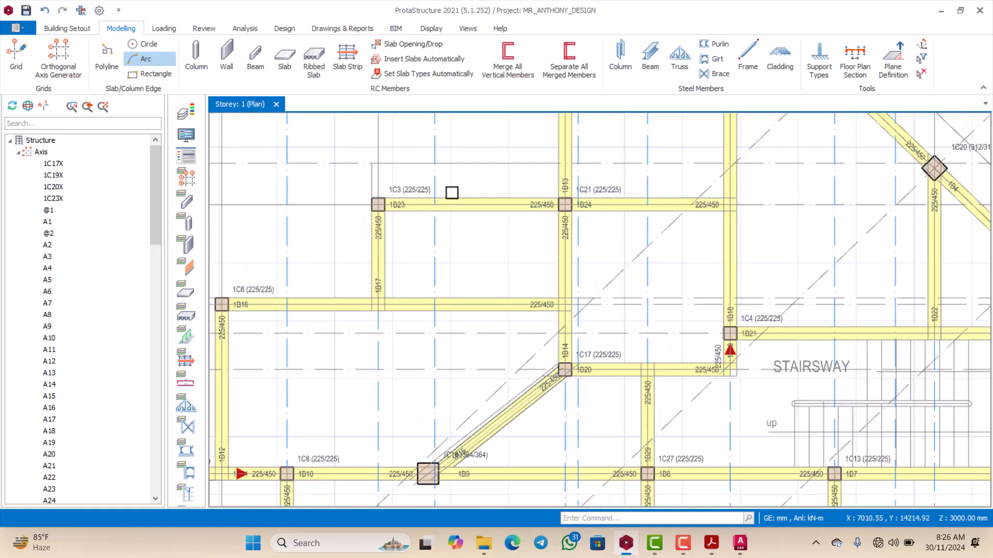
scroll(499, 188, down, 2)
scroll(451, 183, up, 2)
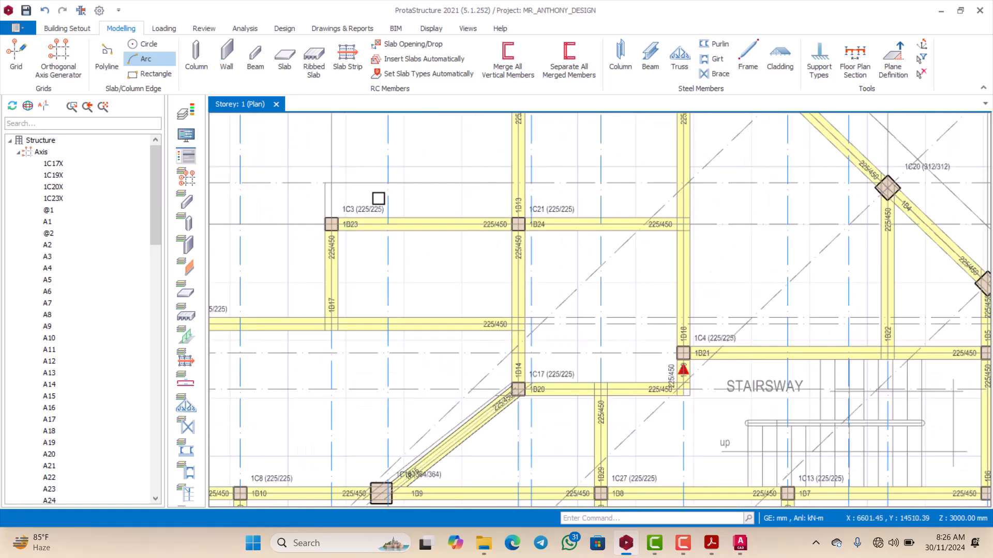
scroll(375, 218, down, 2)
scroll(368, 233, up, 2)
scroll(391, 262, down, 2)
scroll(379, 212, up, 2)
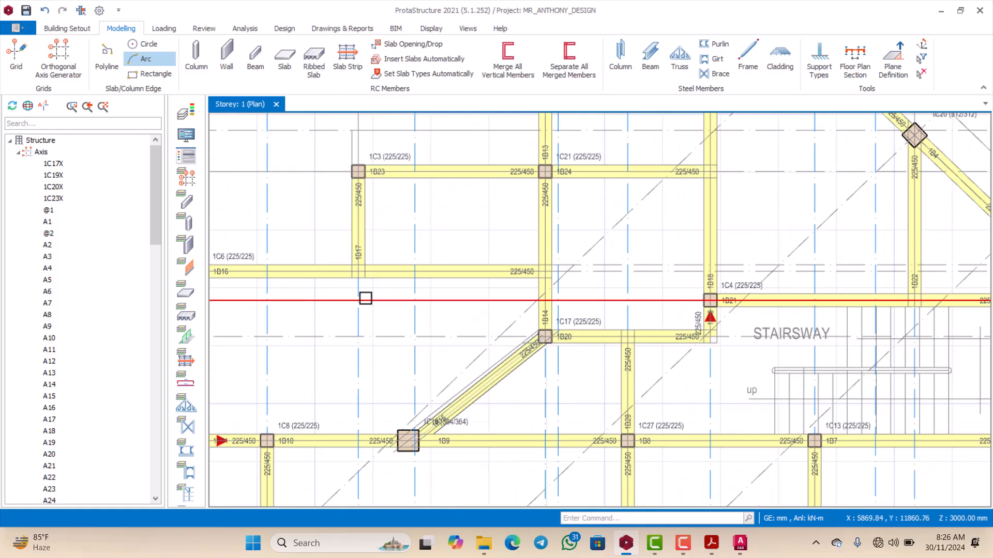
scroll(365, 258, down, 3)
scroll(364, 166, up, 2)
scroll(359, 158, down, 3)
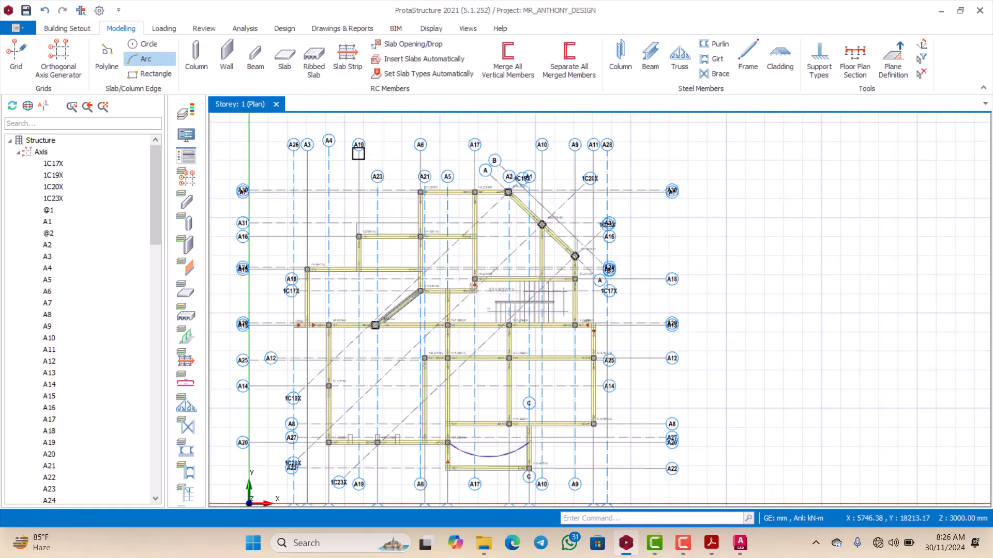
Step: Offset axis A19 by 112 mm in the negative X direction, to the outline's end point near column 1C3
scroll(358, 153, up, 2)
click(358, 146)
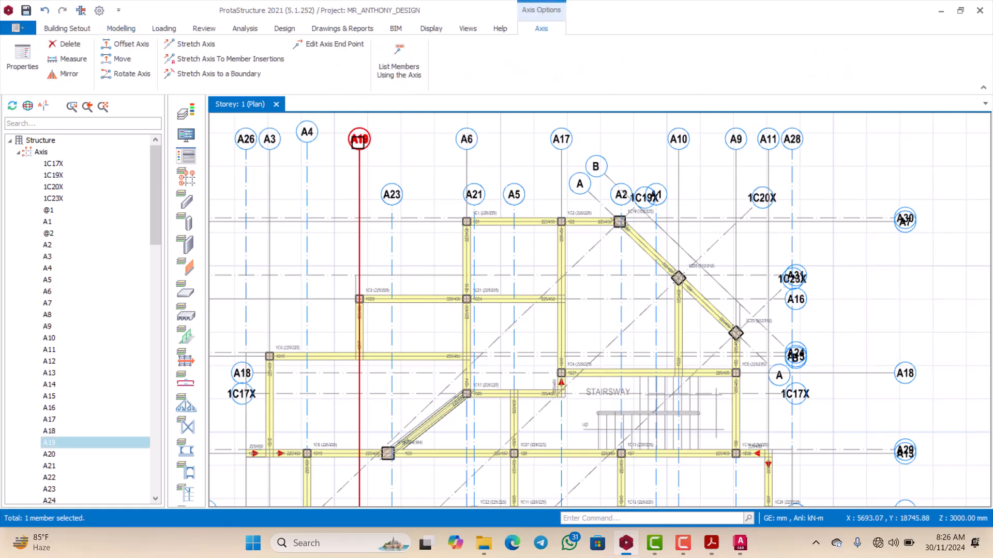
right_click(358, 145)
click(399, 216)
scroll(357, 279, up, 5)
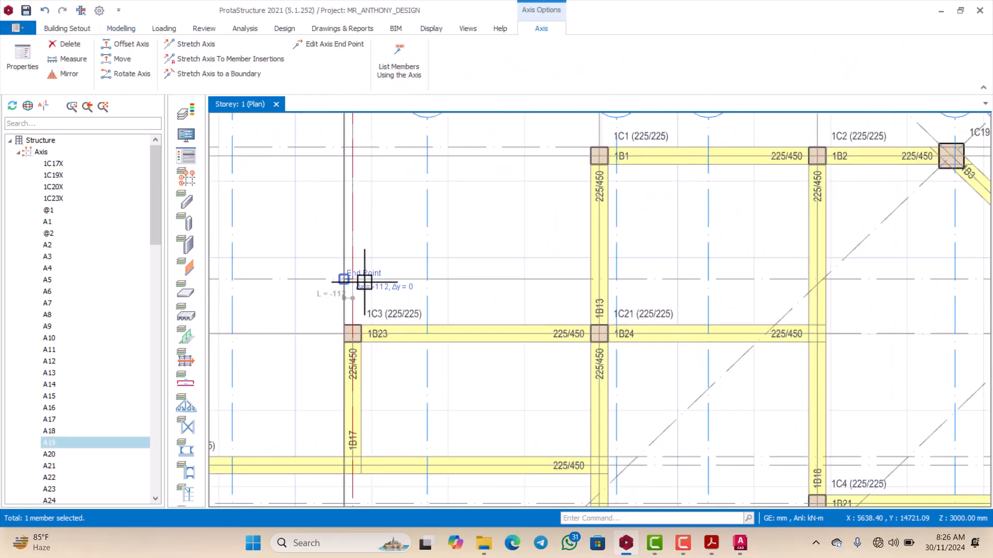
key(Escape)
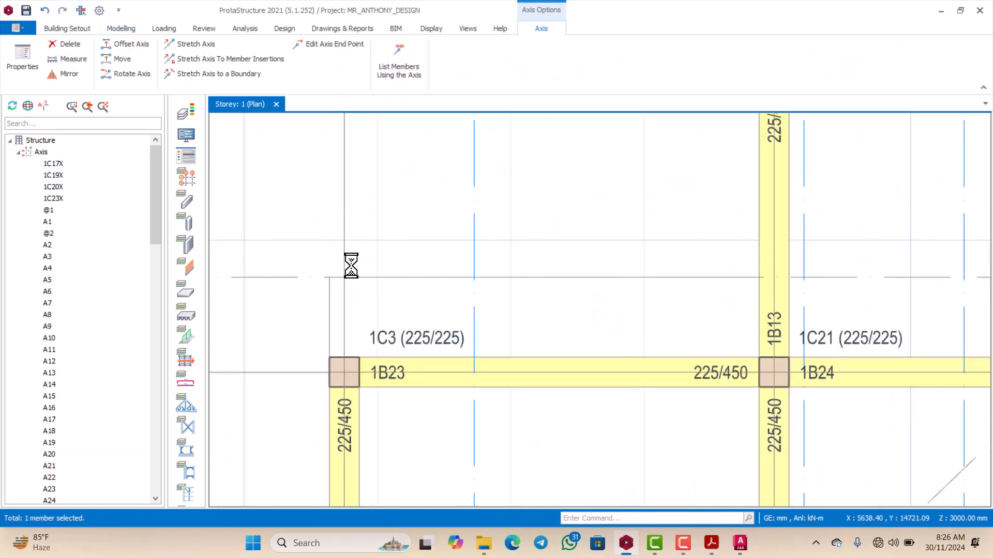
Step: Examine the framing around the stairway and the outer edge near columns 1C5, 1C14 and 1C24
scroll(348, 264, down, 5)
scroll(558, 284, up, 4)
scroll(552, 251, down, 4)
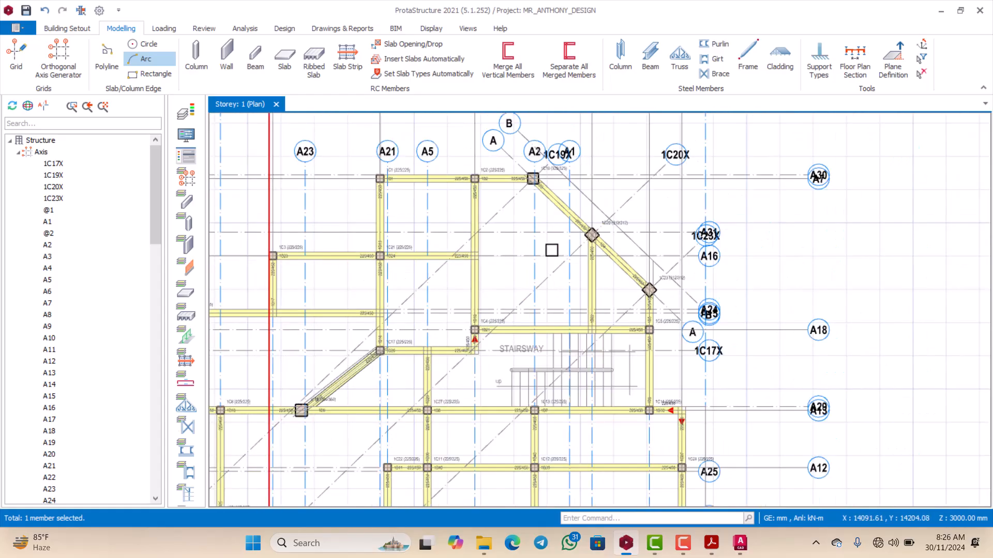
scroll(621, 319, up, 3)
scroll(582, 275, down, 2)
scroll(625, 249, up, 4)
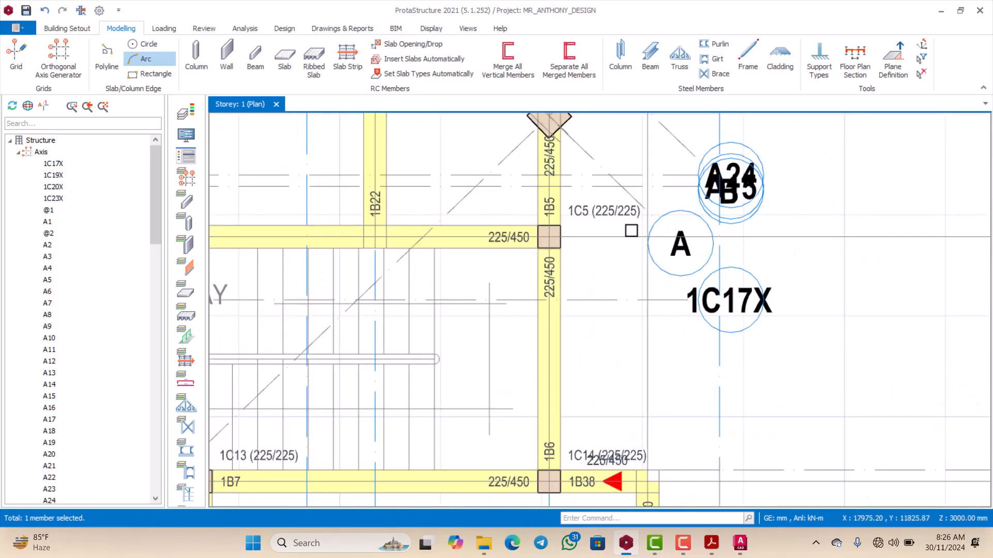
scroll(600, 228, down, 4)
scroll(604, 268, up, 3)
scroll(604, 268, down, 2)
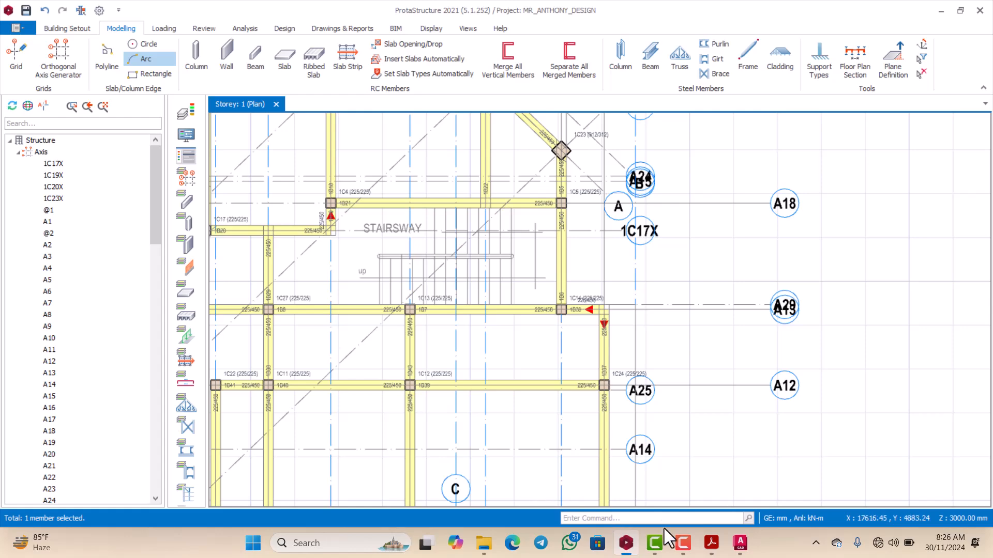
Step: Switch to AutoCAD and examine the slab projection beyond grid M and grid 2 on the general arrangement drawing
click(740, 543)
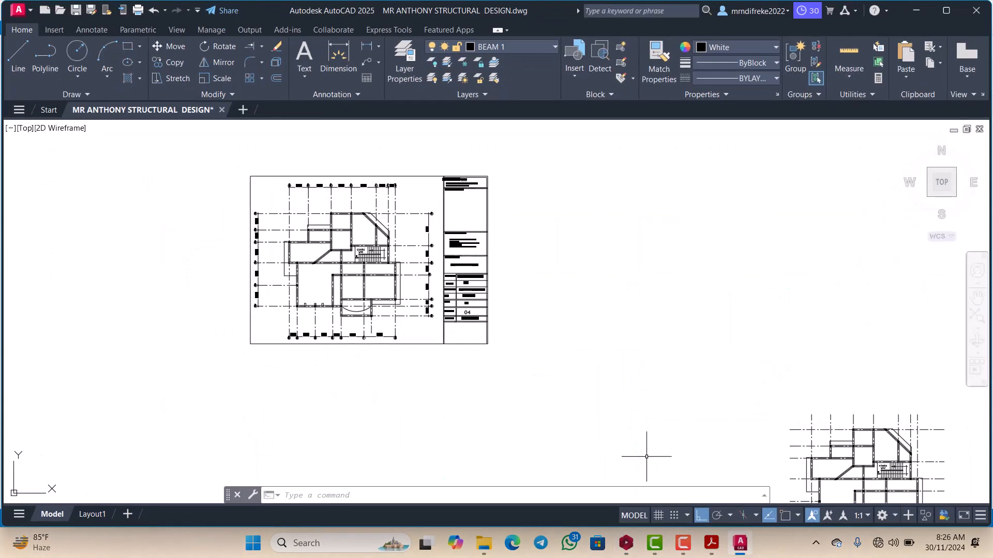
scroll(428, 301, up, 8)
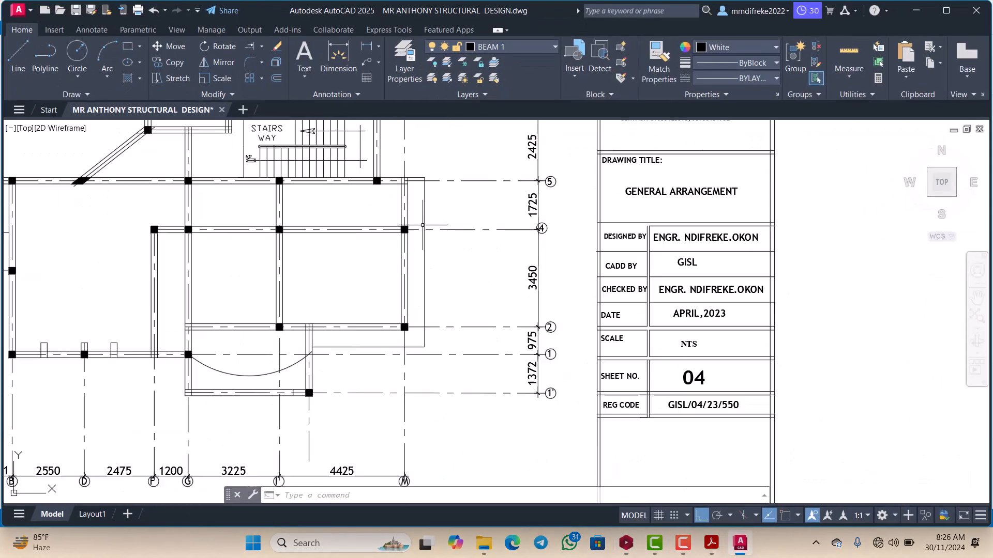
scroll(419, 293, down, 2)
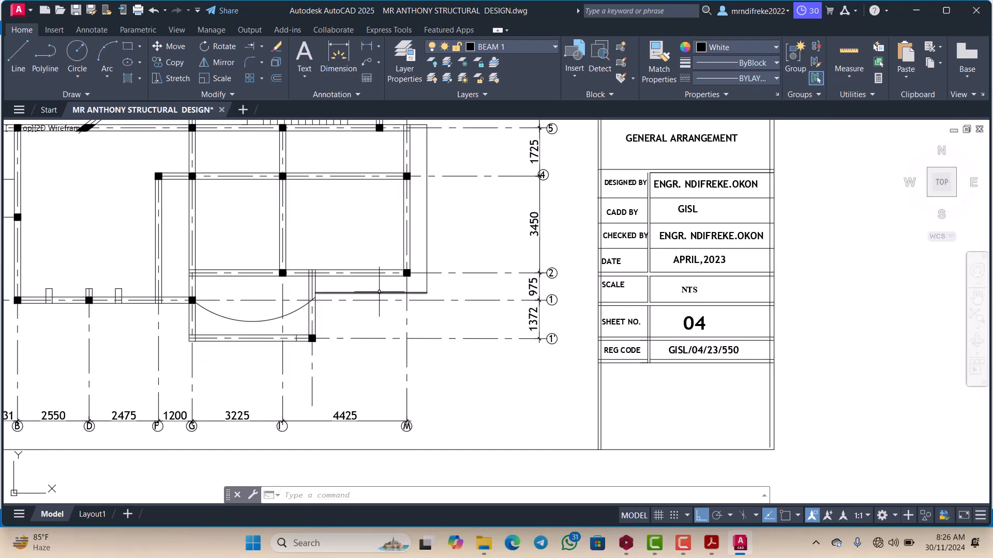
Step: Switch back to ProtaStructure and compare the Storey 1 perimeter, from the beams near column 1C15 to those near 1C3, with the arrangement drawing
click(626, 542)
scroll(551, 298, down, 3)
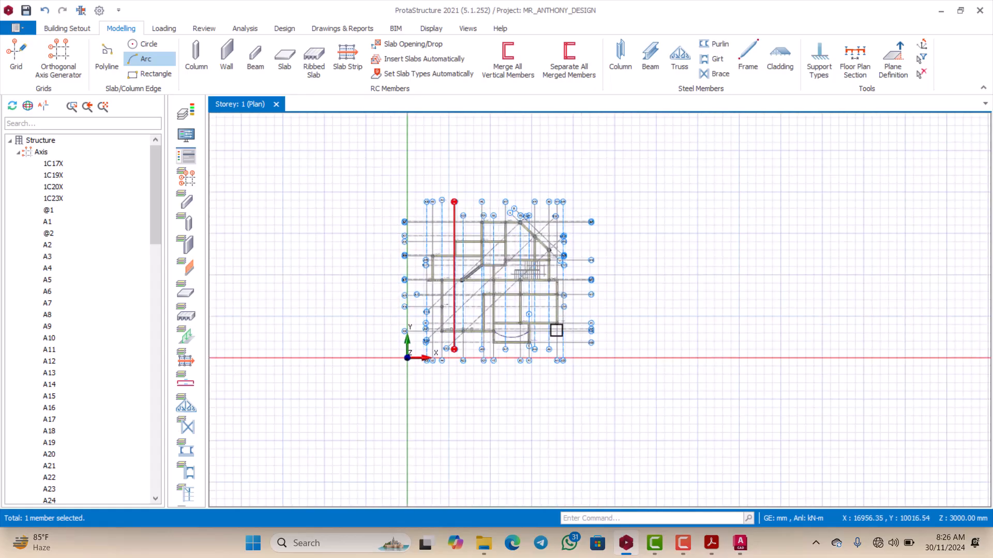
scroll(569, 310, up, 6)
scroll(558, 350, down, 2)
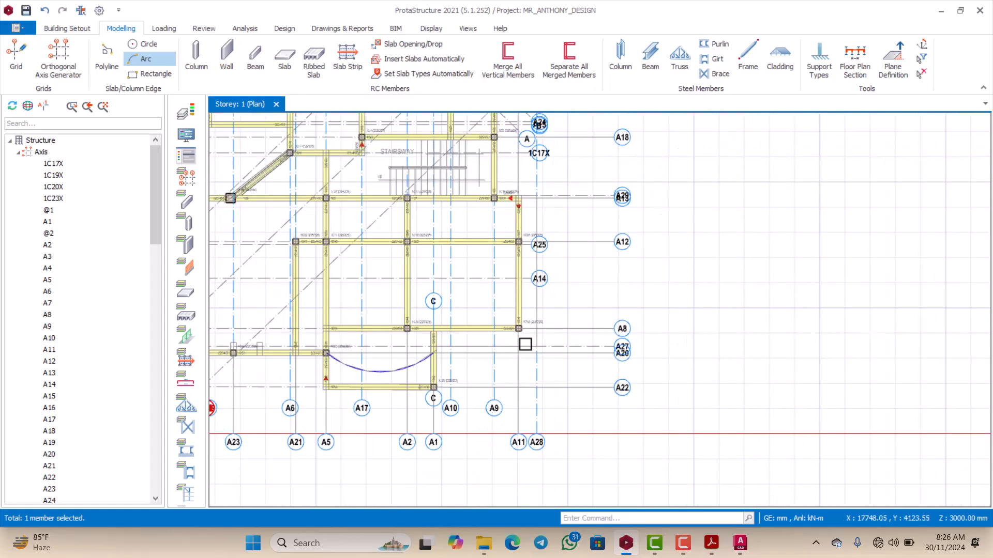
scroll(535, 292, down, 2)
scroll(528, 155, up, 4)
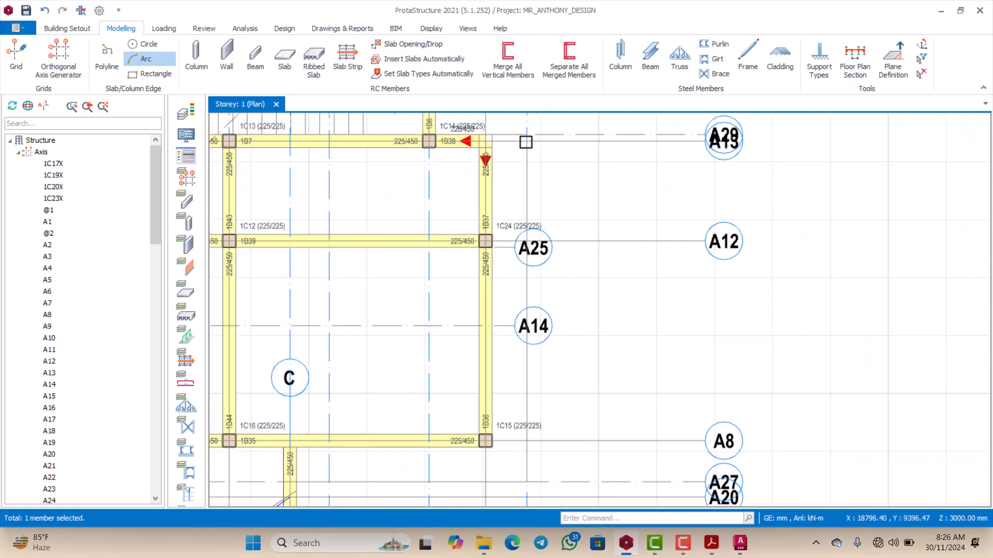
scroll(533, 193, down, 3)
scroll(532, 194, down, 1)
scroll(522, 300, up, 2)
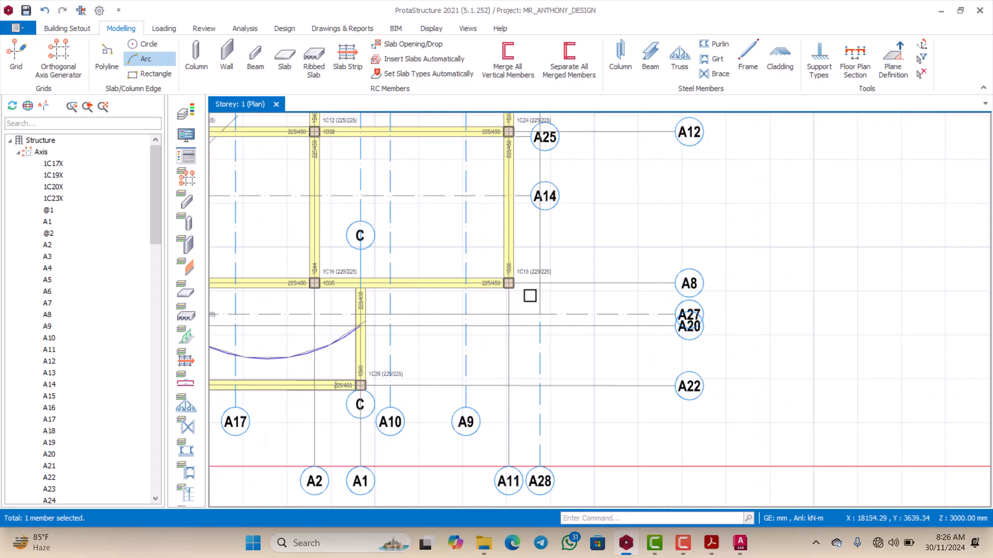
scroll(527, 293, down, 5)
scroll(437, 234, up, 3)
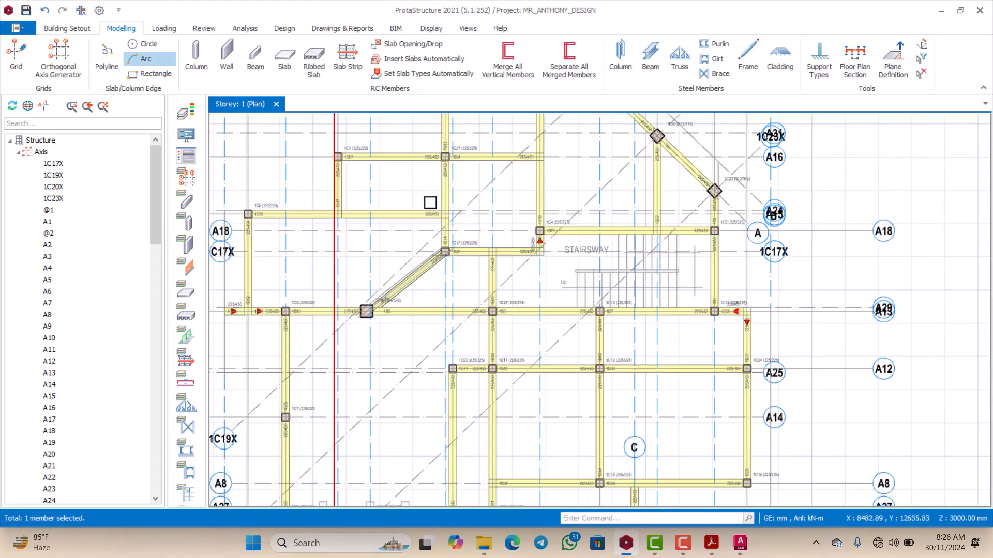
scroll(437, 154, up, 3)
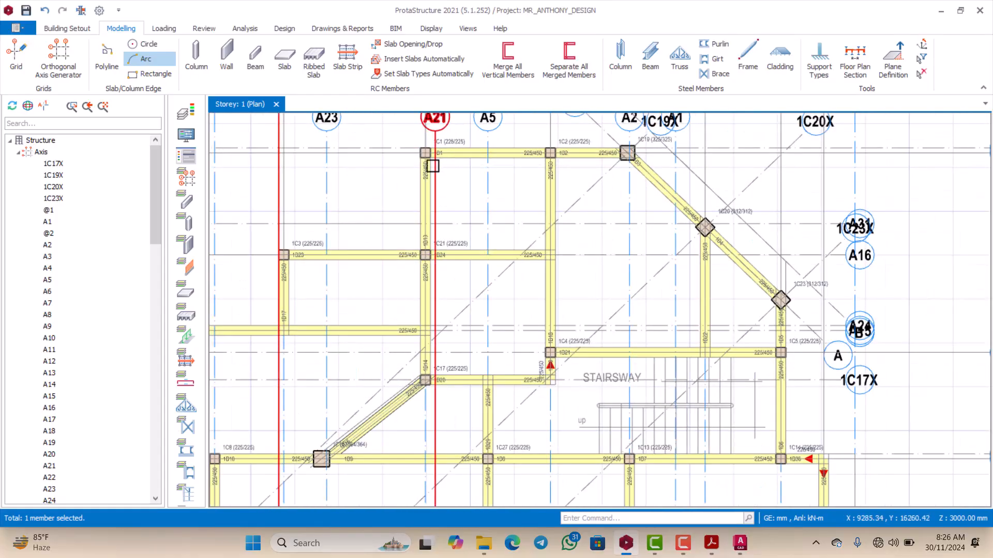
scroll(427, 162, down, 3)
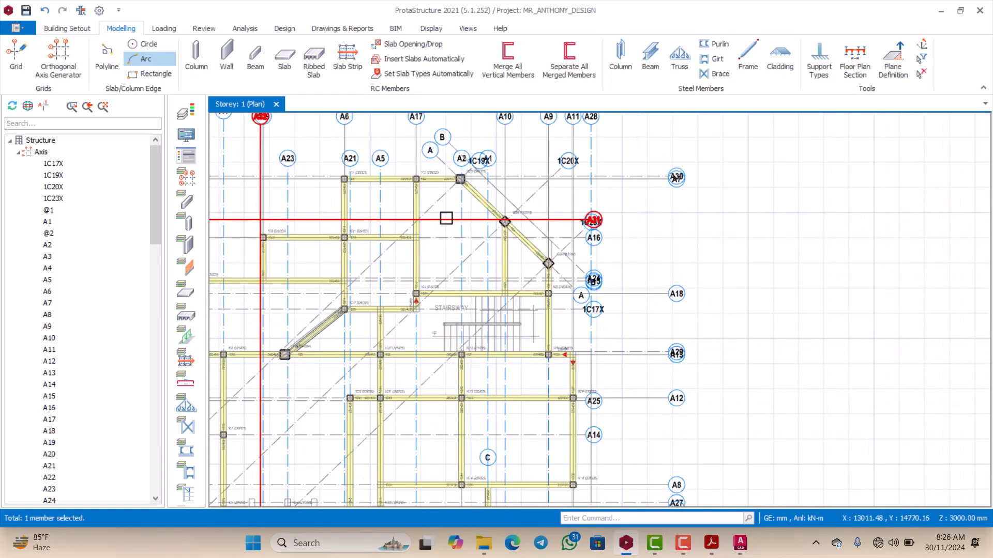
scroll(442, 217, down, 2)
scroll(440, 212, up, 4)
scroll(438, 204, down, 1)
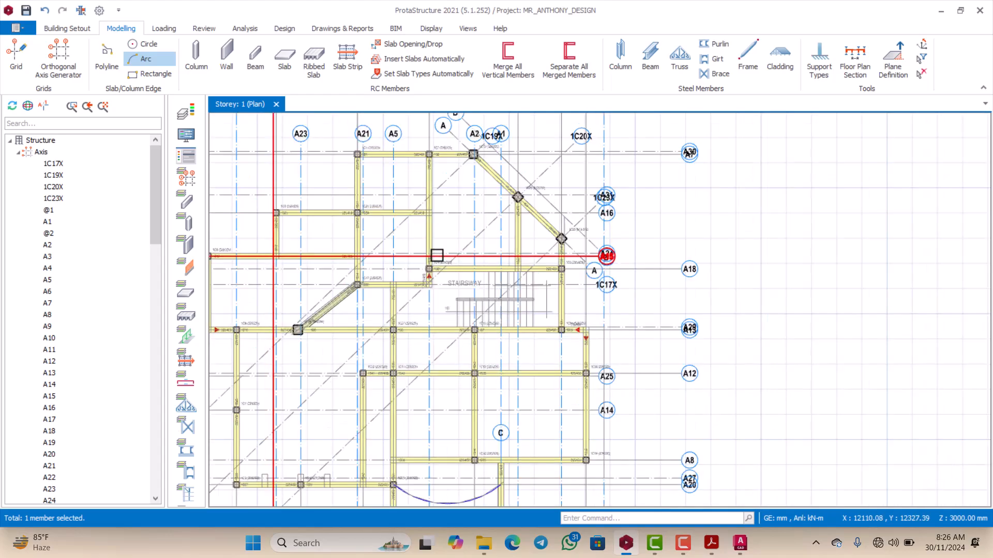
Step: Examine the Storey 1 beam and column layout around the stairway, axis A19 and the outer grid lines
scroll(440, 254, down, 2)
scroll(445, 243, up, 4)
scroll(445, 243, down, 4)
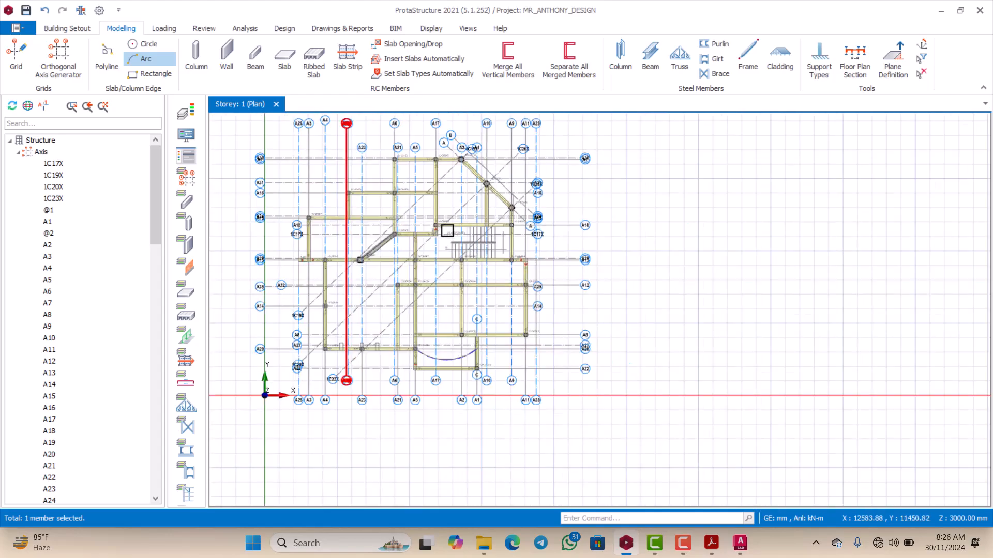
scroll(446, 228, up, 2)
scroll(464, 189, down, 2)
scroll(457, 217, up, 4)
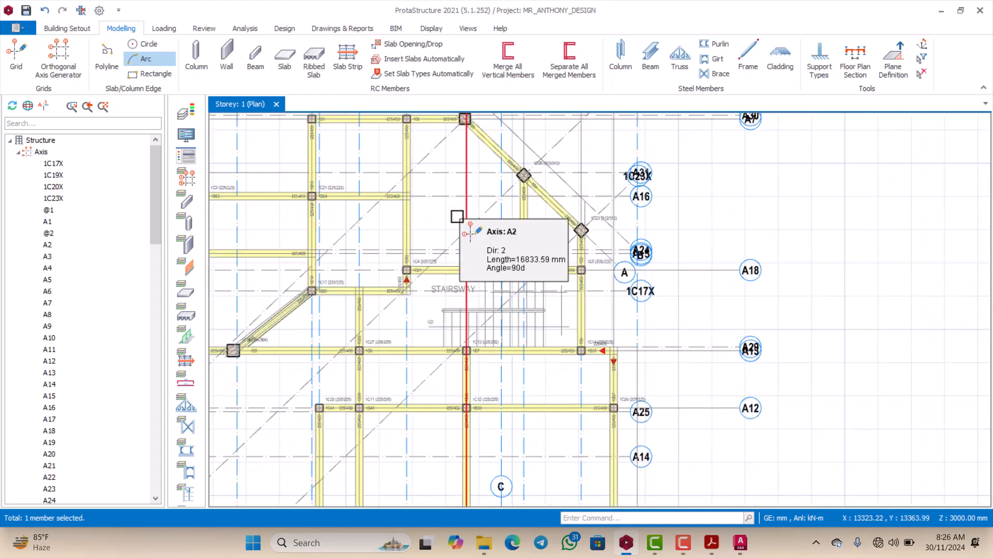
scroll(450, 215, down, 4)
scroll(401, 199, up, 2)
scroll(423, 205, down, 2)
scroll(408, 209, up, 4)
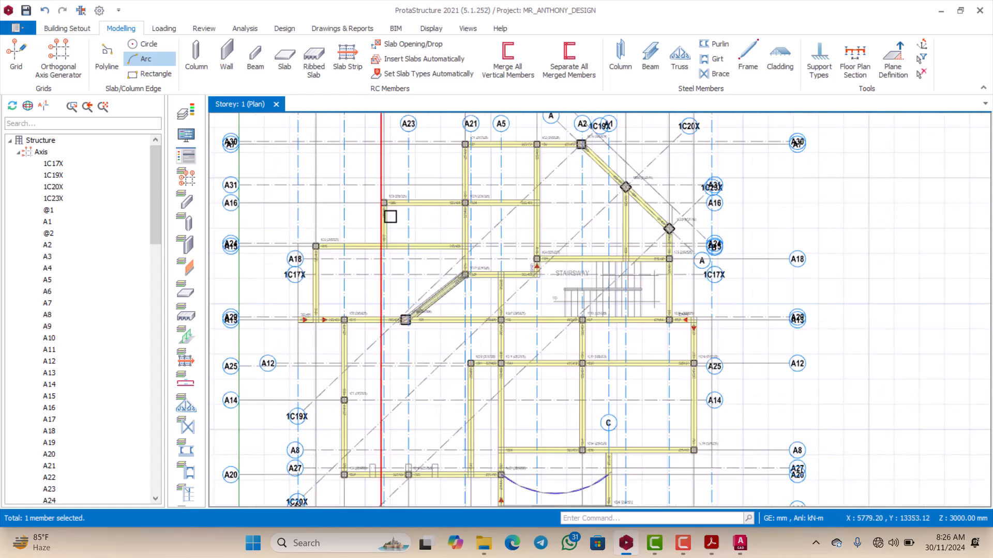
scroll(395, 217, down, 4)
scroll(403, 227, up, 3)
scroll(410, 237, down, 2)
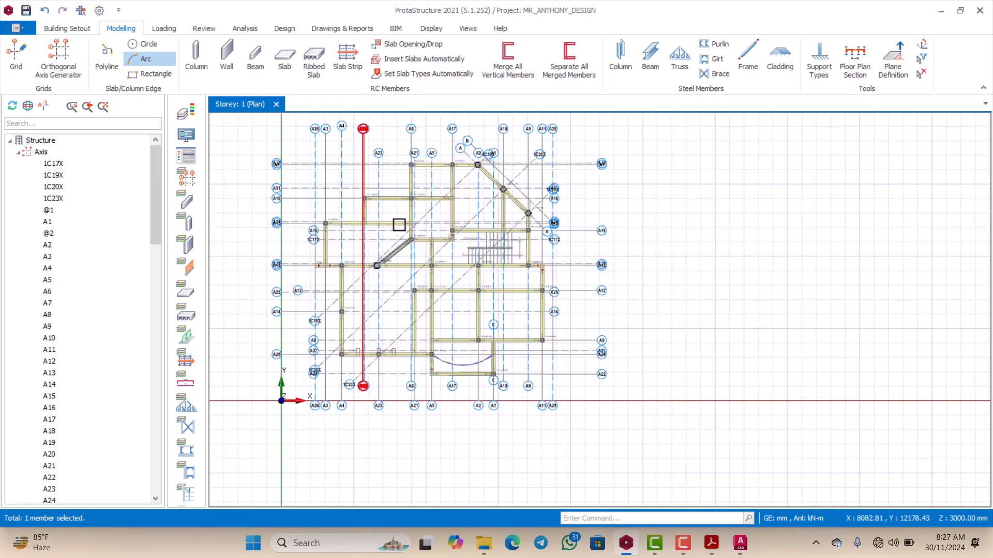
scroll(386, 197, up, 3)
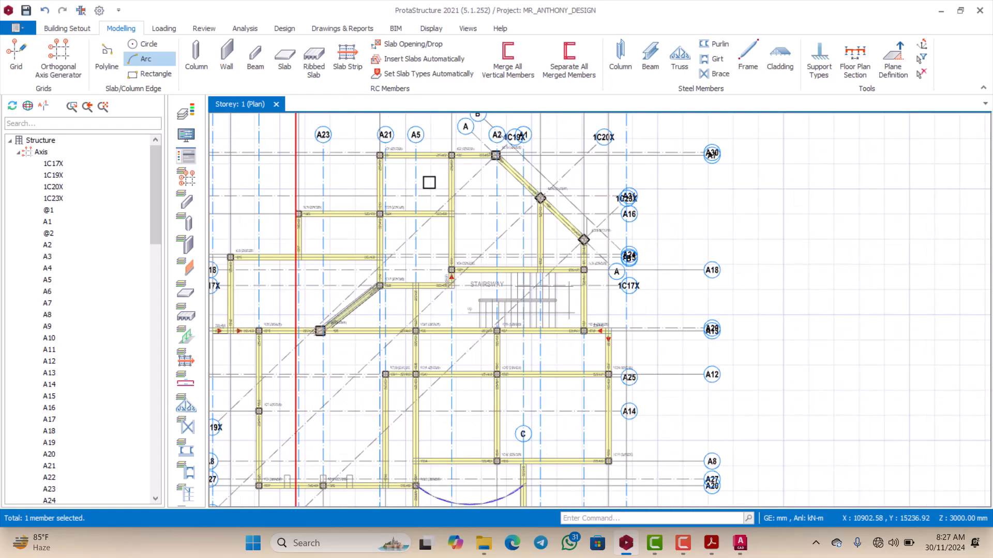
Step: Inspect the beam-enclosed panels of the Storey 1 plan, including those beside the diagonal beam at column 1C17 and the curved slab edge
scroll(319, 328, down, 5)
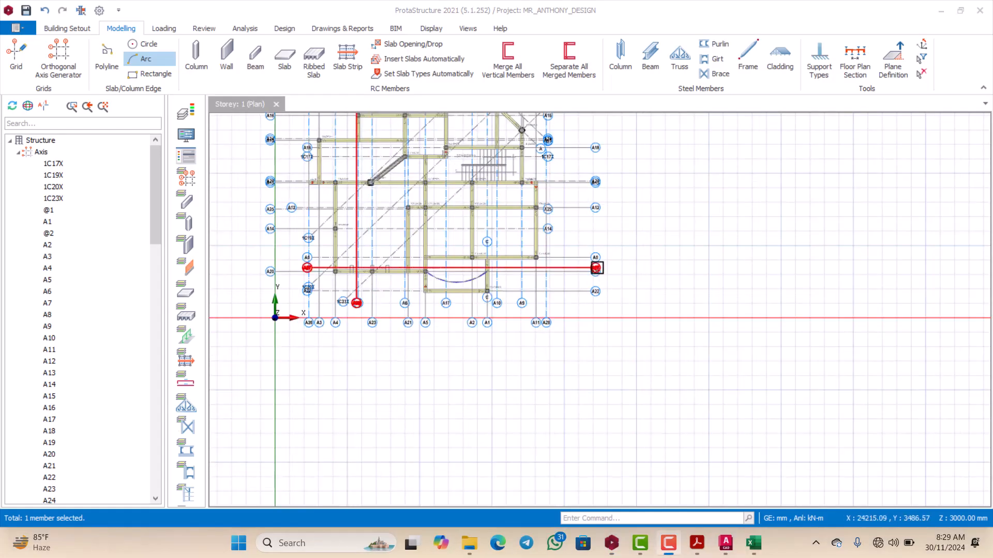
scroll(549, 269, down, 1)
scroll(486, 238, up, 3)
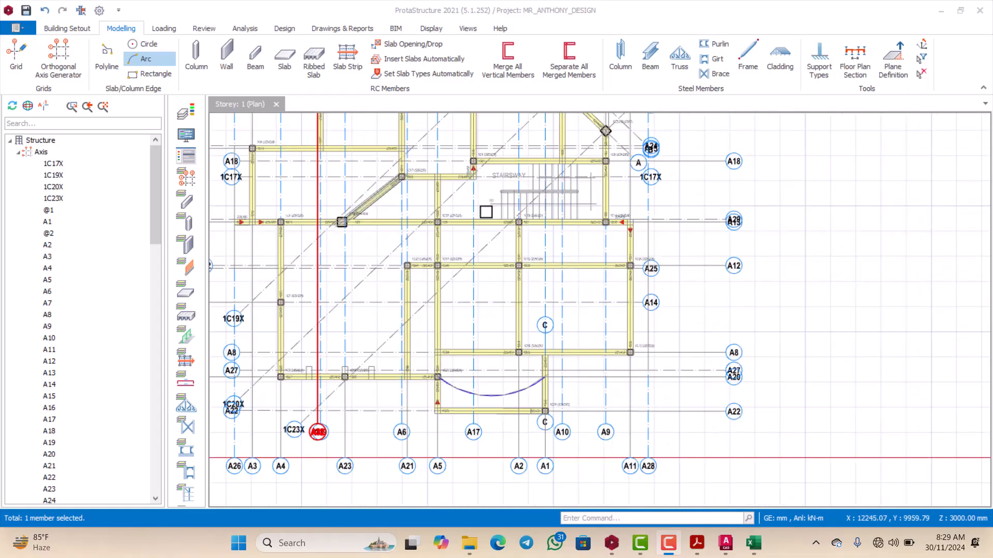
scroll(470, 236, down, 2)
scroll(452, 228, down, 1)
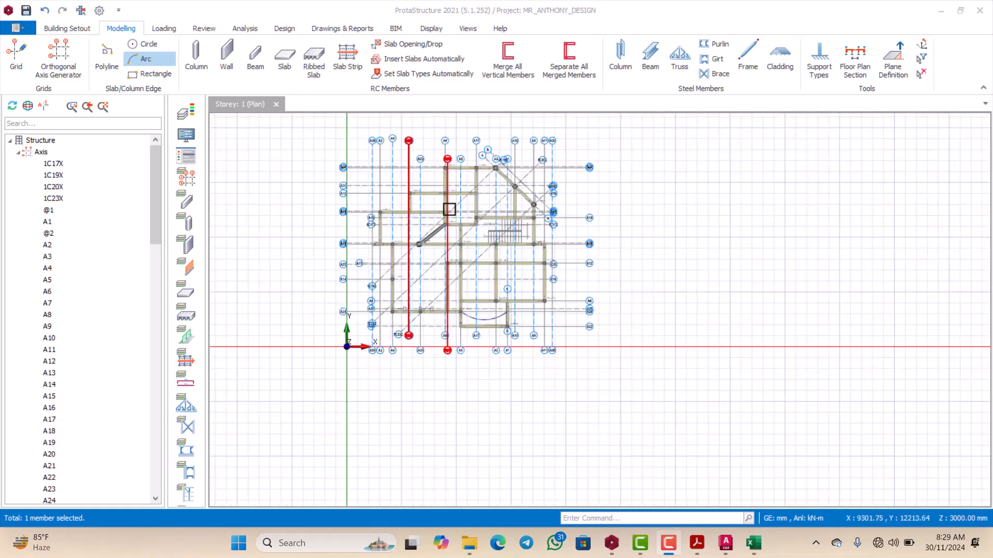
scroll(448, 206, up, 2)
scroll(450, 208, down, 1)
scroll(454, 233, up, 3)
scroll(454, 239, down, 3)
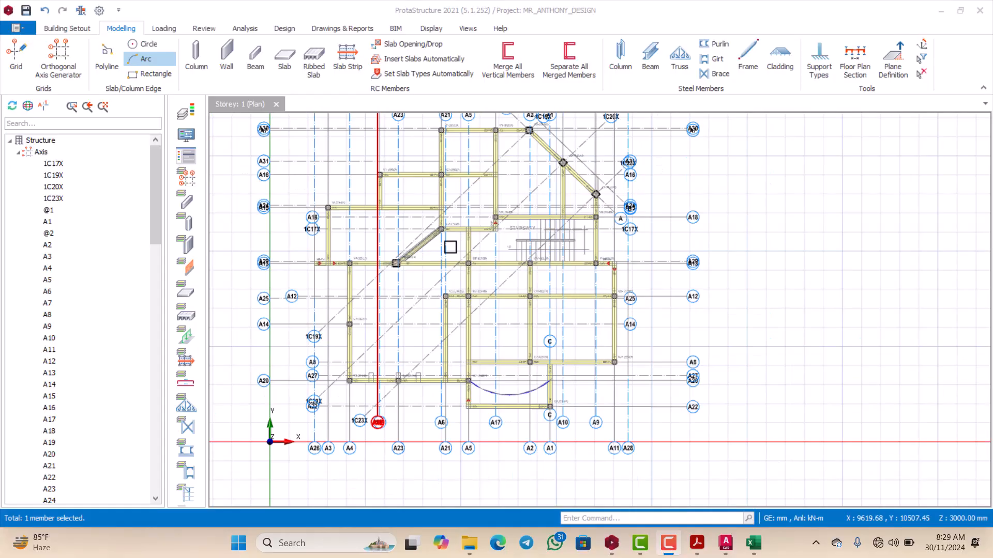
scroll(448, 244, up, 3)
scroll(409, 270, up, 2)
scroll(422, 256, down, 4)
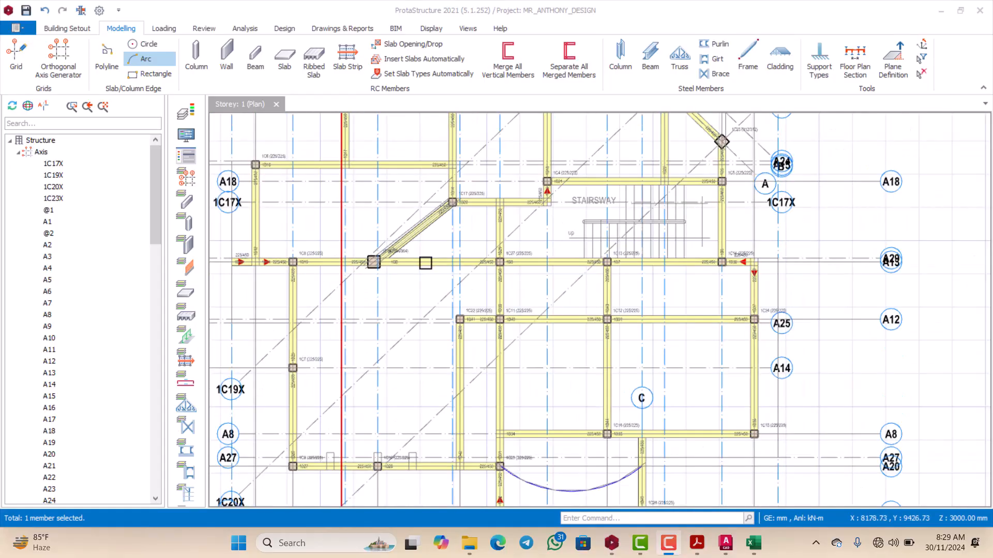
scroll(433, 242, up, 4)
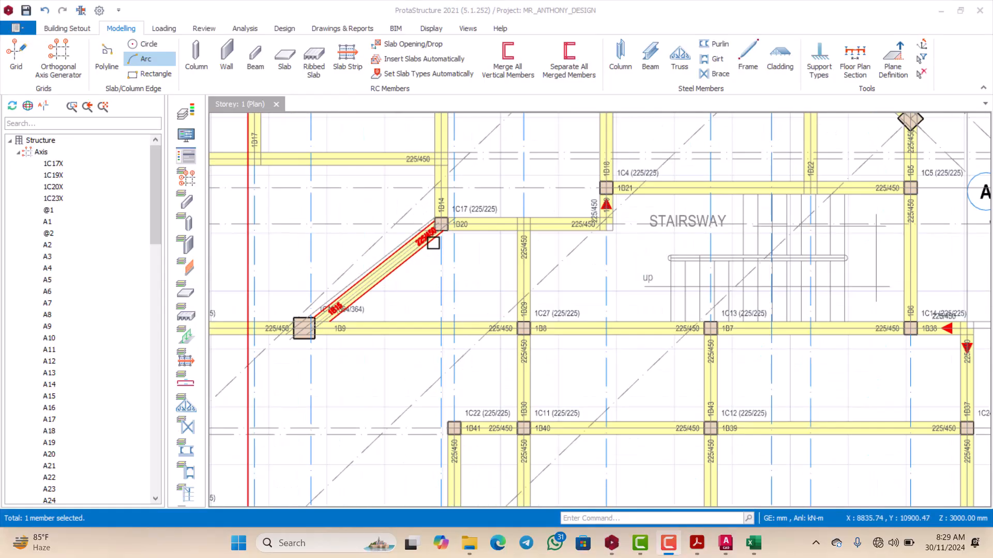
scroll(362, 289, down, 2)
scroll(350, 176, down, 2)
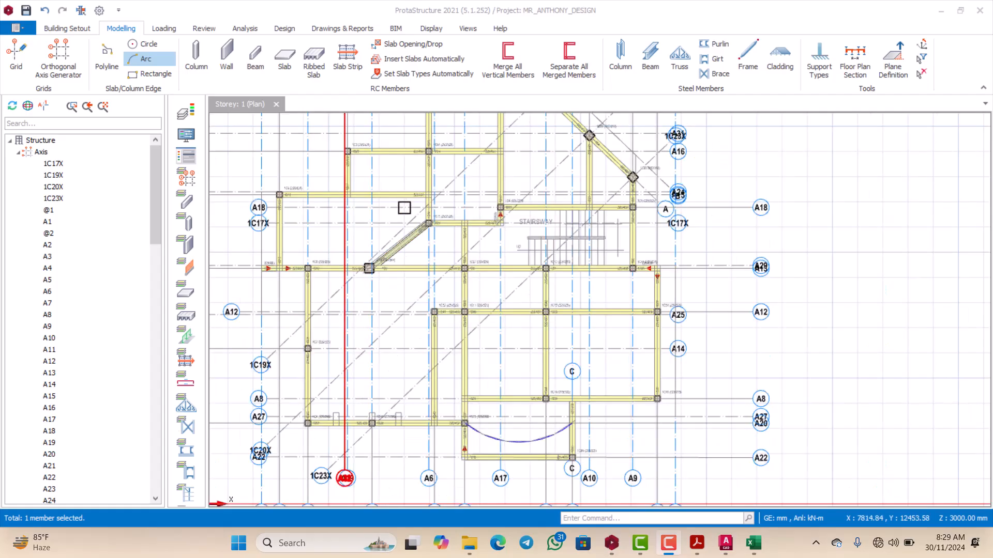
Step: Start a beam-region slab with a thickness of 150 mm and open its load settings
click(286, 69)
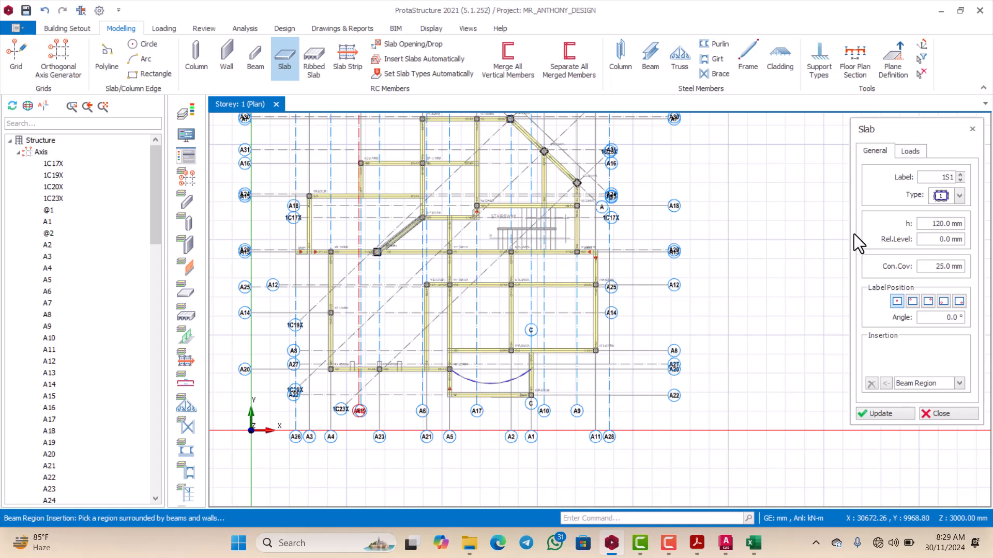
drag(894, 129, 837, 136)
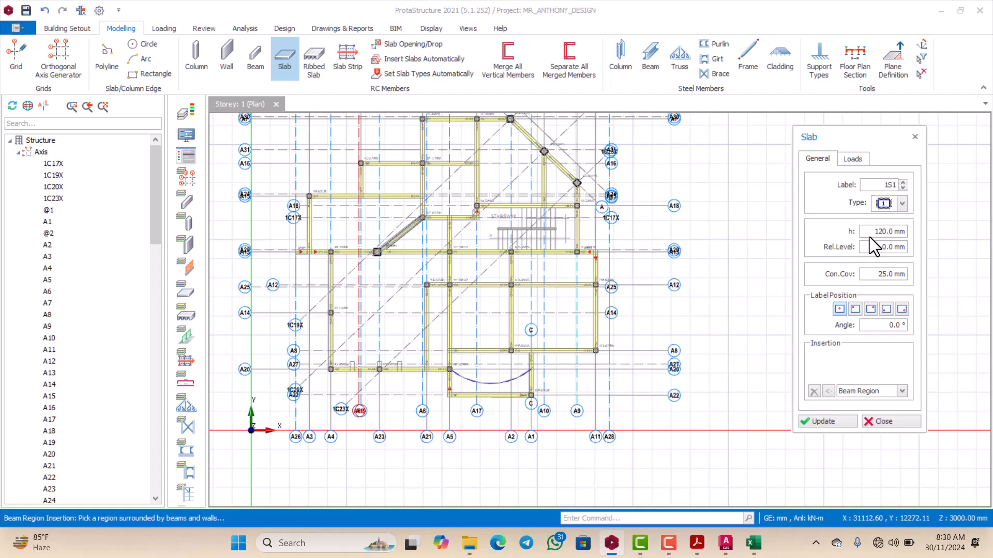
drag(875, 231, 906, 231)
text(150)
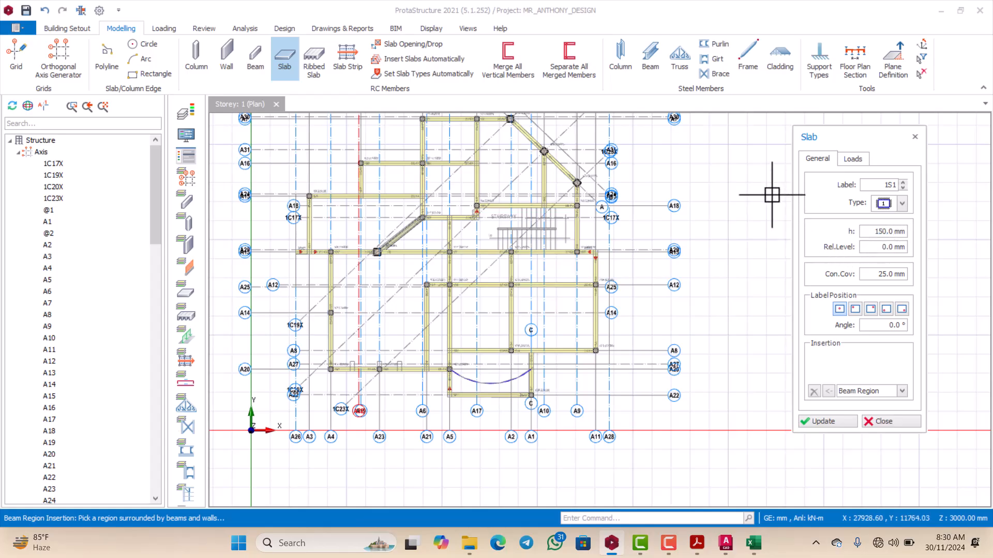
click(760, 190)
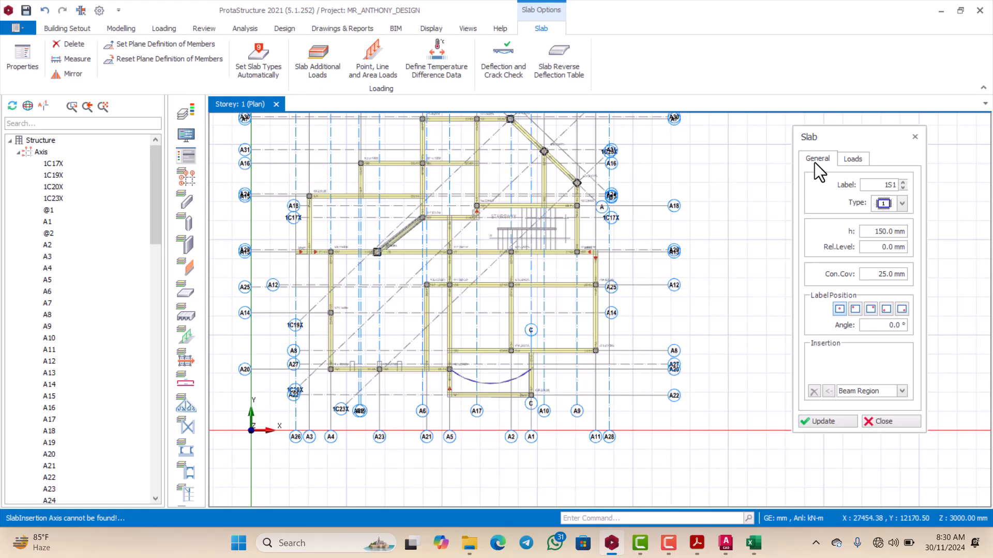
click(854, 159)
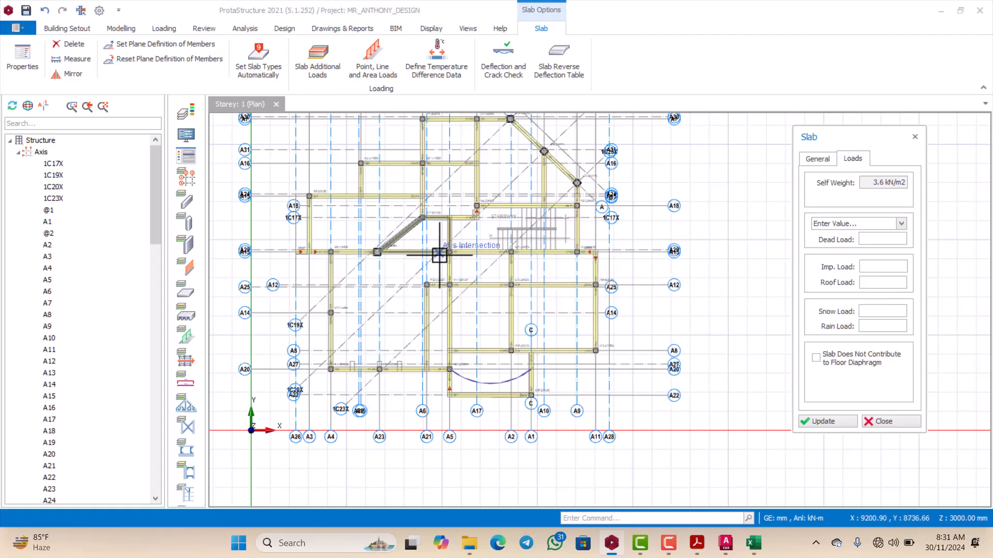
Step: Switch to the Excel solid slab design template and read through its design data, concrete covers and two-way slab analysis
click(755, 543)
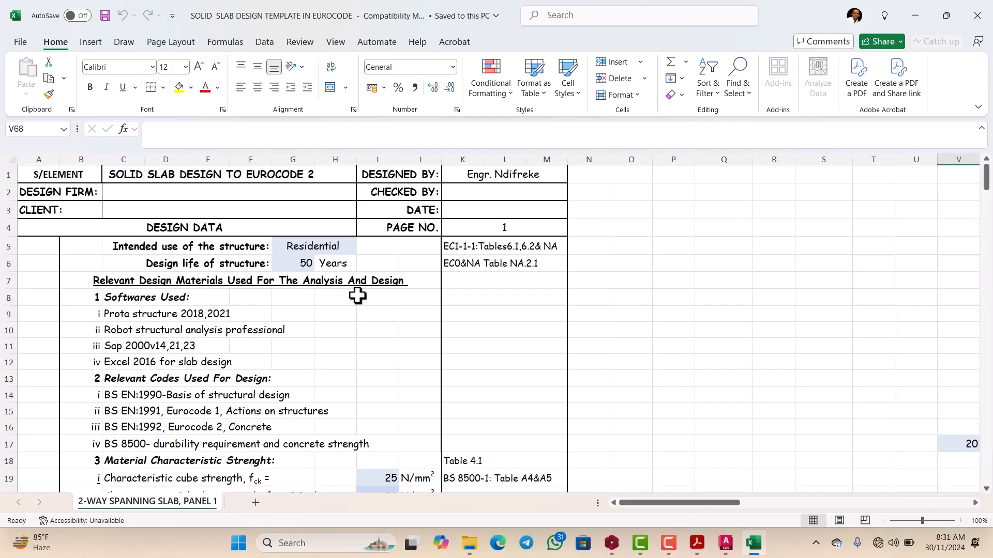
scroll(357, 296, down, 2)
scroll(358, 296, up, 1)
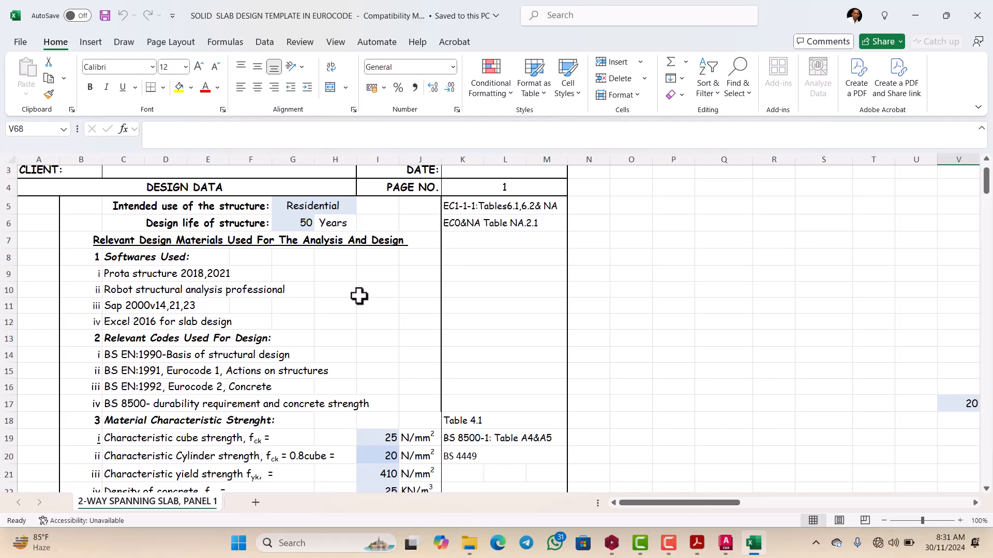
scroll(323, 302, up, 1)
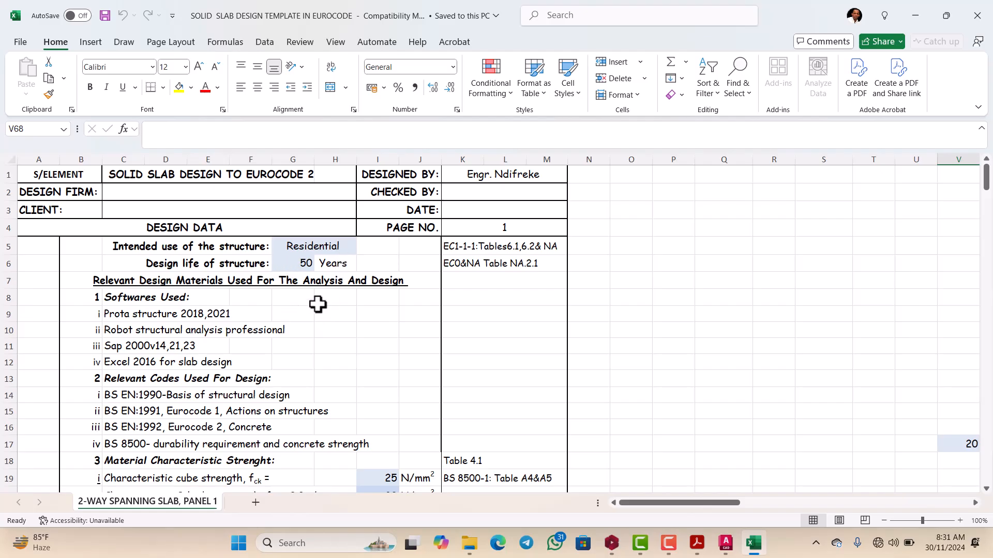
scroll(303, 317, down, 1)
scroll(303, 317, down, 2)
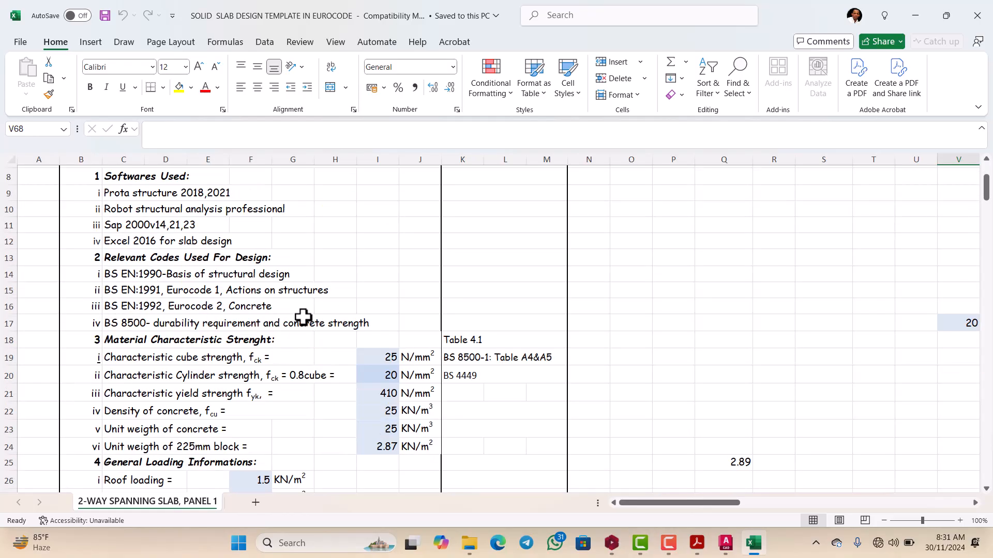
scroll(303, 317, down, 13)
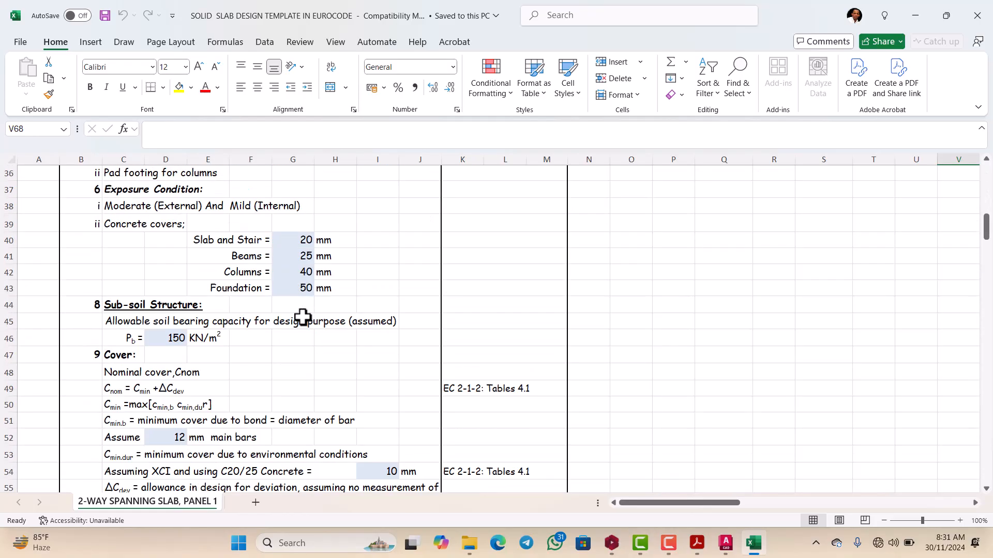
scroll(301, 316, down, 12)
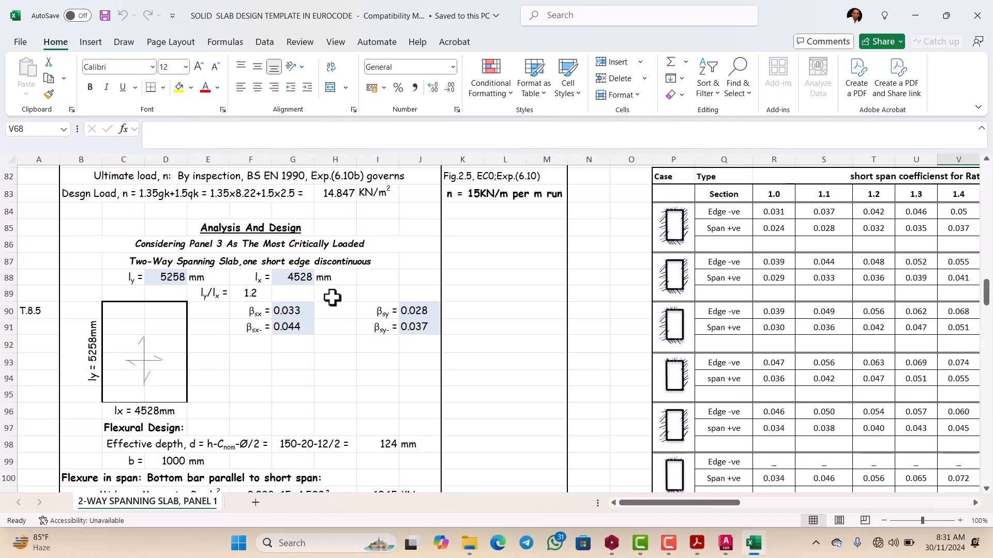
Step: Review the template's ProtaStructure load computation, material strengths, general loading and concrete cover sections
scroll(340, 294, up, 12)
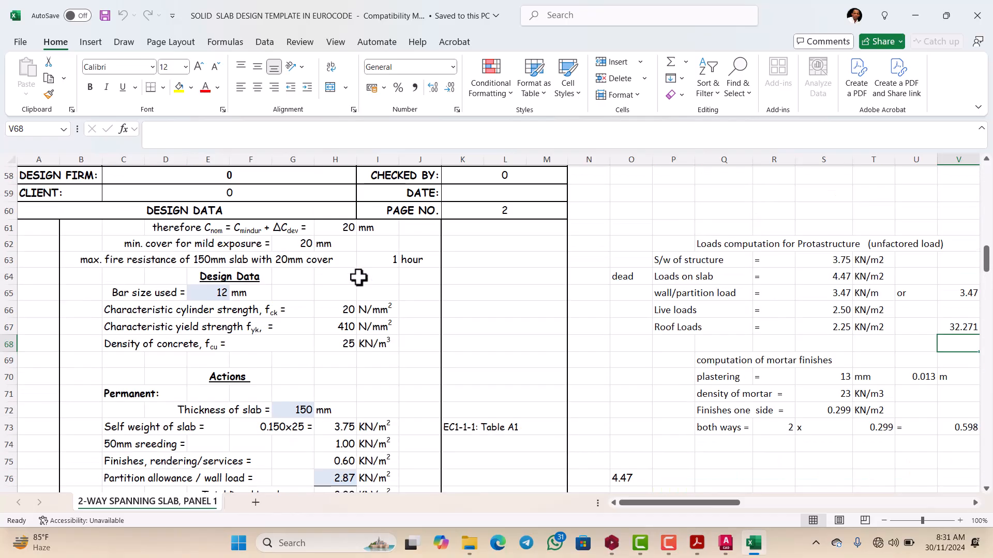
scroll(358, 278, up, 14)
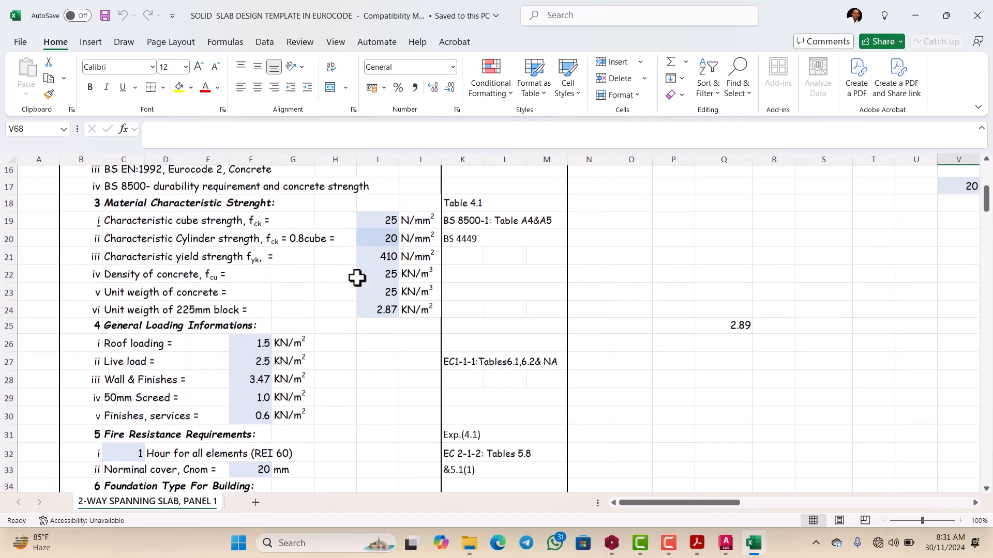
scroll(356, 278, up, 1)
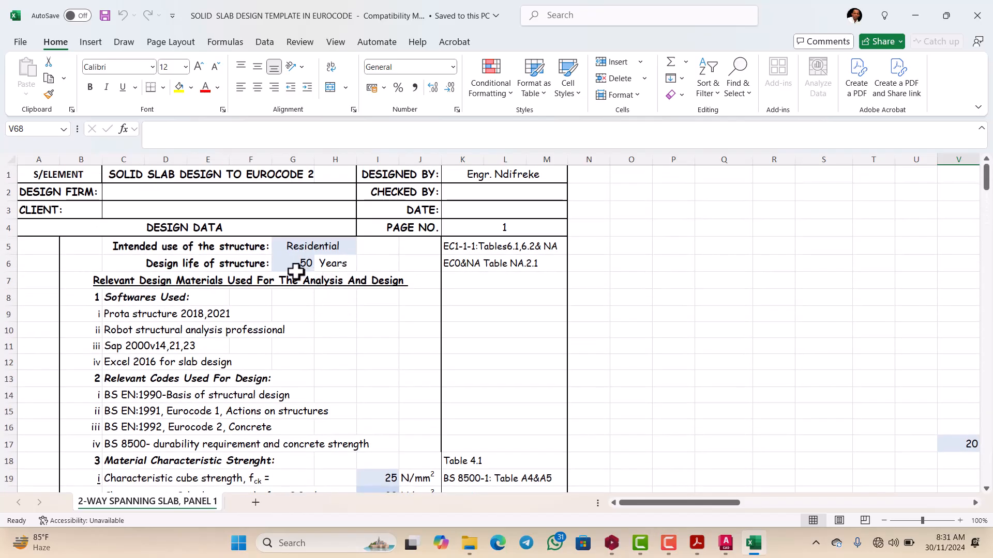
scroll(305, 272, down, 1)
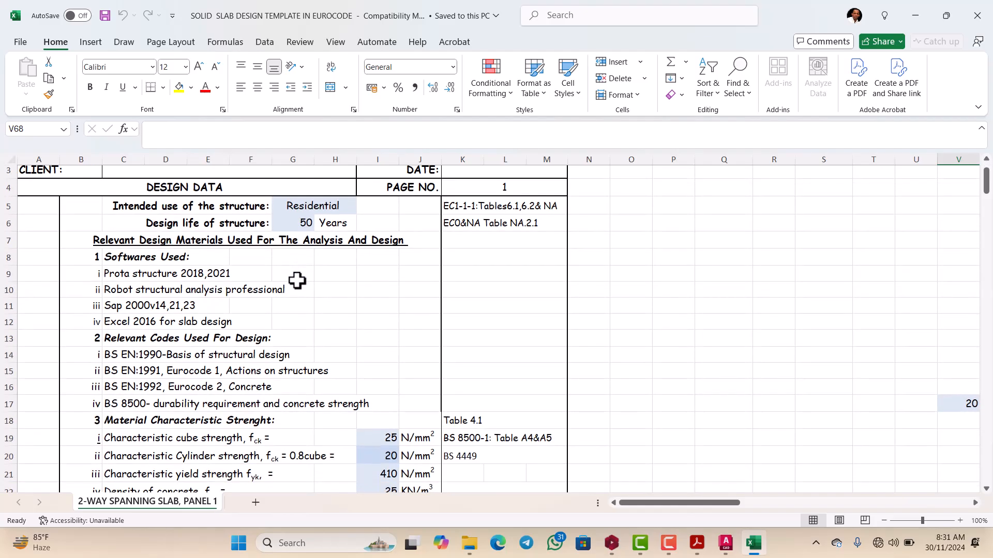
scroll(300, 277, up, 1)
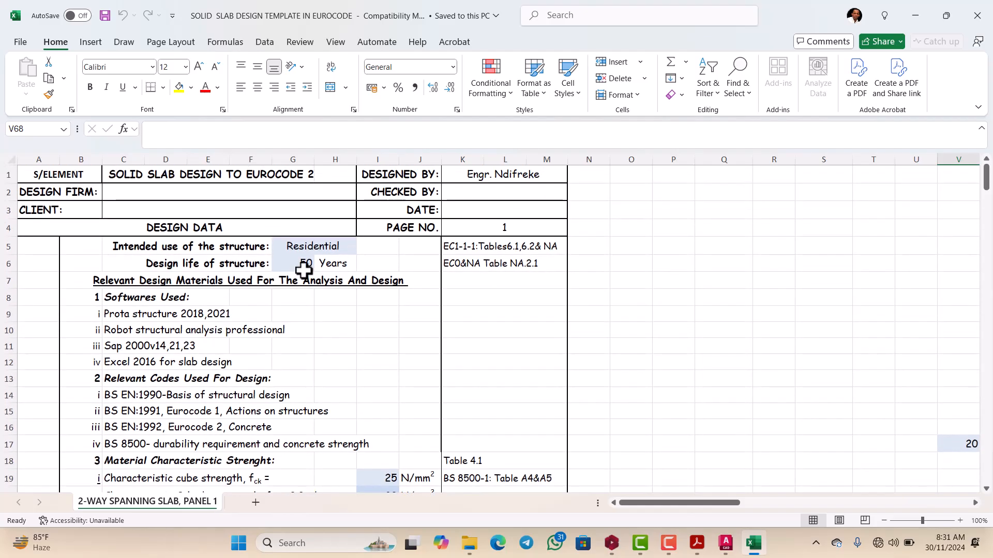
scroll(308, 279, down, 7)
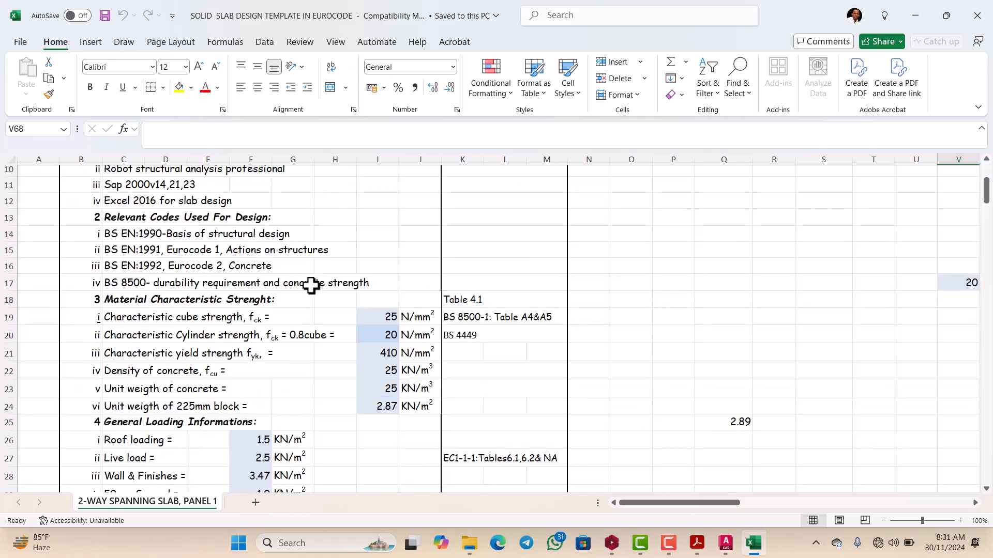
scroll(311, 288, down, 12)
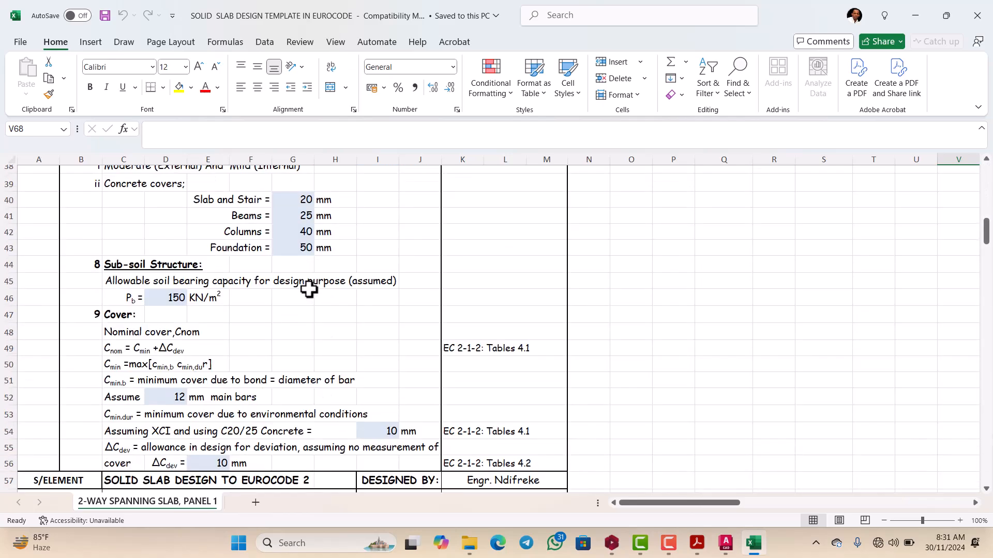
scroll(306, 292, up, 18)
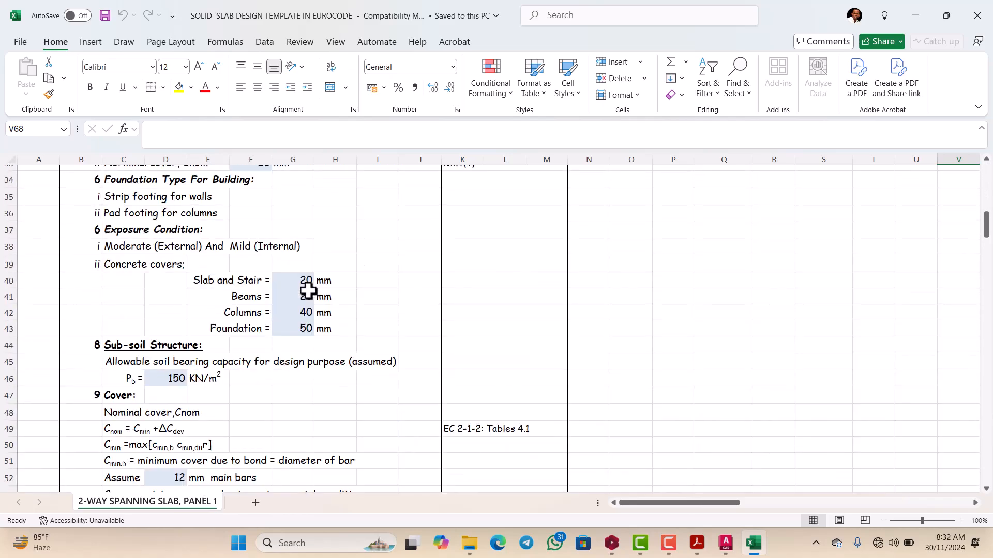
scroll(309, 295, up, 1)
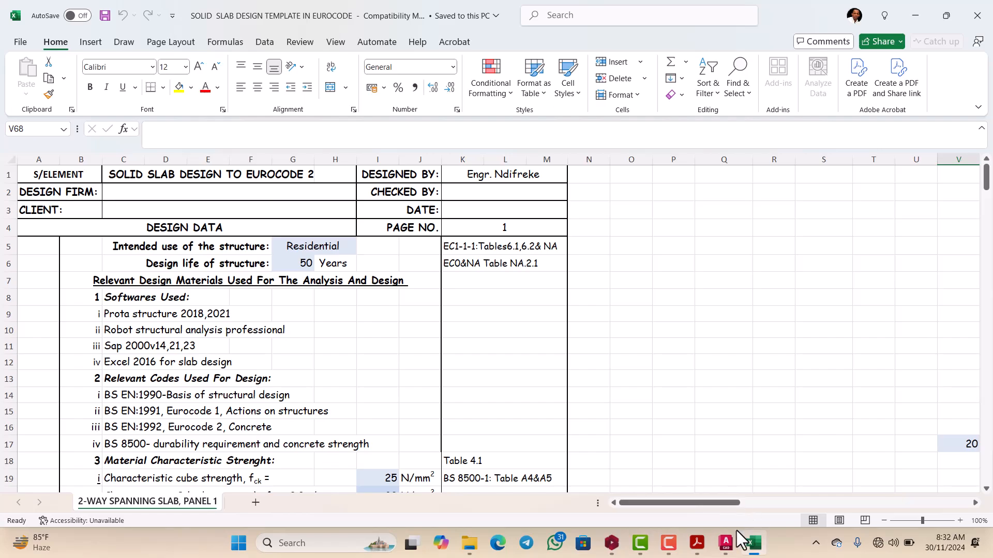
Step: Check the slab panels and grid dimensions on the AutoCAD general arrangement drawing, then return to the Excel slab template
click(726, 543)
scroll(459, 296, down, 2)
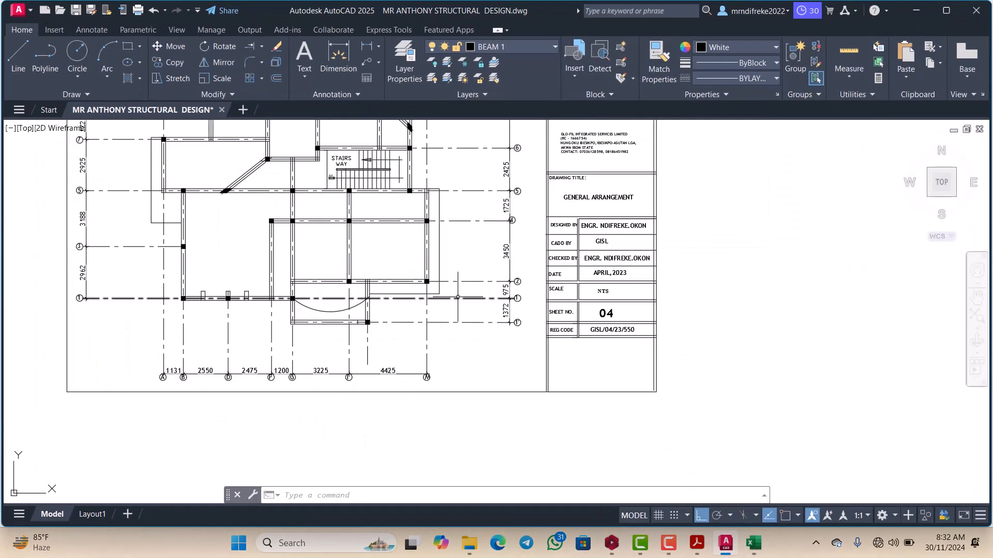
scroll(366, 224, up, 4)
scroll(394, 262, down, 4)
scroll(384, 199, up, 2)
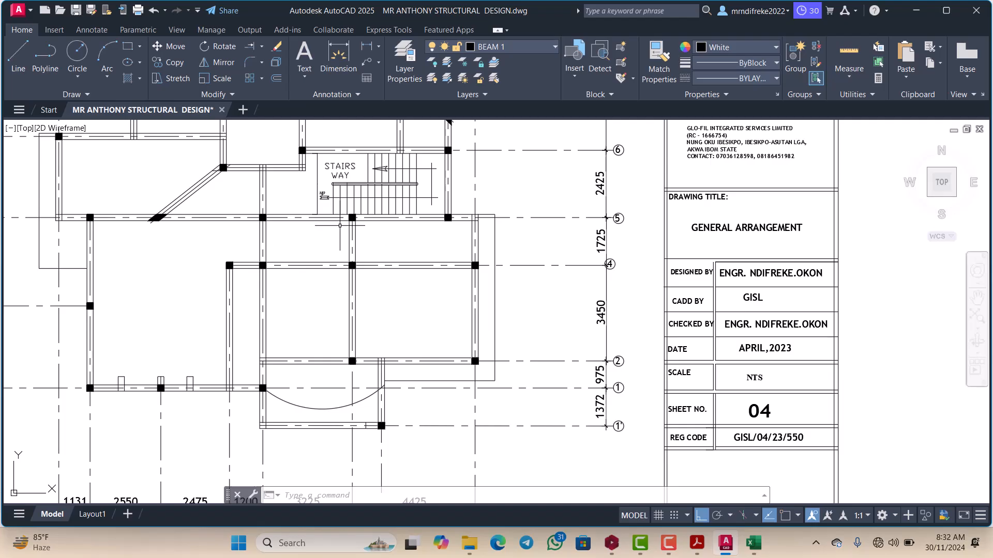
click(754, 550)
click(754, 550)
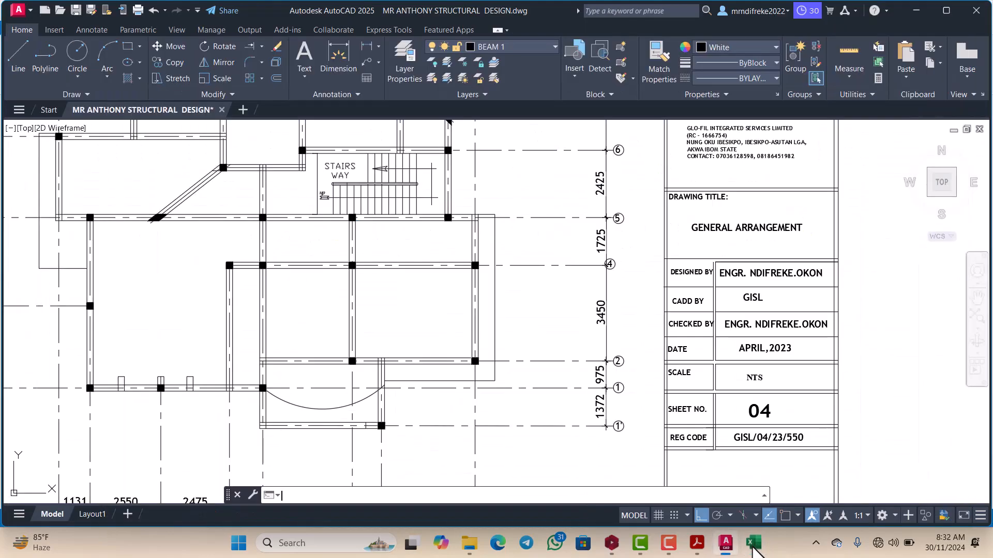
click(754, 549)
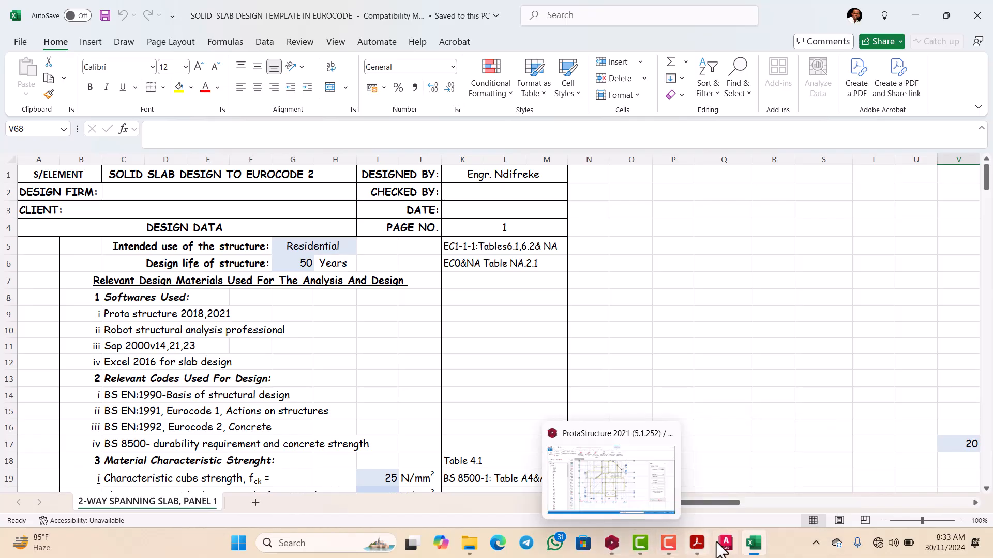
Step: Switch to the Eurocode PDFs in Acrobat and read Table 2.1, Indicative design working life, in EN 1990
mouse_move(695, 551)
click(656, 494)
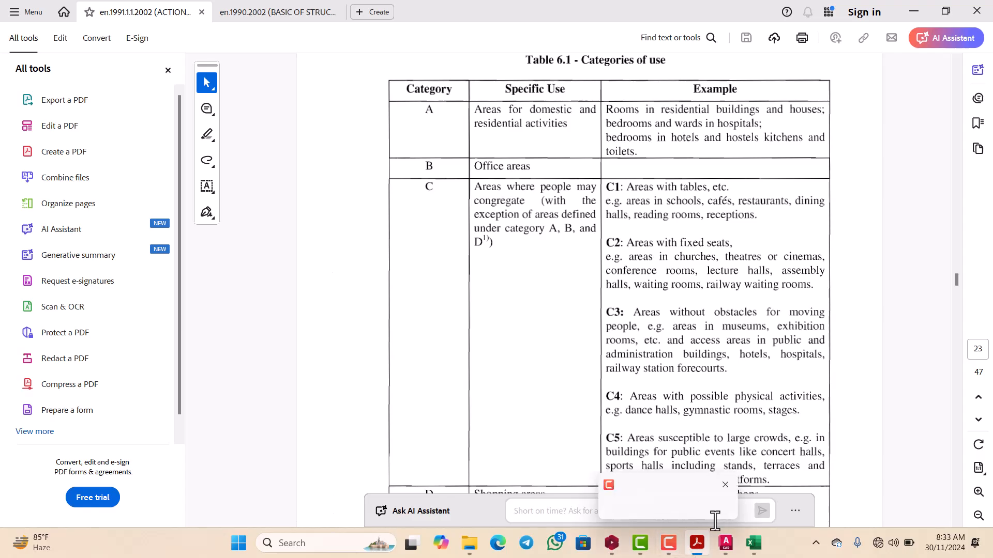
key(ctrl+Tab)
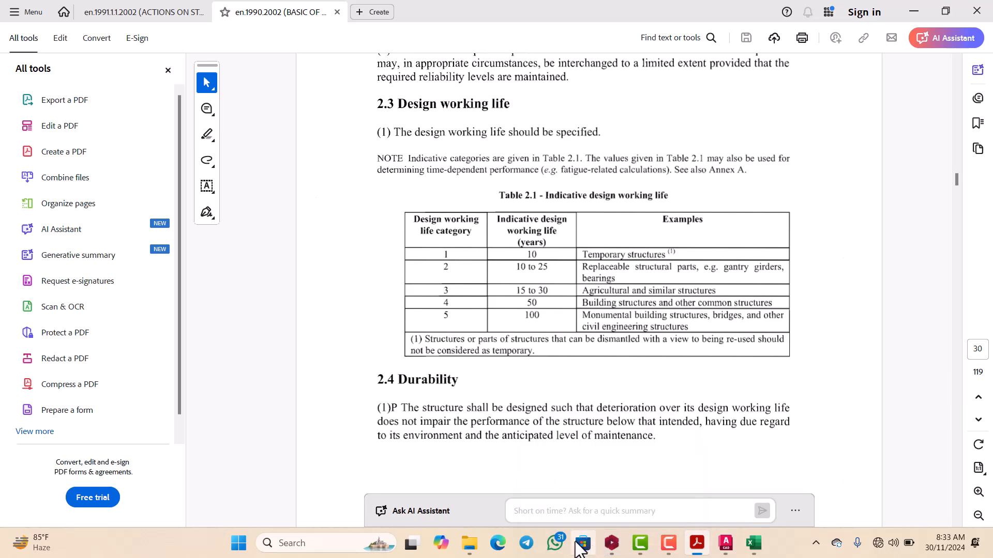
mouse_move(695, 549)
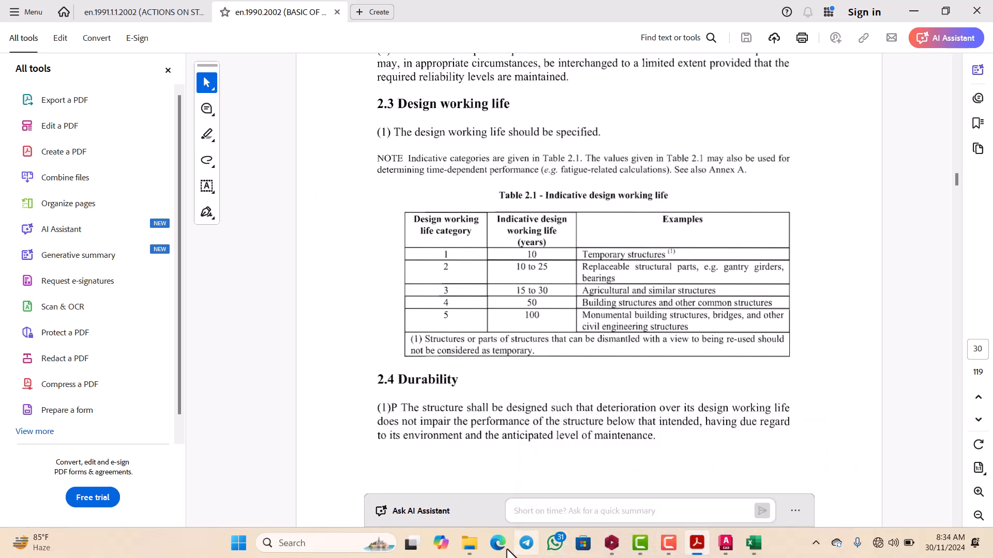
mouse_move(472, 548)
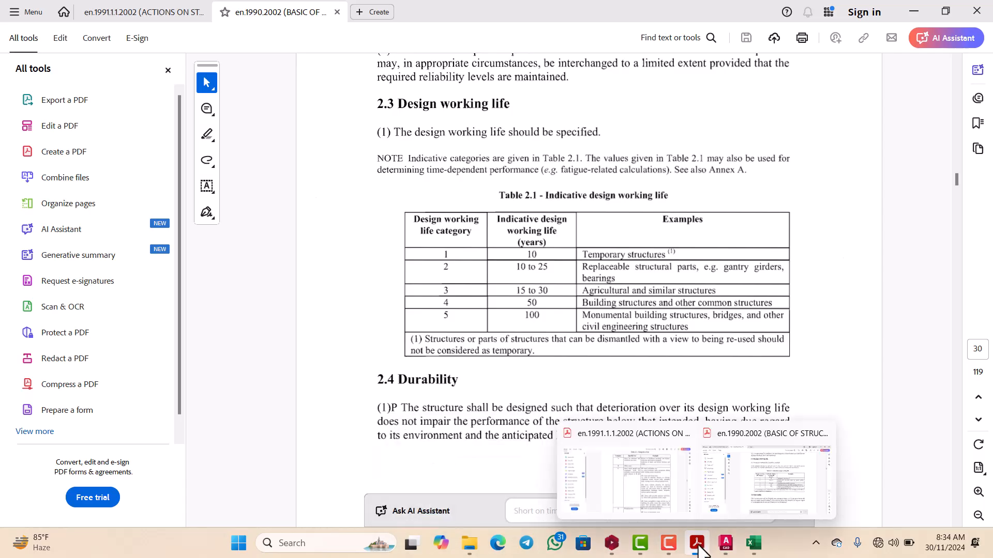
click(776, 495)
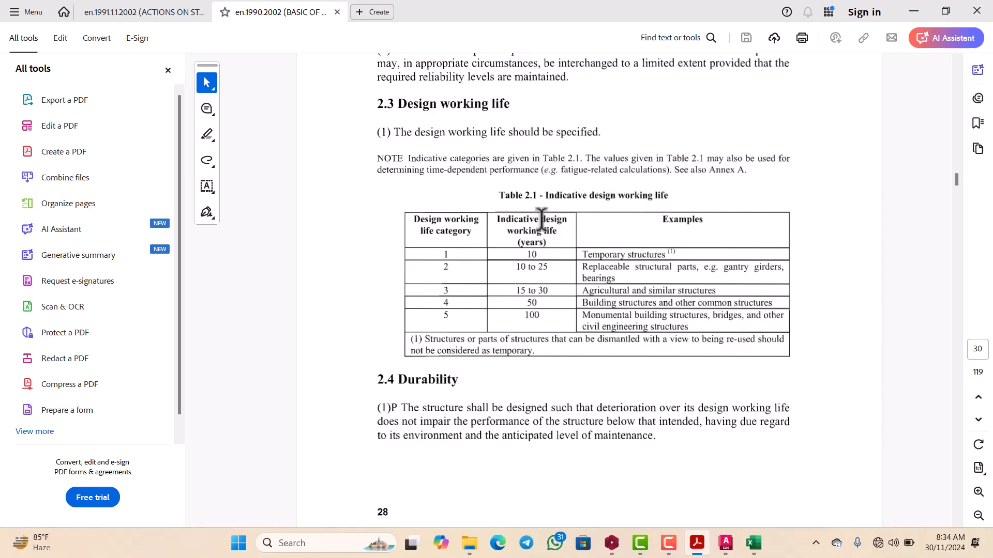
scroll(466, 254, down, 1)
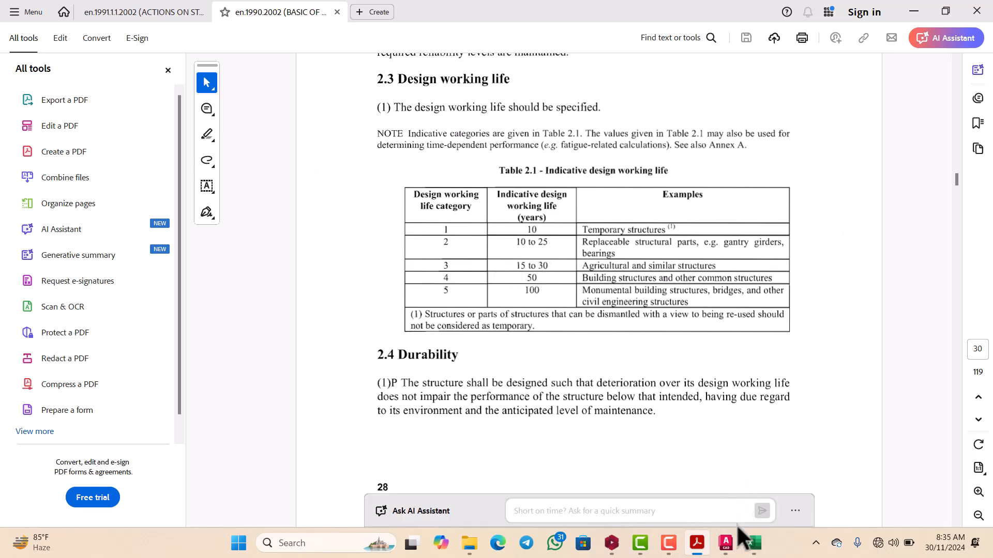
Step: Return to the Excel slab template and review its intended use, design life, relevant codes, material strengths and general loading information
click(754, 544)
scroll(443, 327, down, 5)
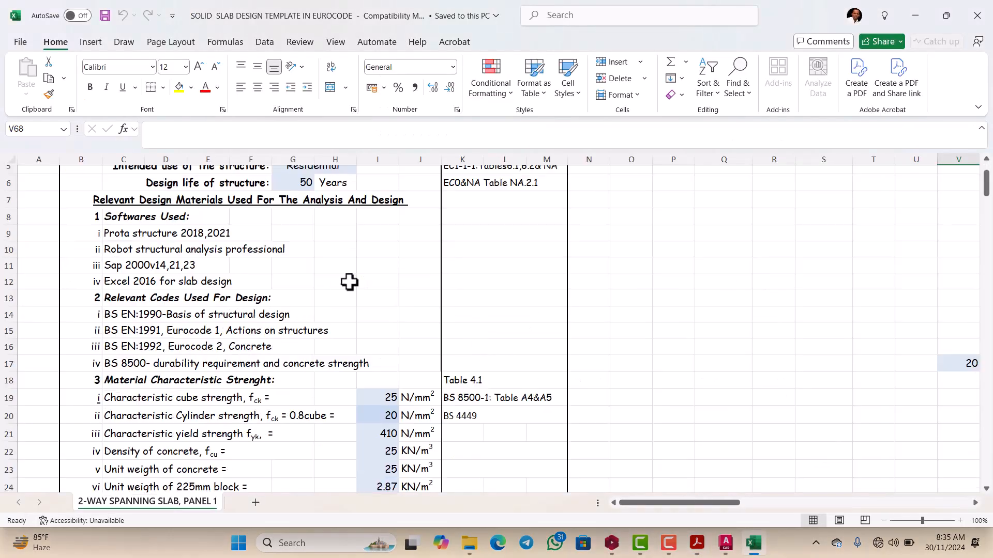
scroll(335, 283, up, 2)
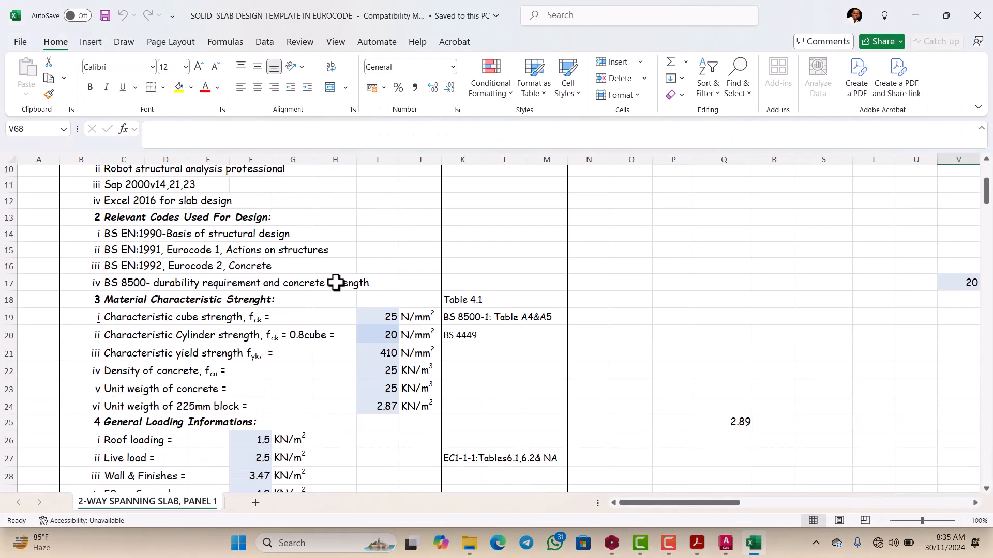
scroll(334, 283, down, 3)
scroll(332, 284, up, 3)
scroll(332, 284, down, 2)
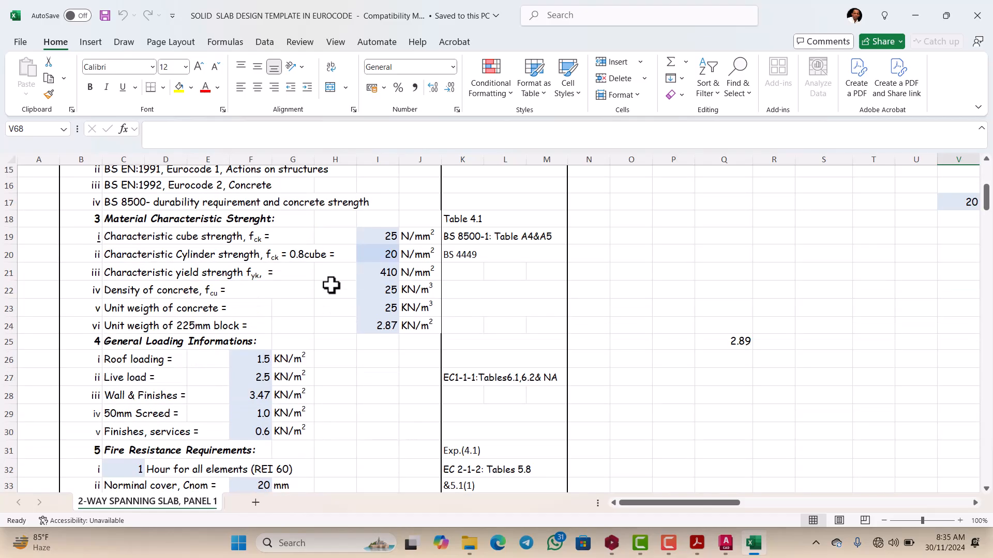
scroll(332, 284, up, 2)
scroll(332, 285, up, 2)
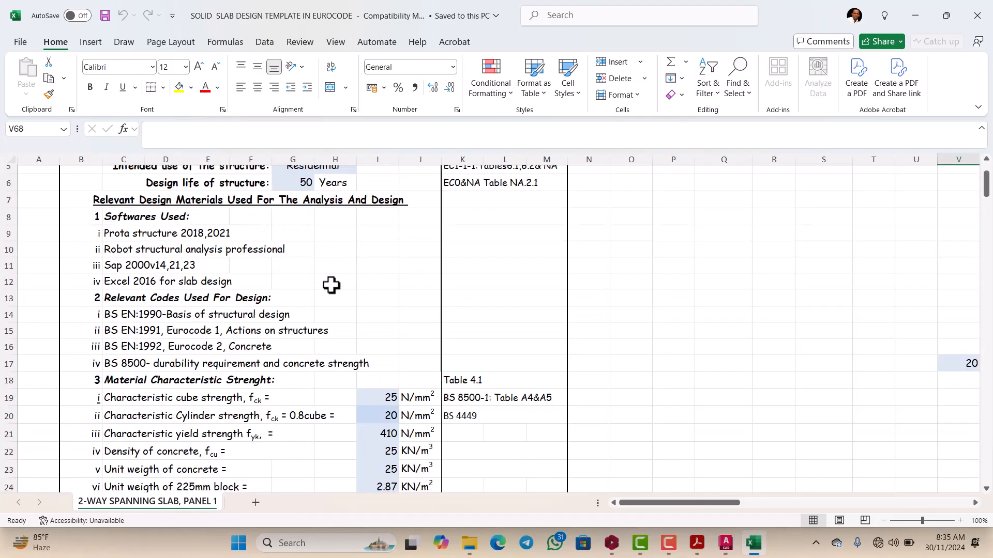
scroll(331, 285, down, 3)
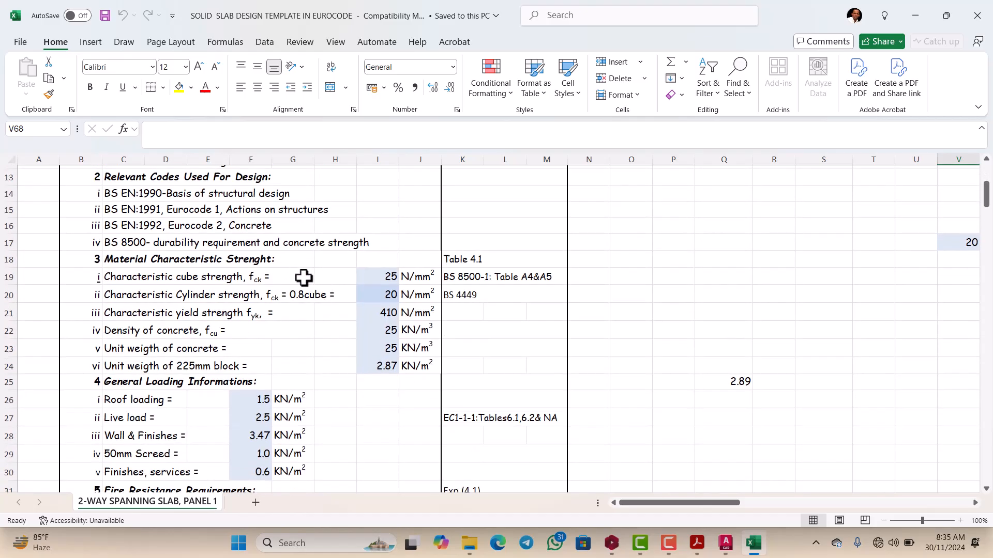
scroll(285, 285, down, 1)
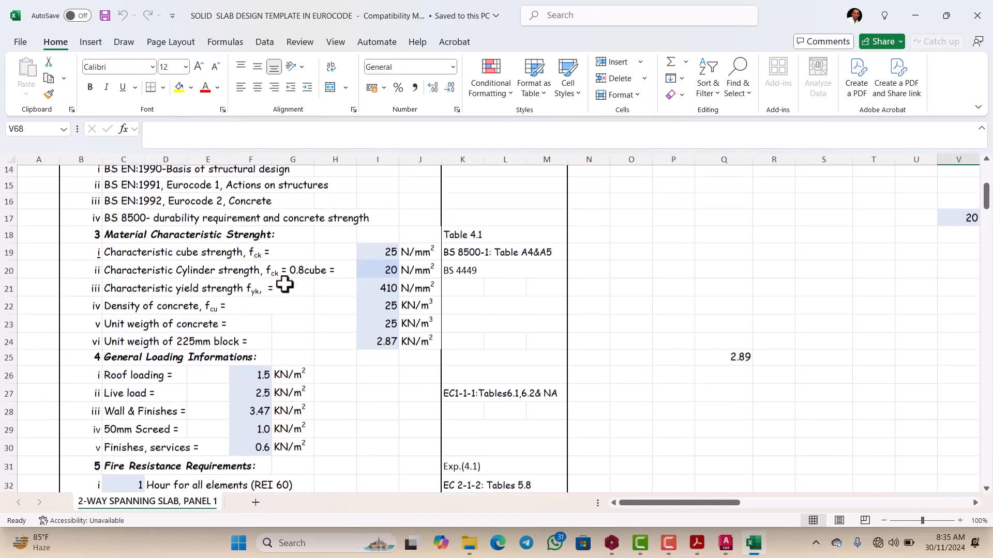
scroll(285, 284, down, 1)
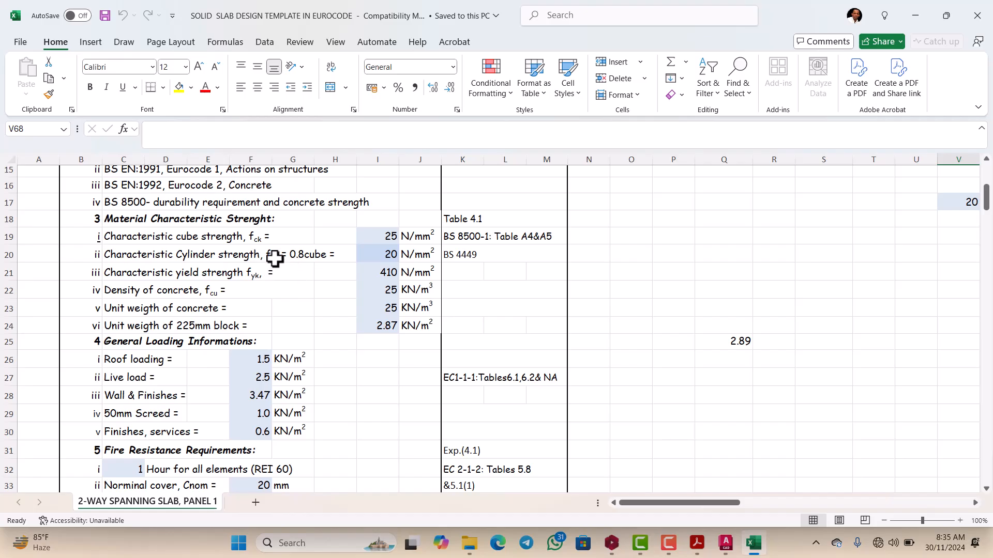
scroll(280, 257, up, 2)
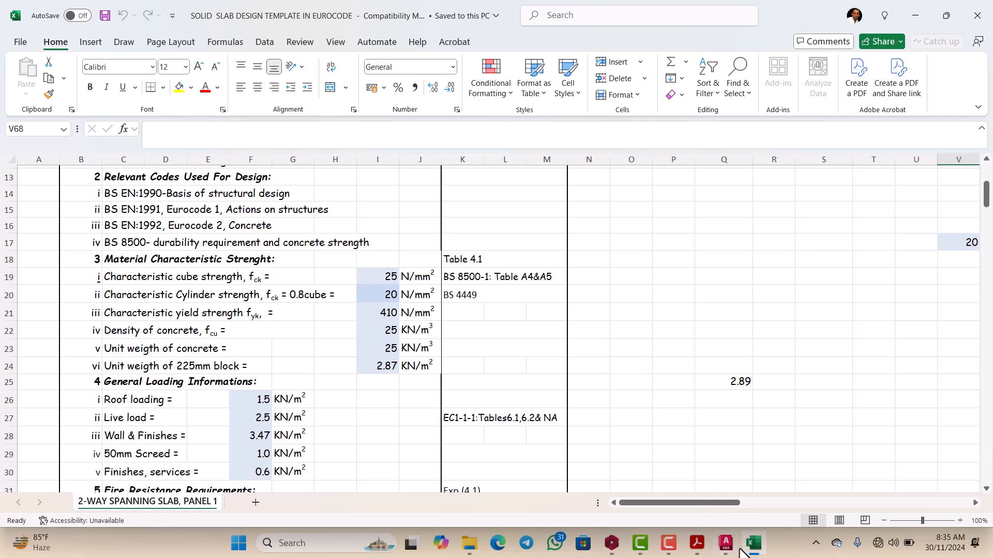
scroll(291, 265, up, 4)
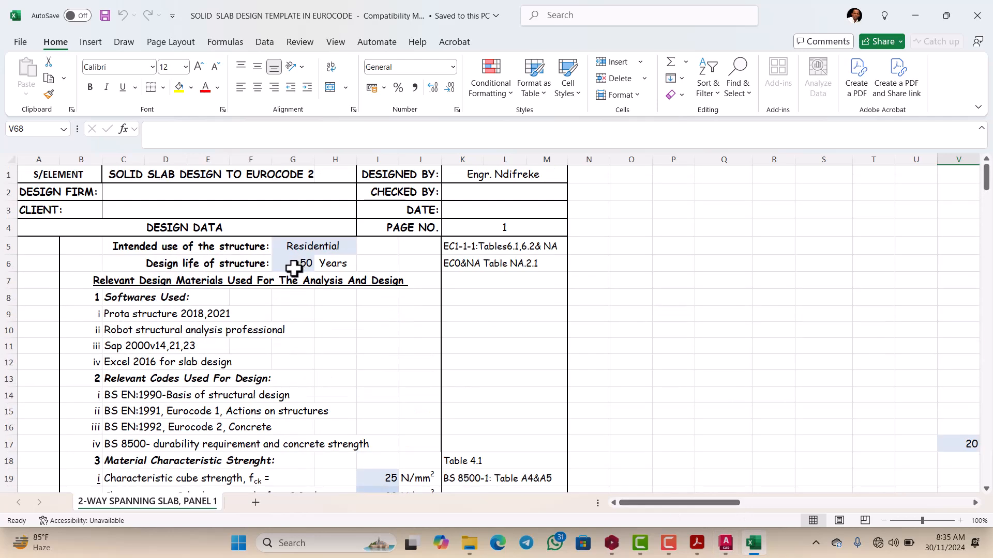
scroll(279, 266, down, 1)
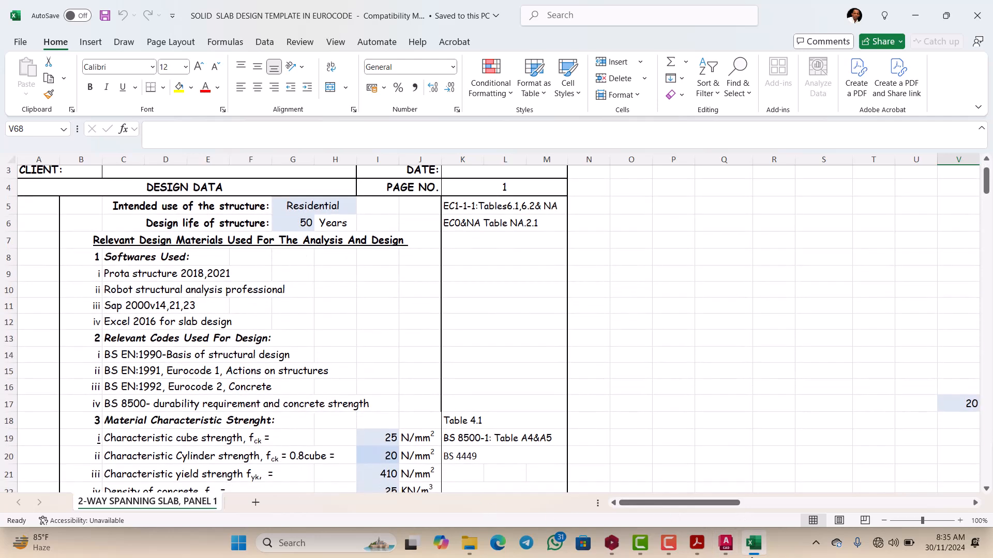
Step: Switch to the EN 1991-1-1 PDF in Acrobat and read Table 6.1, Categories of use, from category A through D
mouse_move(688, 550)
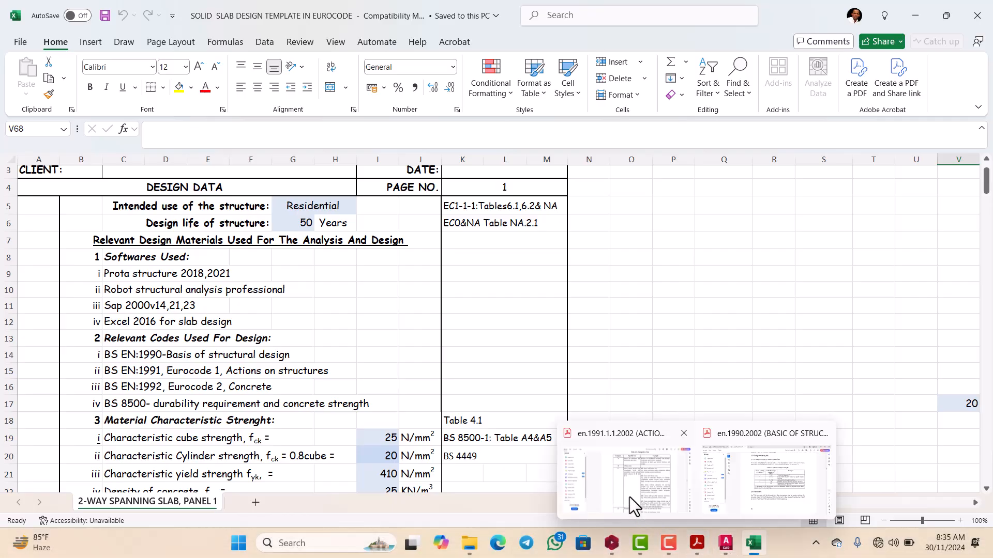
key(alt+Tab)
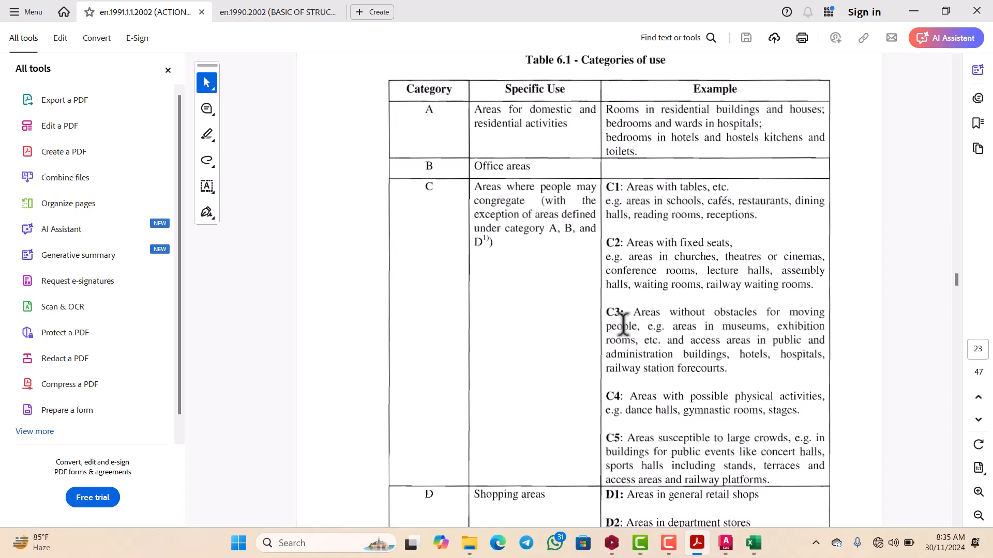
click(595, 274)
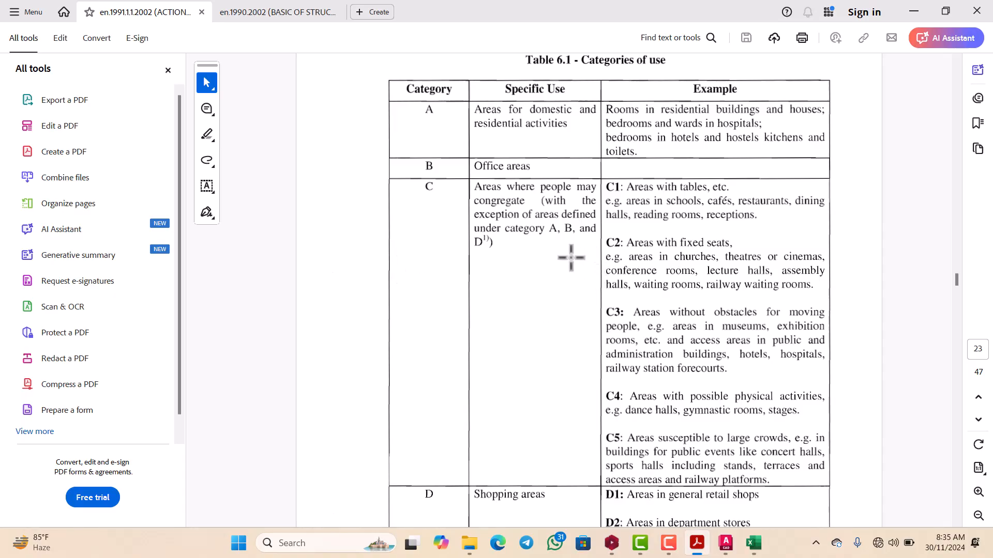
scroll(590, 127, up, 2)
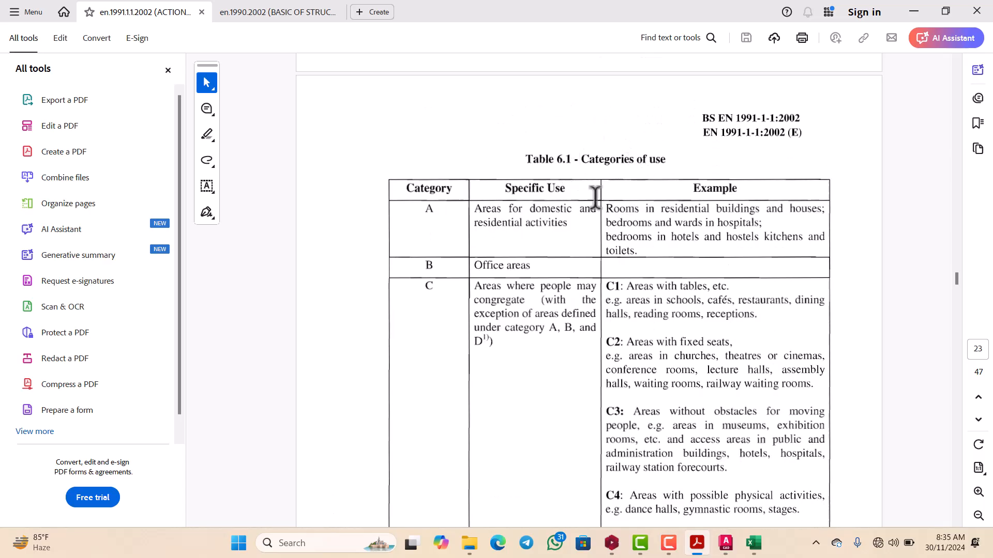
scroll(551, 209, down, 1)
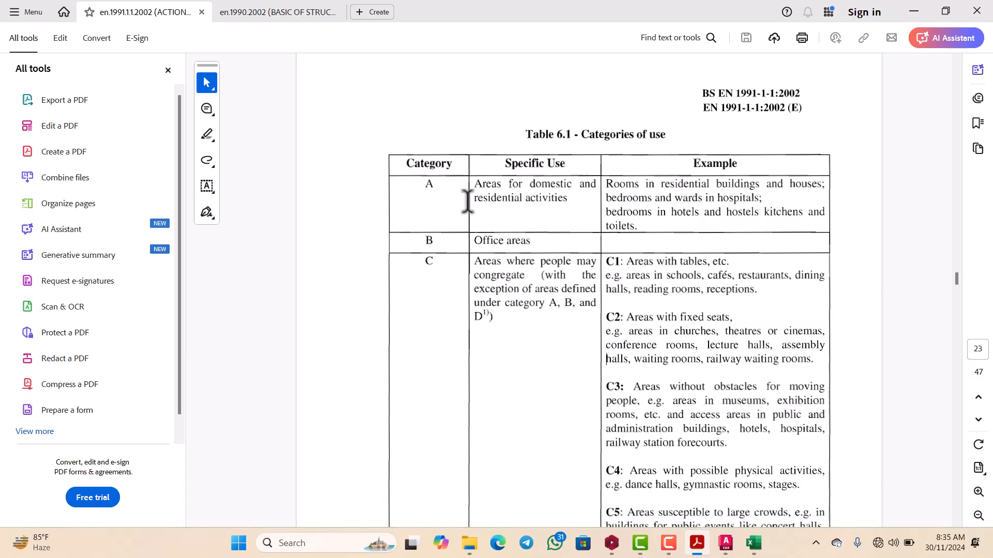
scroll(467, 202, down, 1)
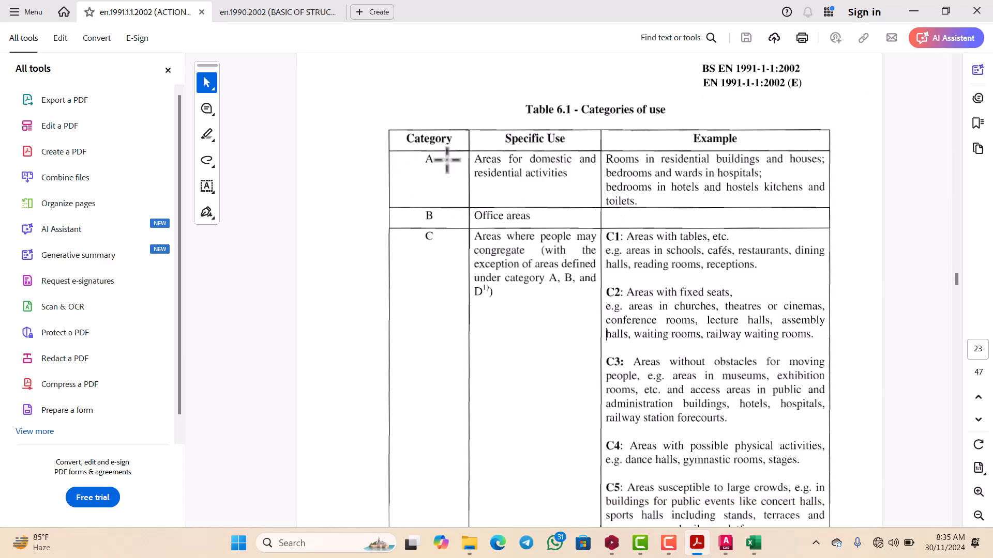
scroll(432, 223, down, 1)
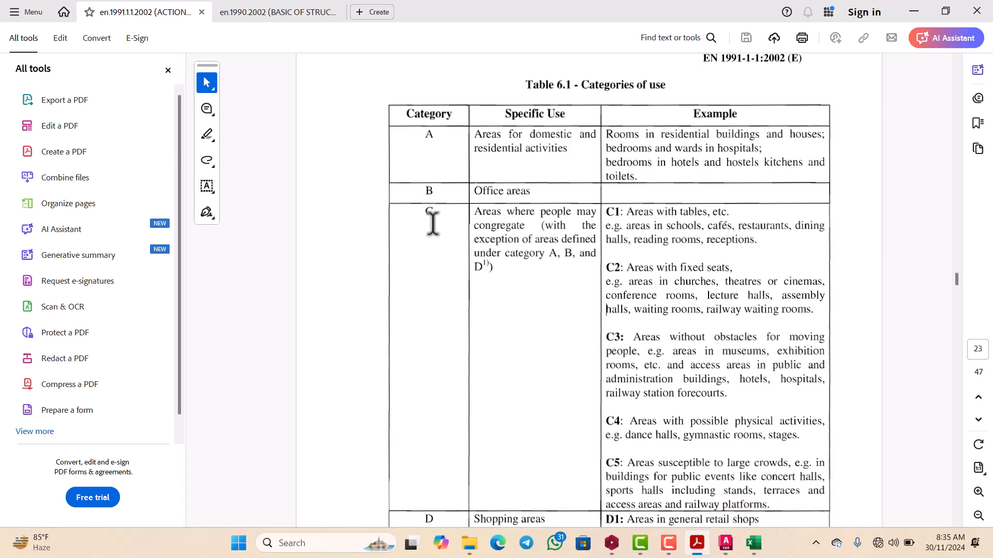
scroll(432, 224, down, 1)
scroll(432, 224, down, 2)
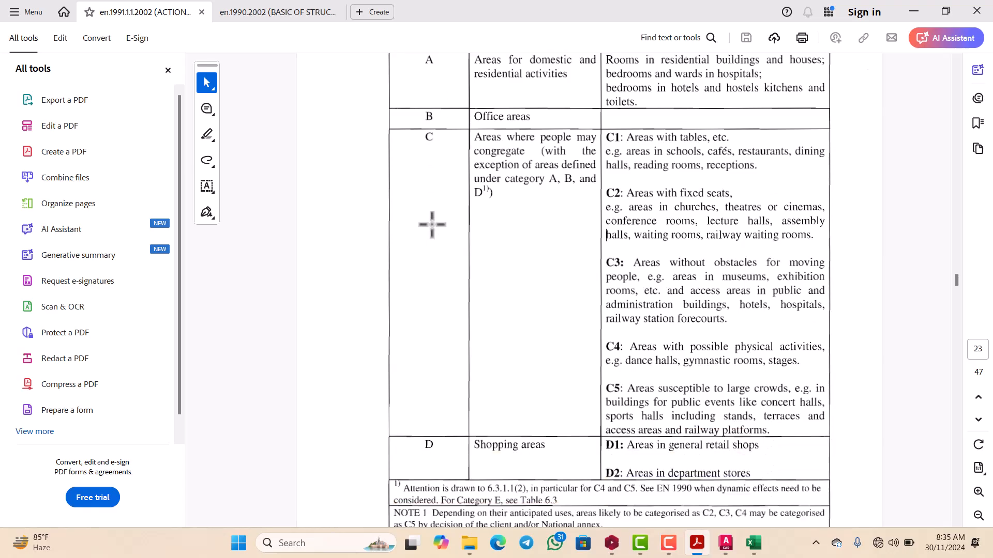
scroll(432, 223, down, 4)
scroll(432, 231, up, 3)
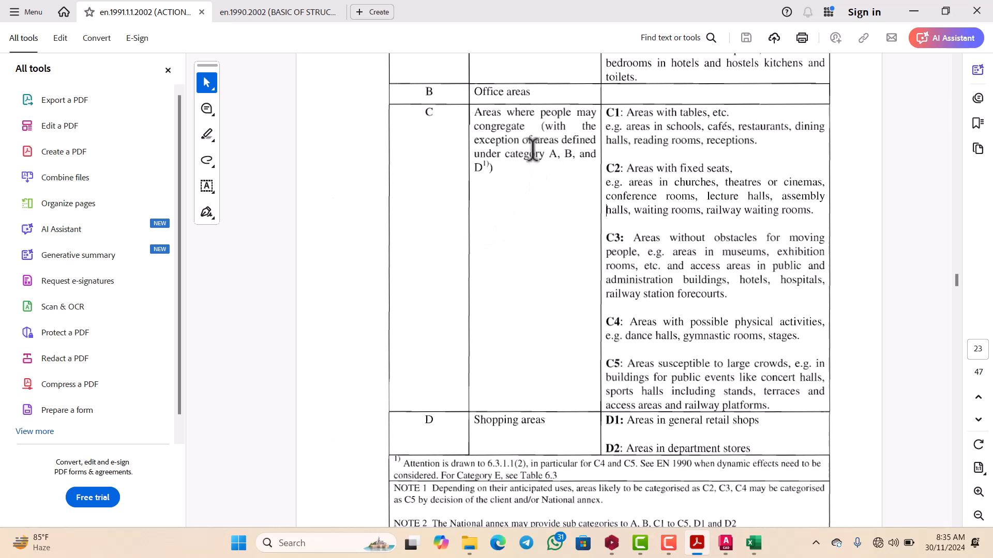
scroll(638, 139, up, 2)
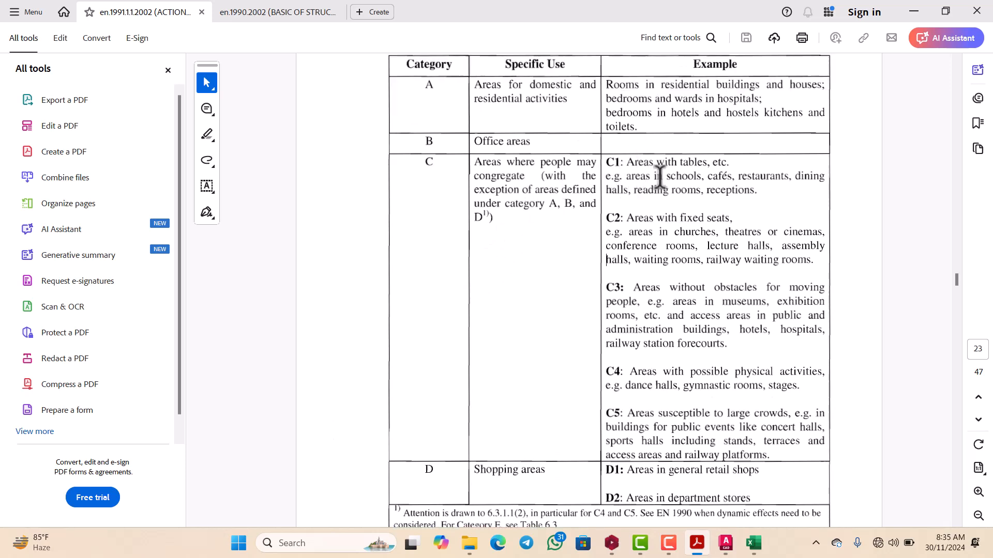
scroll(645, 215, down, 2)
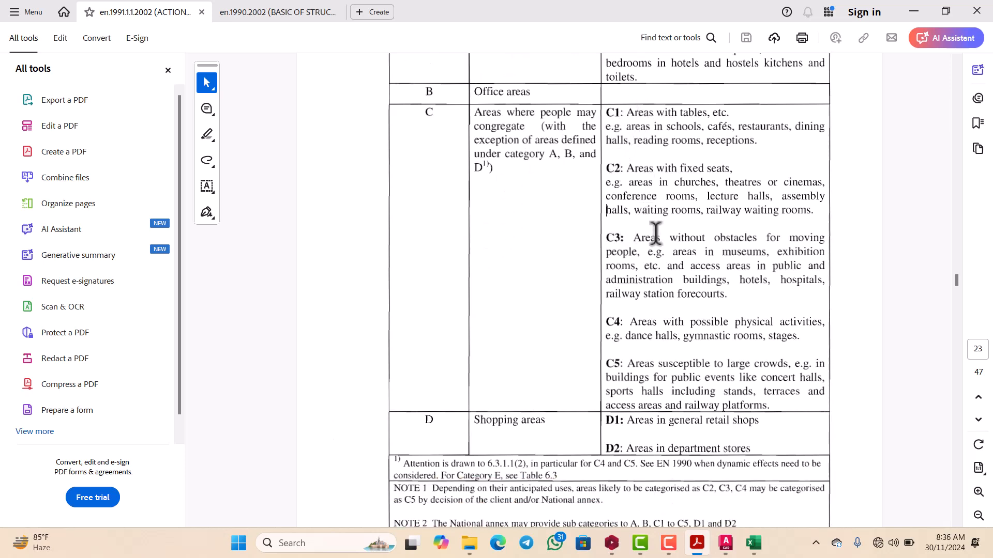
scroll(655, 232, down, 5)
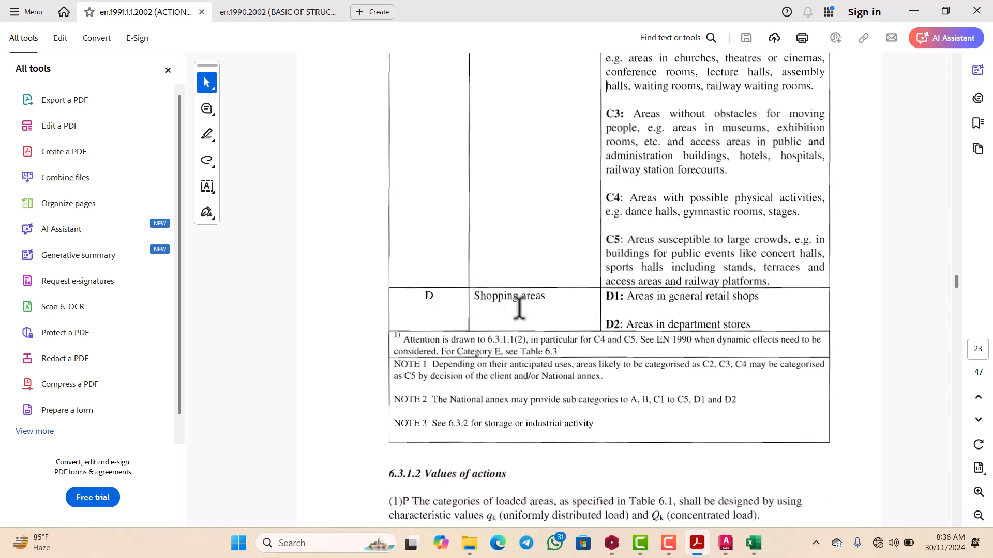
scroll(620, 286, down, 1)
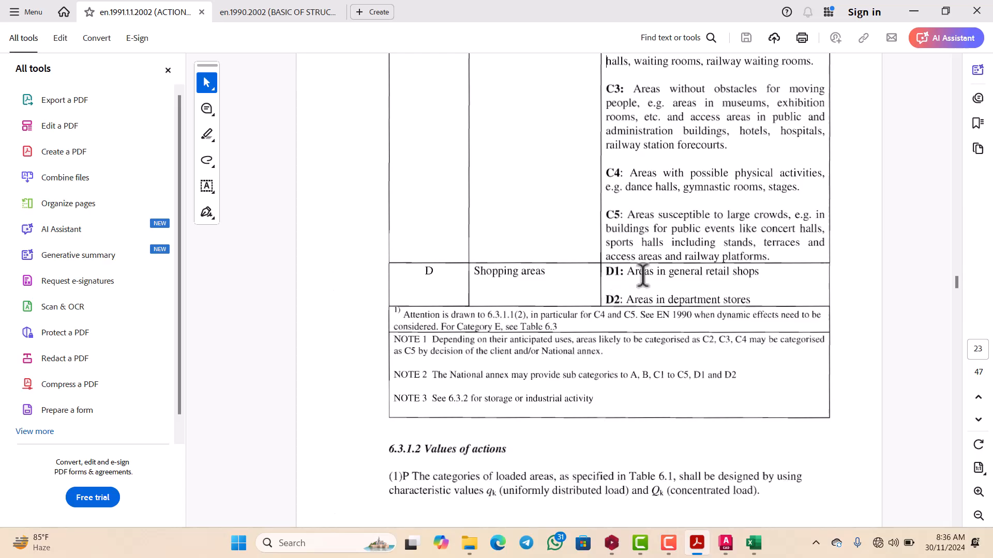
scroll(619, 298, up, 7)
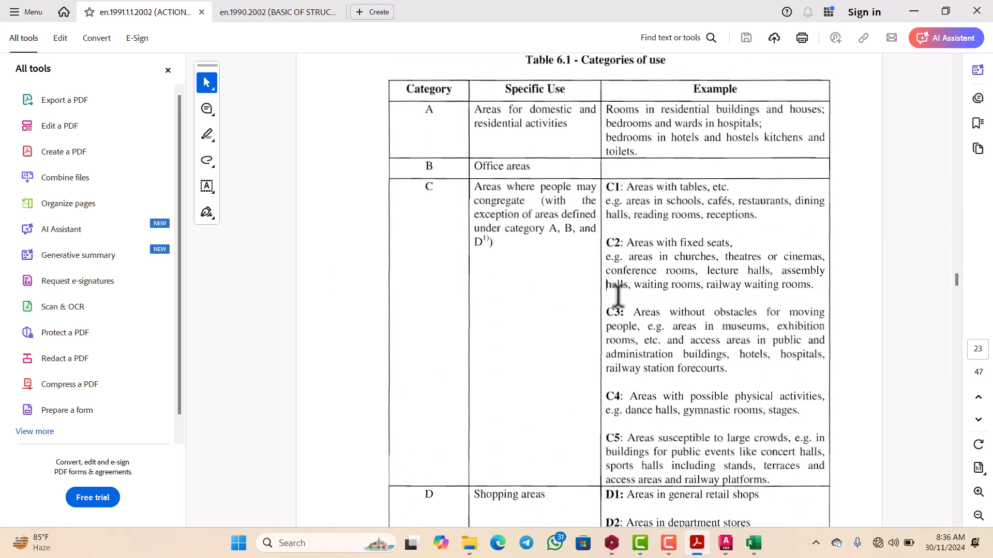
scroll(578, 282, down, 1)
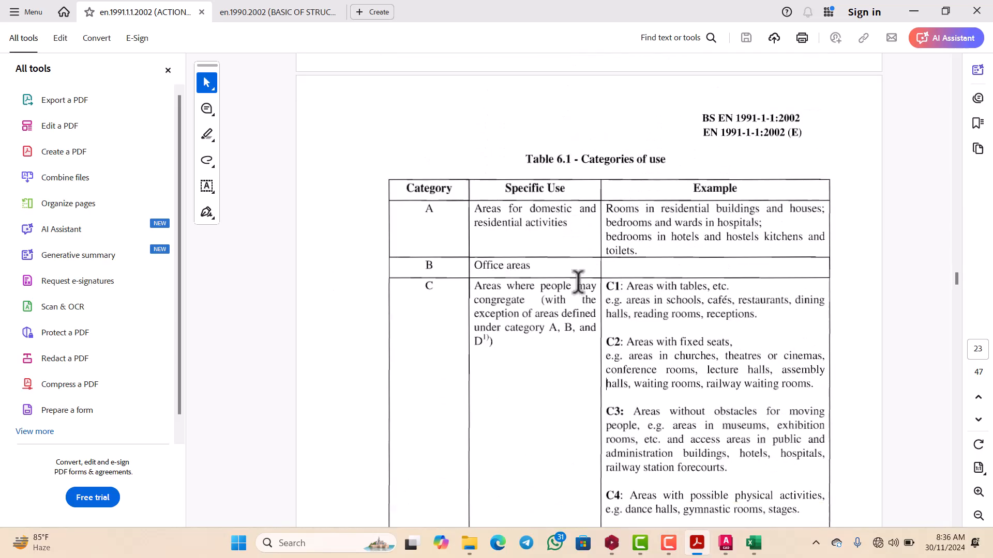
Step: Read the rest of Table 6.1, Categories of use, and Table 6.2, Imposed loads on floors, balconies and stairs, in EN 1991-1-1
scroll(578, 282, down, 1)
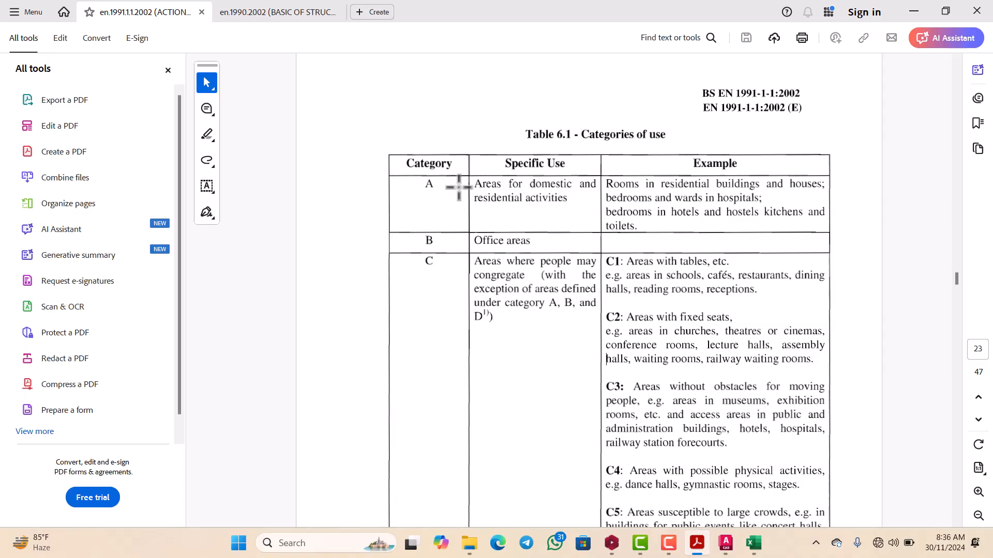
scroll(536, 209, down, 2)
scroll(535, 209, down, 12)
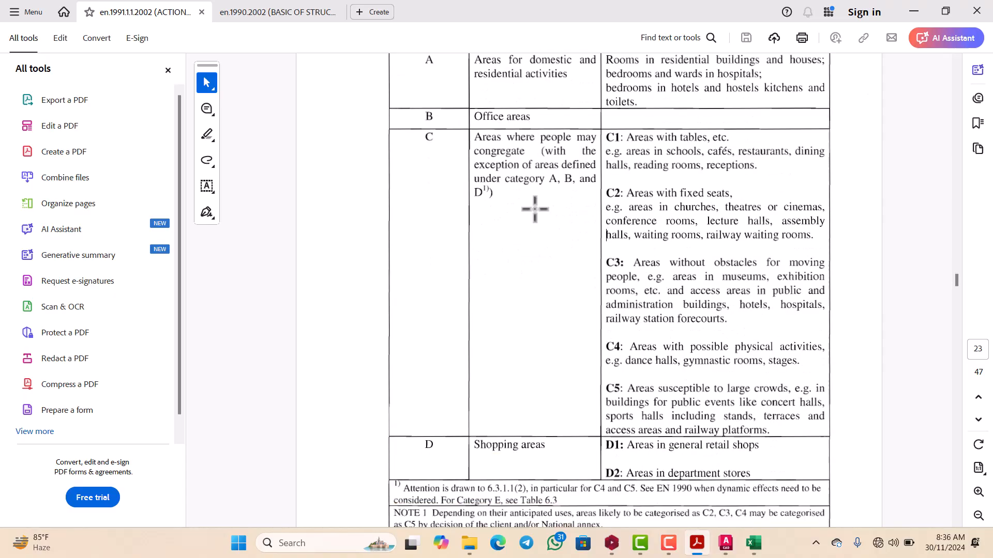
scroll(535, 209, down, 12)
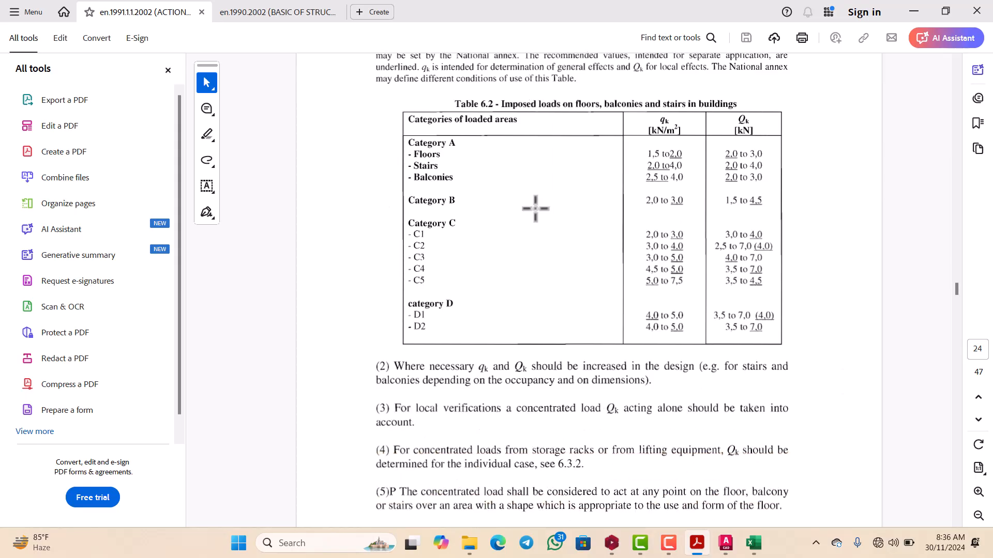
scroll(536, 209, up, 2)
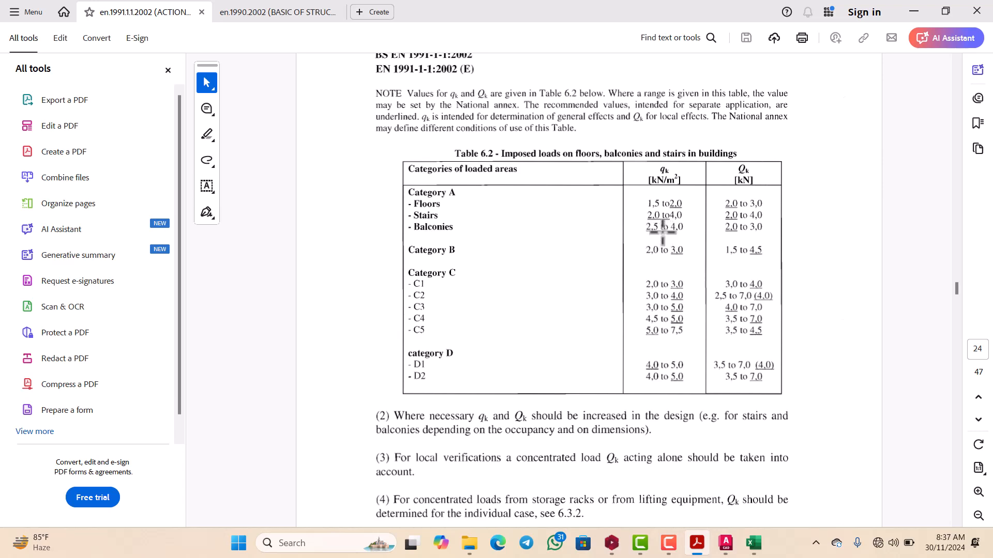
Step: Switch to the Excel slab template and set the live load under General Loading Informations to 2.0 kN/m²
mouse_move(756, 544)
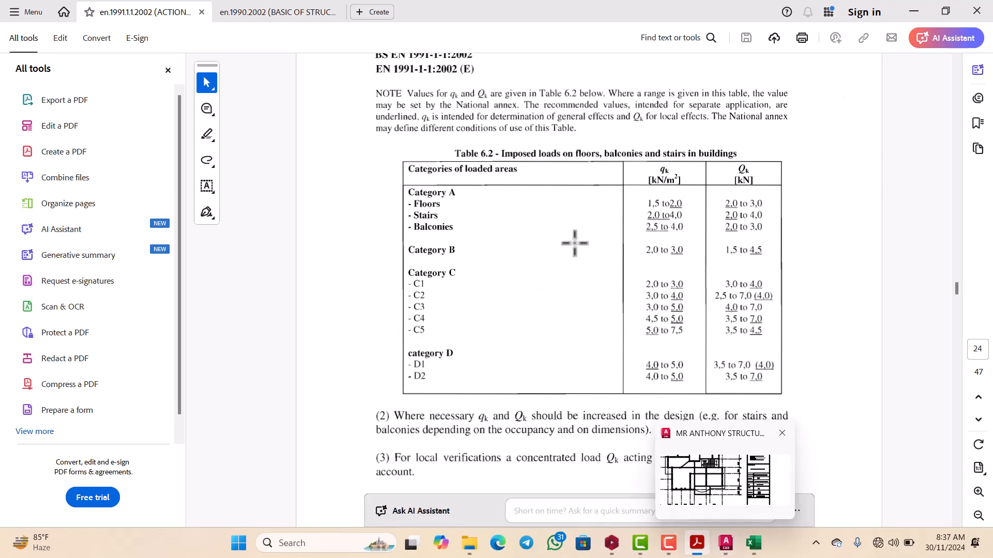
click(759, 541)
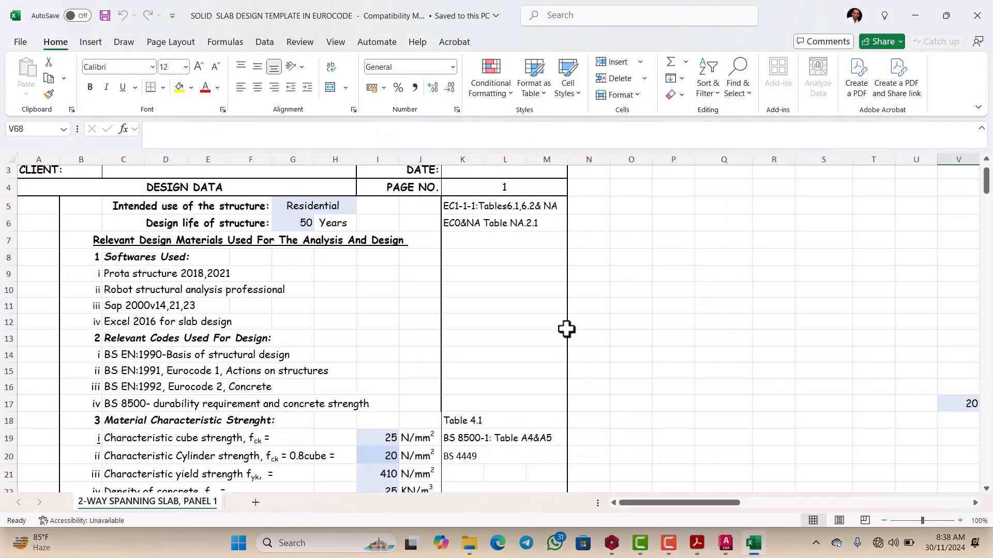
scroll(452, 269, down, 2)
scroll(439, 267, down, 5)
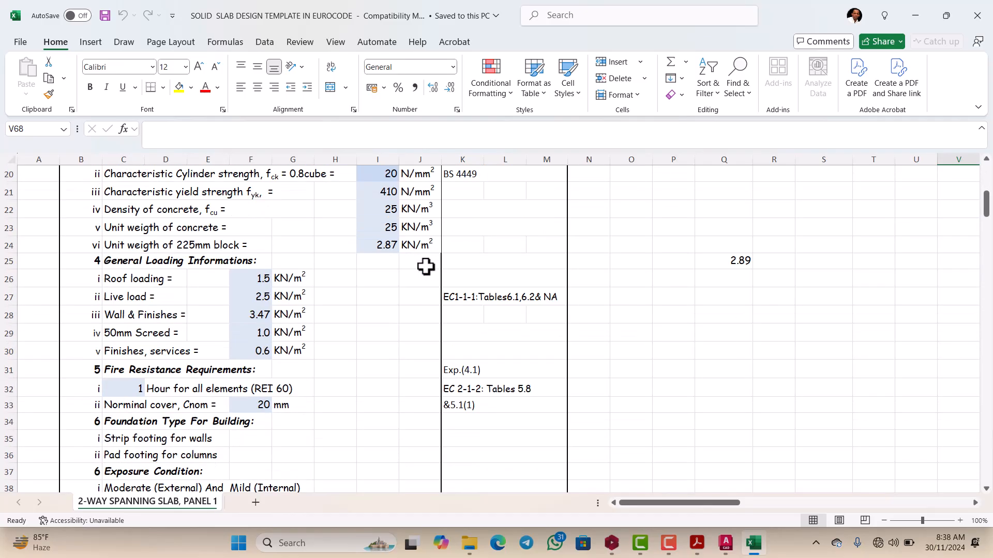
scroll(421, 267, up, 6)
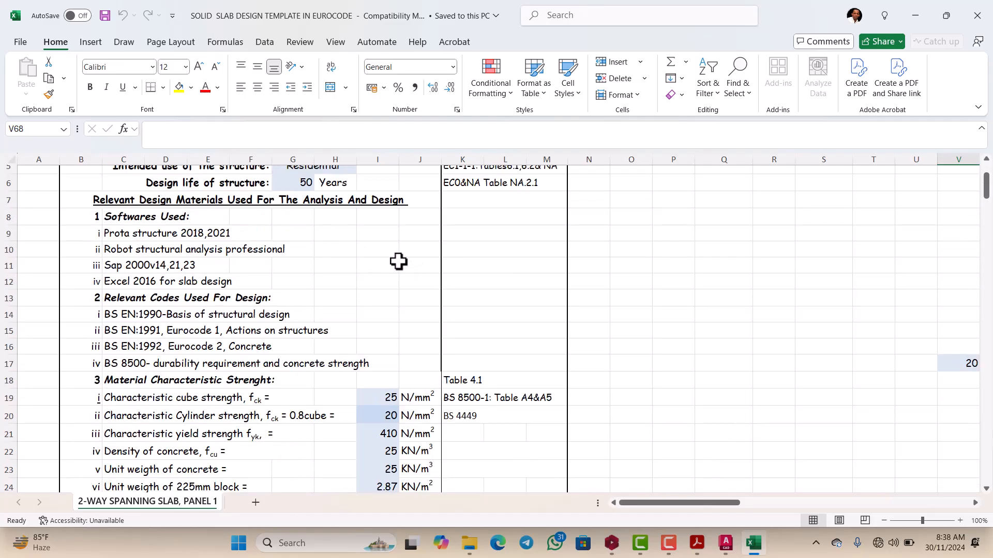
scroll(387, 258, down, 3)
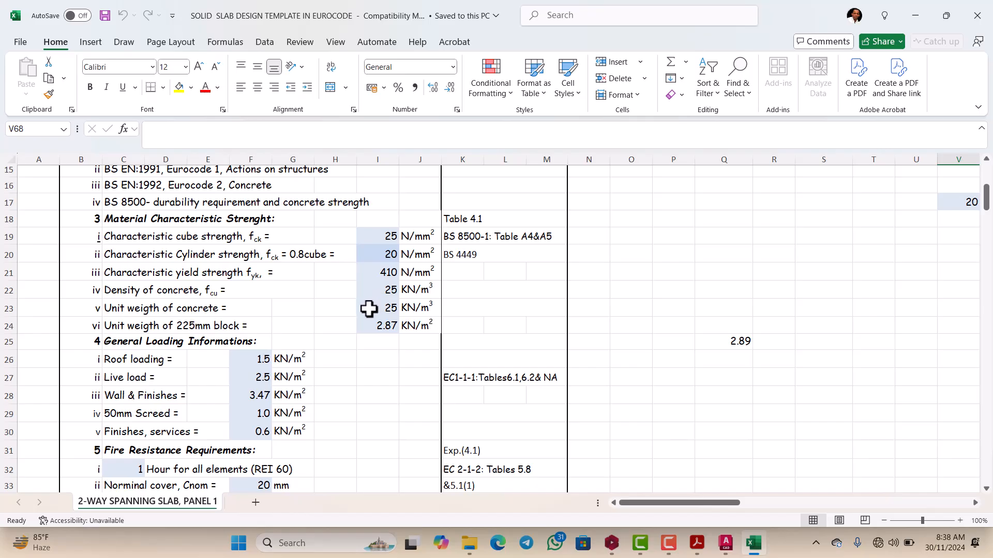
scroll(368, 309, down, 3)
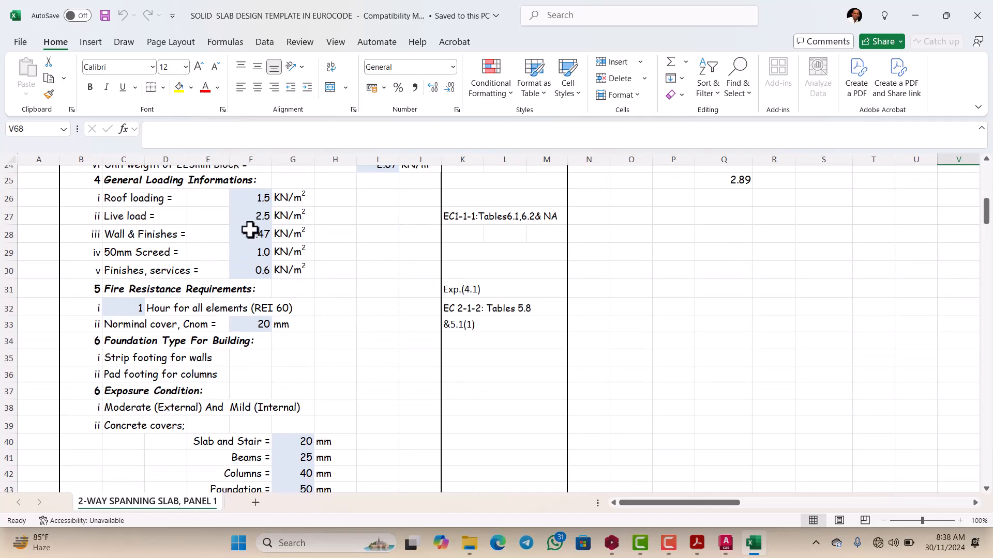
click(255, 215)
text(2)
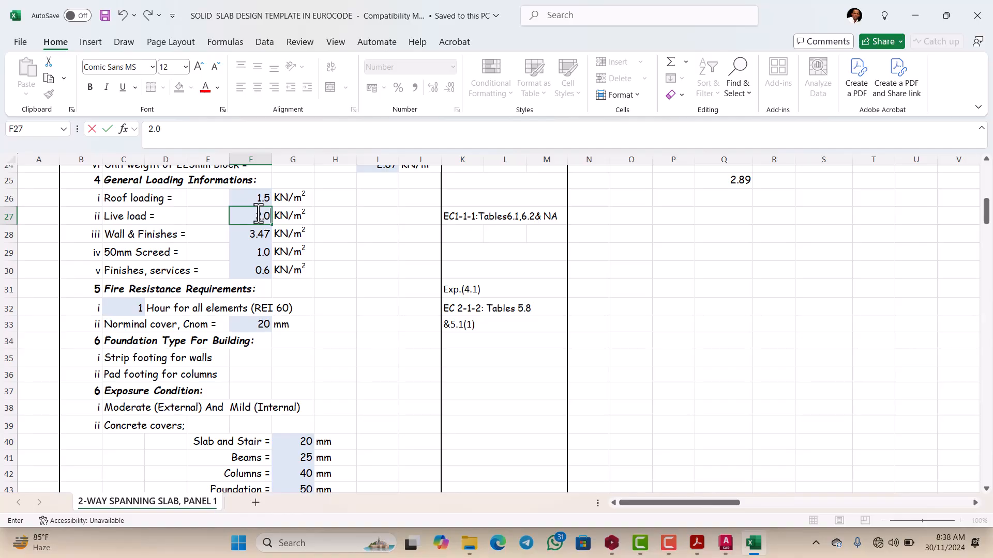
click(334, 220)
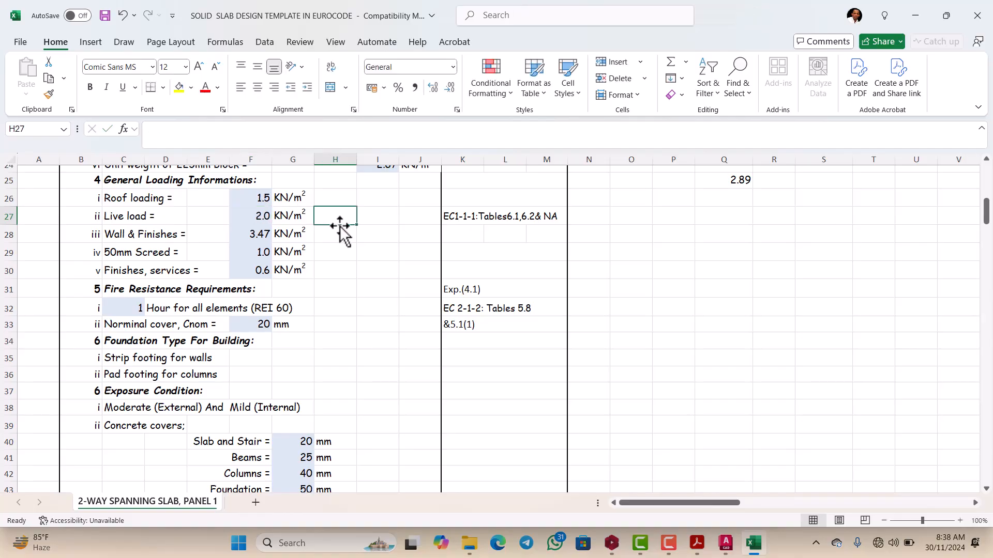
Step: Review the page 2 design data, slab thickness, permanent and variable actions, and load combination in the slab template
scroll(340, 226, down, 12)
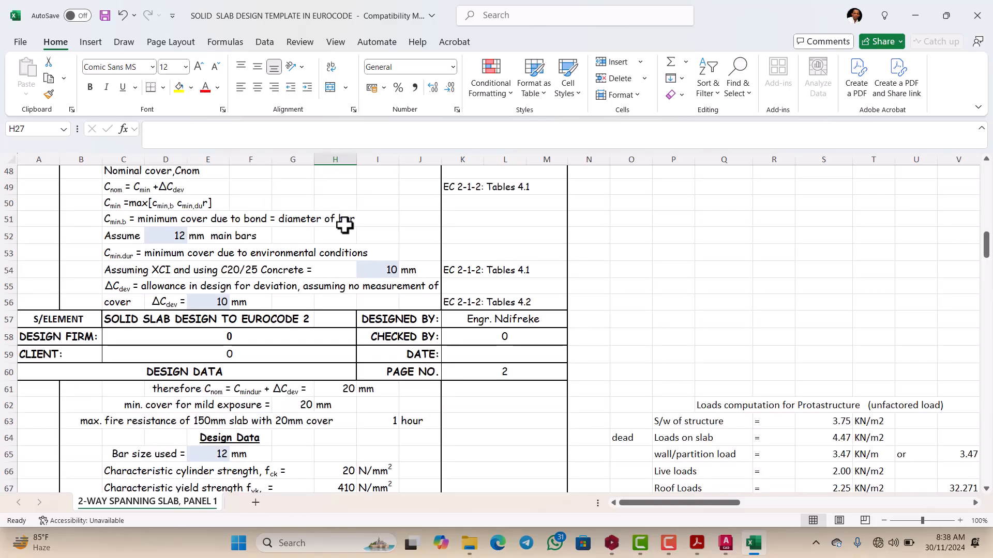
scroll(344, 226, down, 2)
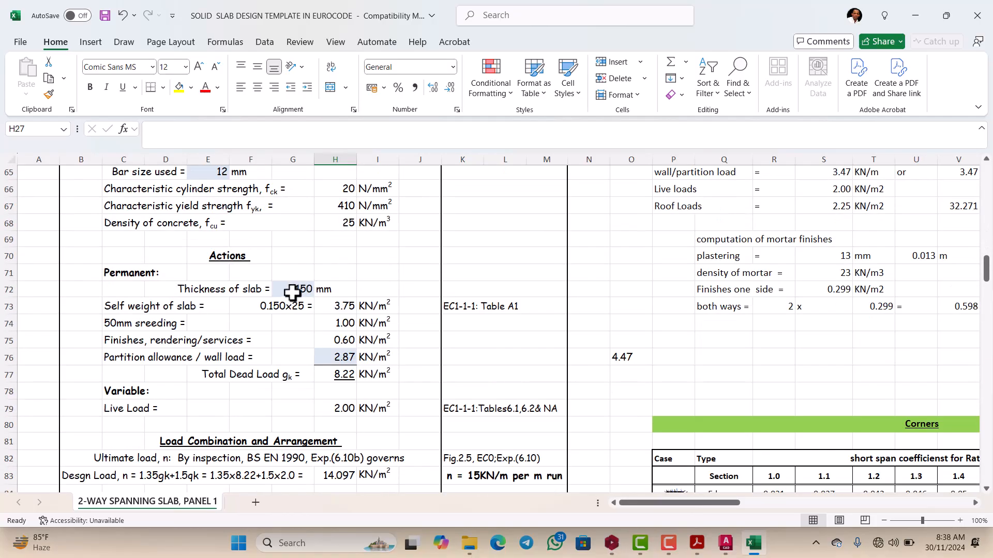
scroll(310, 277, down, 1)
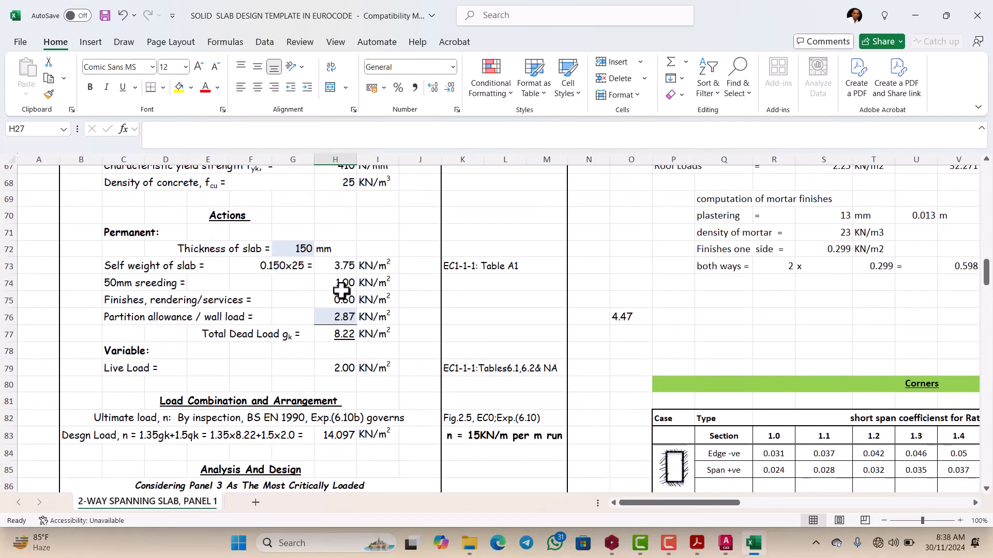
scroll(259, 239, up, 1)
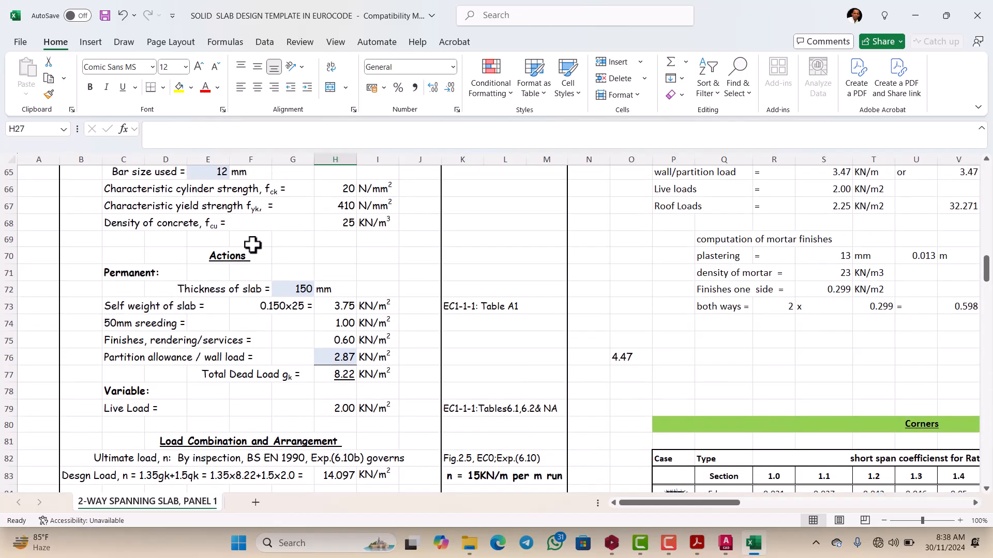
scroll(231, 250, down, 1)
scroll(217, 250, up, 4)
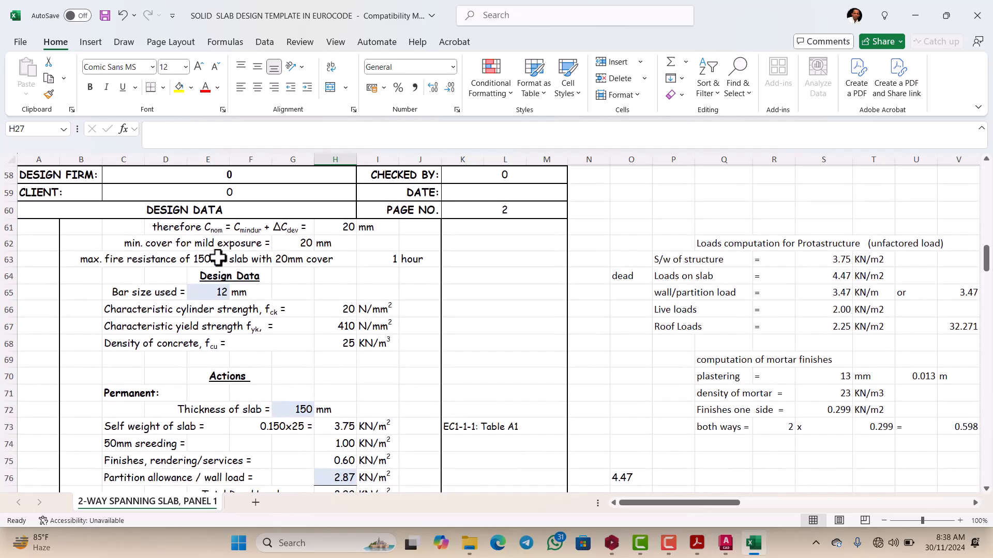
scroll(196, 264, down, 1)
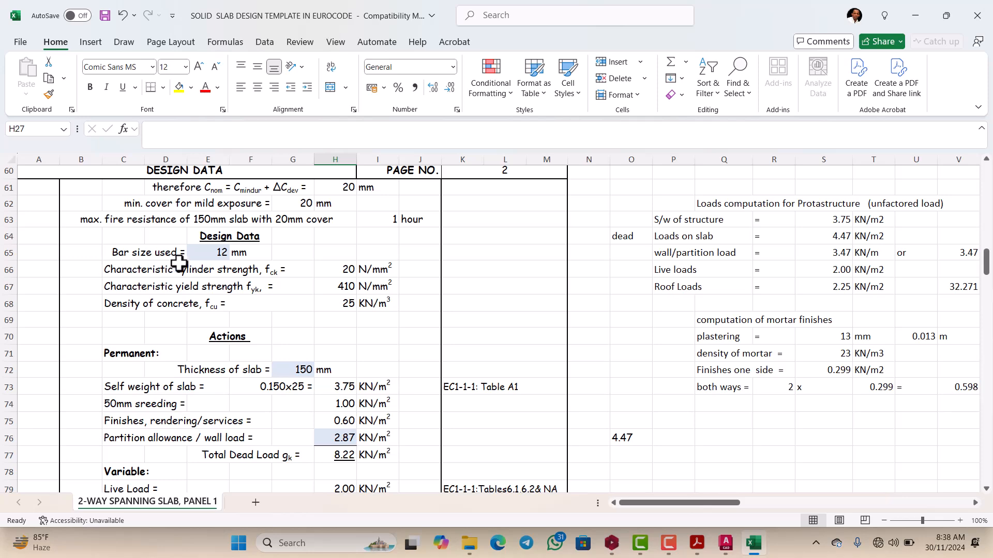
scroll(199, 256, down, 1)
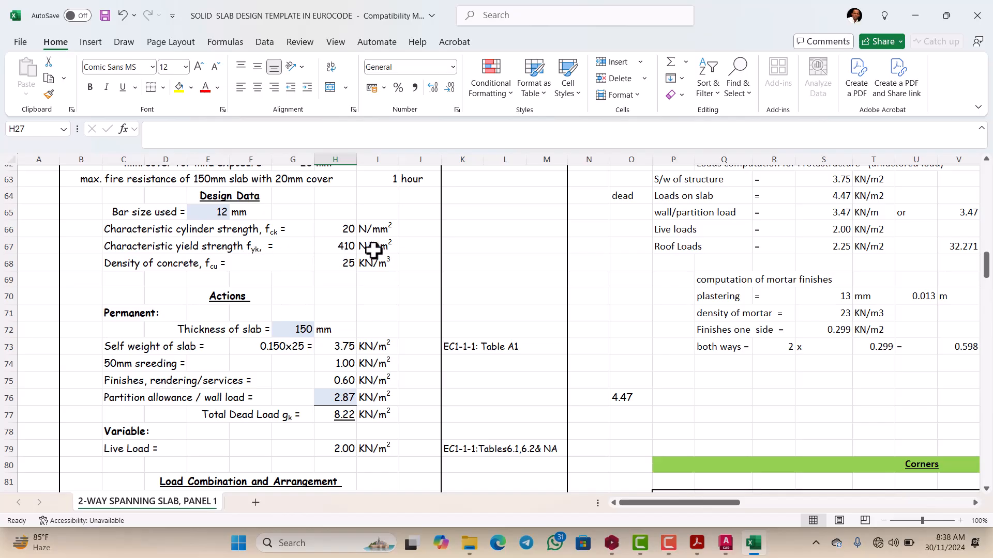
scroll(181, 268, down, 1)
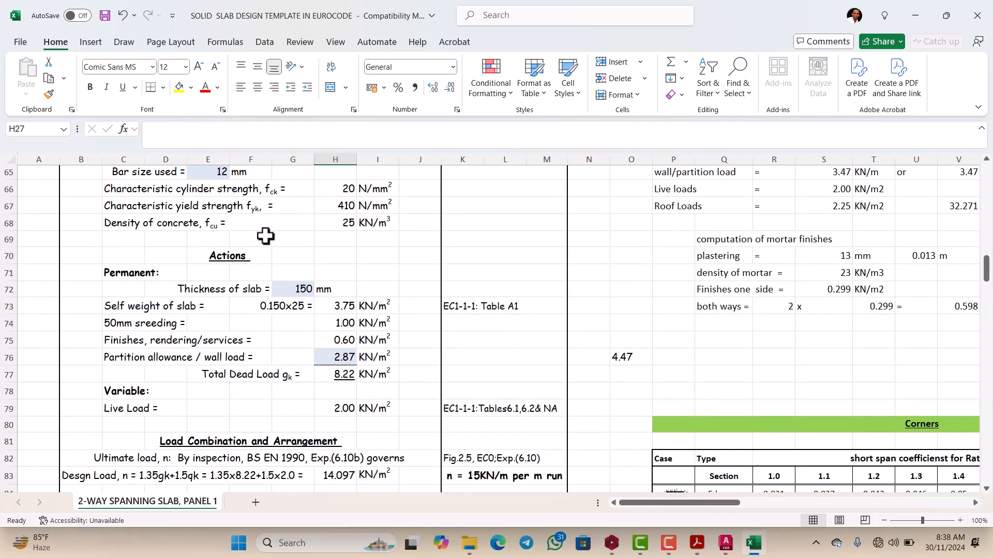
scroll(333, 233, down, 1)
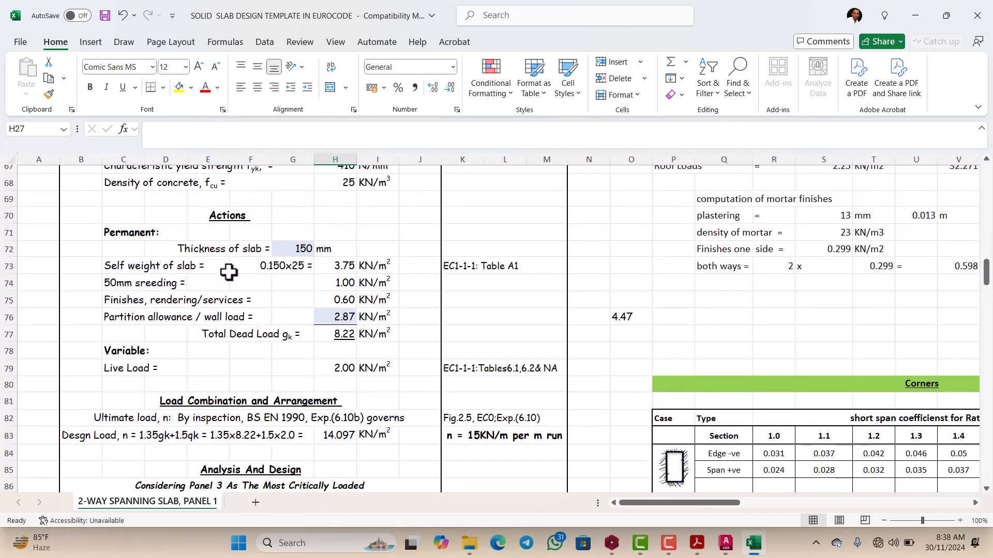
scroll(124, 261, down, 1)
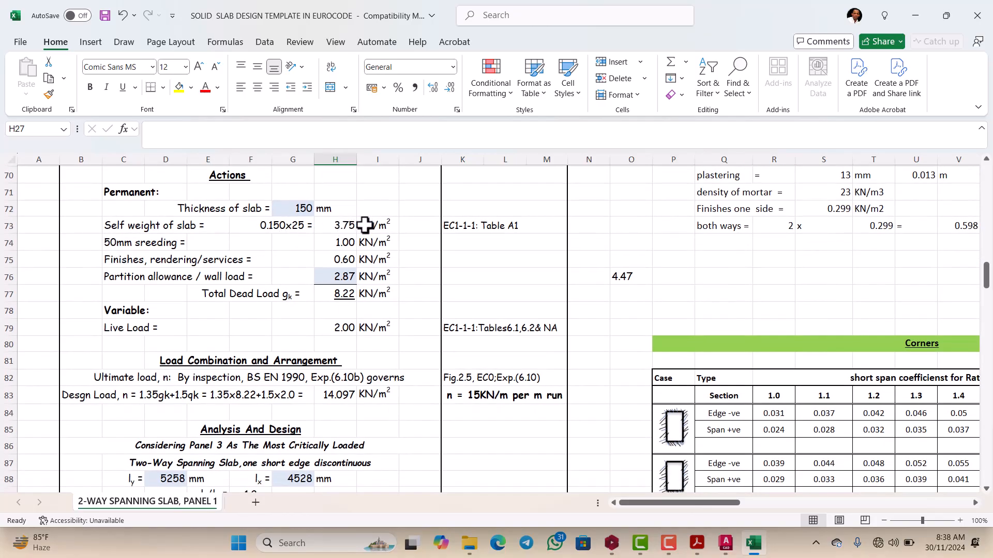
scroll(122, 248, down, 1)
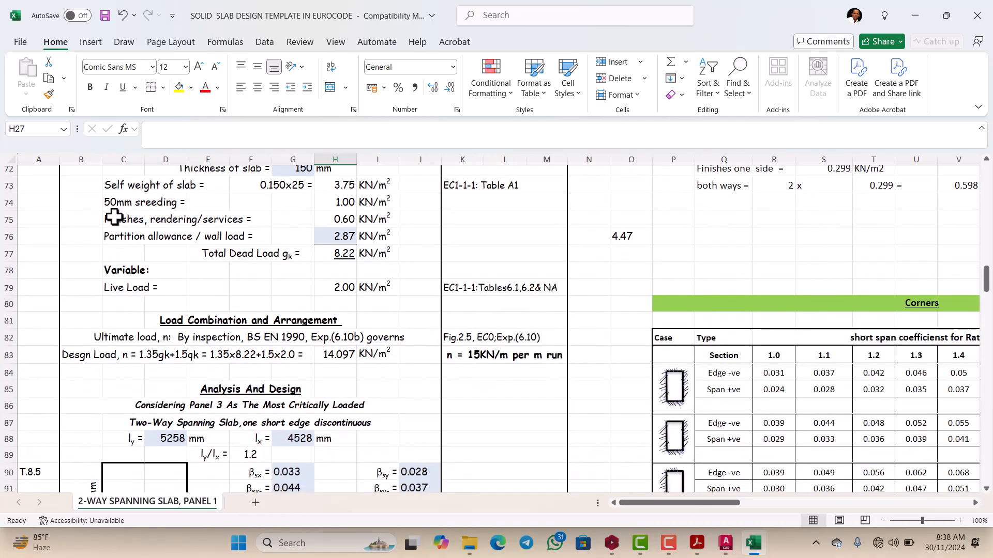
scroll(123, 238, up, 1)
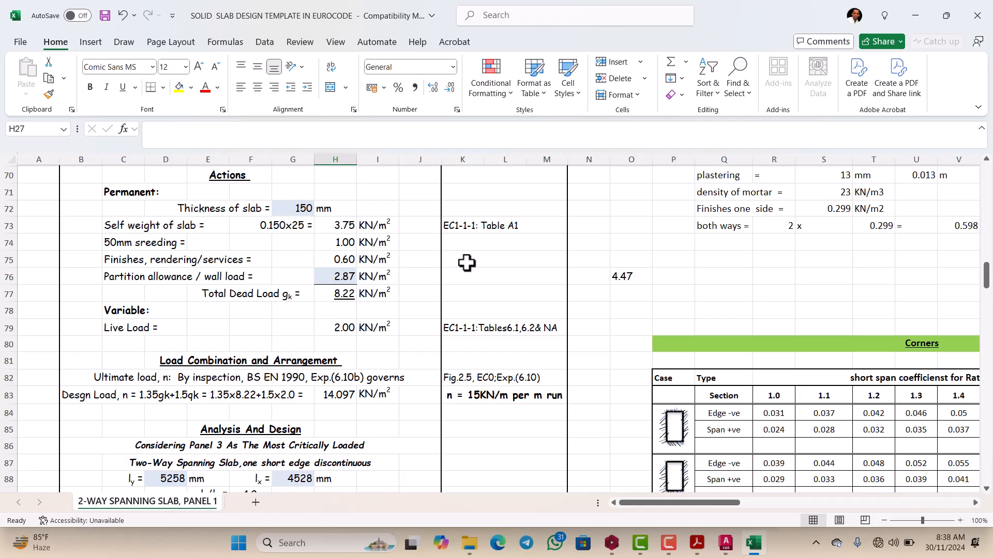
scroll(358, 268, up, 1)
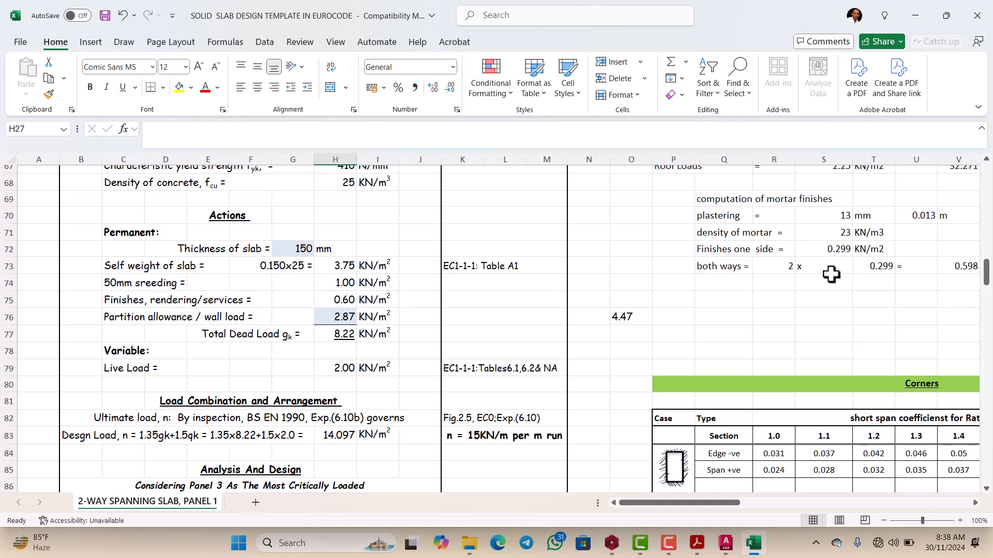
Step: Examine the unfactored loads computation for Protastructure and the mortar finishes computation, including the formula for finishes on one side
scroll(831, 274, right, 2)
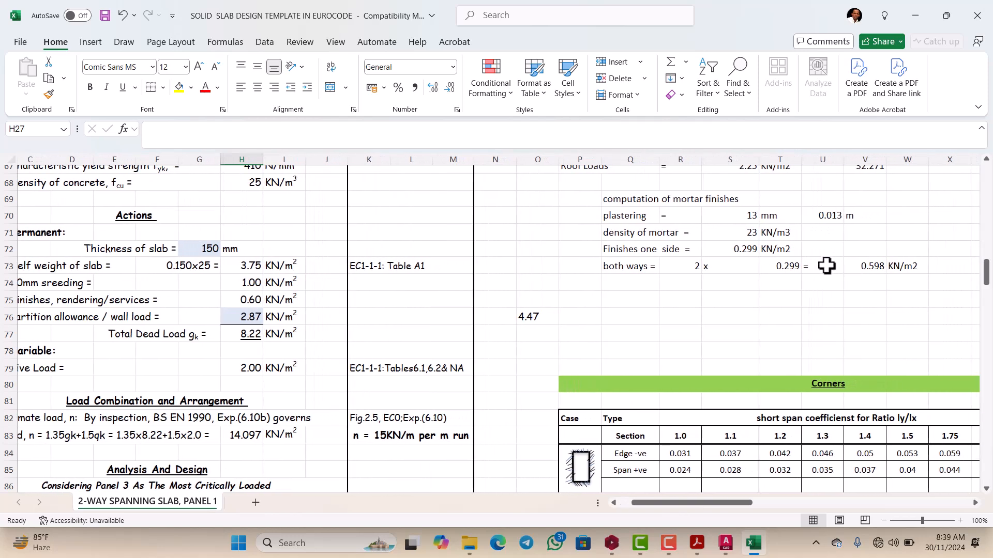
scroll(827, 266, up, 2)
scroll(794, 286, up, 1)
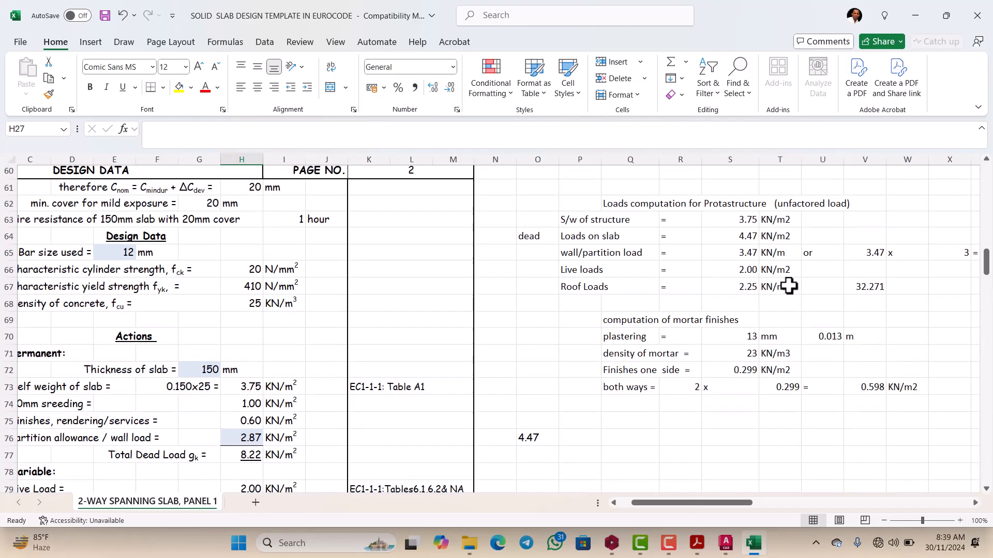
scroll(771, 286, down, 1)
scroll(693, 300, down, 1)
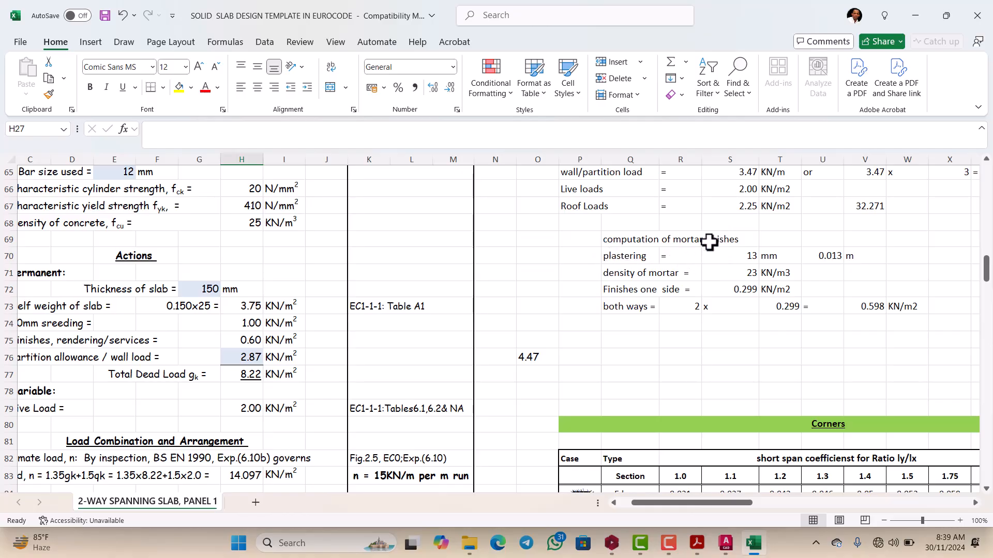
scroll(725, 252, down, 1)
scroll(796, 233, up, 1)
scroll(755, 276, down, 1)
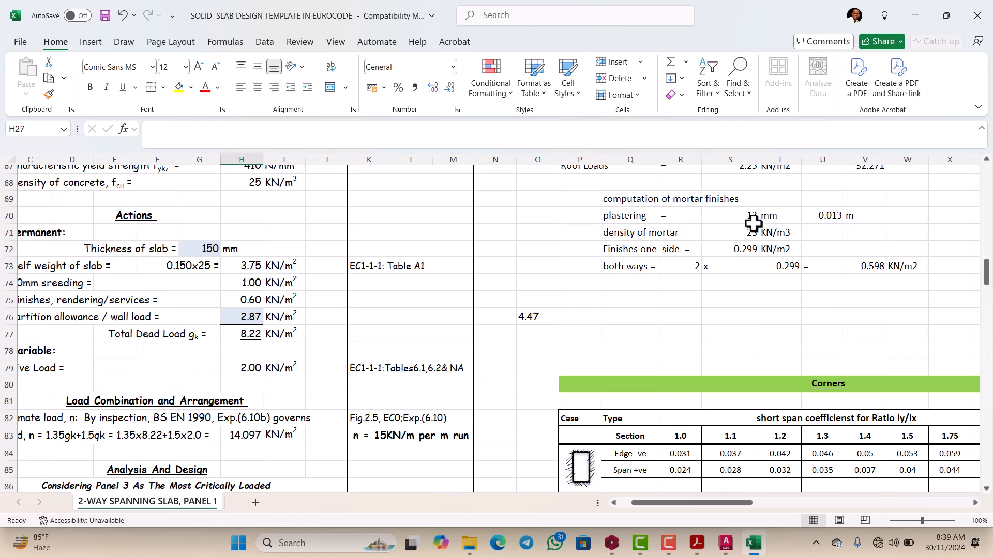
double_click(740, 248)
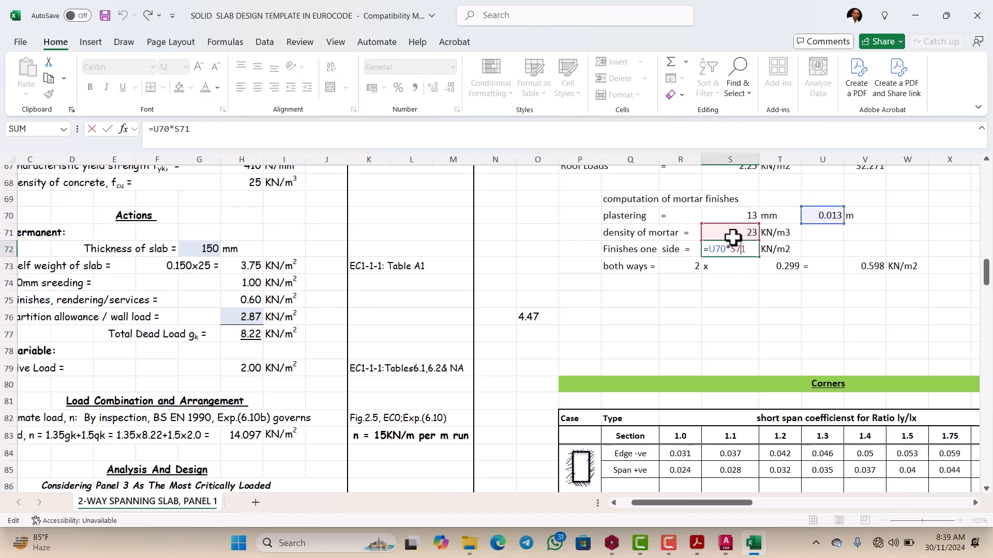
key(Escape)
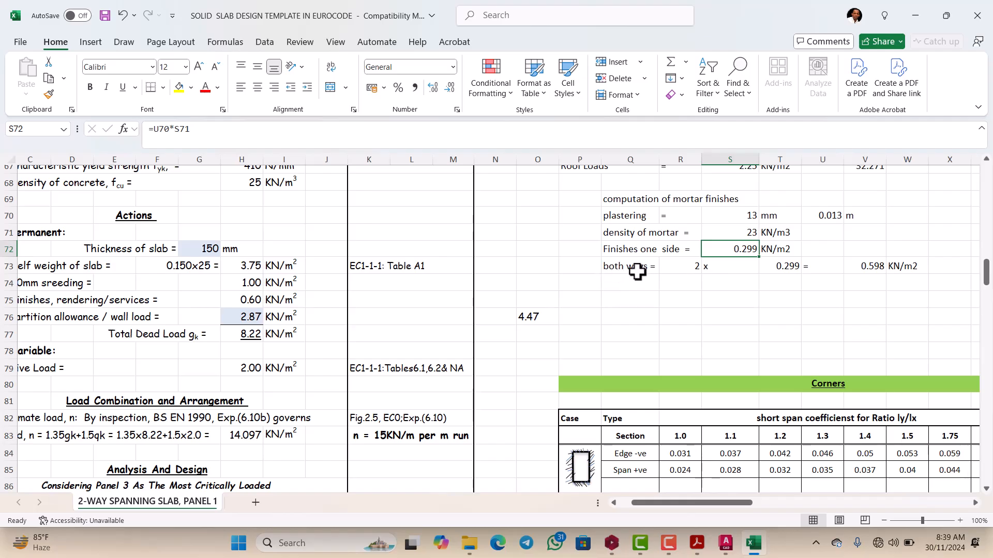
click(685, 267)
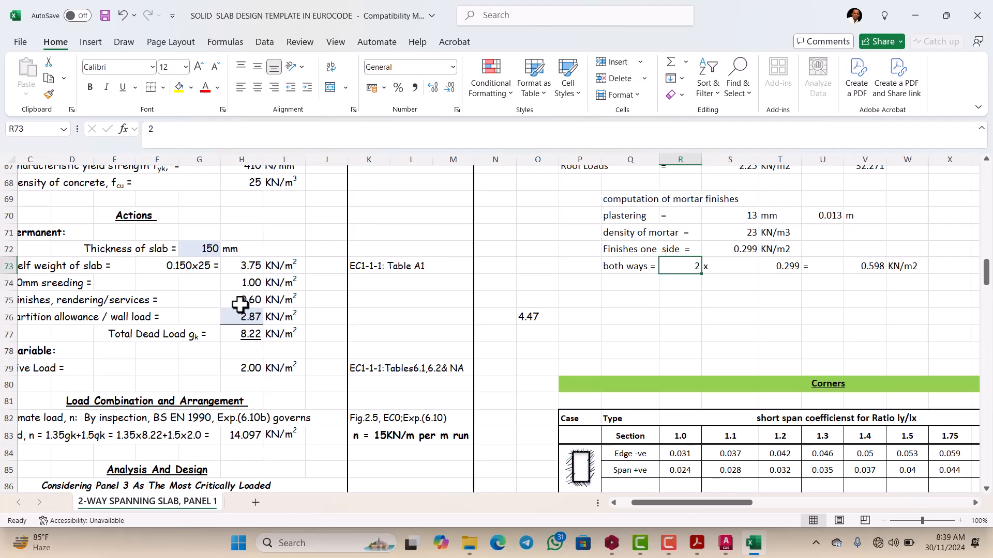
Step: Return to the Actions section and check the finishes, partition allowance and total dead load against the design data
scroll(331, 298, down, 1)
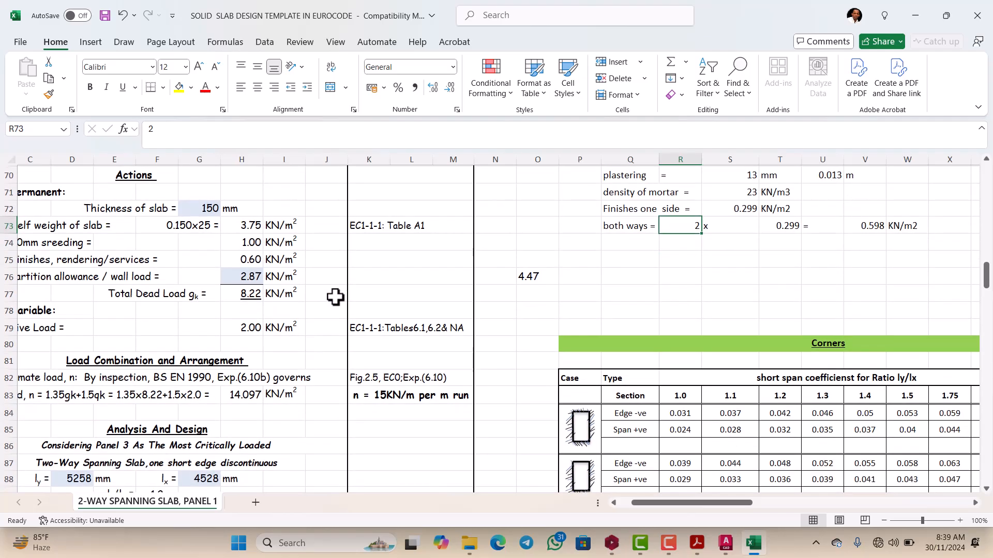
scroll(336, 298, left, 2)
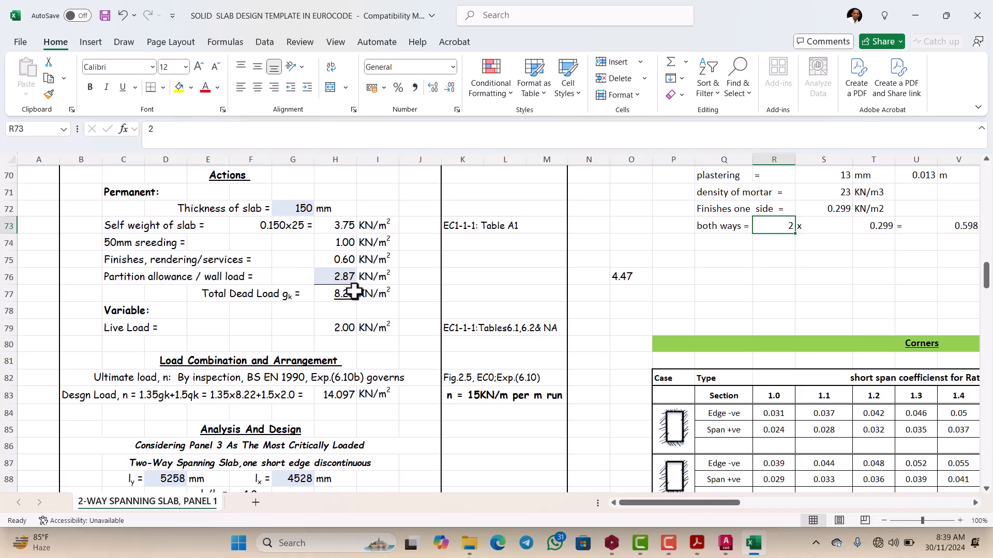
scroll(352, 291, up, 12)
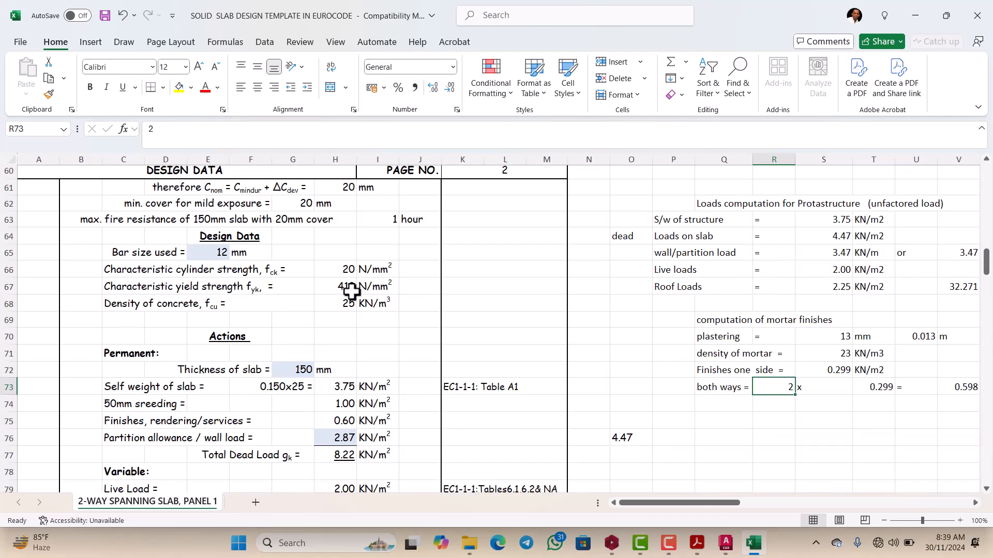
Step: Review the material strengths, General Loading Informations, Actions and Load Combination sections of the slab template
scroll(352, 295, up, 4)
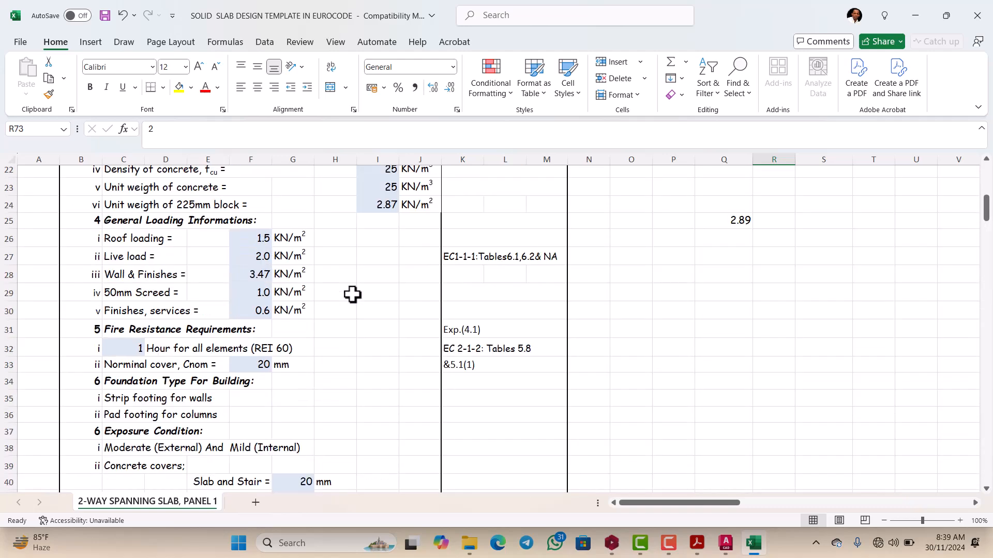
scroll(353, 294, up, 2)
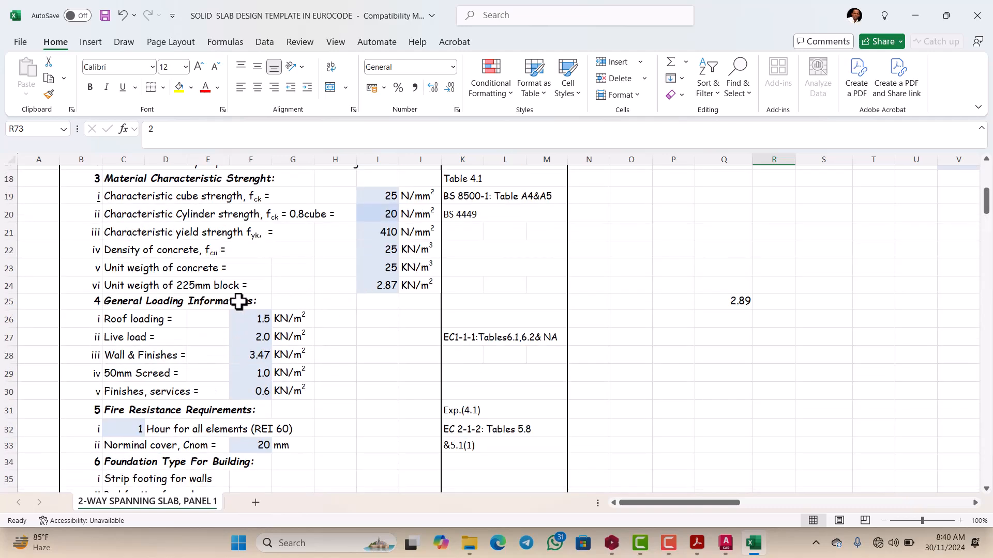
scroll(385, 298, down, 1)
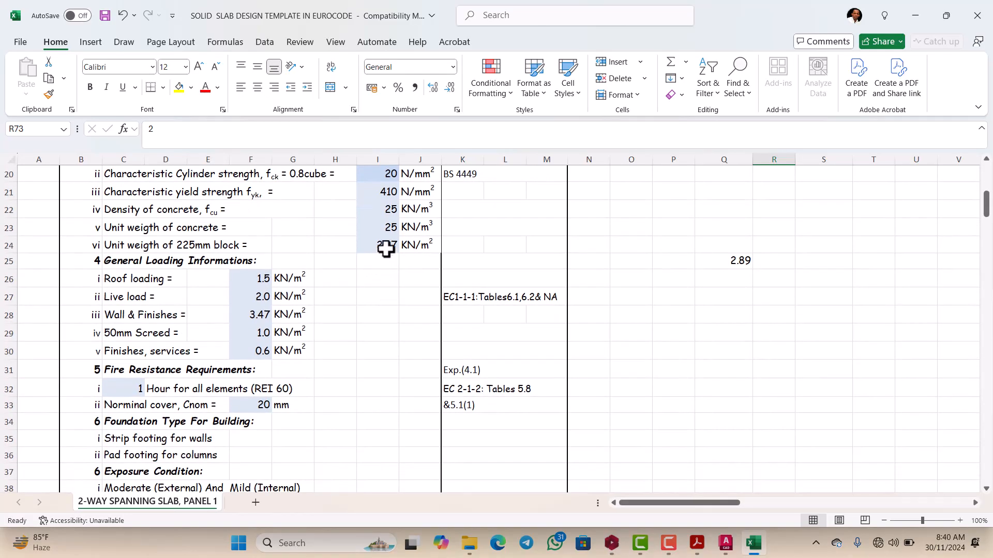
scroll(390, 246, down, 12)
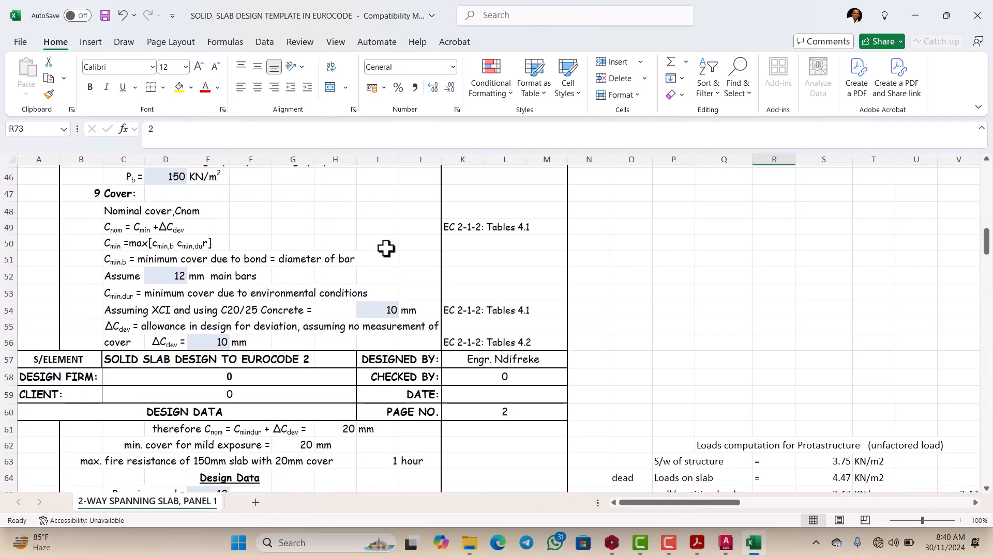
scroll(384, 254, up, 6)
scroll(381, 262, down, 7)
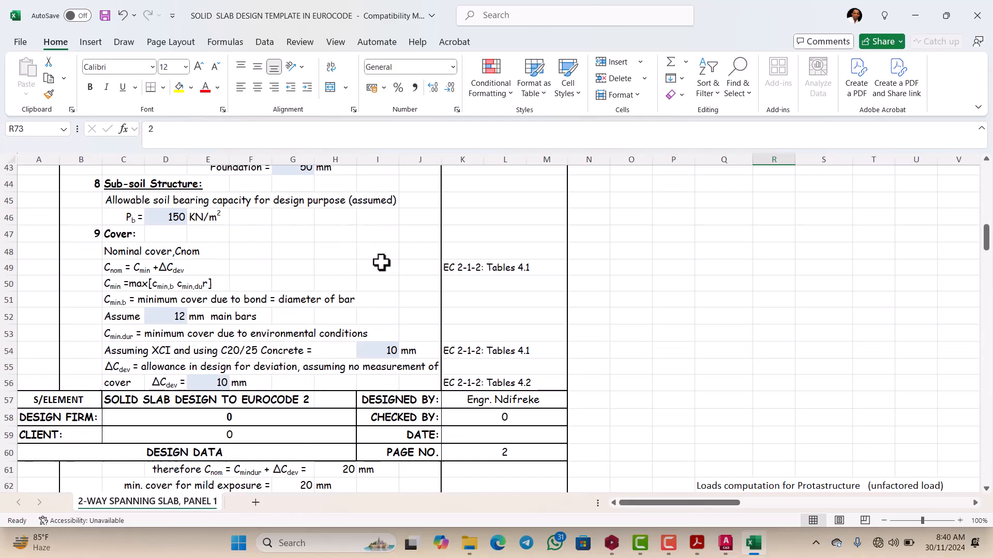
scroll(381, 262, down, 5)
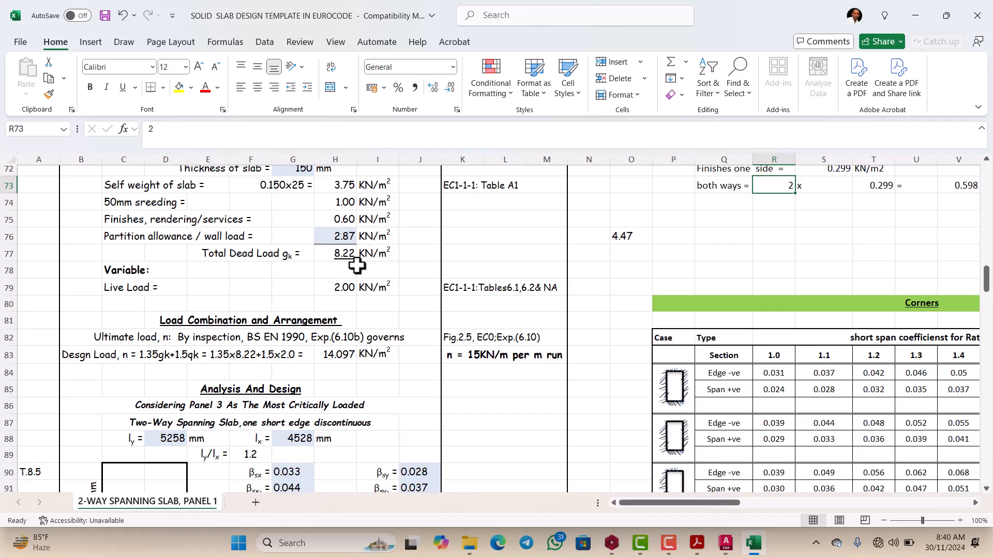
scroll(357, 266, up, 1)
scroll(335, 298, down, 1)
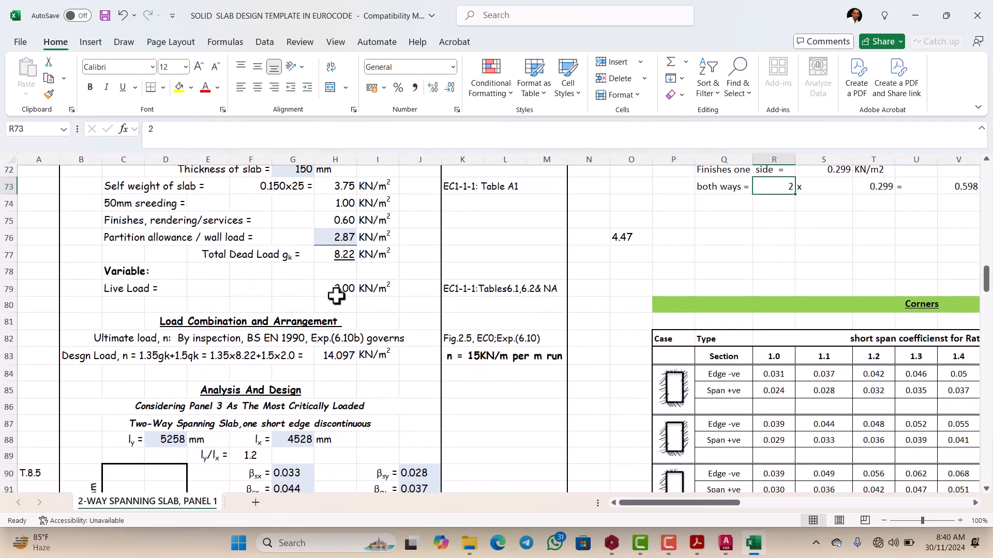
scroll(351, 254, up, 1)
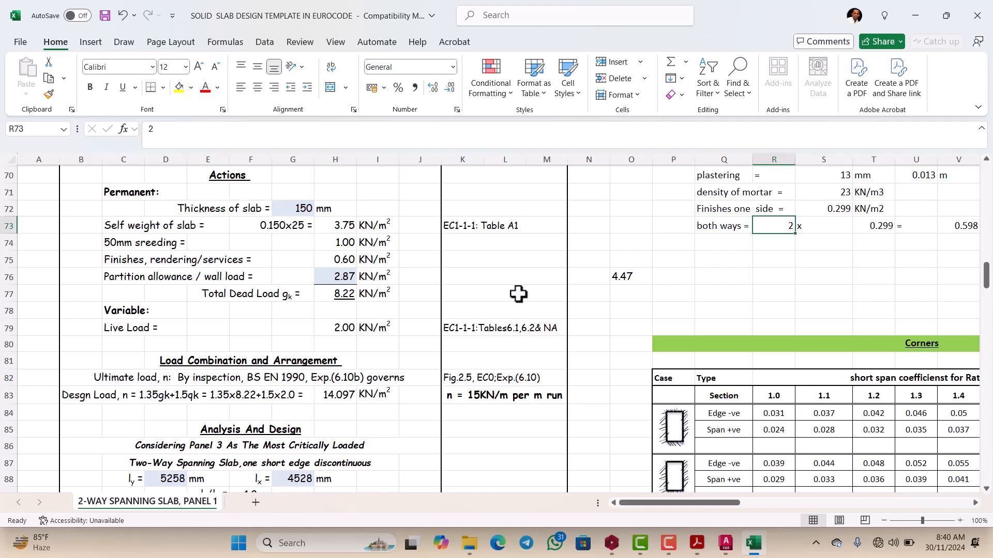
Step: Examine the unfactored loads computation for Protastructure alongside the slab's permanent actions
scroll(665, 282, right, 5)
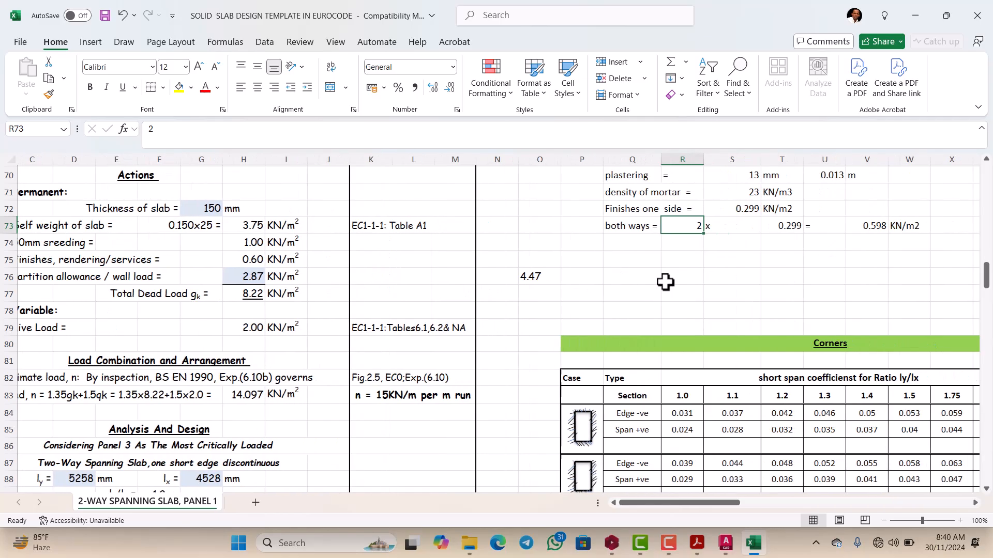
scroll(700, 280, up, 3)
scroll(699, 279, up, 1)
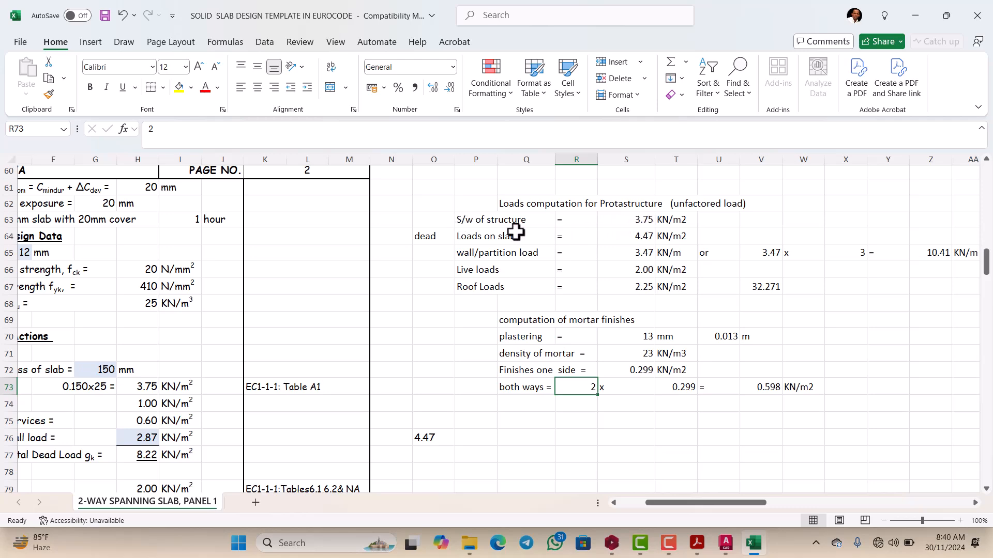
scroll(514, 231, down, 1)
scroll(559, 215, up, 1)
scroll(512, 226, down, 1)
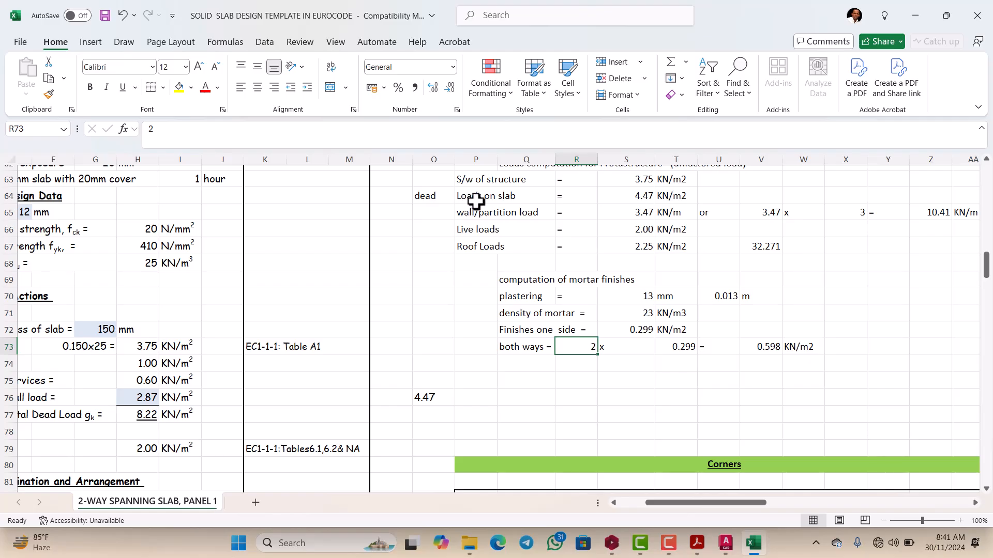
scroll(548, 200, up, 1)
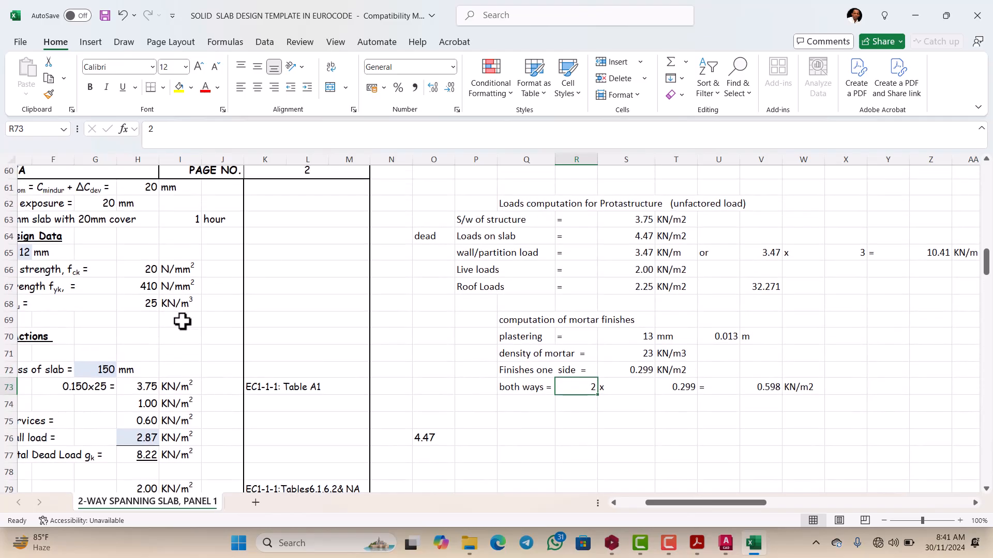
Step: Set the density of concrete in cell H68 of the page 2 Design Data to 24 kN/m³
scroll(170, 331, down, 1)
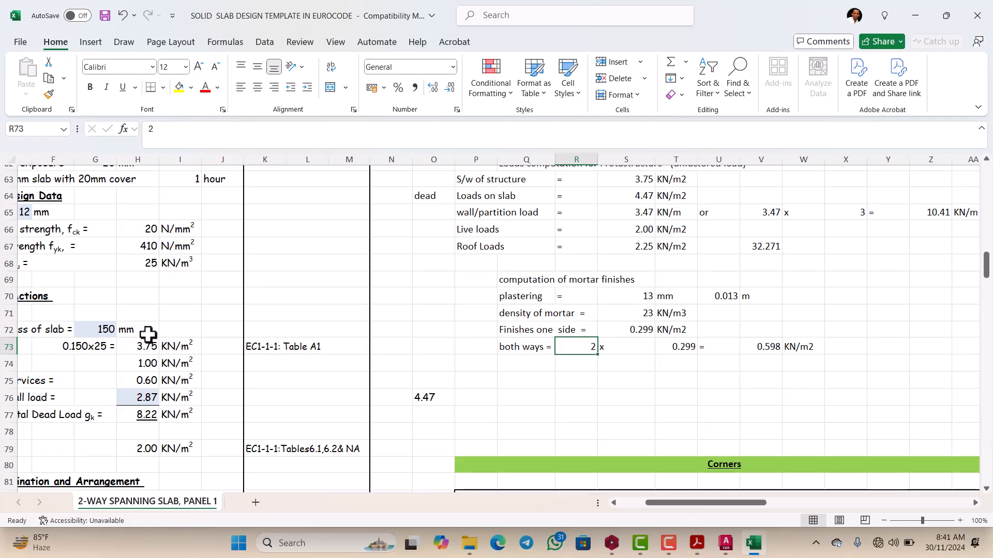
scroll(177, 279, up, 2)
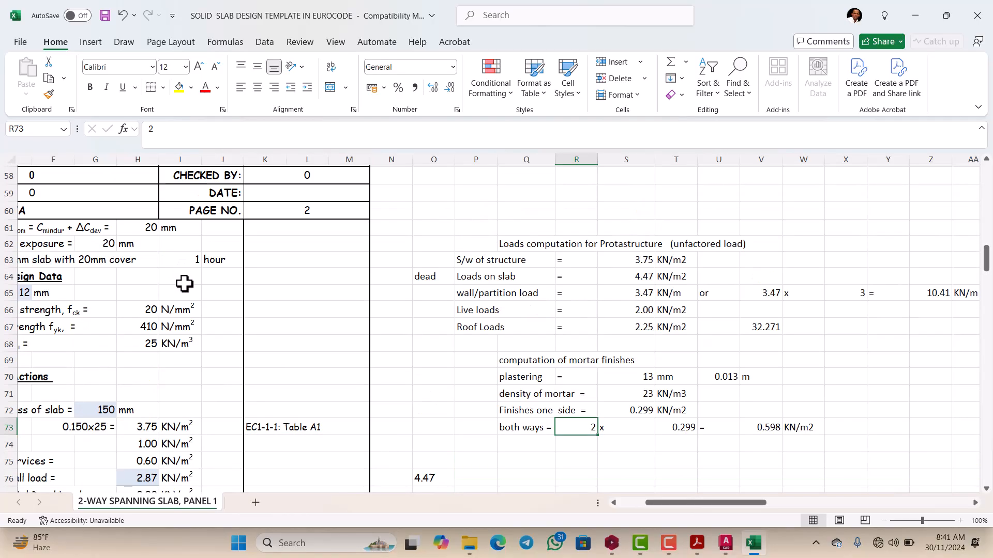
click(149, 344)
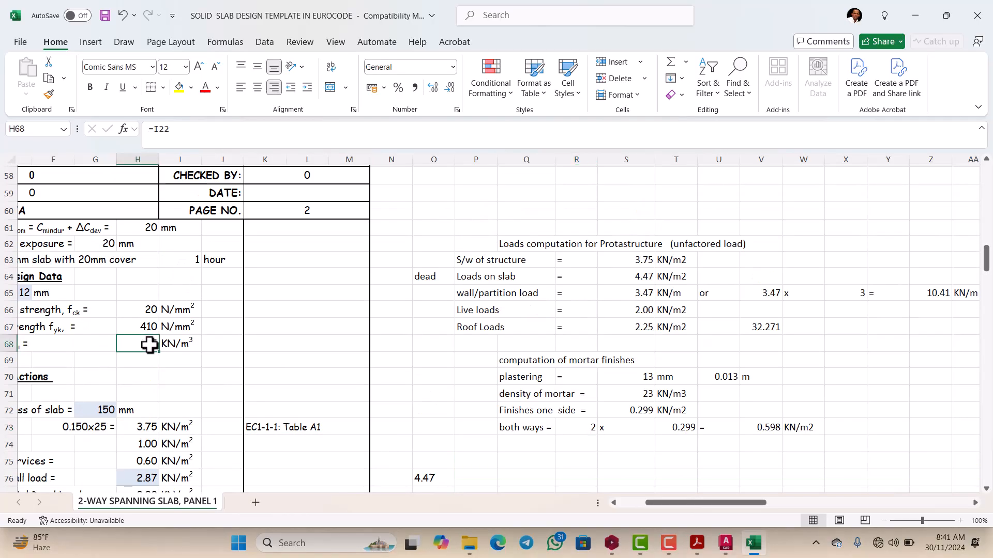
text(24)
click(240, 341)
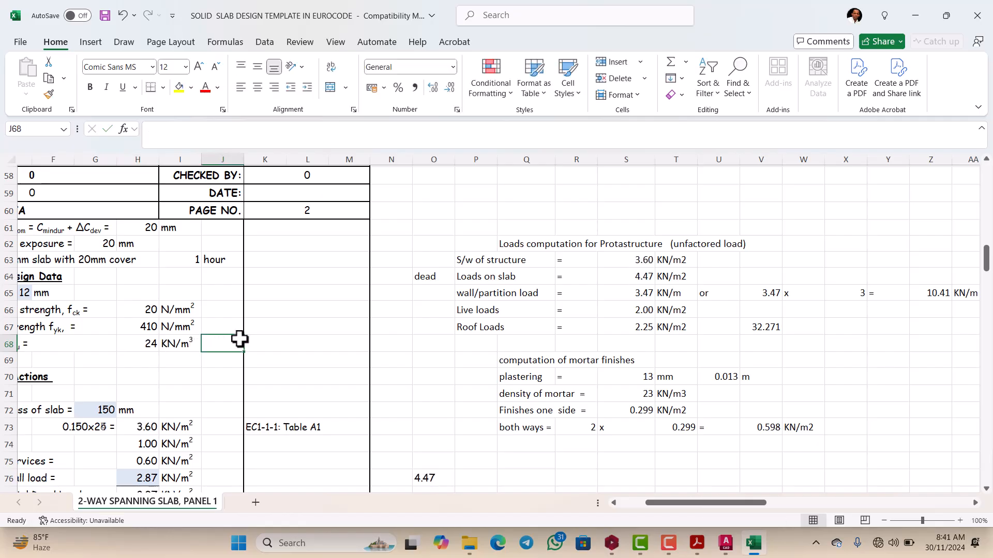
Step: Inspect the Loads on slab formula in cell S64 and trace its references to the total dead load and slab self weight
scroll(642, 282, down, 1)
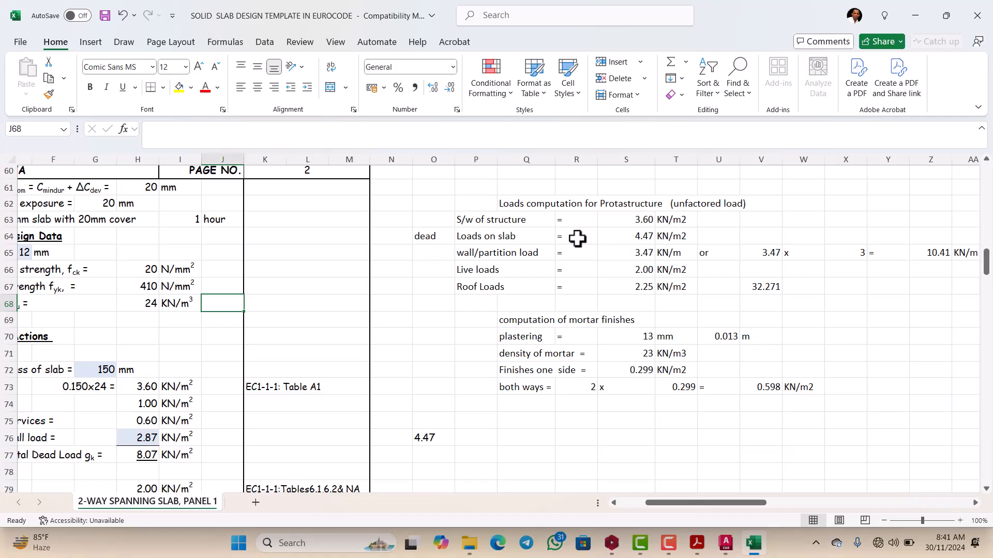
scroll(612, 235, down, 1)
scroll(611, 235, up, 1)
double_click(629, 236)
scroll(532, 266, down, 1)
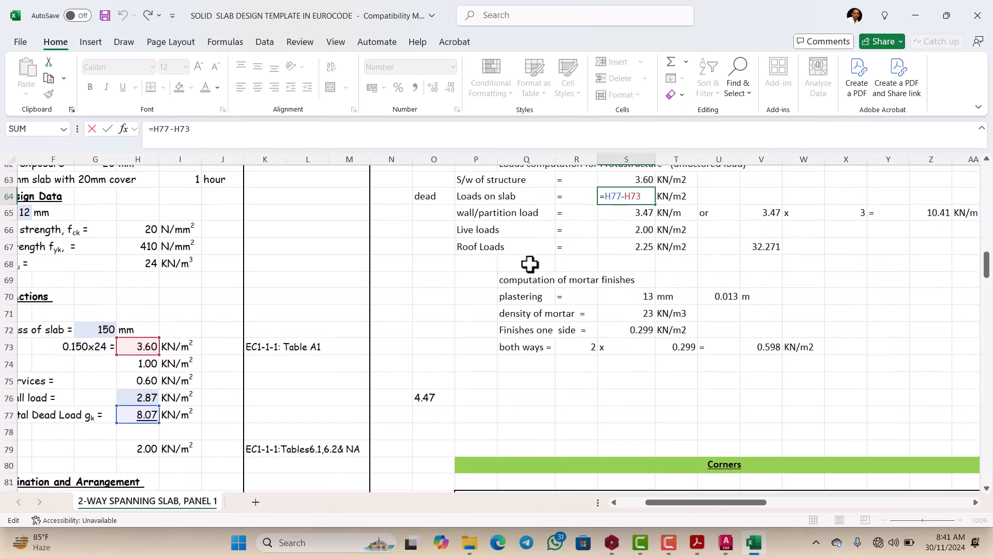
scroll(362, 320, up, 1)
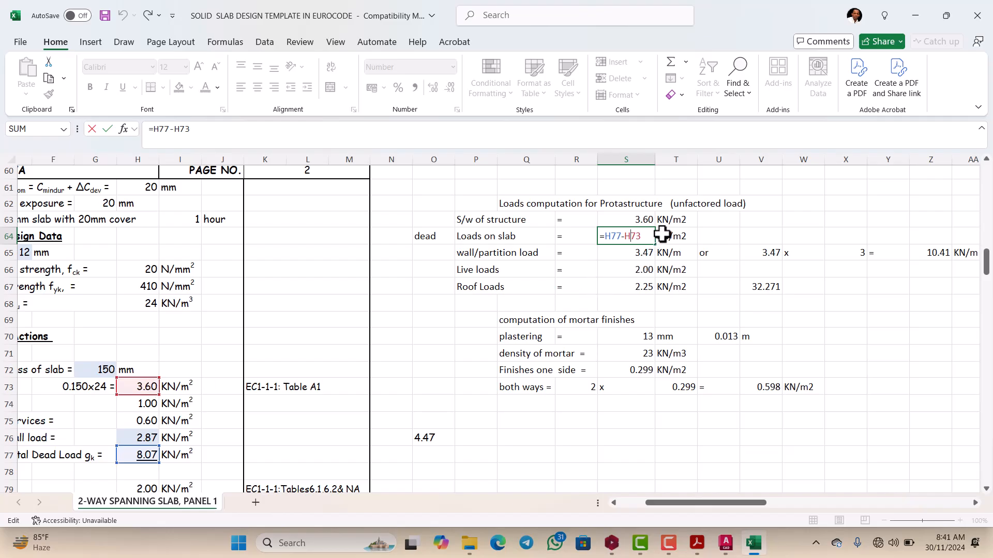
key(ctrl+Return)
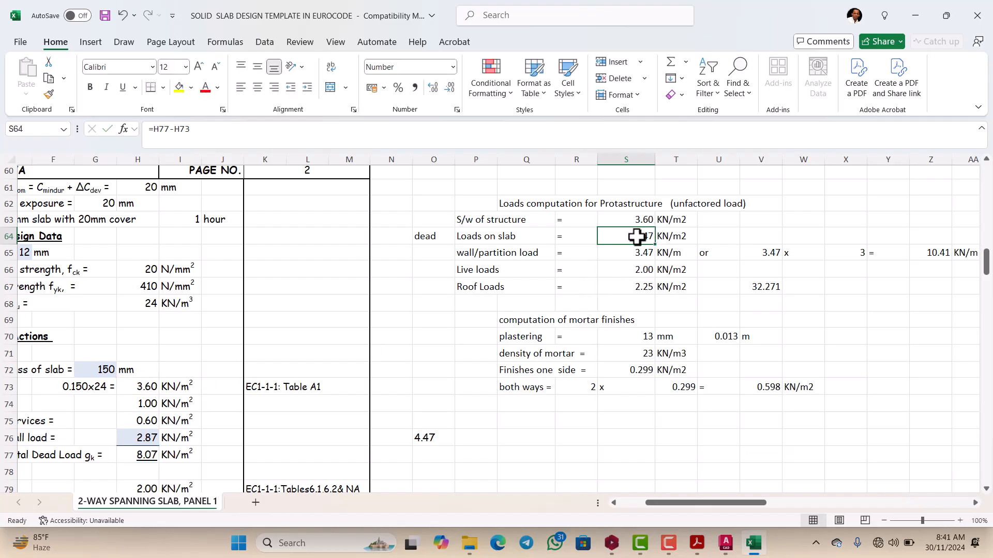
Step: Inspect the wall/partition load formula in cell S65 and trace its references to the partition allowance and finishes
scroll(636, 249, down, 1)
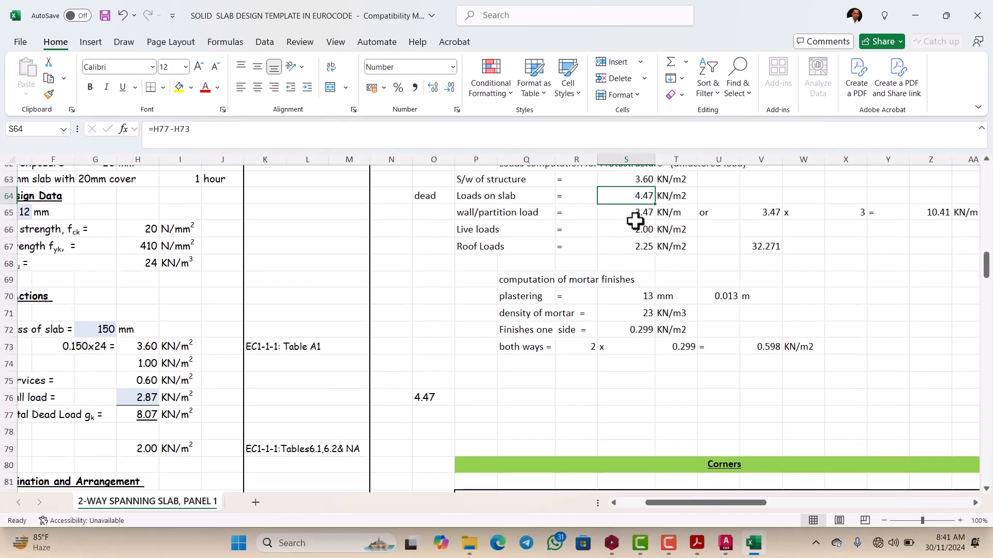
double_click(639, 212)
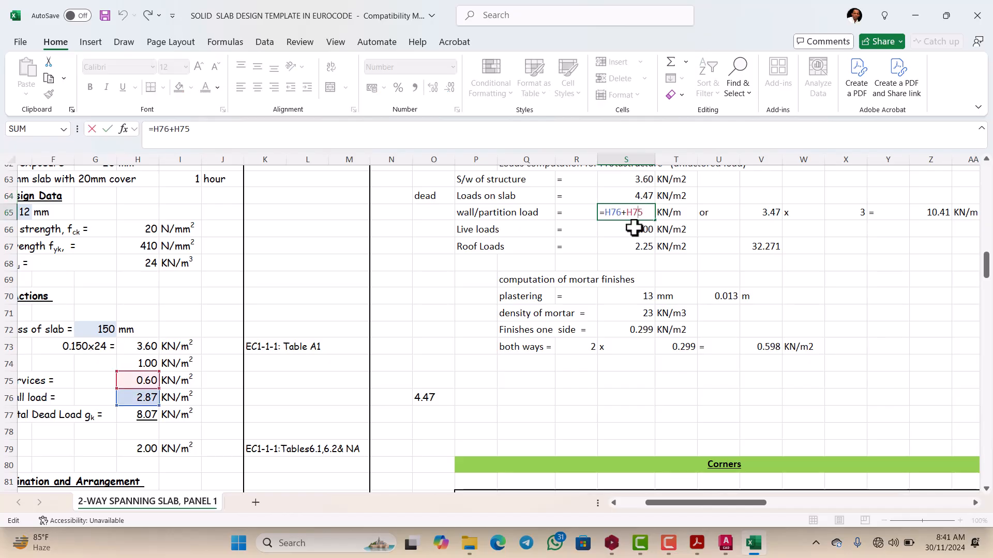
key(Escape)
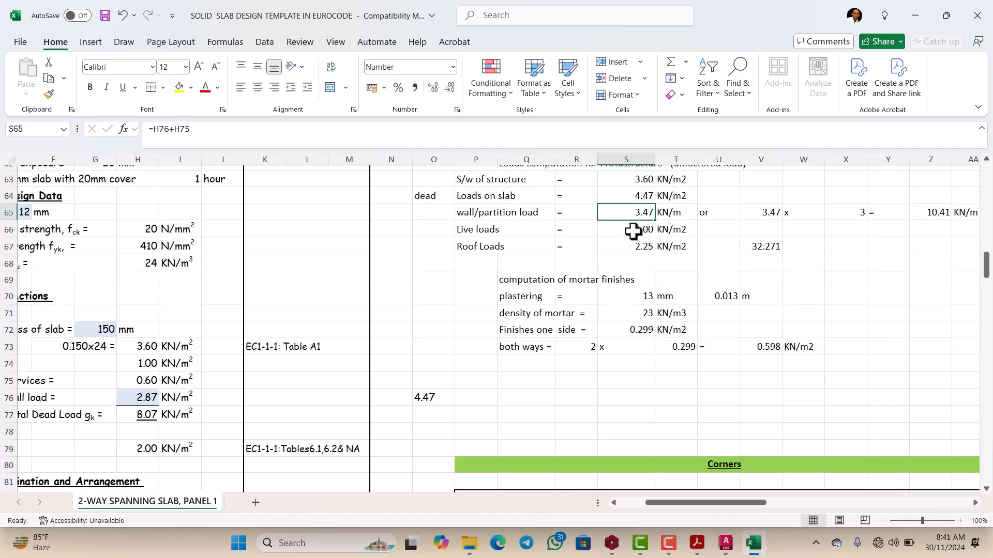
scroll(634, 231, right, 2)
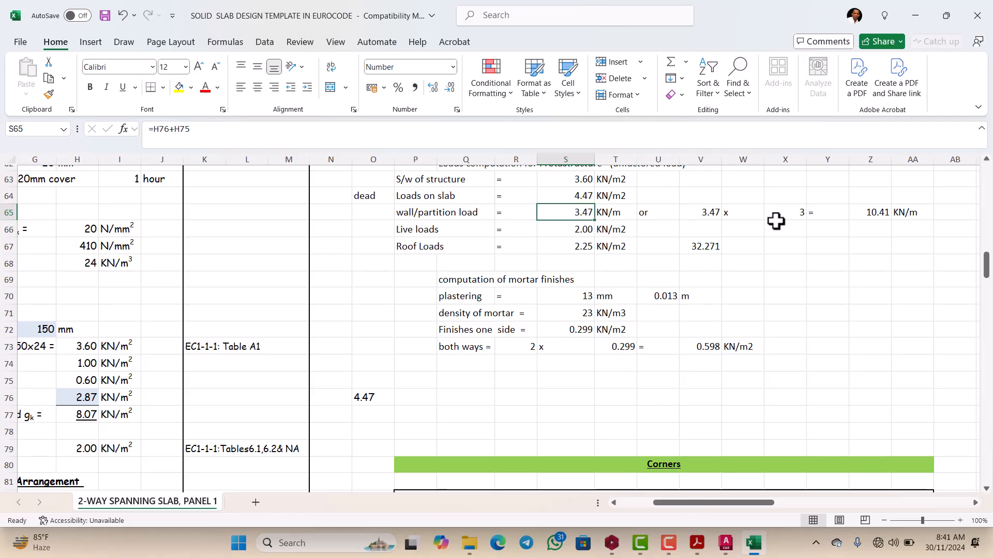
double_click(573, 214)
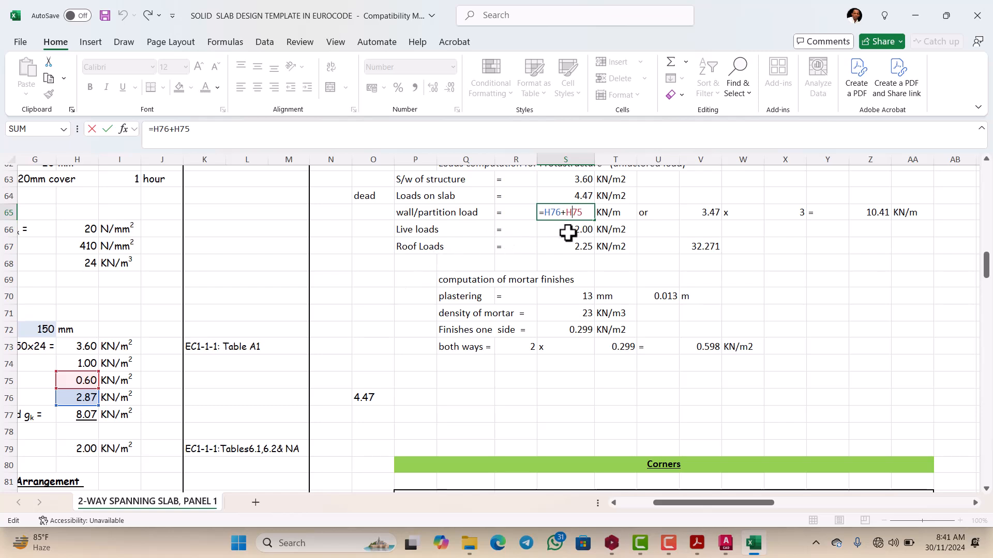
key(ctrl+Return)
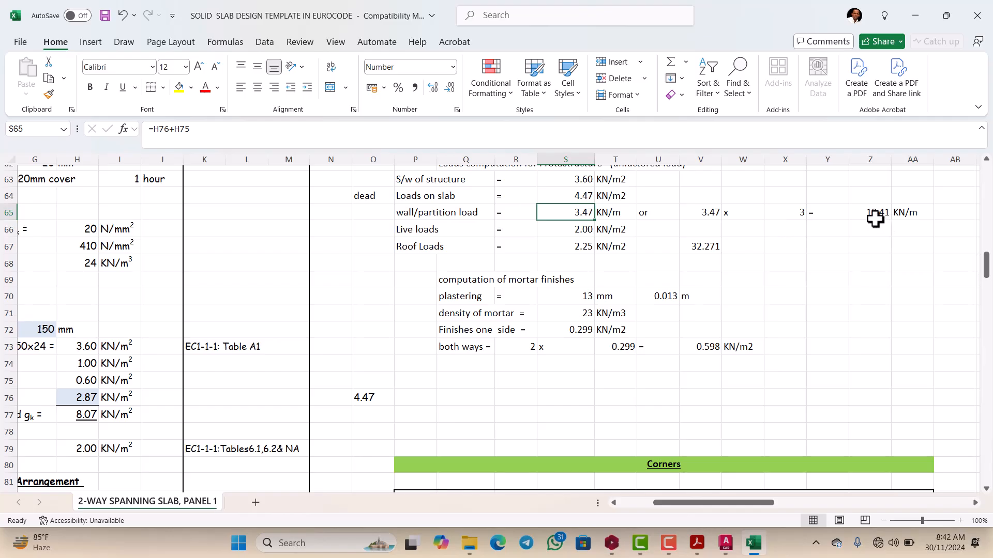
Step: Inspect the Roof Loads formula in cell S67 and review the mortar finishes and load combination values
click(868, 248)
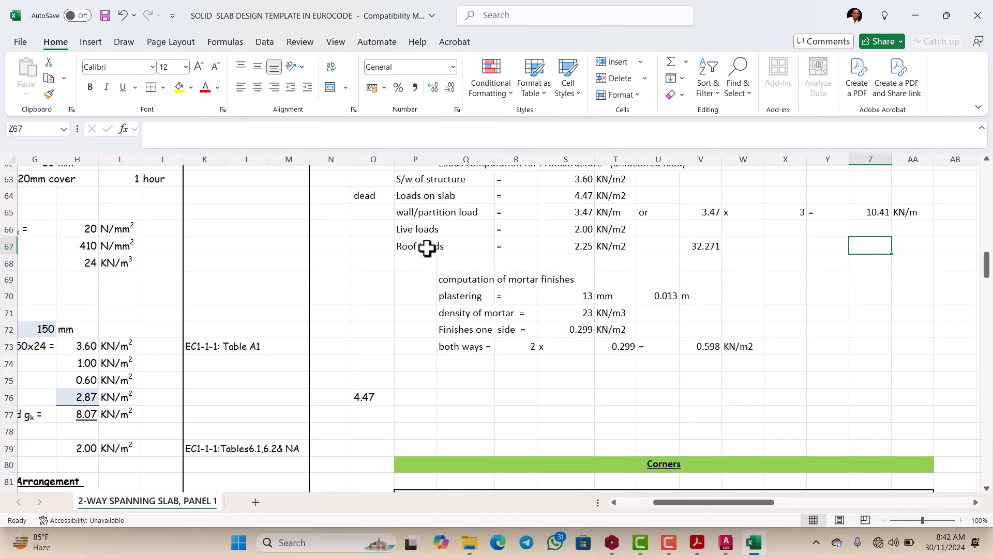
double_click(580, 246)
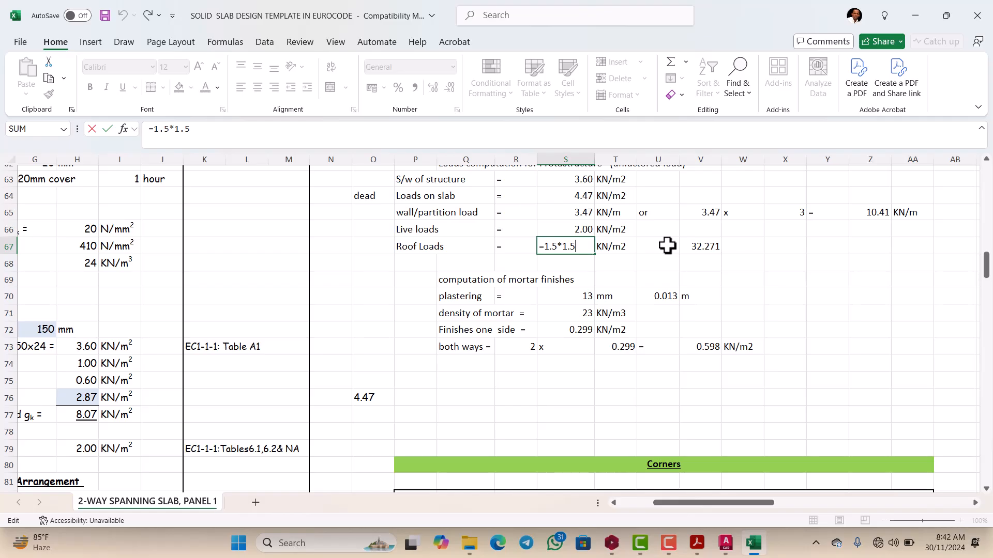
key(Escape)
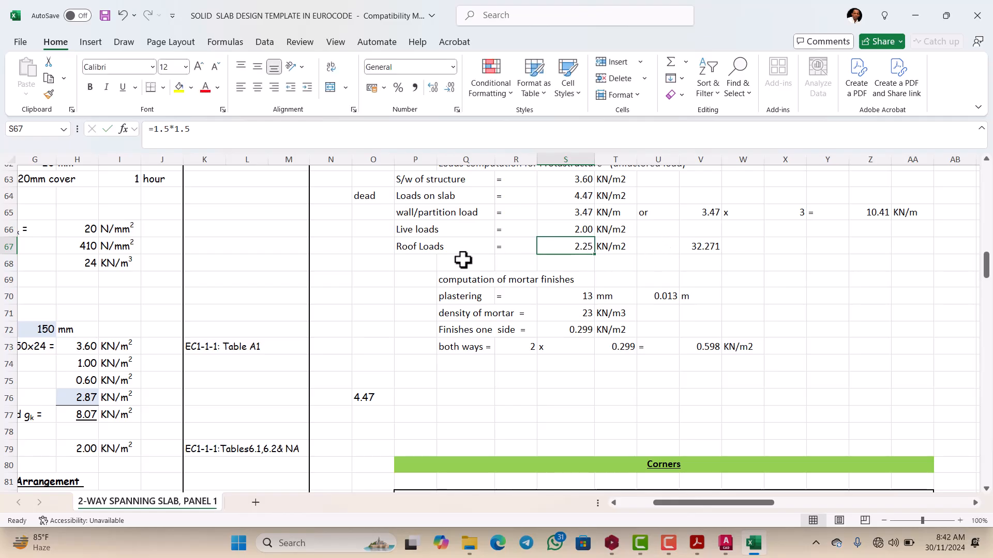
scroll(583, 251, down, 2)
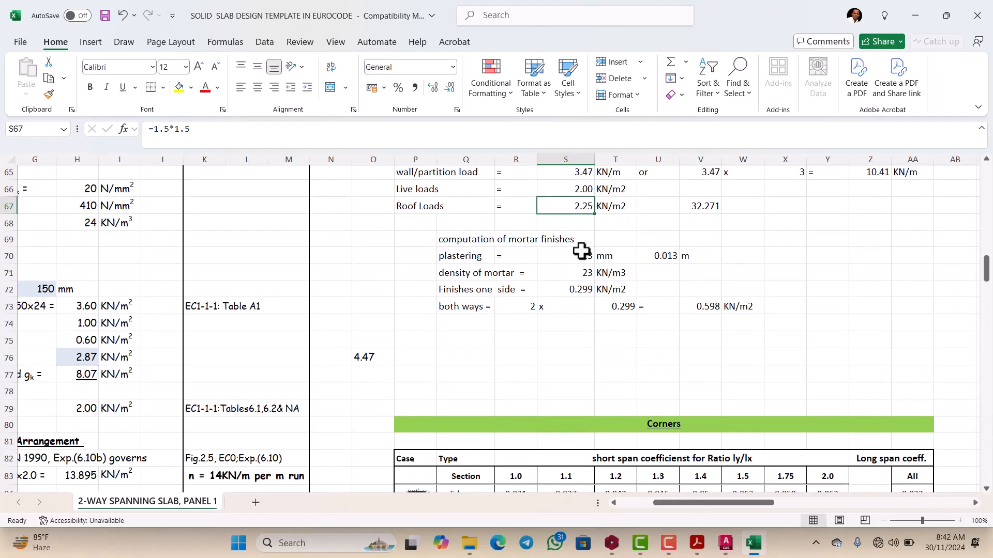
scroll(553, 257, down, 3)
scroll(470, 264, up, 2)
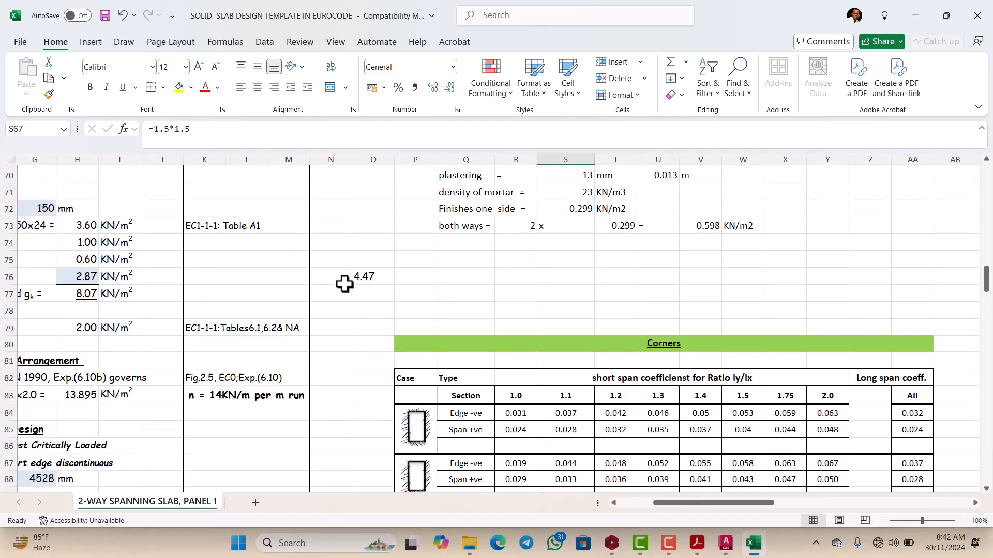
scroll(370, 288, up, 3)
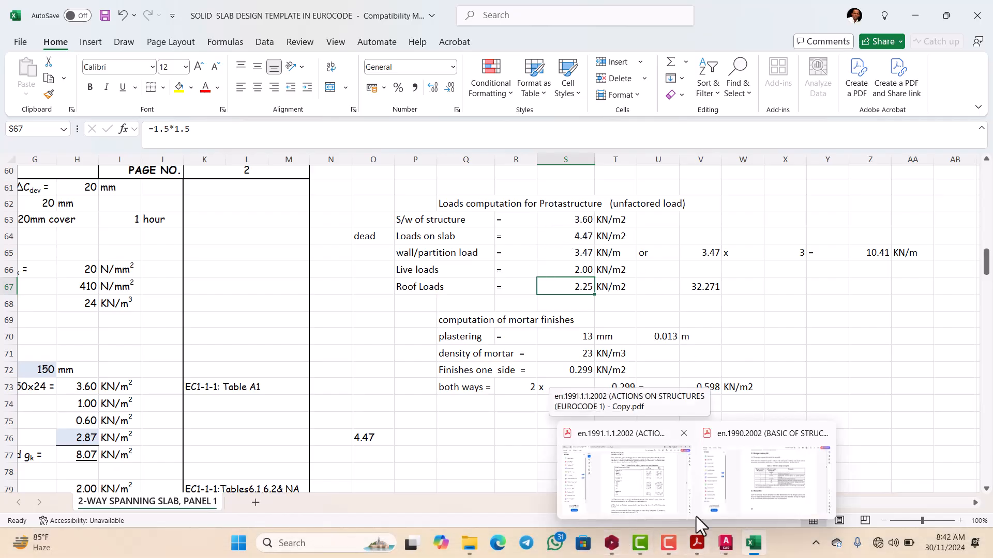
Step: Switch to ProtaStructure and insert a slab with 4.47 kN/m² dead and 2.0 kN/m² imposed load between axes A6 and A17, north of A16
click(613, 544)
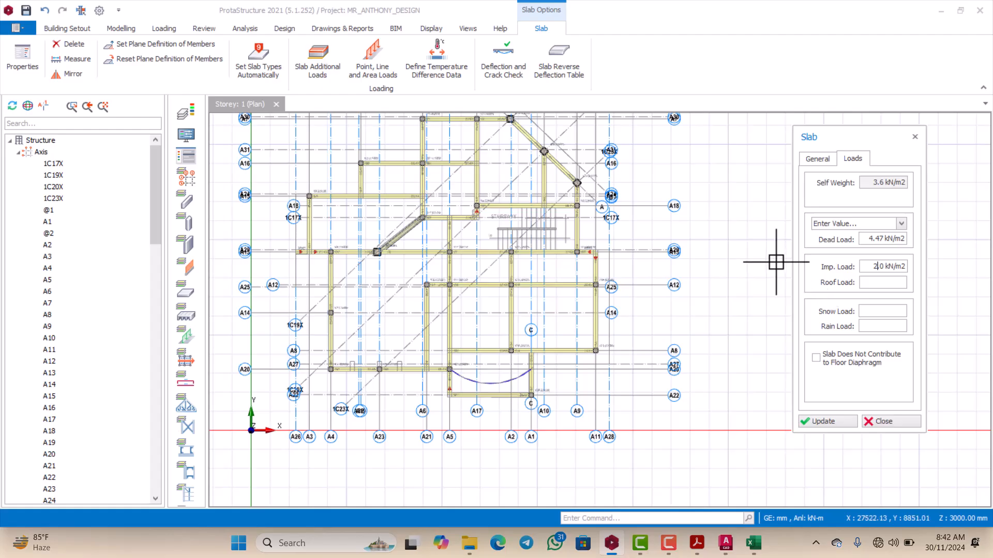
scroll(371, 262, down, 1)
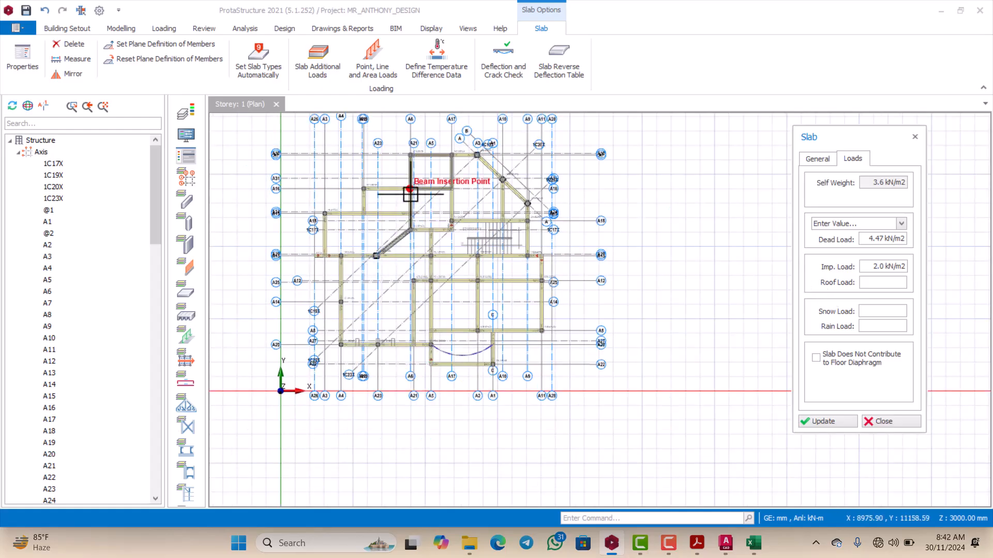
scroll(424, 188, up, 3)
scroll(443, 189, down, 2)
scroll(450, 181, up, 2)
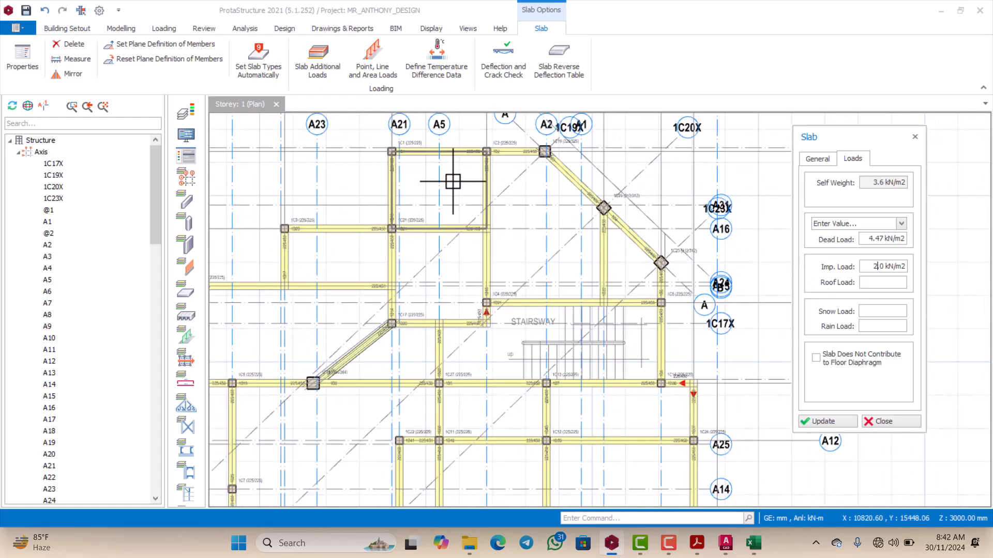
click(459, 186)
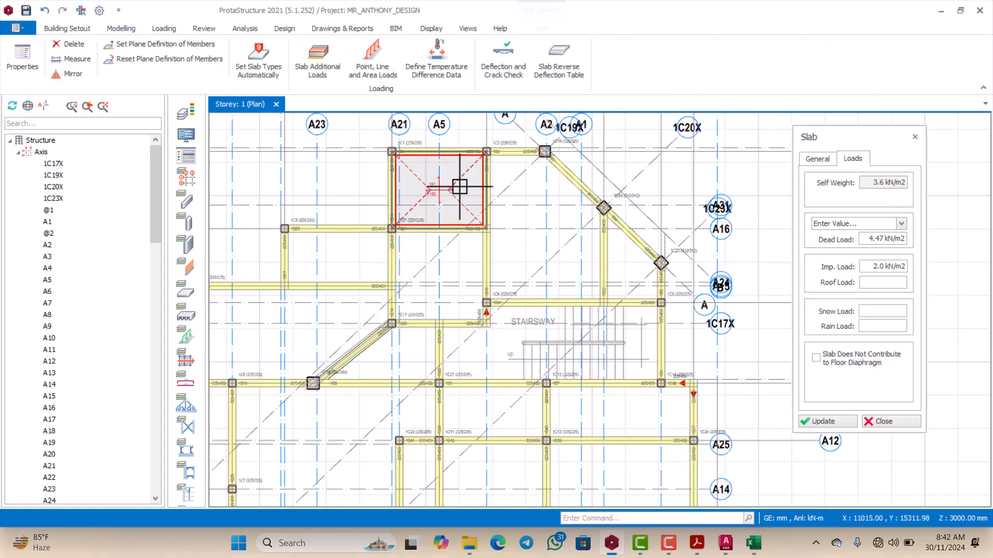
scroll(458, 202, down, 1)
scroll(507, 205, up, 1)
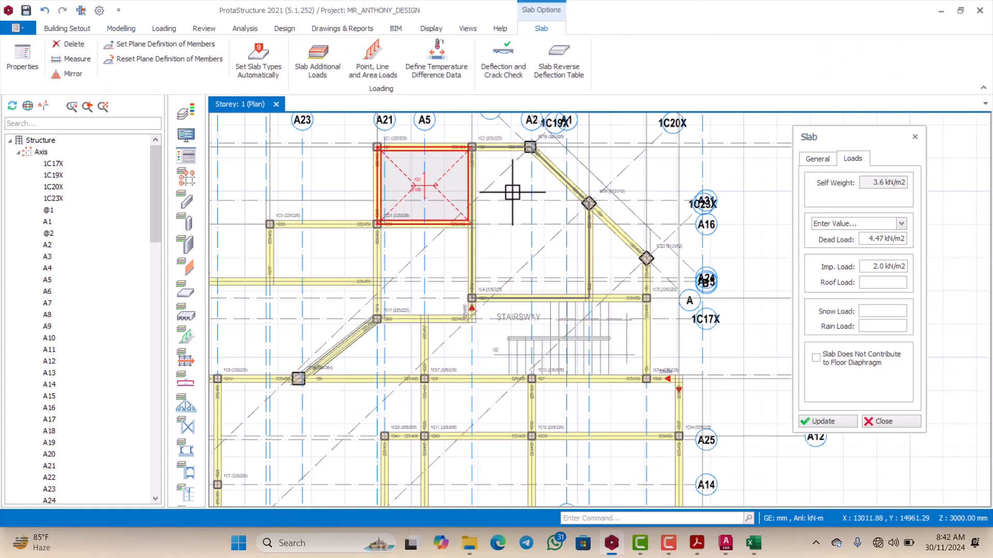
Step: Insert beam-region slabs in the large bay between axes A17 and A10 and the adjoining sloped bay between A10 and A9, north of the stairway
click(509, 203)
scroll(579, 243, down, 1)
scroll(557, 240, up, 1)
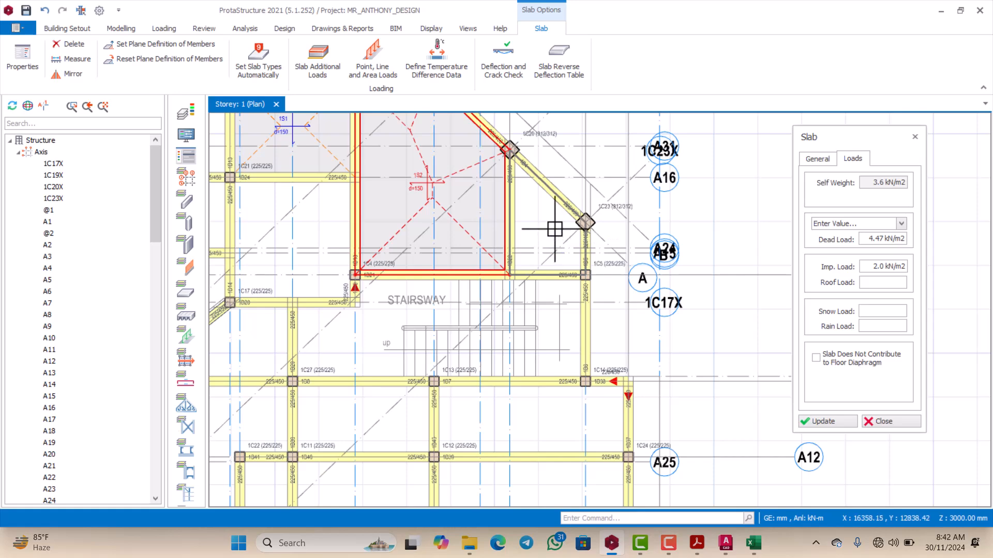
click(551, 228)
scroll(532, 236, down, 1)
scroll(416, 226, up, 1)
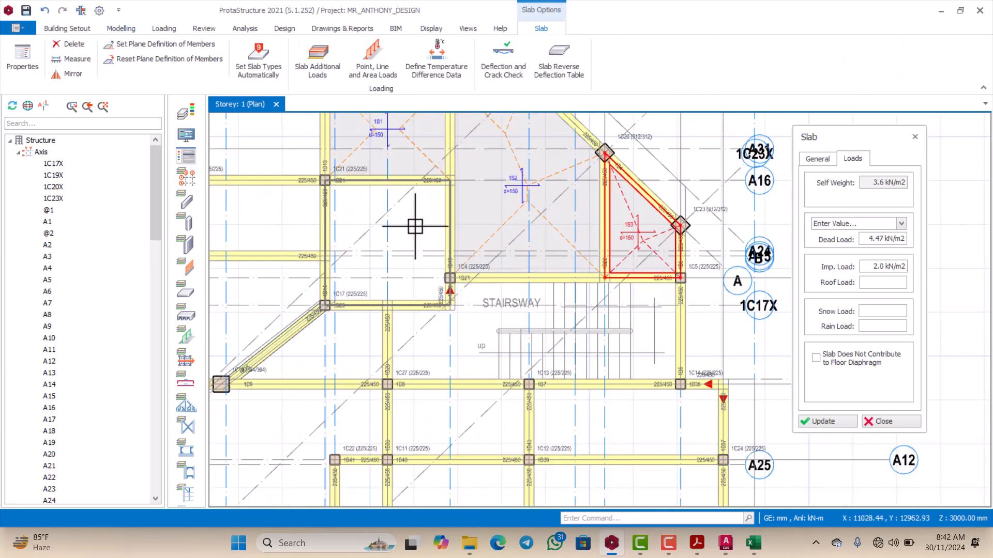
Step: Insert beam-region slabs in the bay south of axis A16 between A6 and A17 and in the small bay adjoining it west of A6
click(416, 227)
scroll(393, 227, down, 1)
scroll(351, 219, up, 1)
click(350, 220)
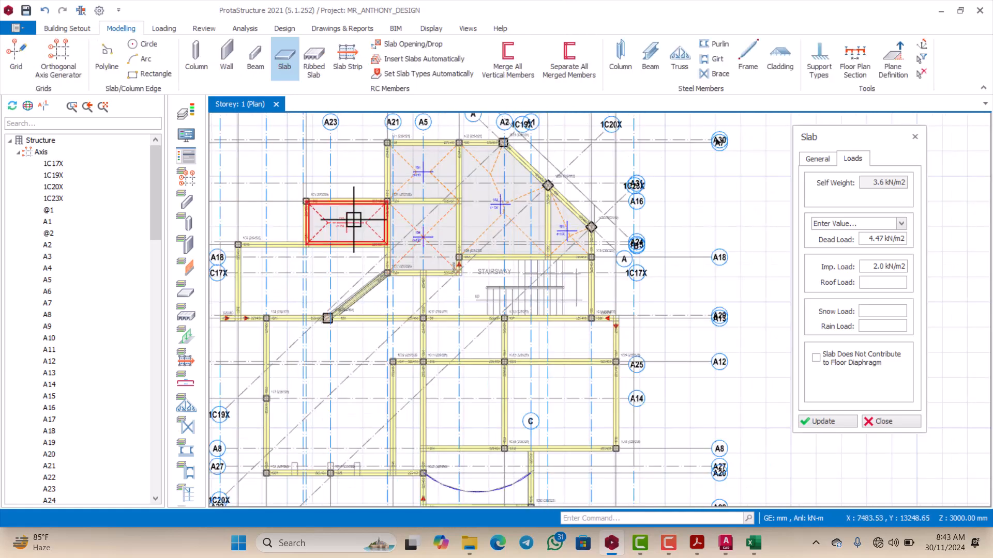
scroll(344, 225, down, 1)
scroll(362, 254, up, 2)
Step: Insert beam-region slabs on both sides of the diagonal beam west of the stairway: the large bay and the small sloped bay
click(326, 256)
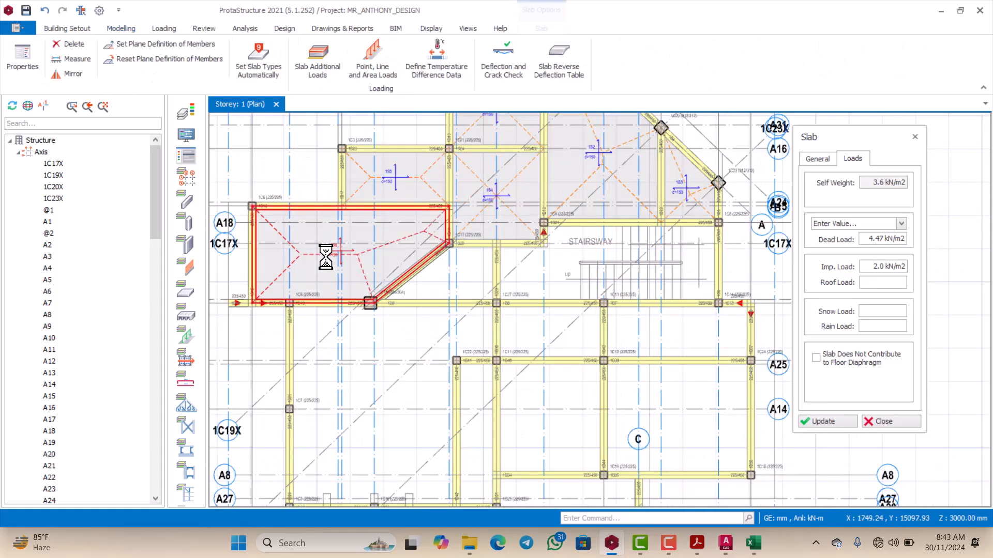
scroll(324, 249, down, 1)
scroll(388, 288, up, 1)
click(412, 239)
scroll(412, 240, up, 1)
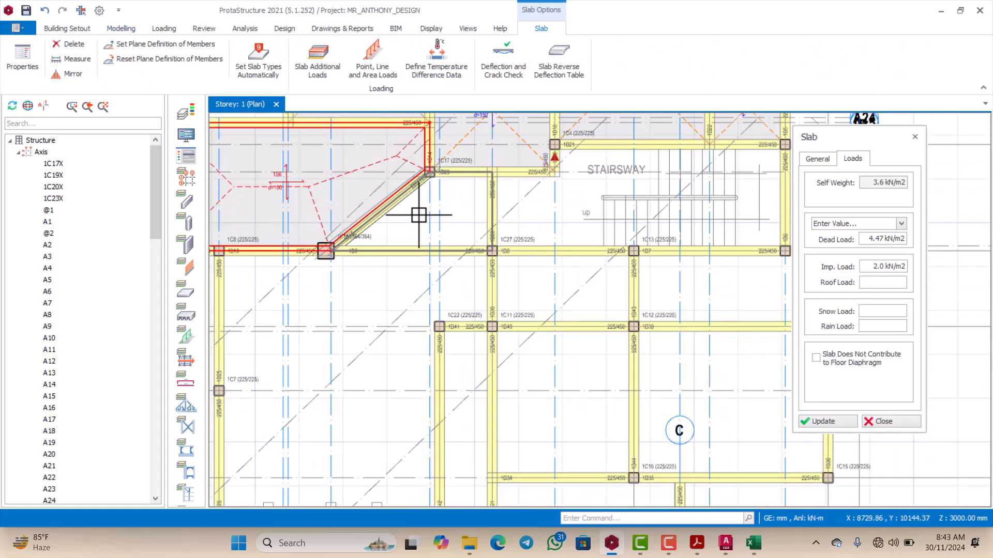
scroll(429, 227, down, 1)
scroll(473, 259, up, 2)
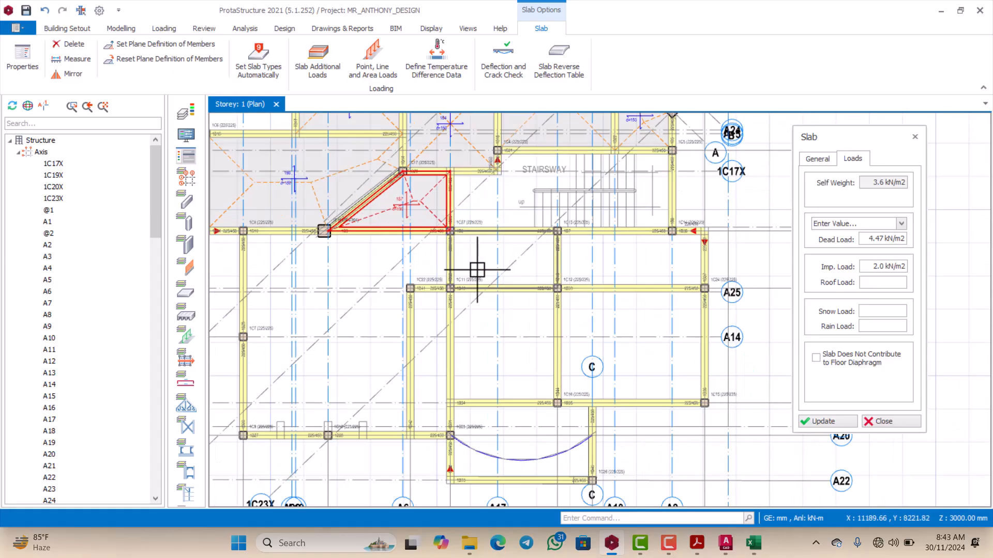
Step: Insert beam-region slabs in the two bays directly north of axis A12, from A5 to A2 and from A2 to A11
click(473, 259)
scroll(517, 263, down, 1)
scroll(539, 267, up, 2)
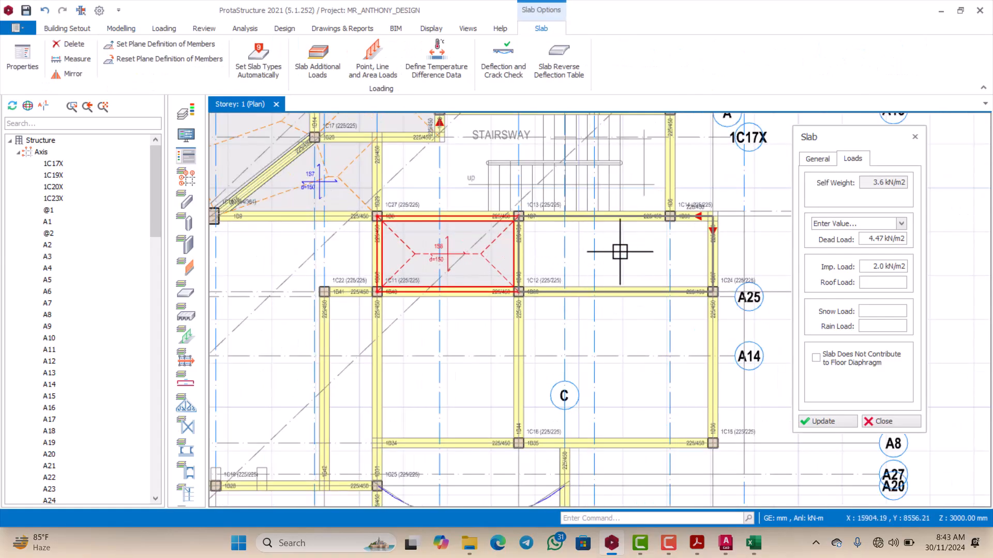
click(627, 243)
scroll(609, 243, down, 3)
scroll(624, 291, up, 1)
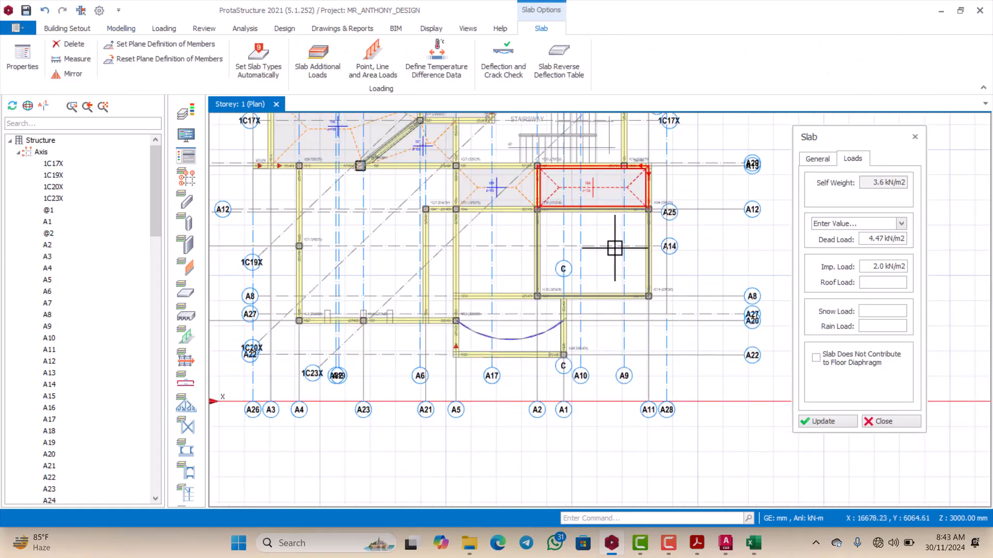
Step: Insert beam-region slabs in the two bays between axes A12 and A8, from A2 to A11 and from A5 to A2
click(609, 232)
scroll(609, 233, down, 1)
scroll(552, 253, up, 1)
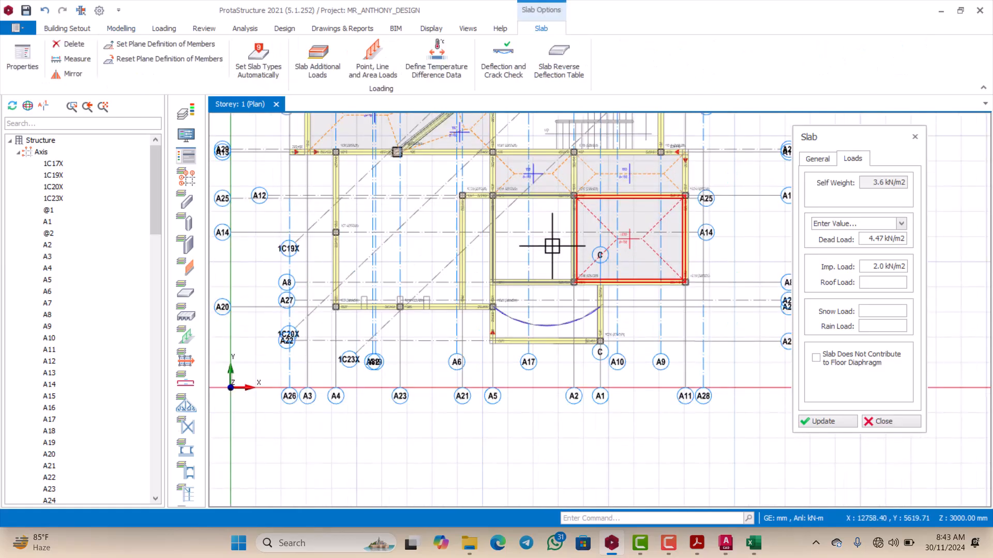
click(553, 246)
scroll(552, 246, down, 2)
scroll(521, 228, up, 3)
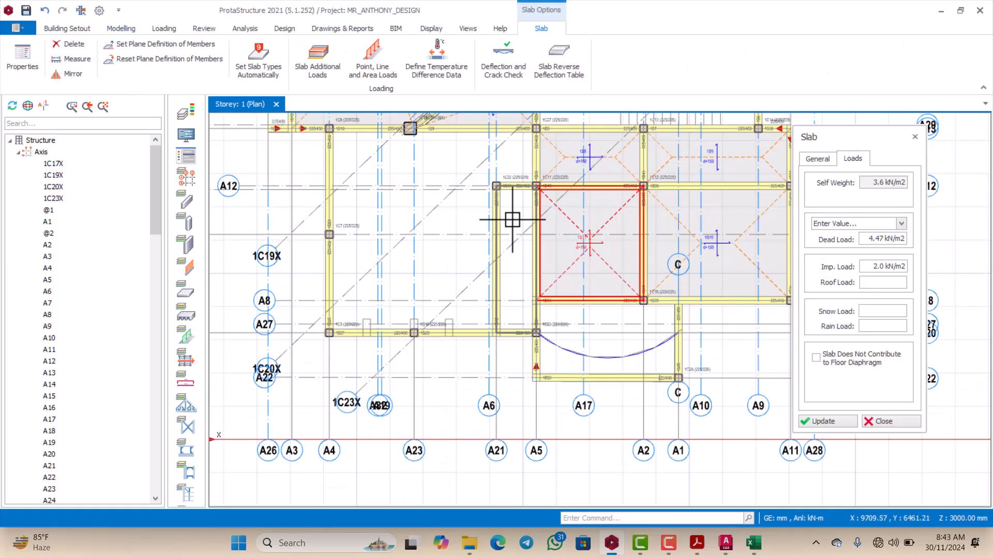
Step: Insert beam-region slabs in the narrow bay between axes A21 and A5 and in the large bay between A4 and A21
click(513, 216)
scroll(502, 253, down, 2)
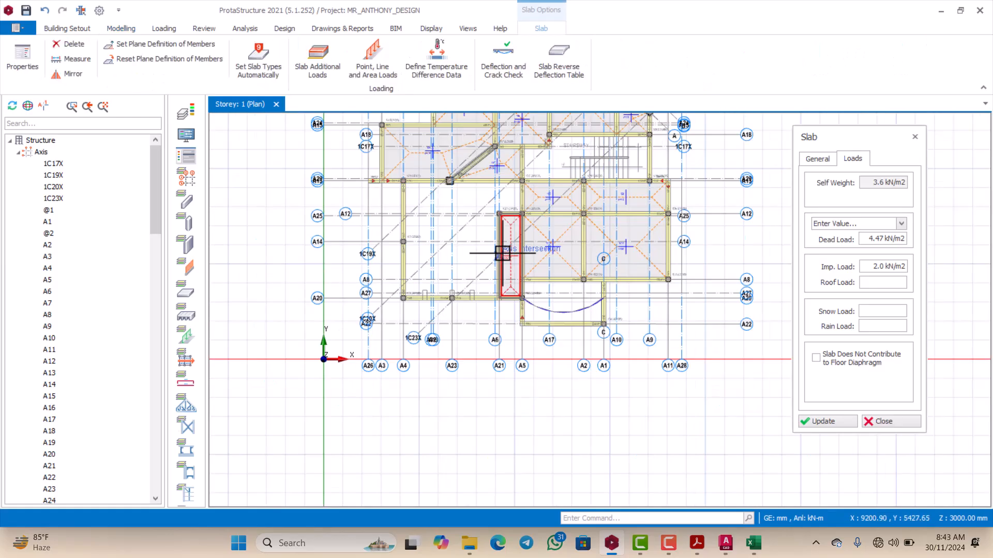
click(465, 197)
scroll(463, 207, down, 4)
scroll(489, 257, up, 6)
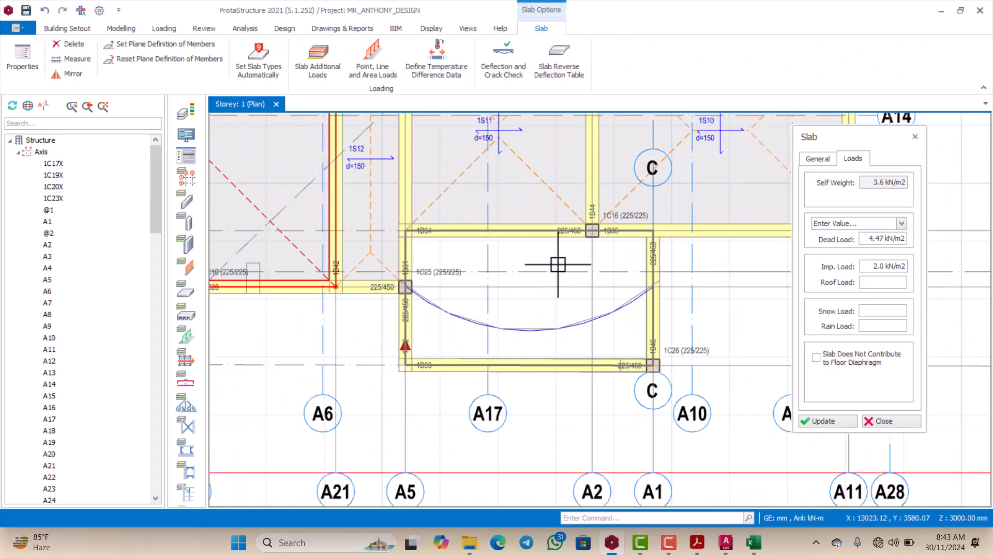
Step: Try a beam-region slab in the bay containing the curved edge between axes A5 and A1, and delete it
click(558, 271)
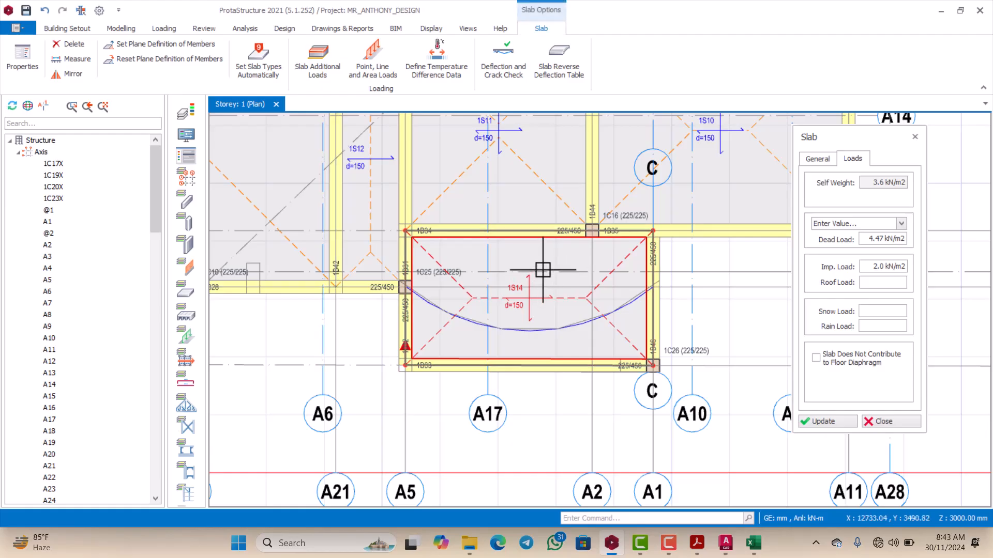
key(Escape)
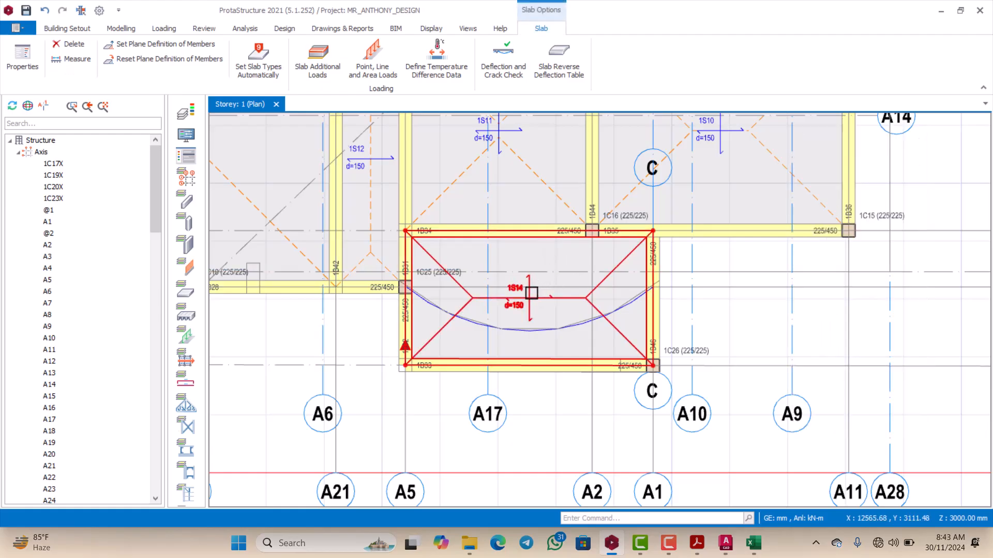
key(Delete)
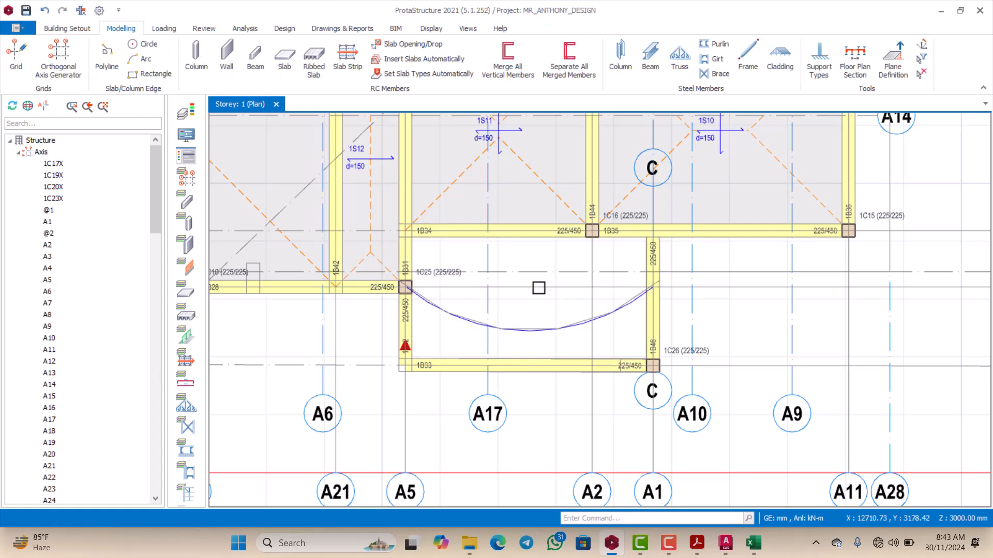
Step: Examine the curved slab edge between axes A5 and A1 and the beams surrounding it
scroll(558, 297, down, 3)
scroll(581, 290, up, 4)
scroll(595, 278, down, 3)
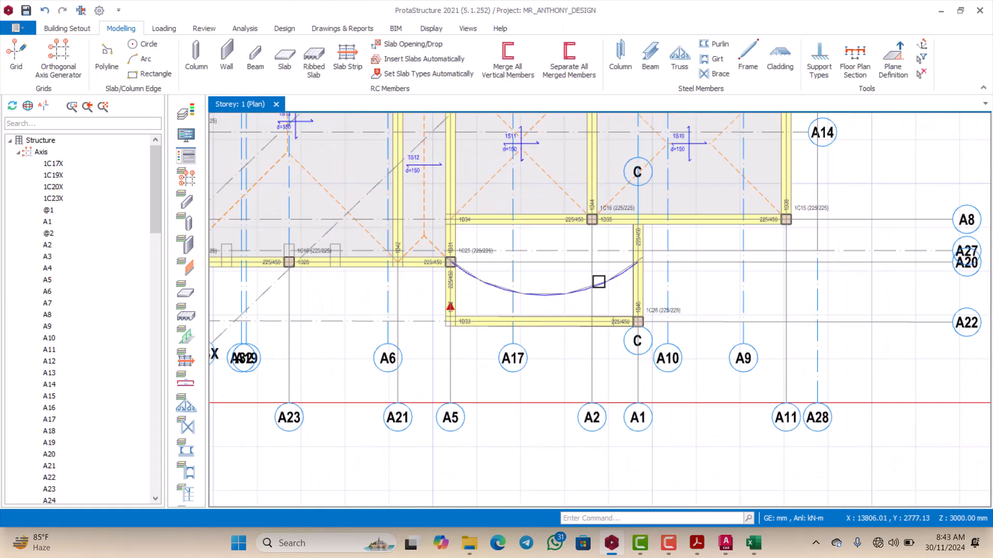
scroll(526, 270, up, 3)
scroll(514, 271, down, 3)
scroll(510, 248, up, 3)
scroll(512, 245, down, 1)
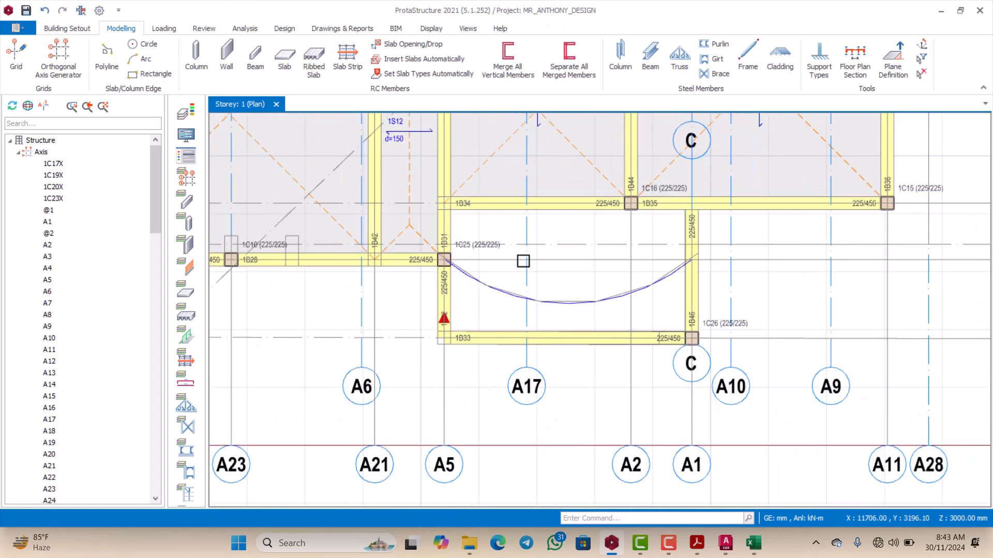
scroll(512, 259, up, 1)
scroll(506, 264, down, 1)
scroll(507, 273, up, 1)
scroll(508, 265, down, 1)
scroll(563, 275, up, 1)
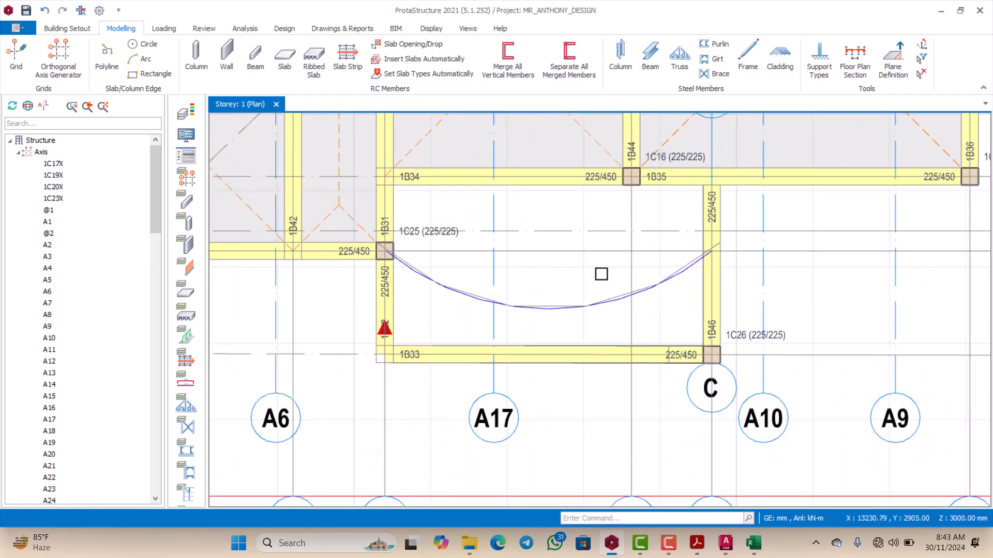
scroll(599, 272, down, 2)
scroll(603, 279, up, 2)
scroll(558, 277, down, 2)
scroll(577, 278, up, 1)
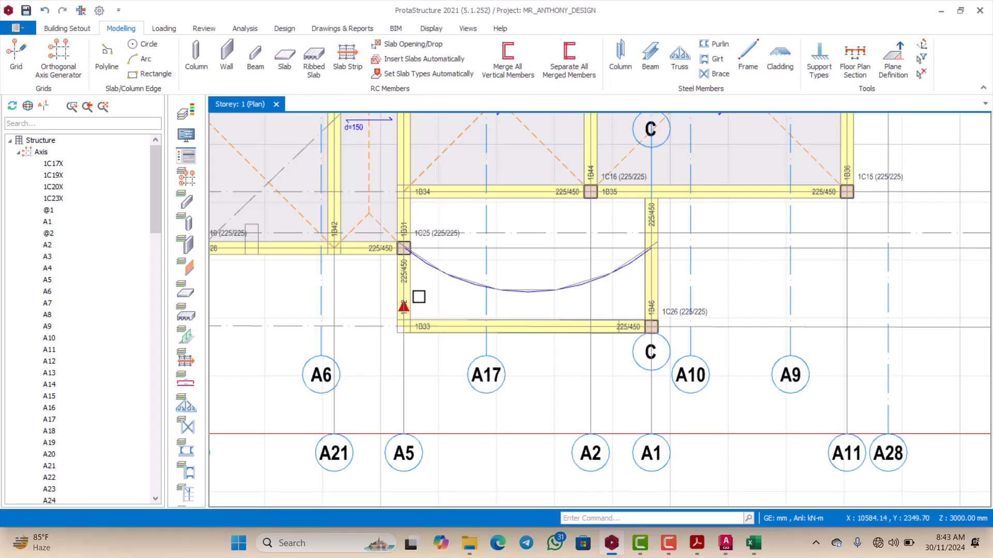
scroll(559, 280, down, 1)
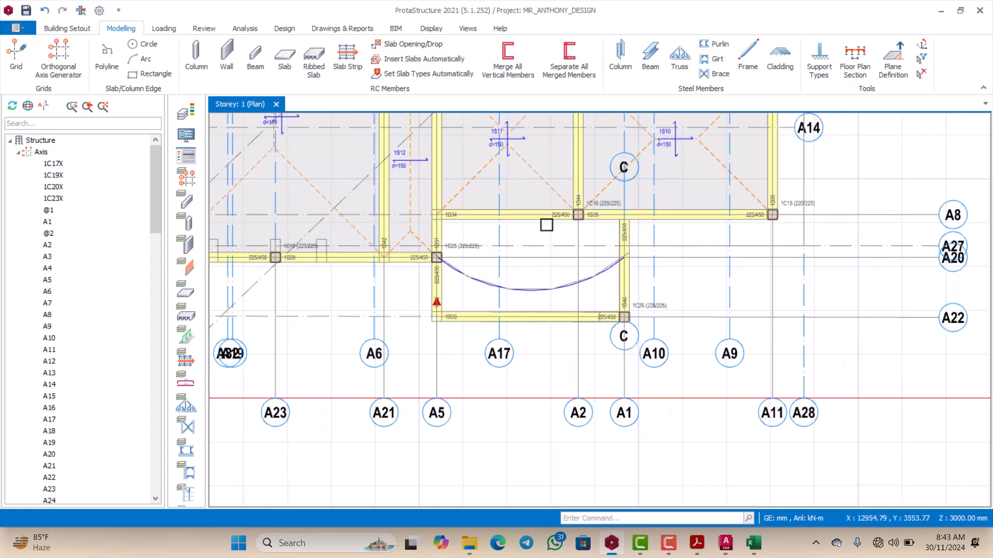
Step: Open the properties of slab 1S11 and try the Axis Region insertion method on the curved-edge bay
click(537, 178)
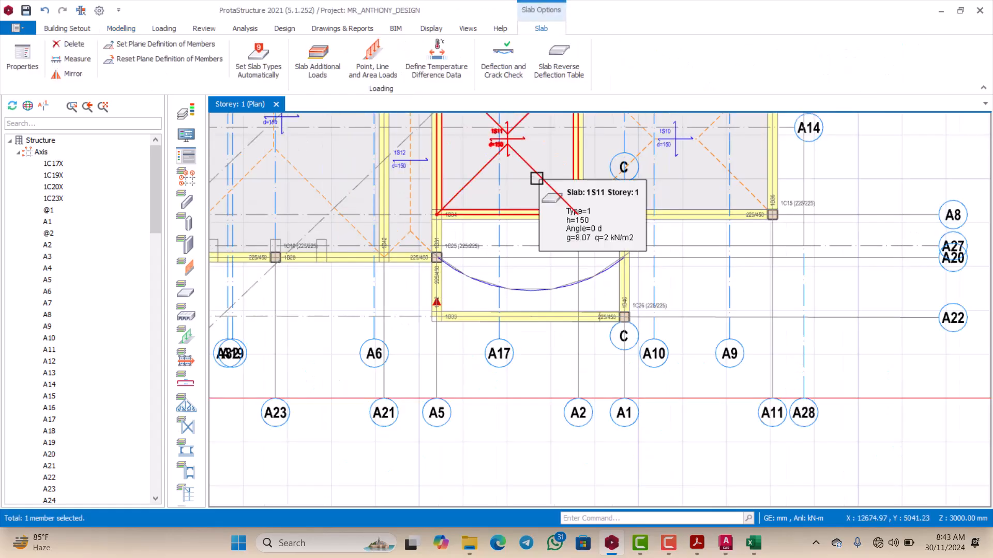
right_click(519, 178)
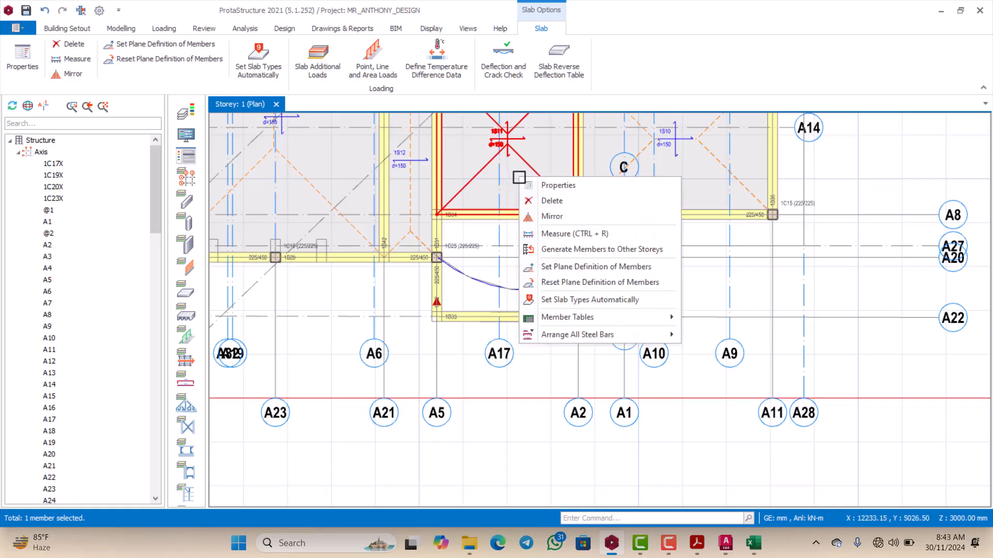
click(548, 185)
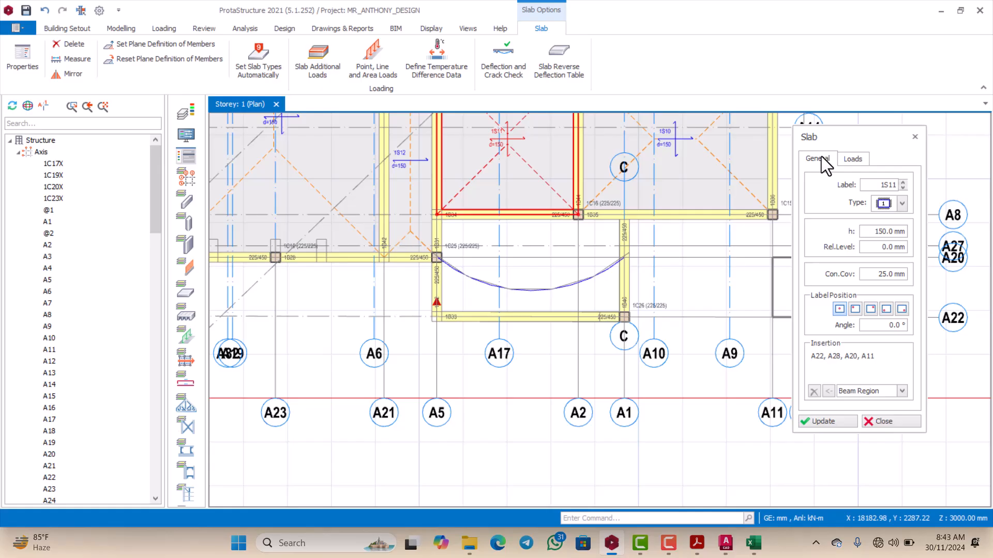
click(902, 392)
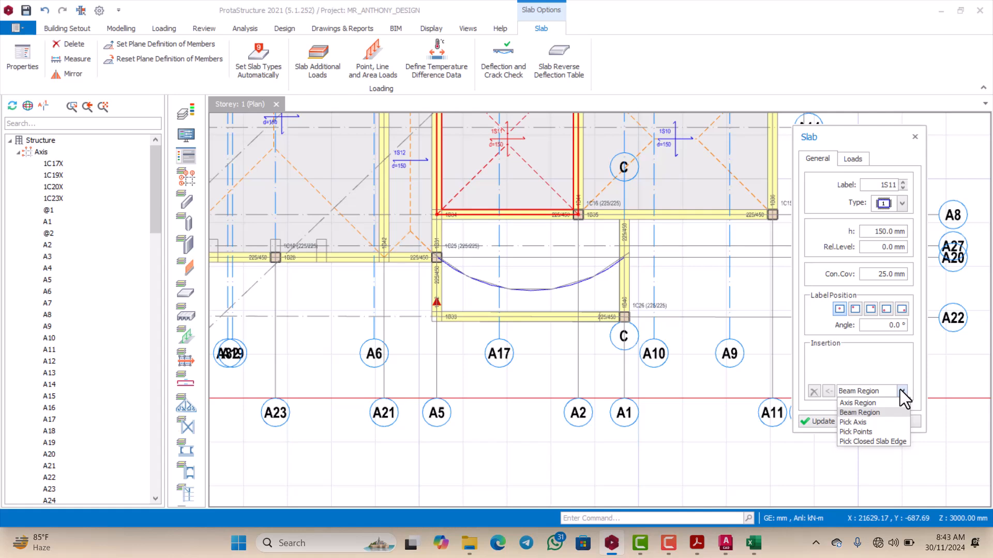
click(848, 402)
click(485, 262)
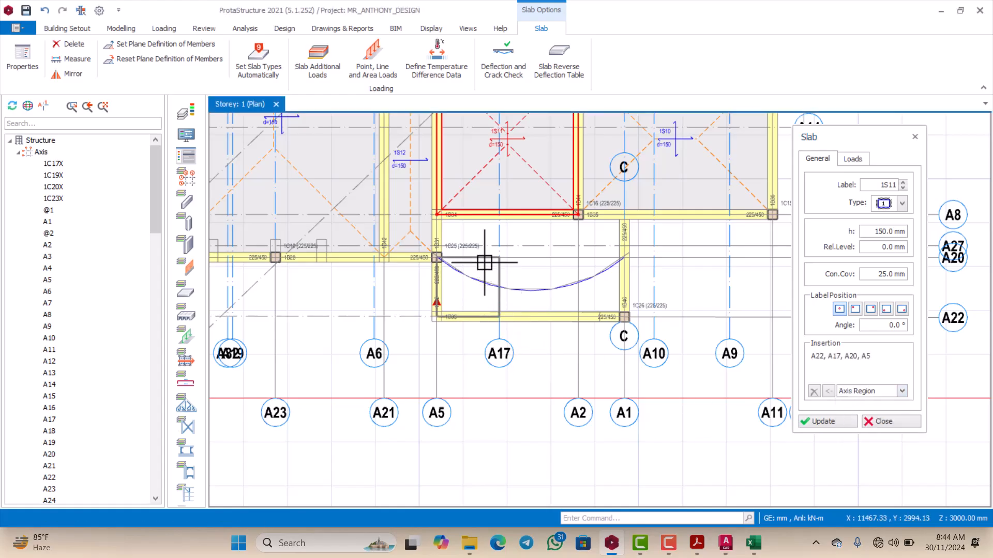
Step: Try the Pick Points and Pick Axis insertion methods for the curved-edge bay between axes A5 and A1
click(899, 392)
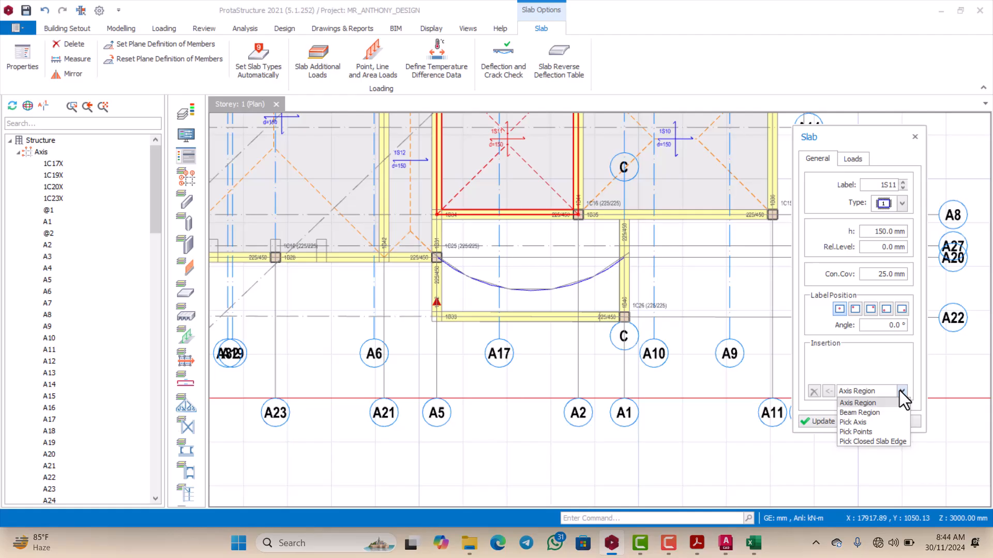
click(865, 430)
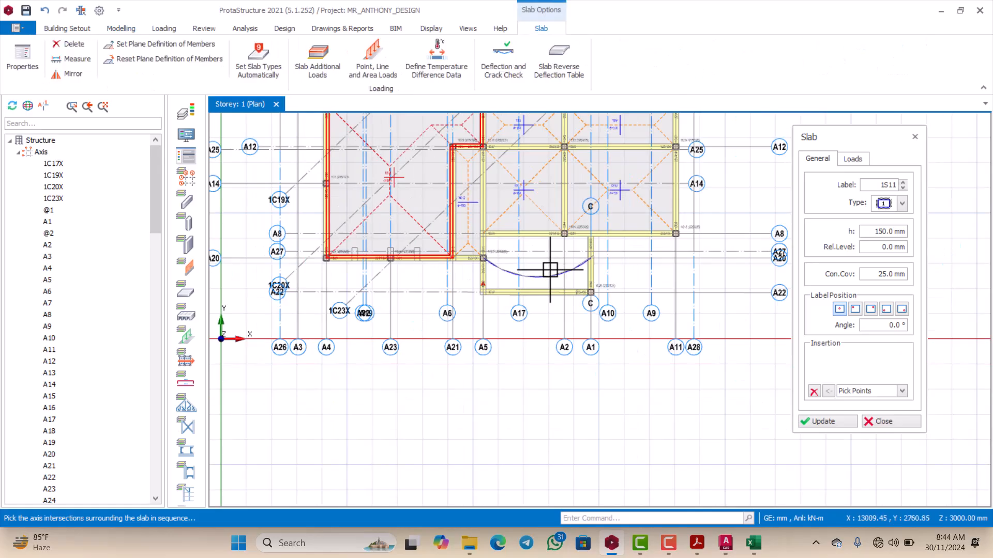
scroll(543, 263, down, 3)
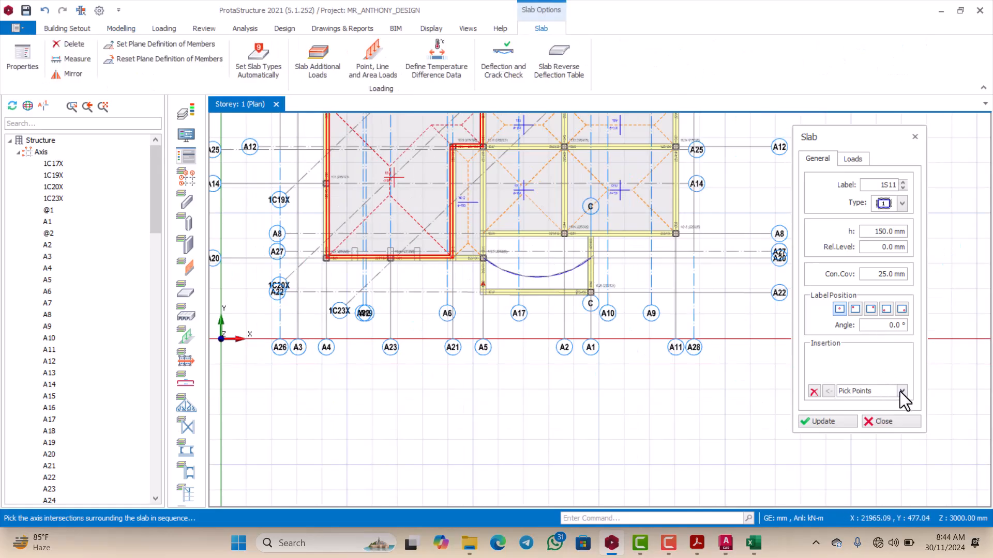
click(901, 392)
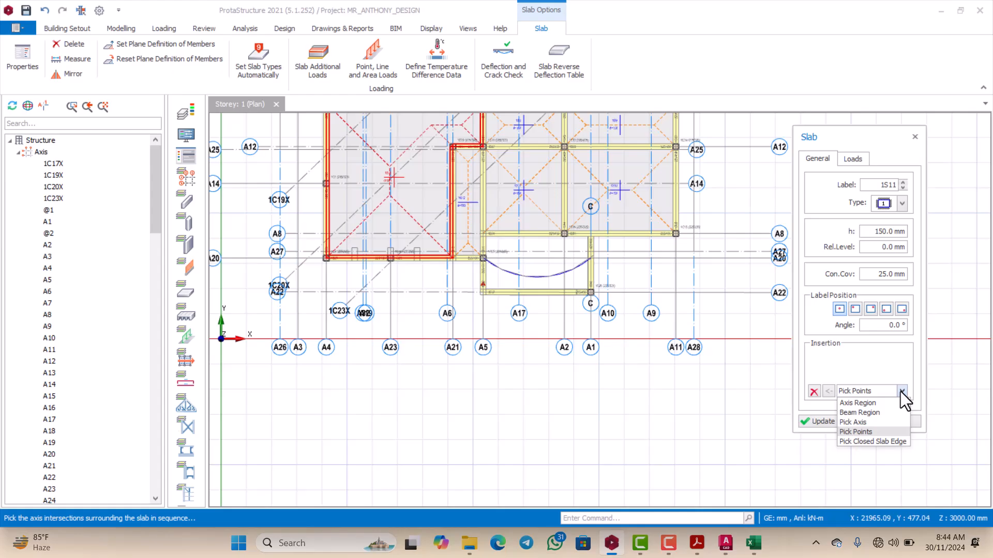
click(861, 421)
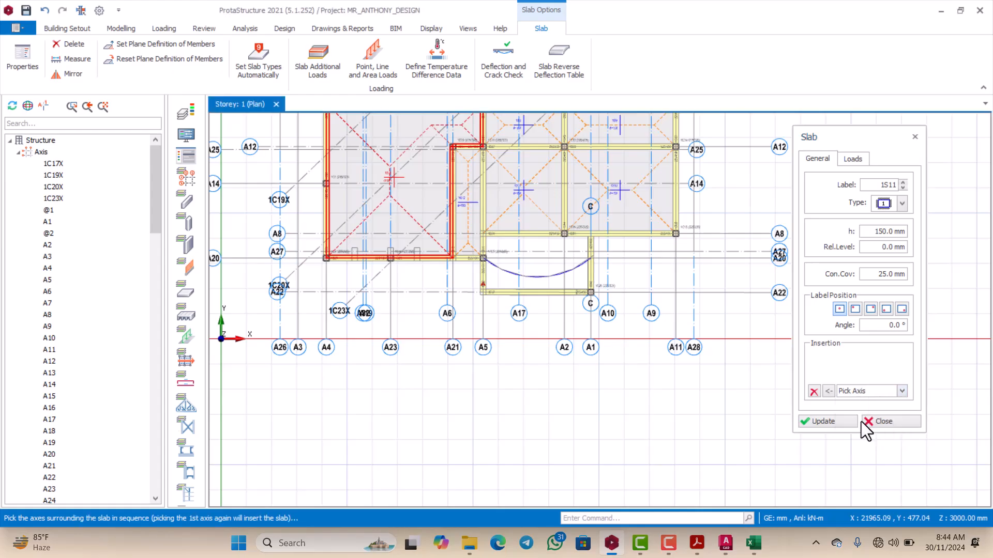
scroll(499, 256, up, 3)
scroll(500, 259, down, 2)
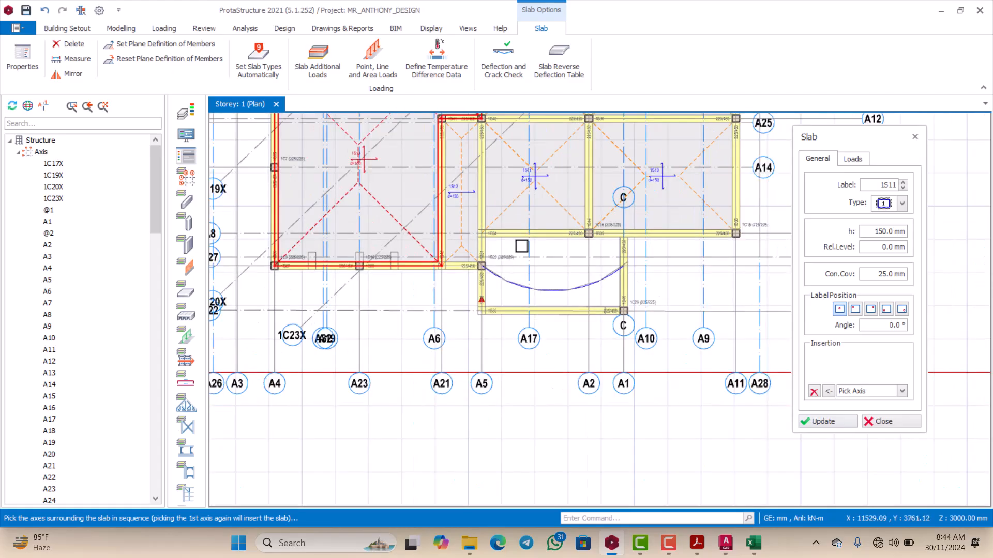
scroll(532, 223, up, 1)
key(Escape)
scroll(526, 228, down, 2)
scroll(419, 210, up, 2)
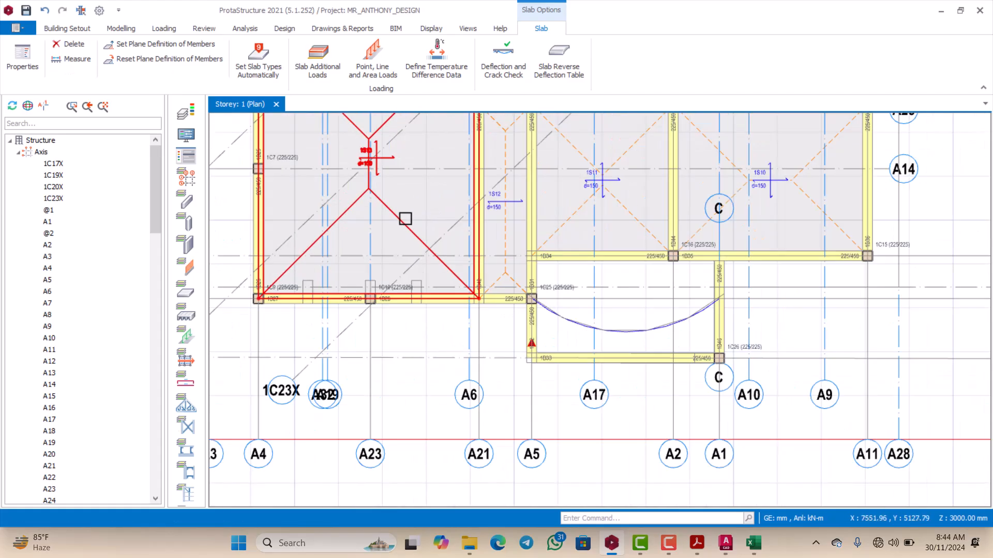
scroll(605, 301, down, 2)
scroll(553, 257, up, 2)
scroll(552, 257, down, 2)
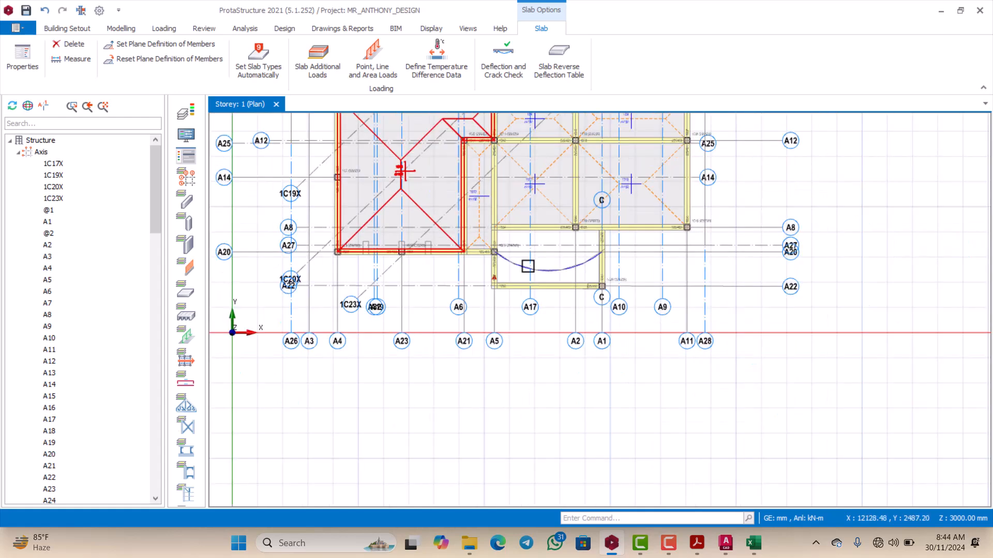
scroll(421, 181, down, 1)
scroll(420, 178, up, 1)
scroll(420, 178, up, 1)
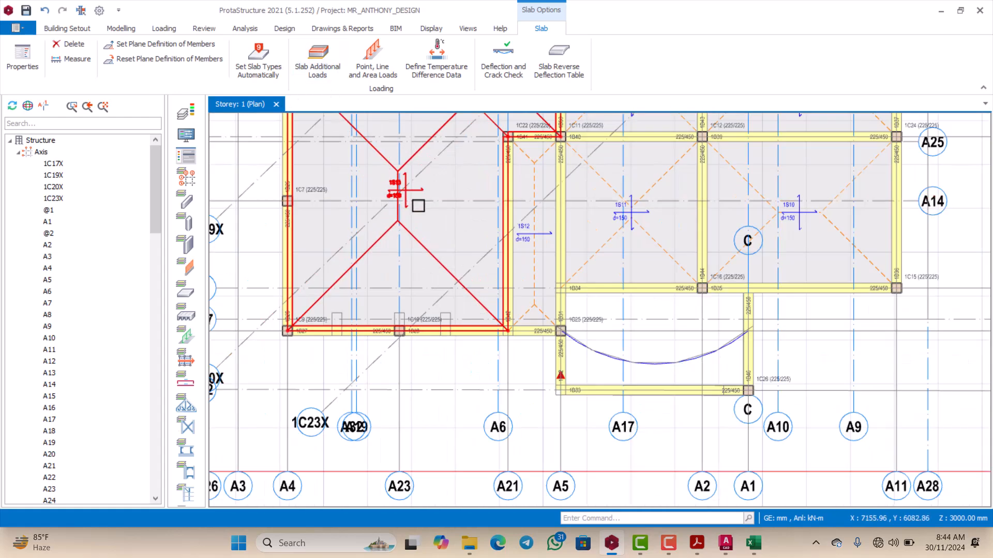
scroll(417, 170, down, 1)
Step: Open the properties of slab 1S13 and try Axis Region slabs in the curved-edge bay between axes A5 and A17
right_click(418, 169)
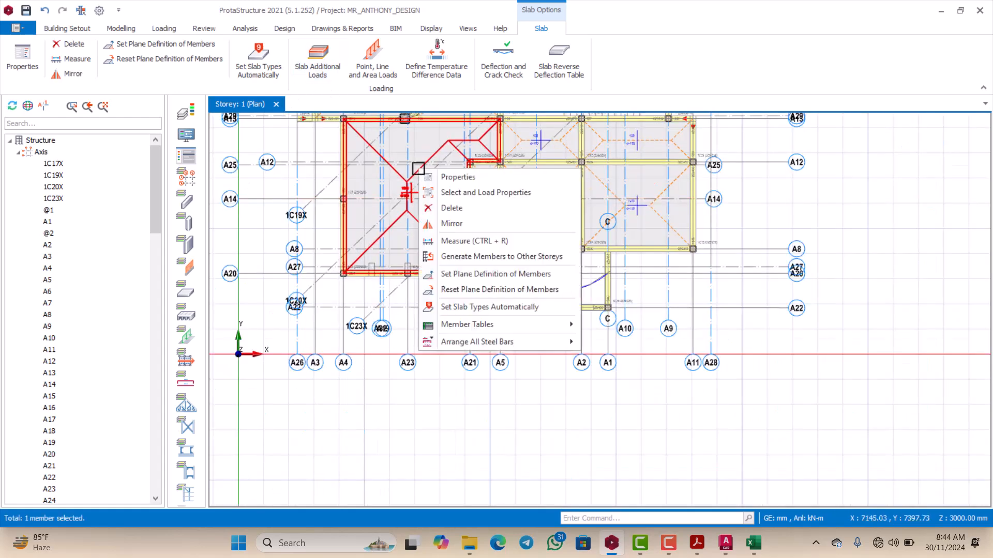
click(439, 175)
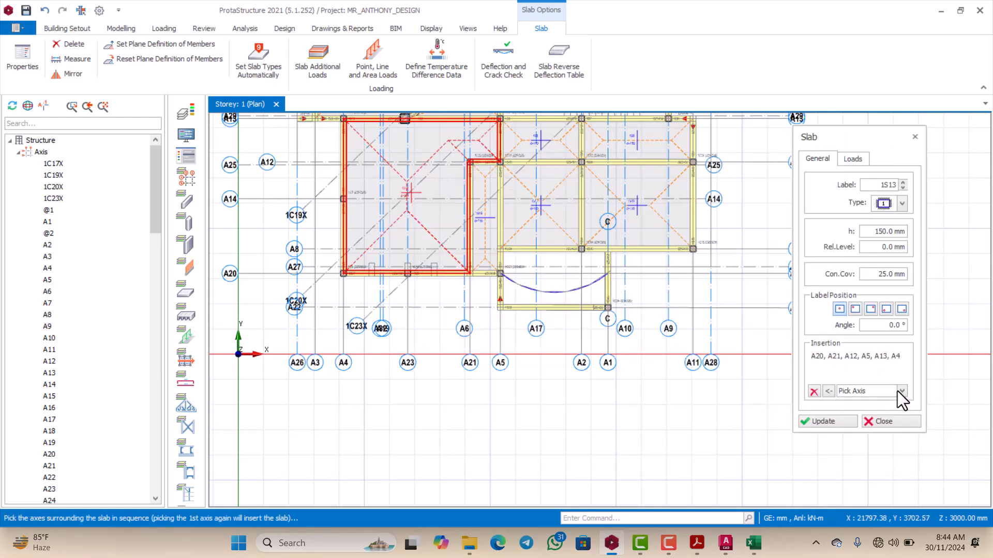
scroll(501, 275, up, 3)
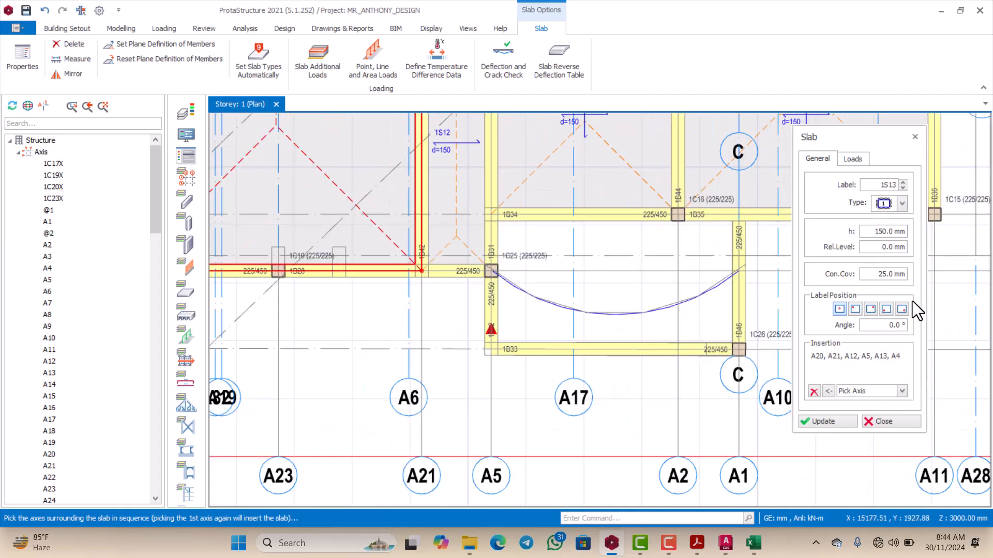
click(902, 391)
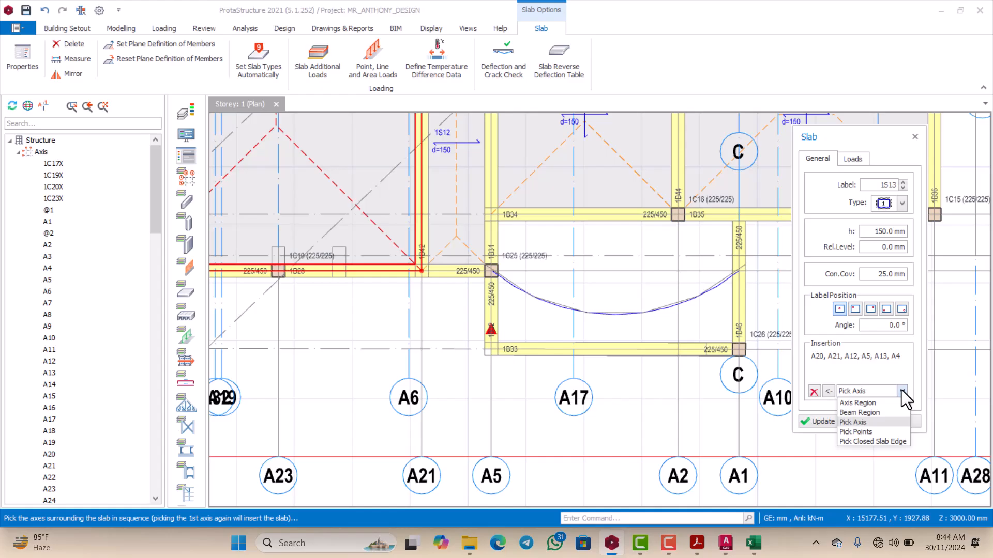
click(870, 403)
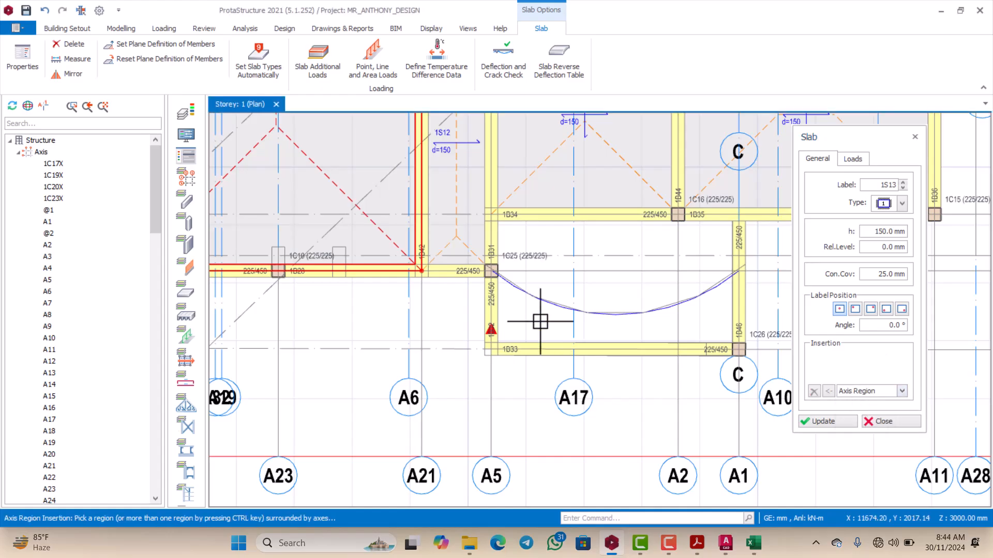
click(521, 241)
scroll(523, 243, up, 2)
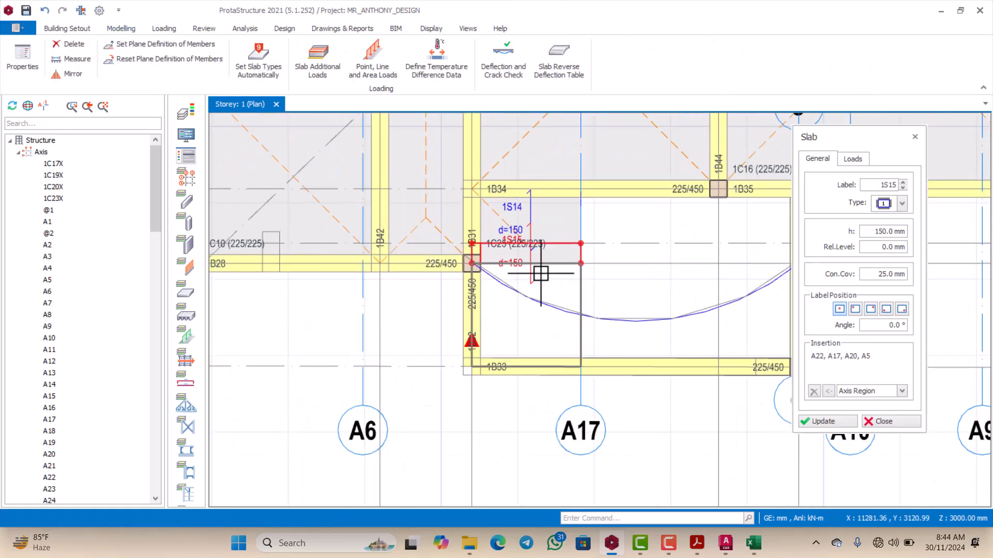
click(540, 277)
scroll(541, 282, down, 2)
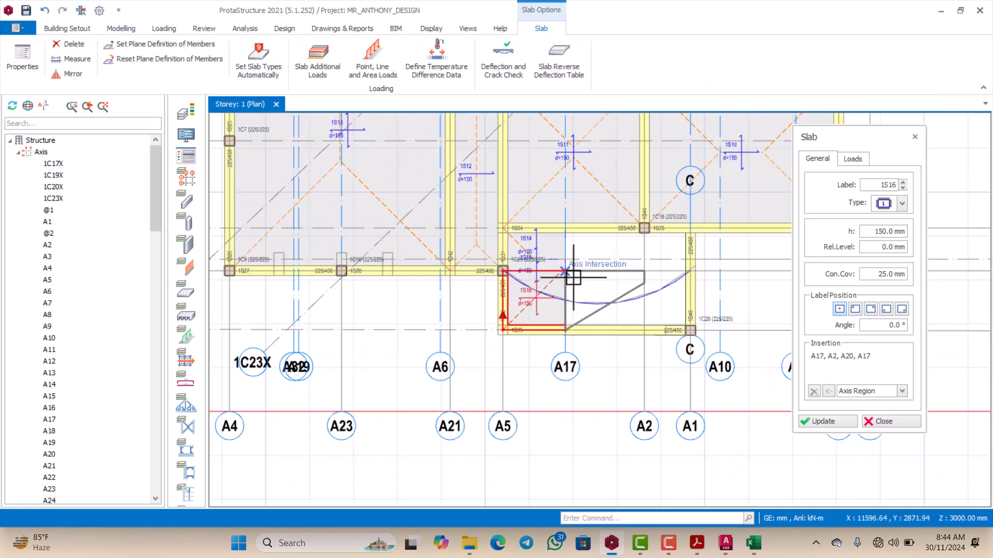
scroll(573, 277, up, 2)
key(Escape)
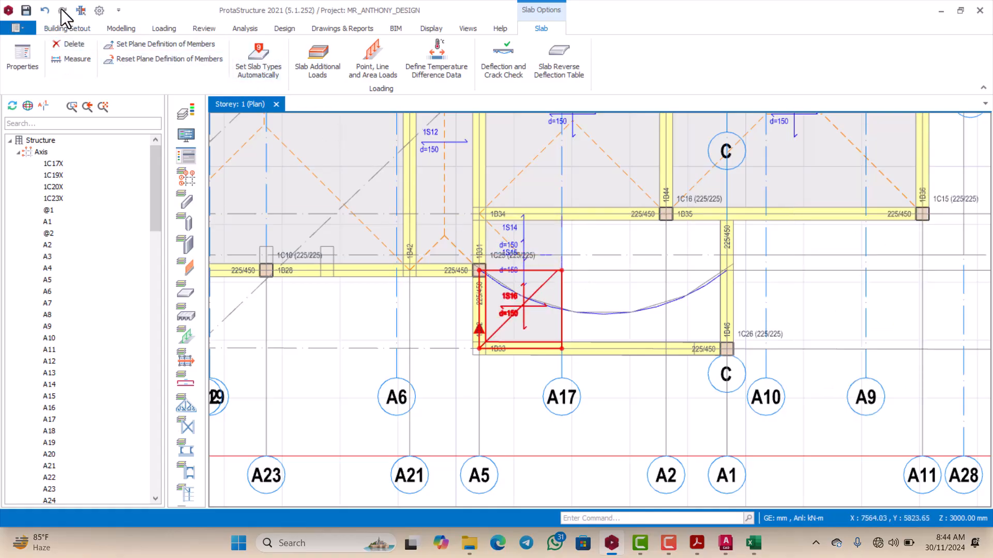
Step: Undo the last slab insertion and delete the other two trial slabs between axes A5 and A17
click(44, 11)
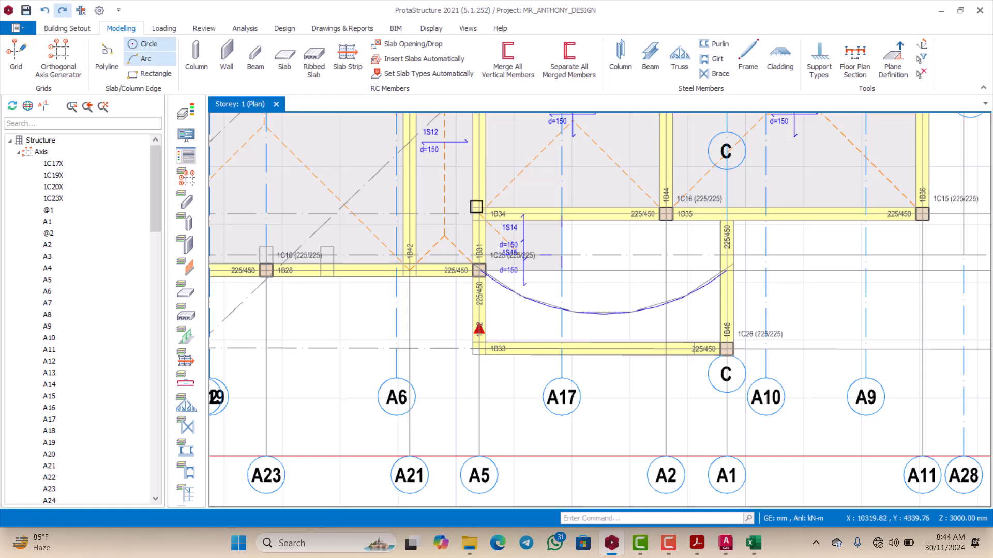
click(510, 248)
scroll(525, 253, up, 1)
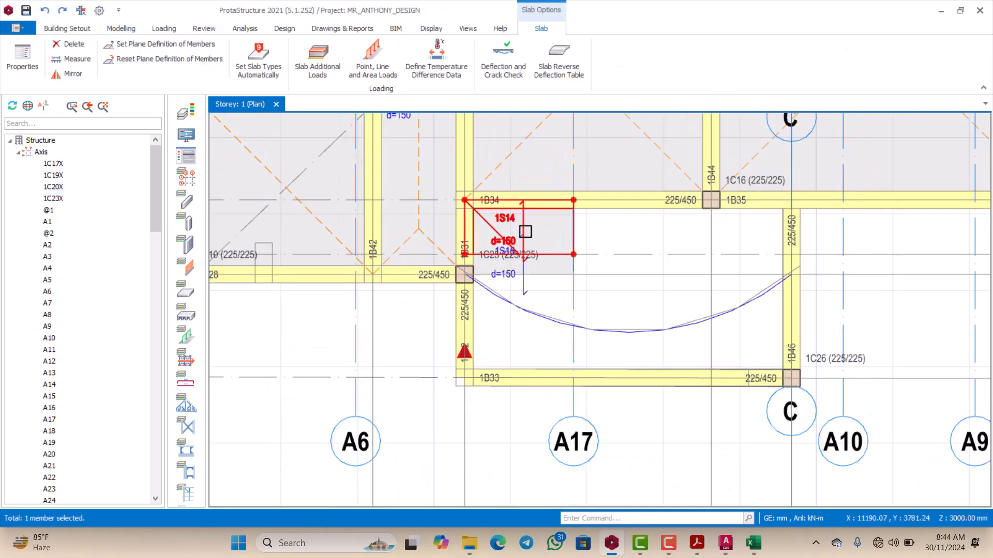
key(Delete)
scroll(541, 251, up, 2)
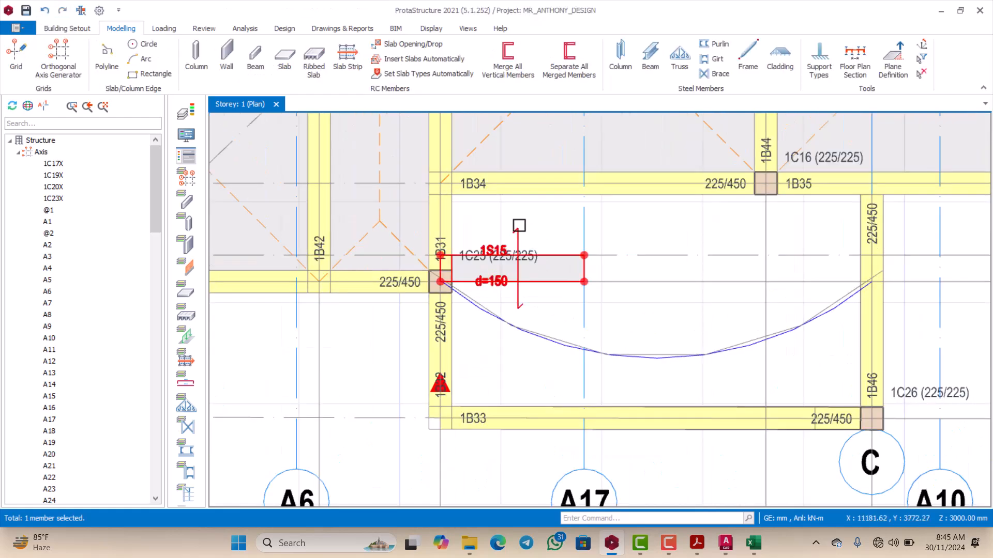
click(519, 226)
key(Delete)
scroll(497, 271, down, 2)
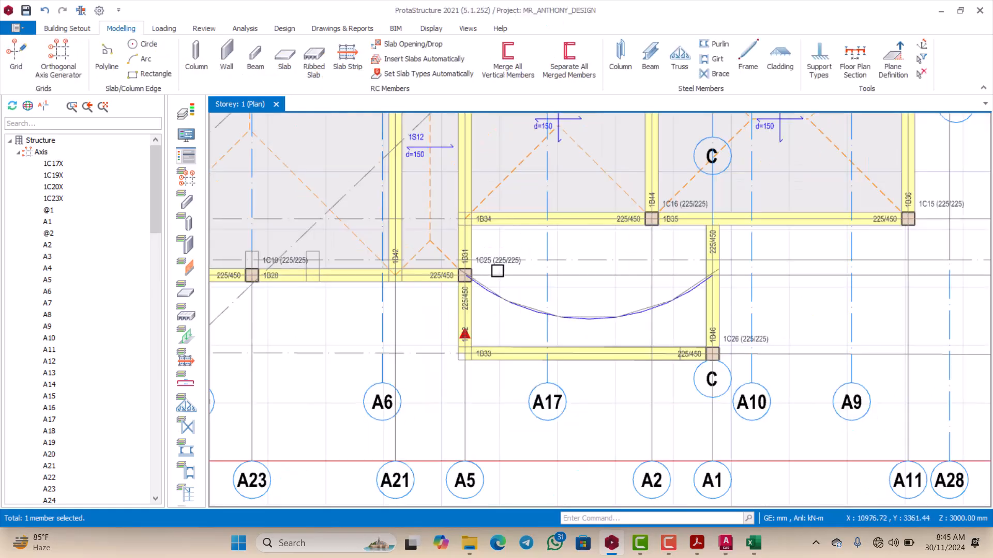
scroll(497, 271, down, 2)
scroll(607, 277, up, 2)
scroll(538, 290, down, 2)
scroll(561, 284, up, 2)
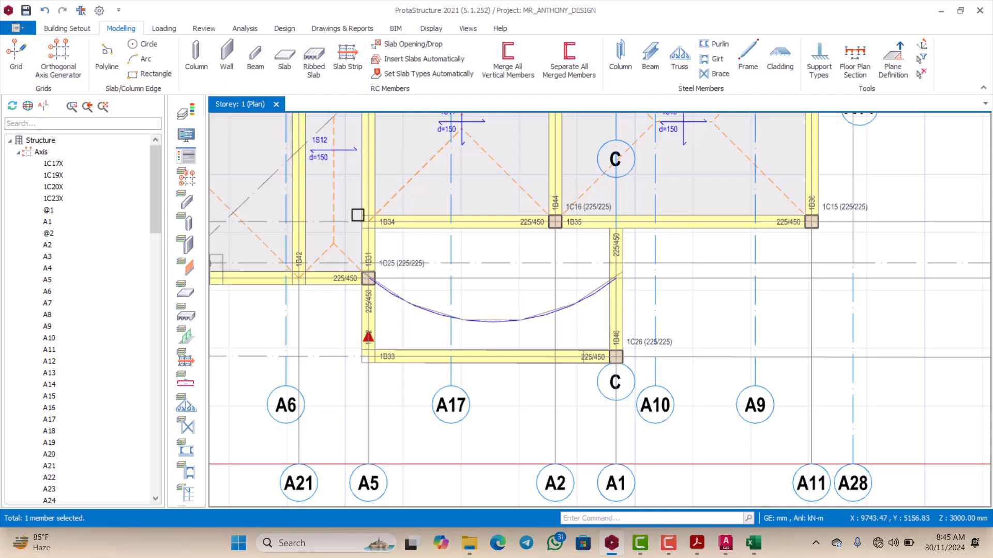
click(485, 154)
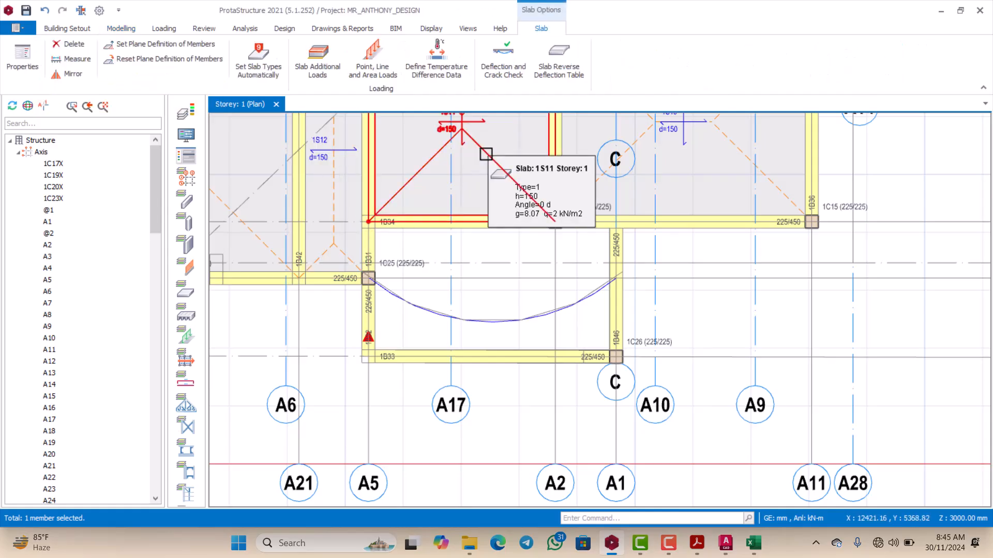
key(Escape)
scroll(483, 187, down, 2)
scroll(483, 187, up, 1)
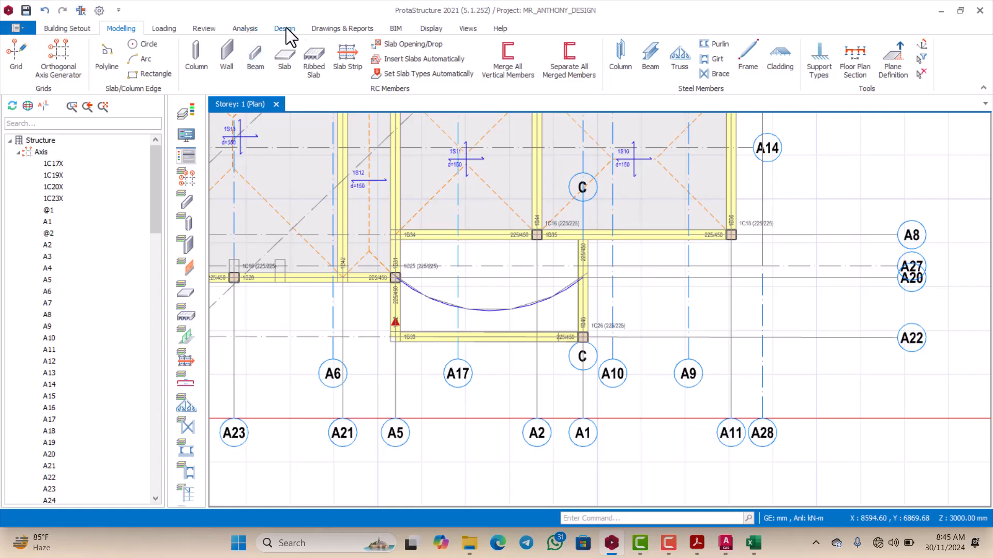
Step: Start a new slab with a thickness of 150 mm and a dead load of 4.47 kN/m2
click(283, 56)
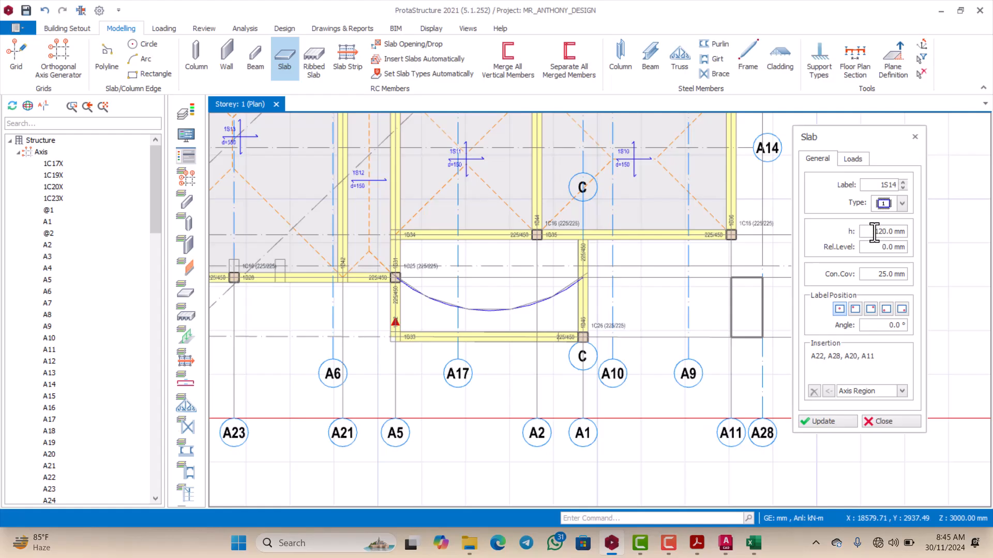
drag(873, 231, 898, 231)
text(1)
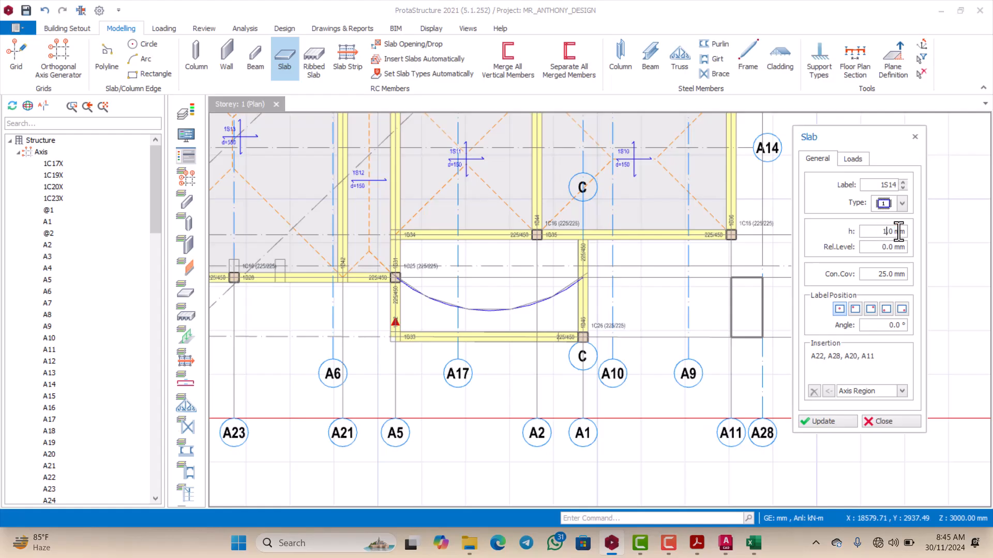
text(50.)
click(850, 160)
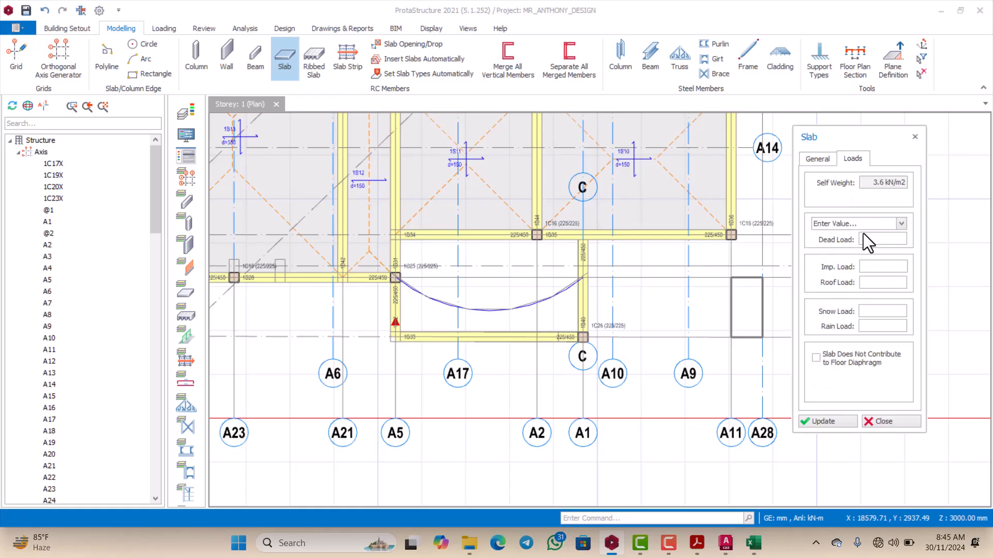
click(873, 241)
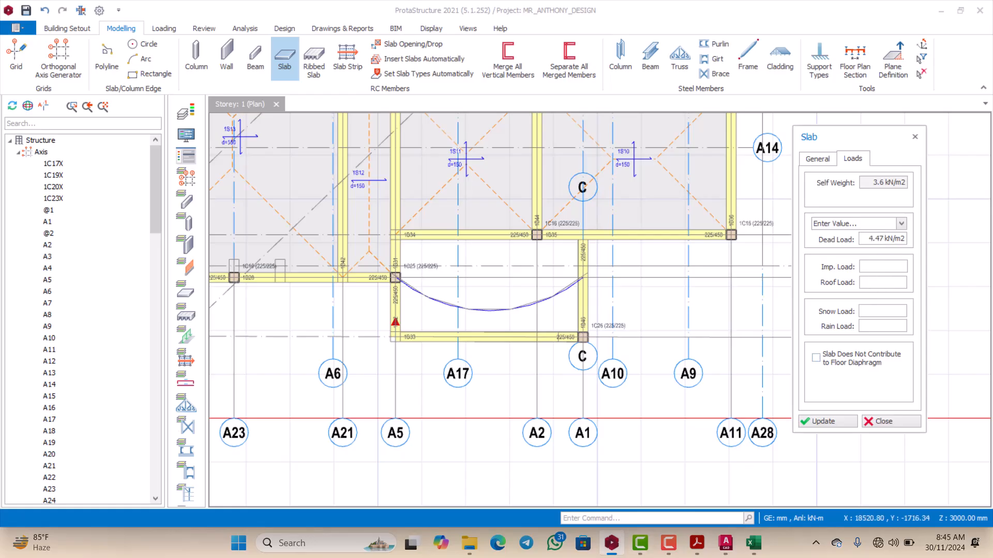
Step: Check Table 6.2 of EN 1991-1-1 in Acrobat and the load computation in Excel, and set the slab's imposed load to 2.5 kN/m2 in ProtaStructure
mouse_move(691, 555)
mouse_move(752, 552)
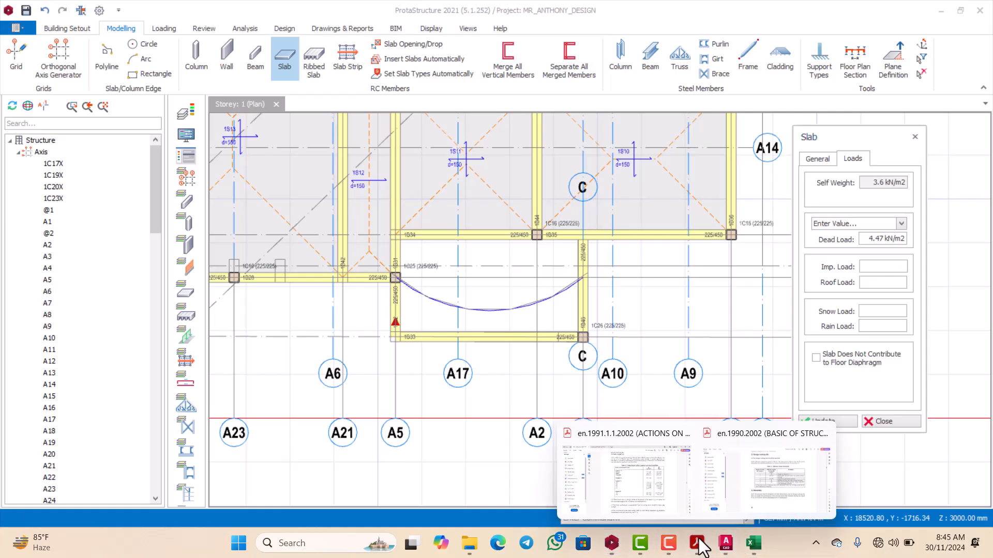
click(774, 483)
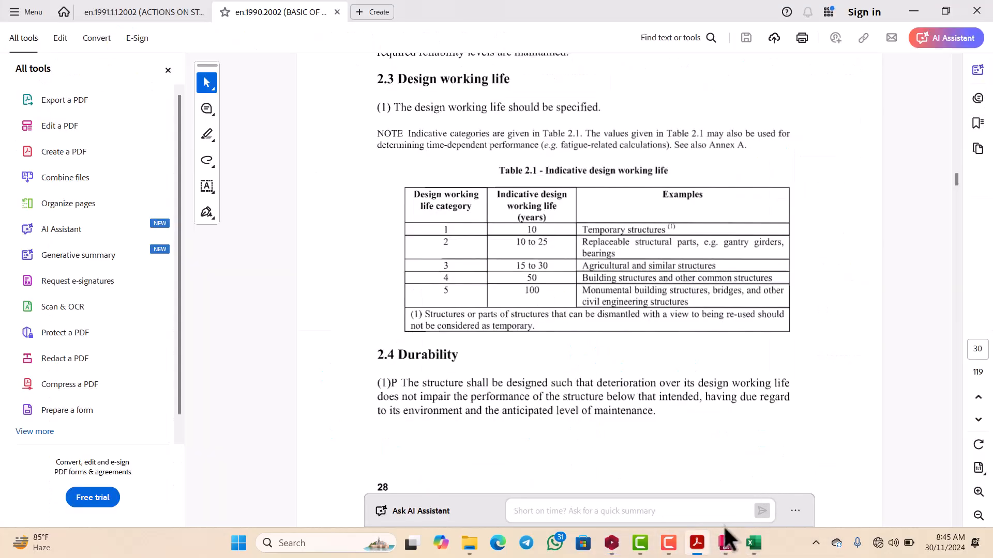
click(632, 497)
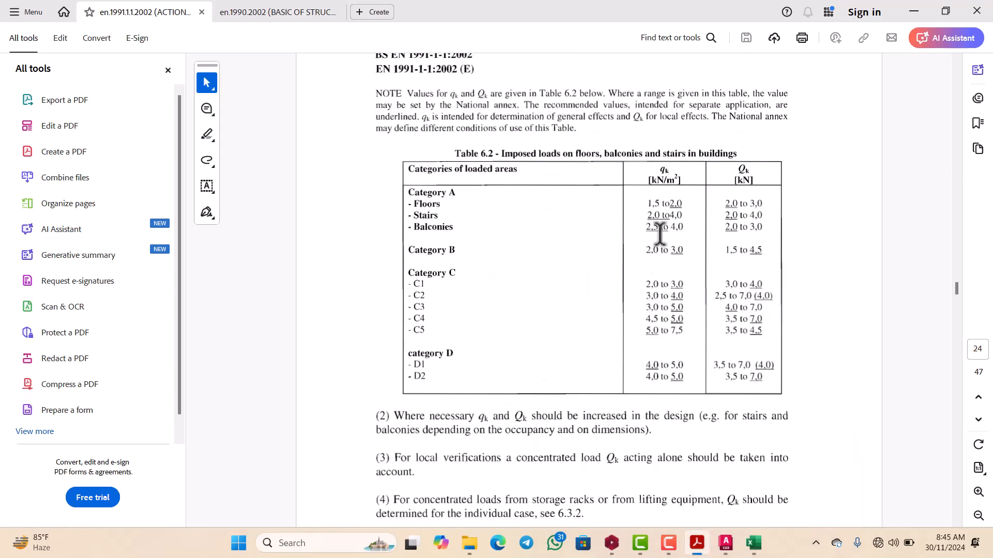
click(751, 551)
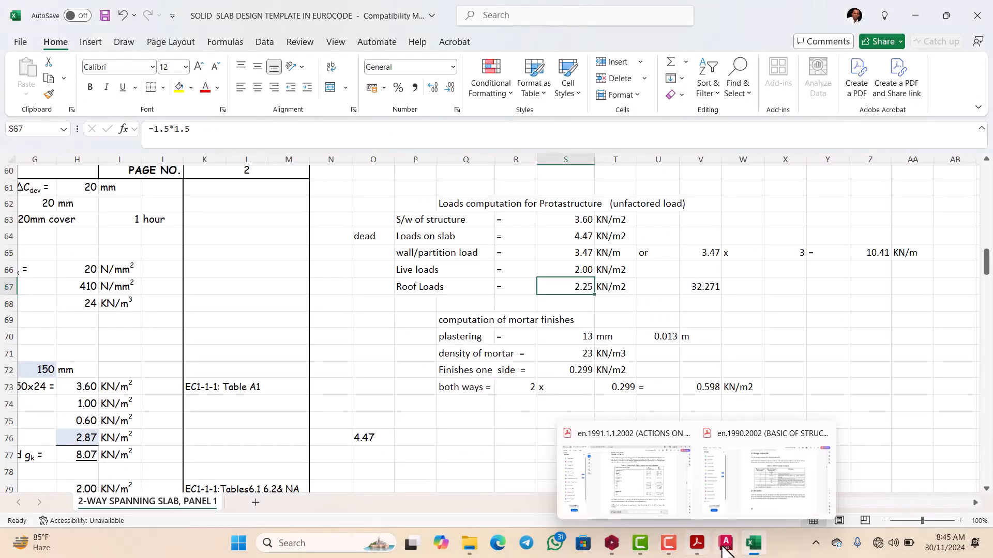
click(612, 544)
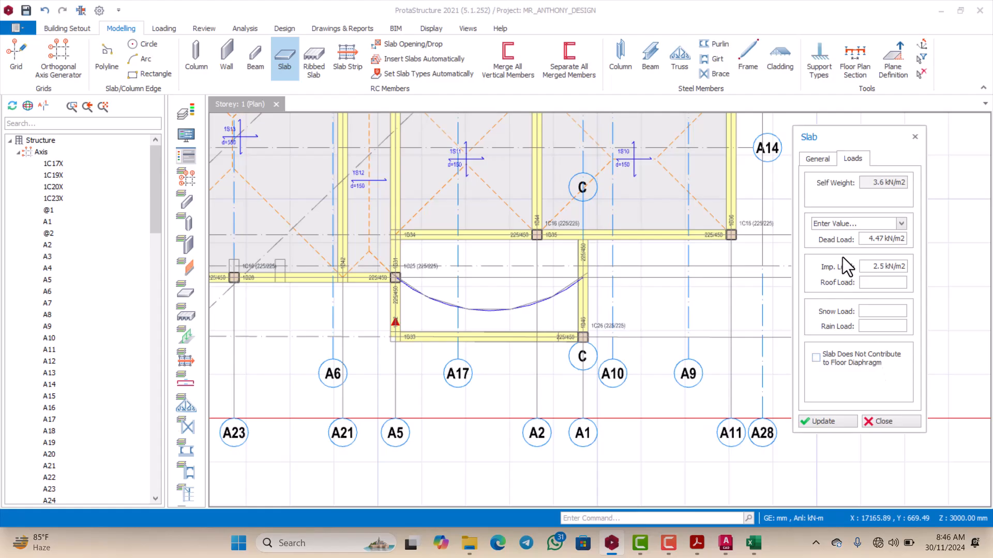
Step: Try to insert the slab in the curved-edge bay between axes A5 and A1 with the Pick Closed Slab Edge method
click(821, 158)
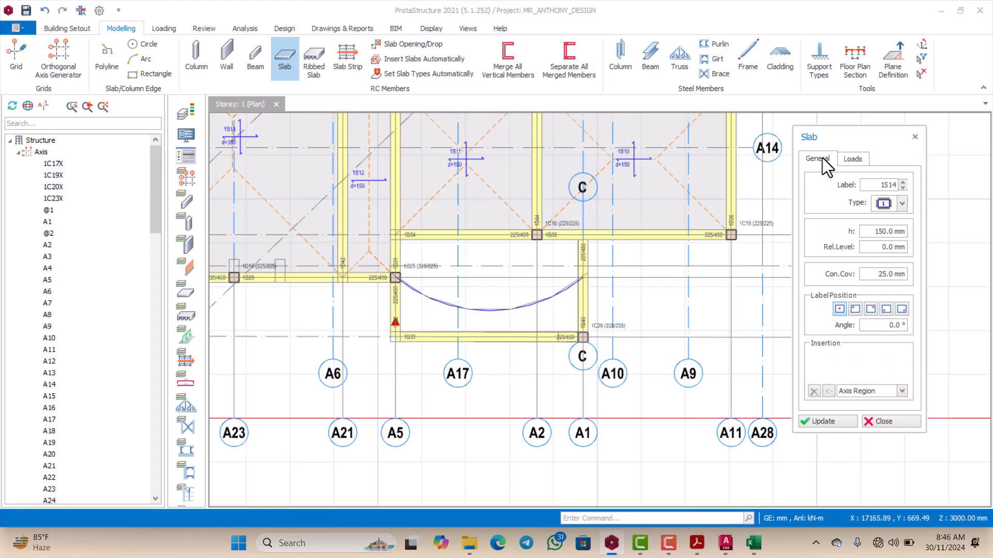
click(902, 392)
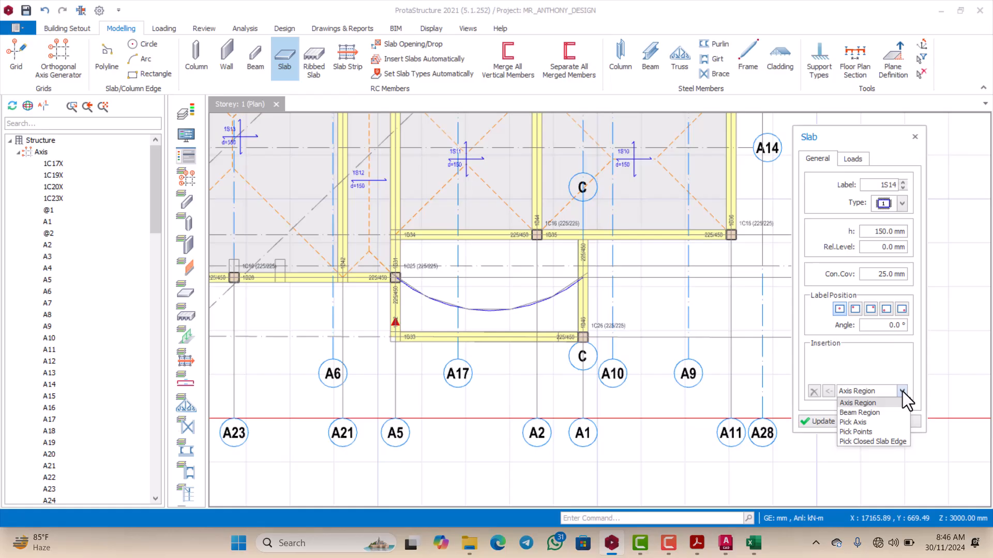
click(870, 441)
click(527, 300)
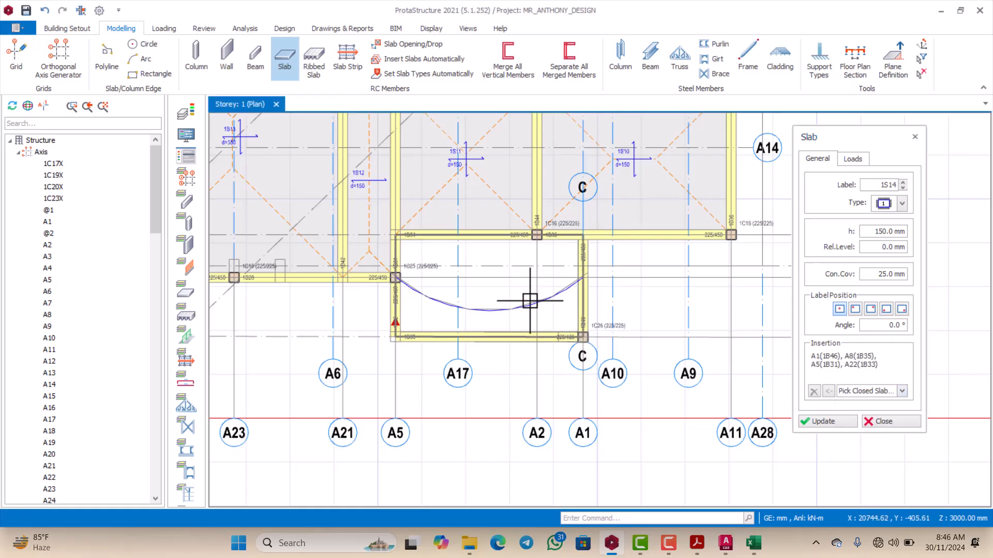
click(903, 391)
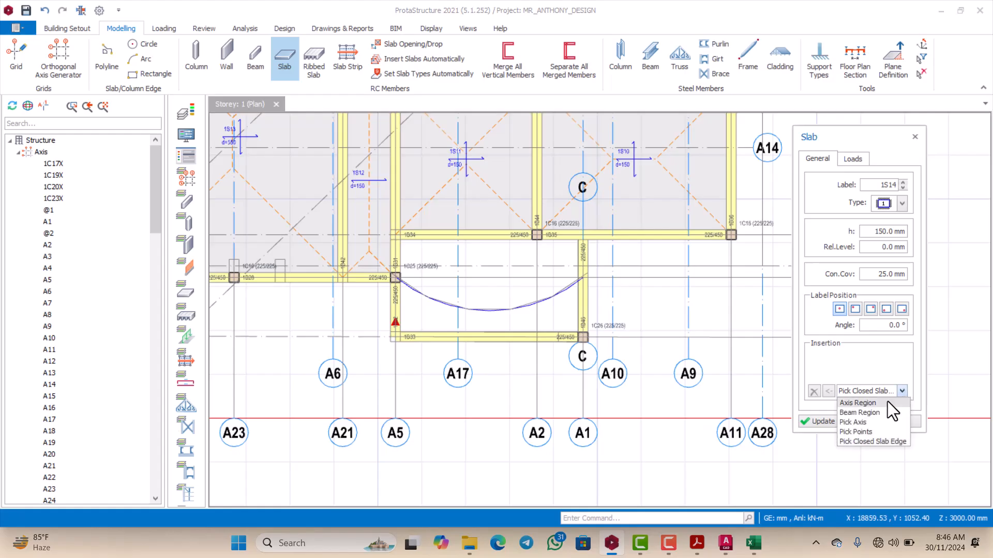
click(863, 423)
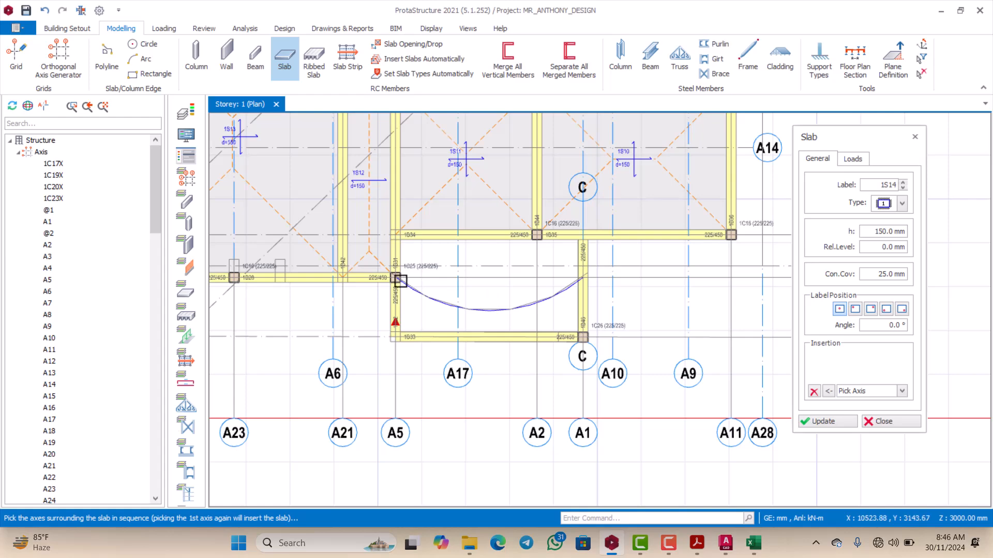
scroll(401, 281, up, 1)
scroll(398, 279, up, 3)
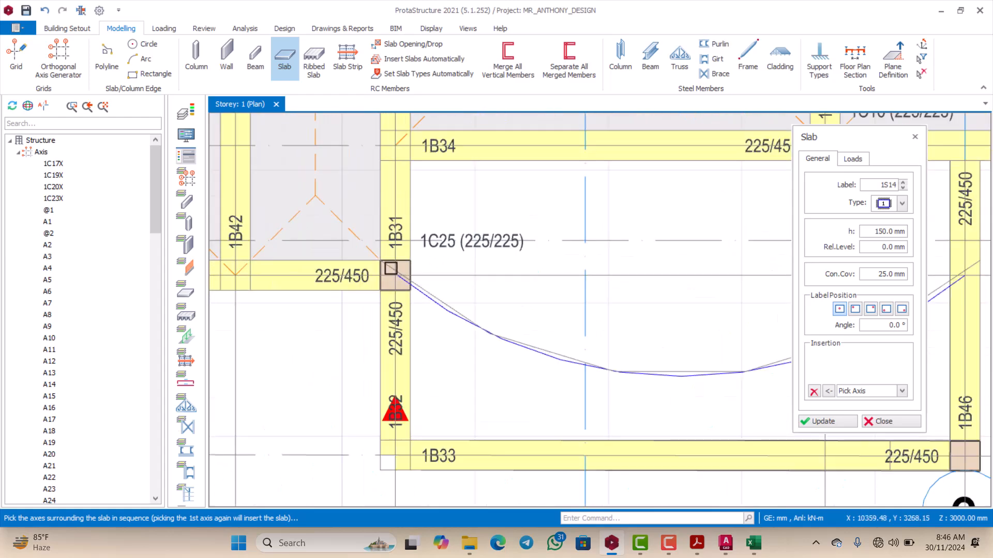
scroll(391, 269, down, 2)
scroll(390, 269, up, 3)
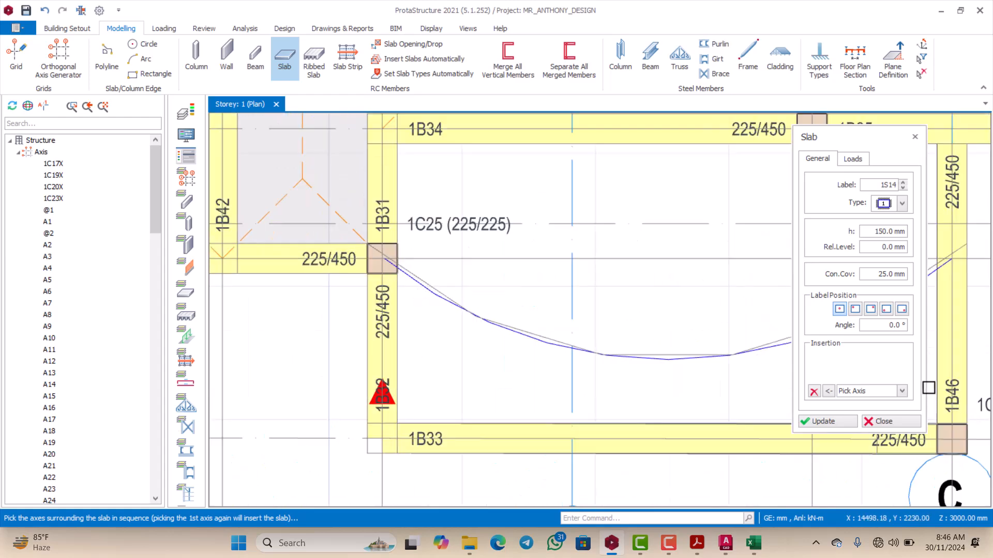
Step: Start the slab outline with the Pick Points method, picking the axis intersections at column 1C25 and at beam 1B46 where the curve ends
click(902, 391)
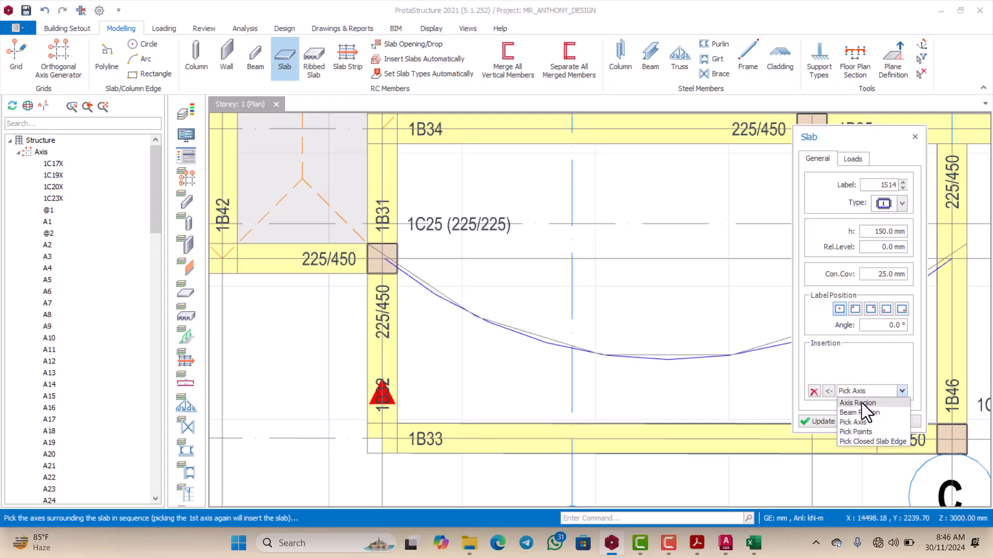
click(855, 432)
scroll(418, 252, down, 2)
scroll(387, 246, up, 3)
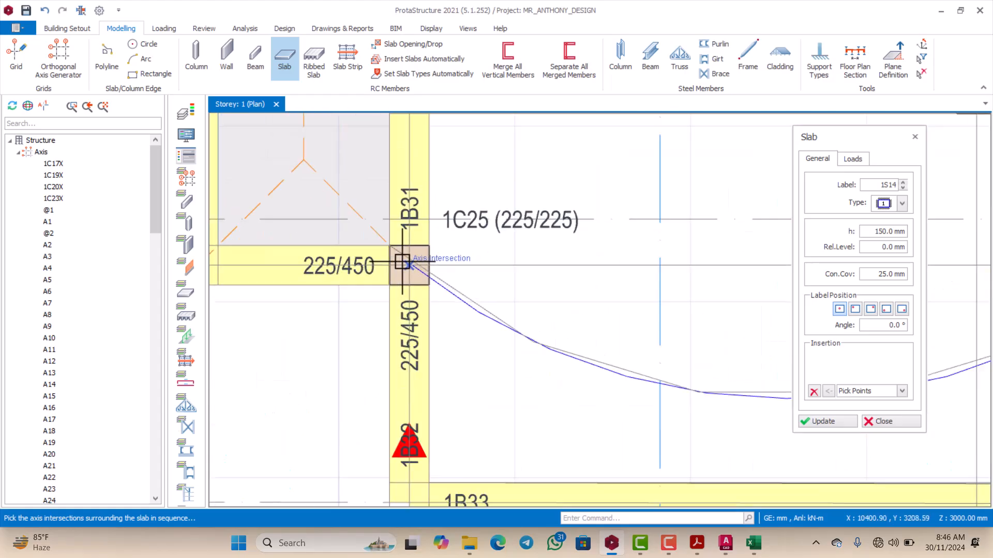
scroll(405, 260, down, 1)
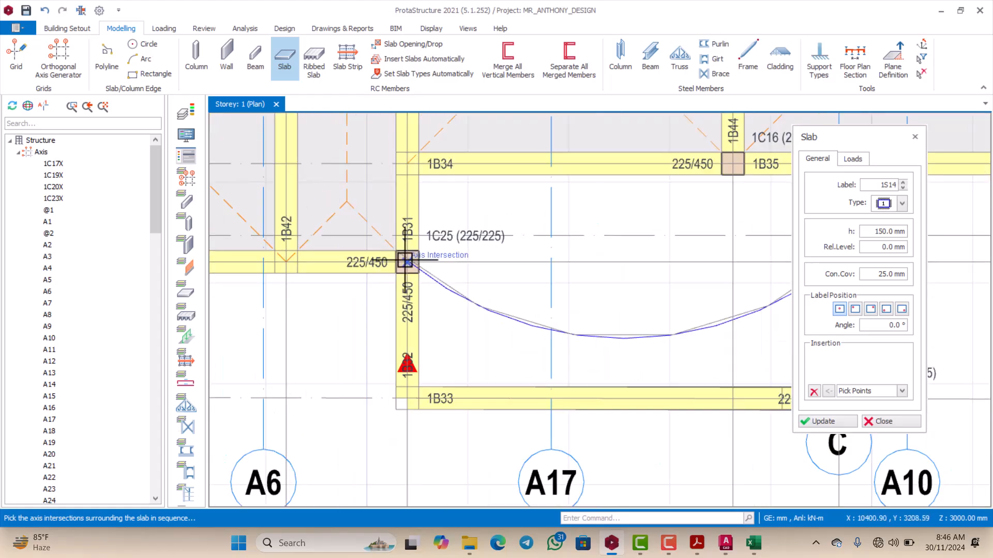
scroll(405, 260, up, 3)
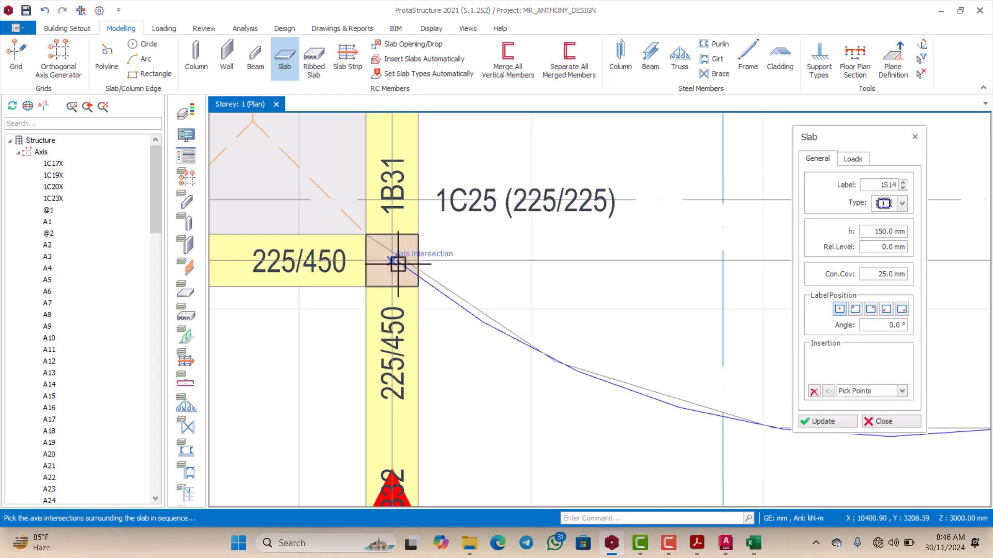
click(398, 264)
scroll(397, 264, down, 5)
scroll(617, 280, up, 1)
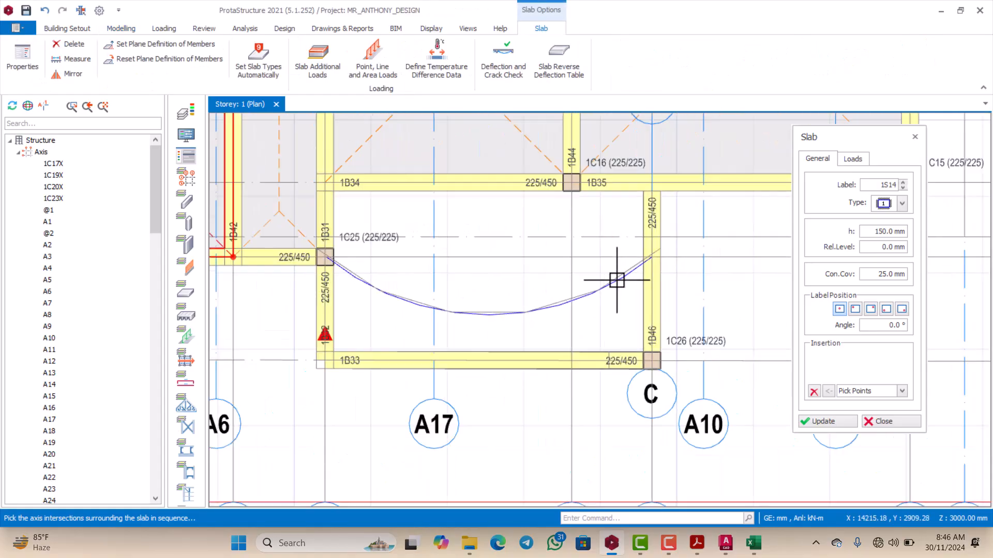
scroll(651, 258, up, 3)
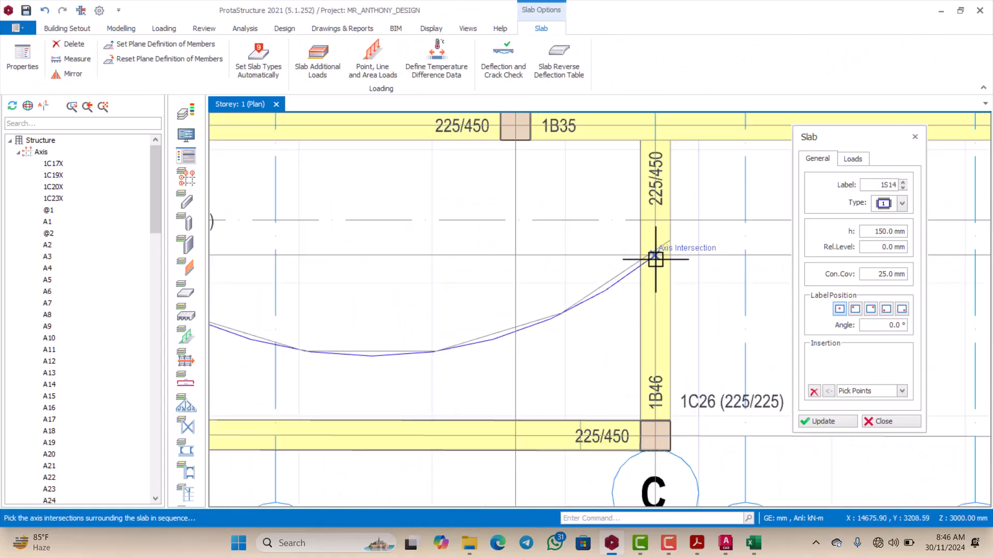
click(656, 259)
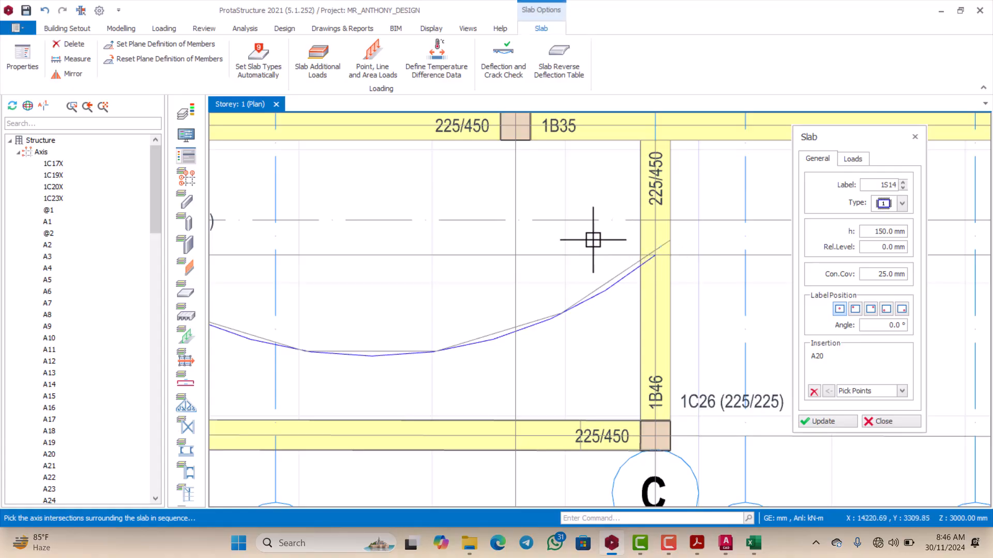
Step: Complete the slab outline through the A1 and A5 axis intersections on beams 1B35 and 1B34, closing it at column 1C25
scroll(610, 251, down, 2)
scroll(627, 262, up, 1)
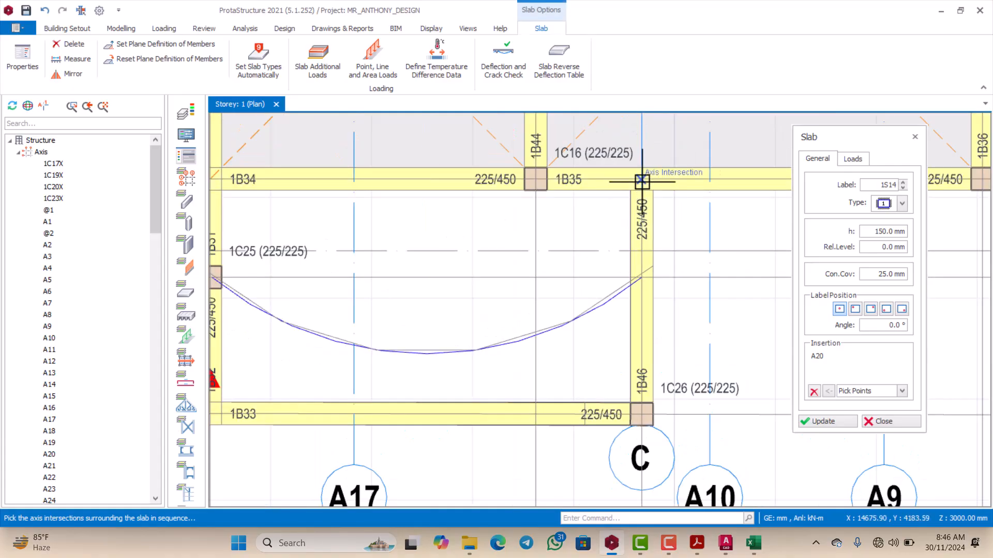
click(642, 181)
scroll(637, 179, down, 2)
scroll(510, 179, up, 3)
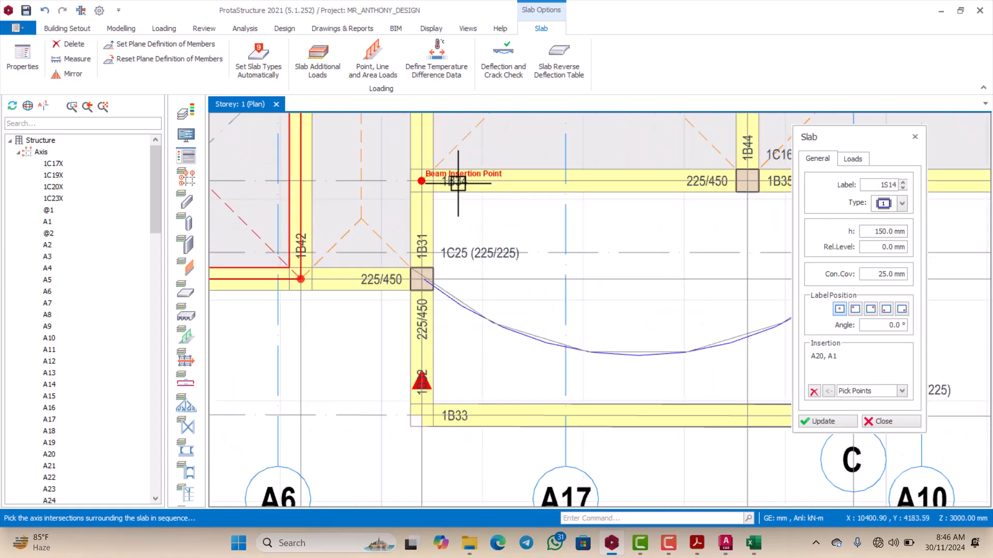
click(422, 180)
scroll(421, 256, down, 2)
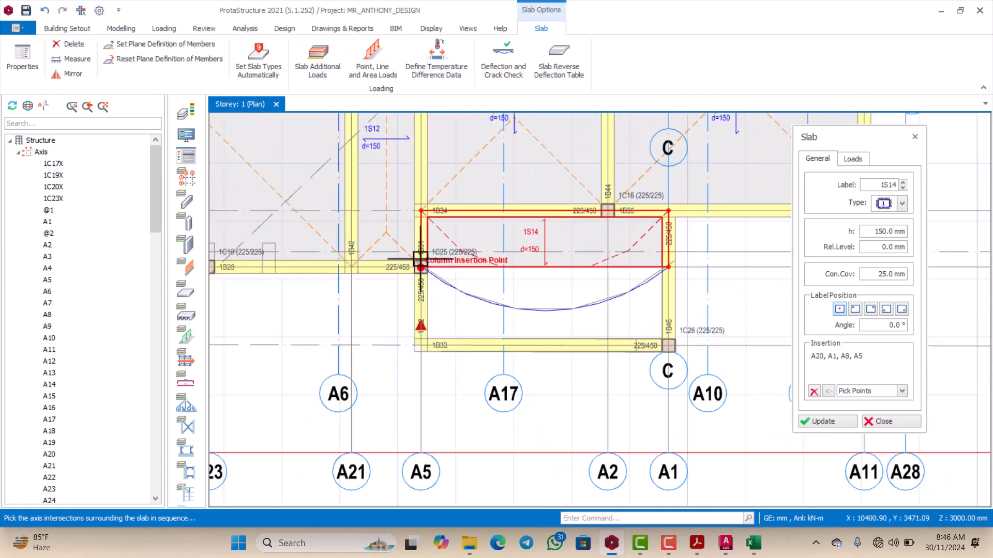
Step: Try to outline another slab by points between the lower edge of slab 1S14 and the curve, starting at column 1C25 and beam 1B46
scroll(549, 277, up, 1)
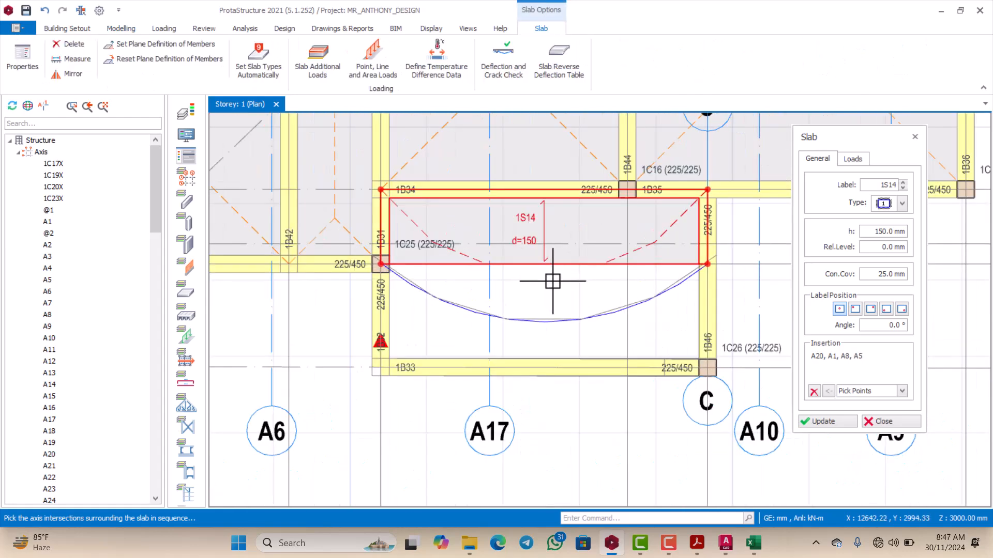
scroll(425, 289, up, 1)
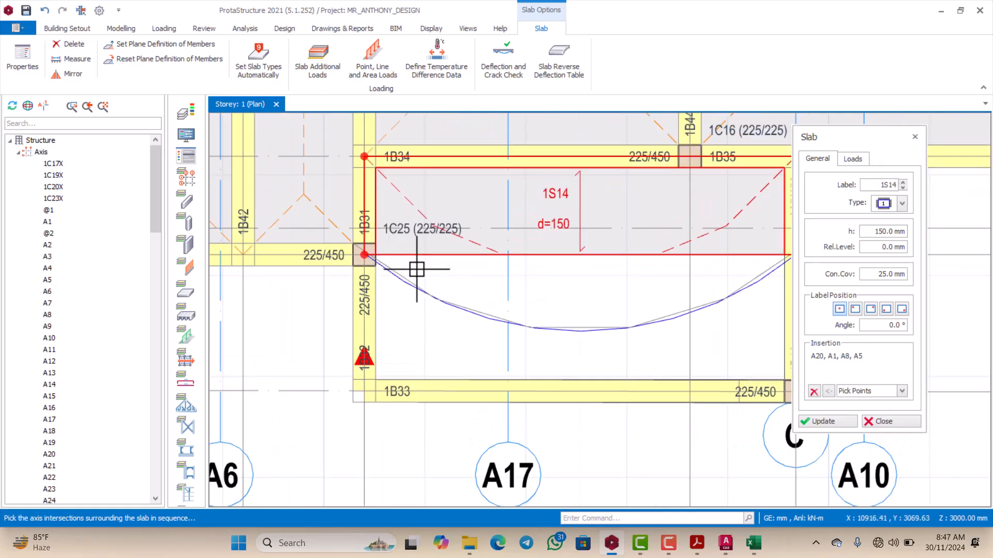
scroll(377, 259, up, 2)
scroll(374, 263, down, 1)
scroll(372, 263, down, 2)
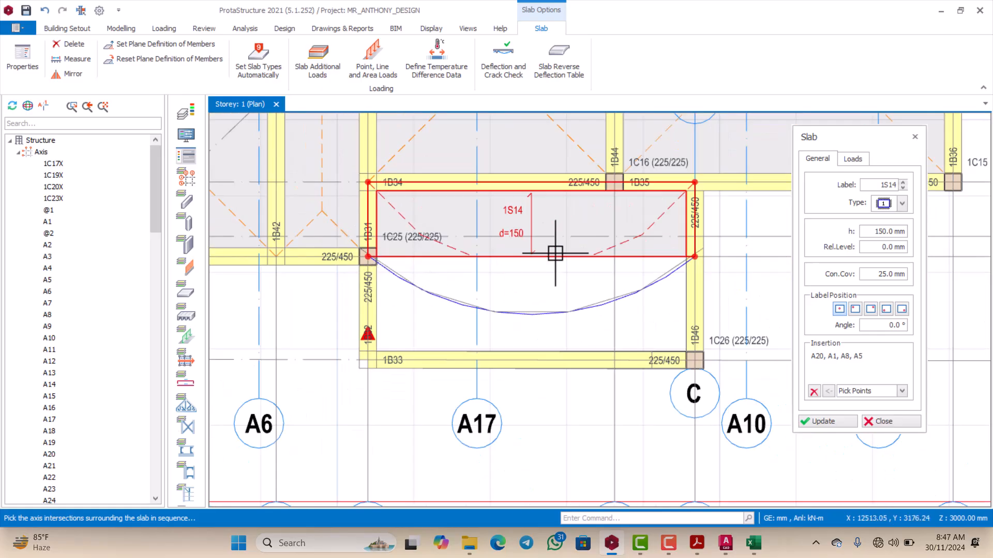
scroll(434, 265, up, 1)
scroll(353, 268, up, 1)
scroll(318, 241, up, 1)
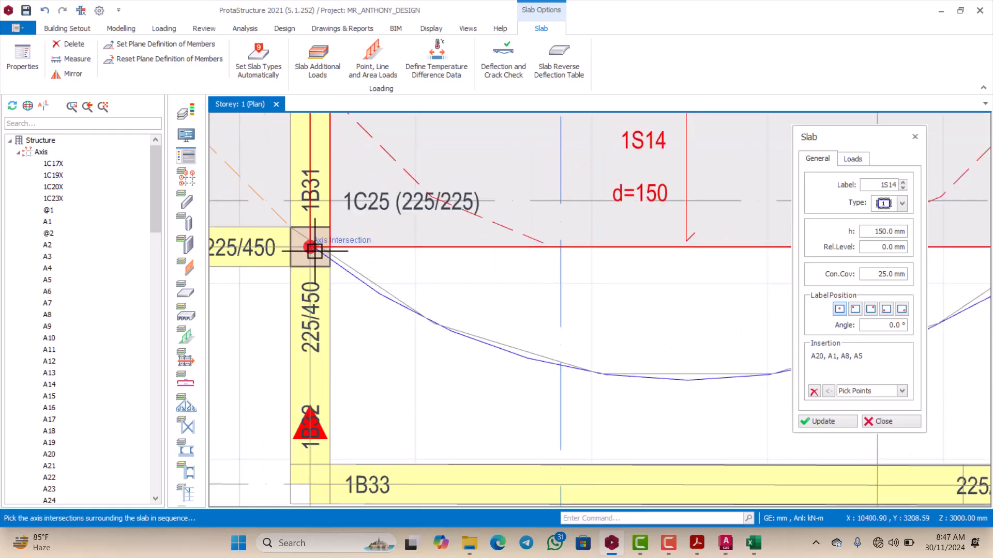
click(317, 239)
scroll(321, 260, down, 2)
scroll(566, 261, up, 1)
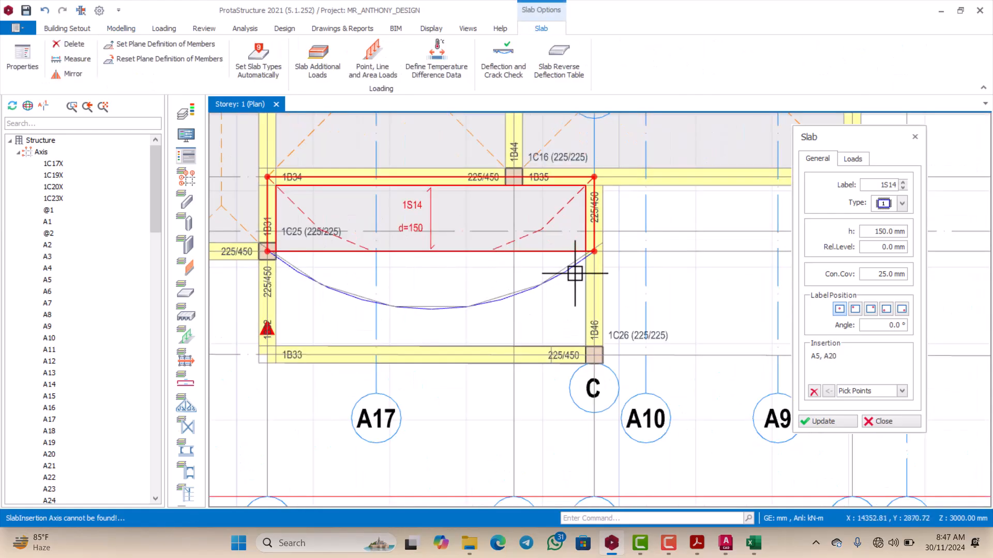
scroll(569, 258, up, 2)
click(607, 237)
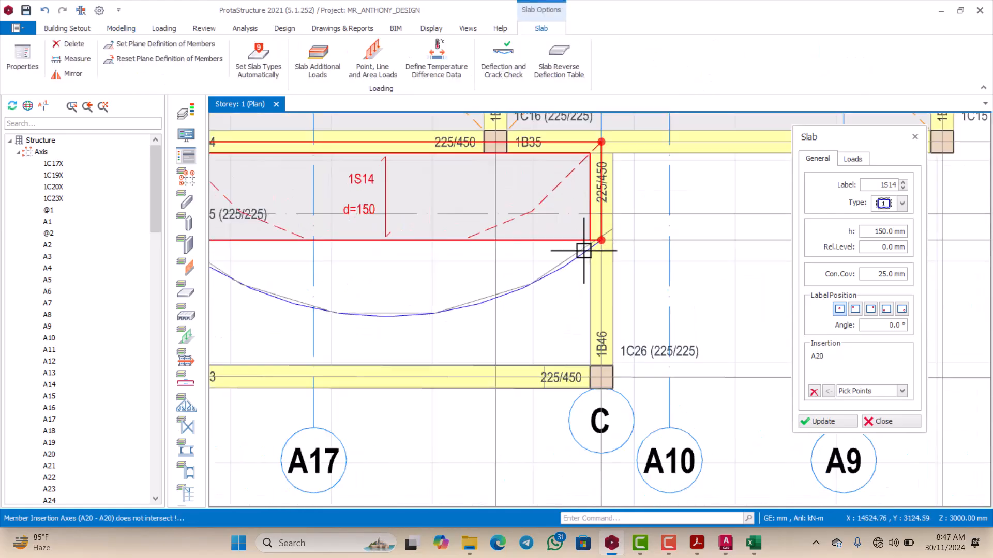
scroll(582, 248, down, 1)
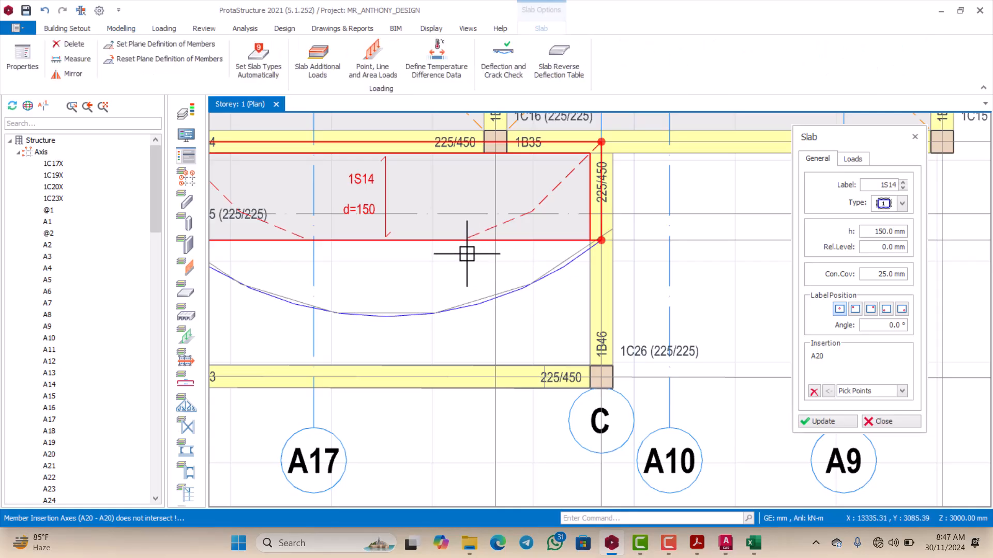
scroll(465, 251, down, 2)
Step: Open the properties of slab 1S14 and bring up its insertion method options
scroll(452, 279, up, 2)
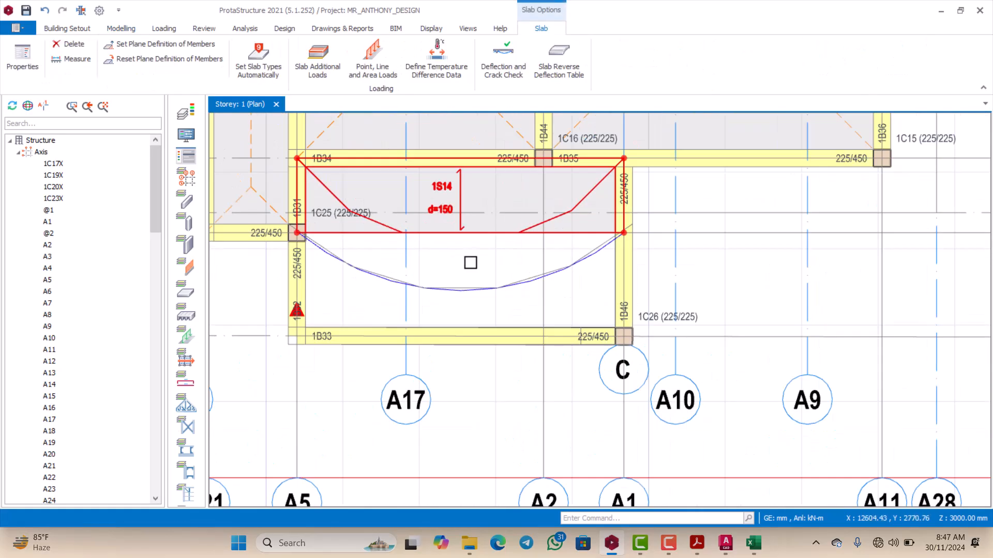
scroll(470, 263, down, 2)
scroll(473, 274, up, 2)
scroll(478, 267, down, 1)
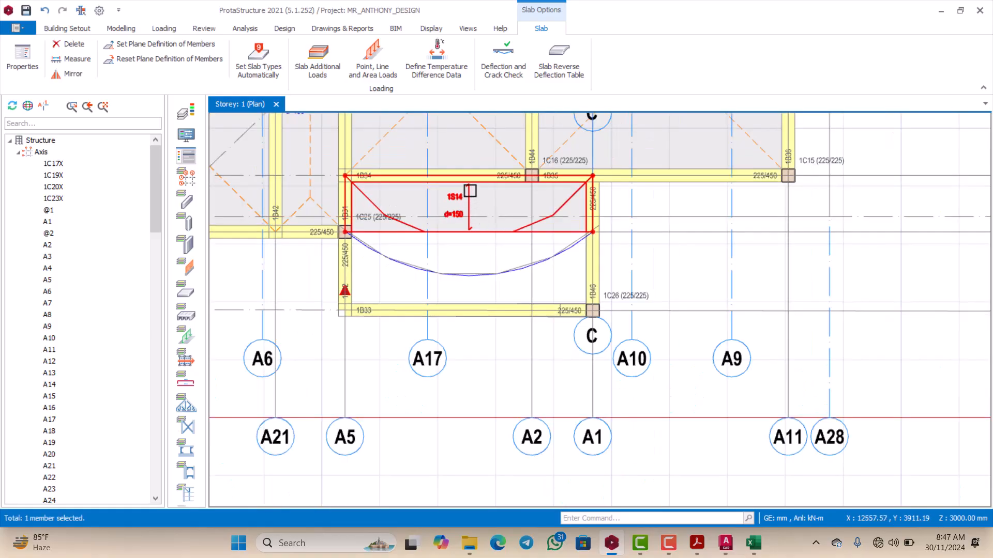
right_click(459, 195)
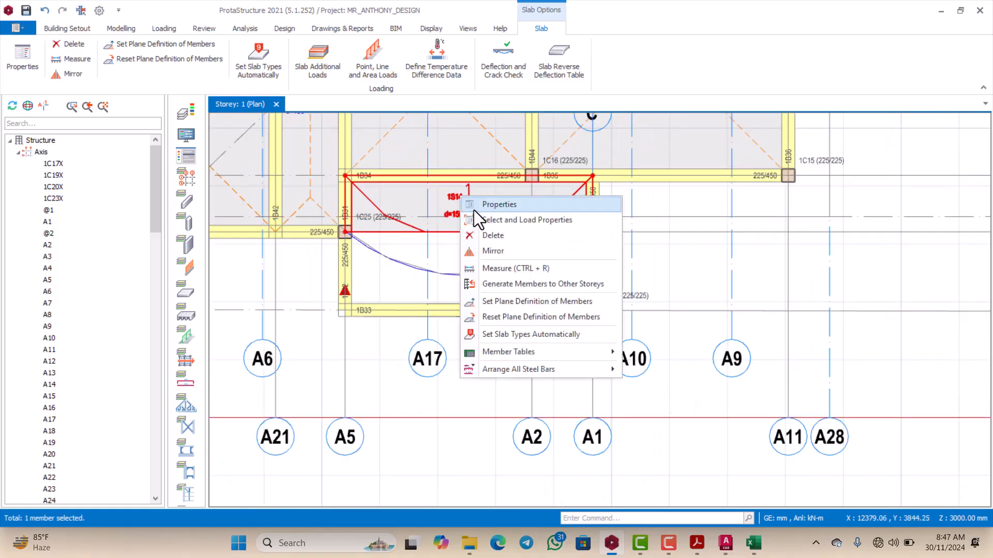
click(501, 204)
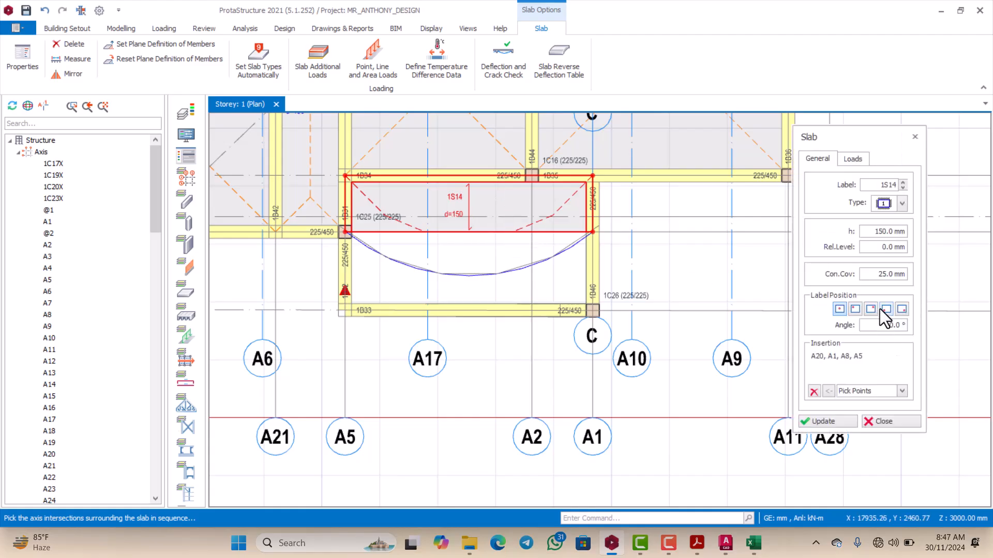
click(902, 390)
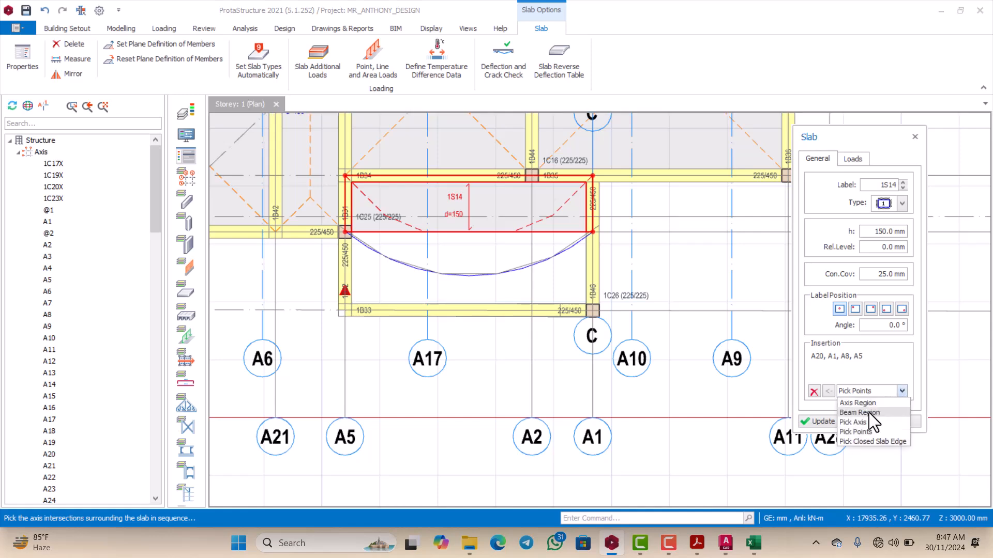
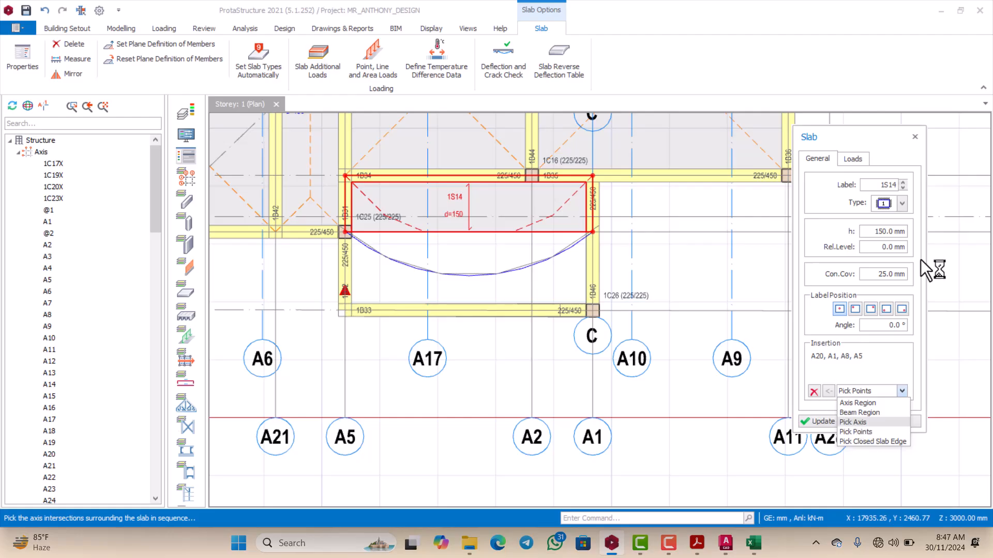
Step: Close the properties of slab 1S14 and clear its selection
click(915, 139)
click(915, 139)
scroll(535, 311, down, 2)
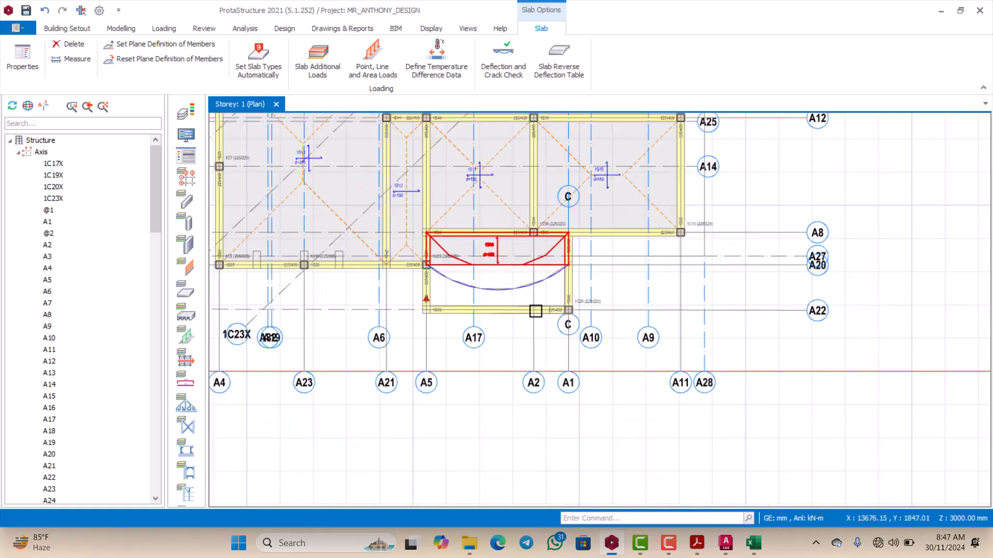
scroll(523, 312, up, 2)
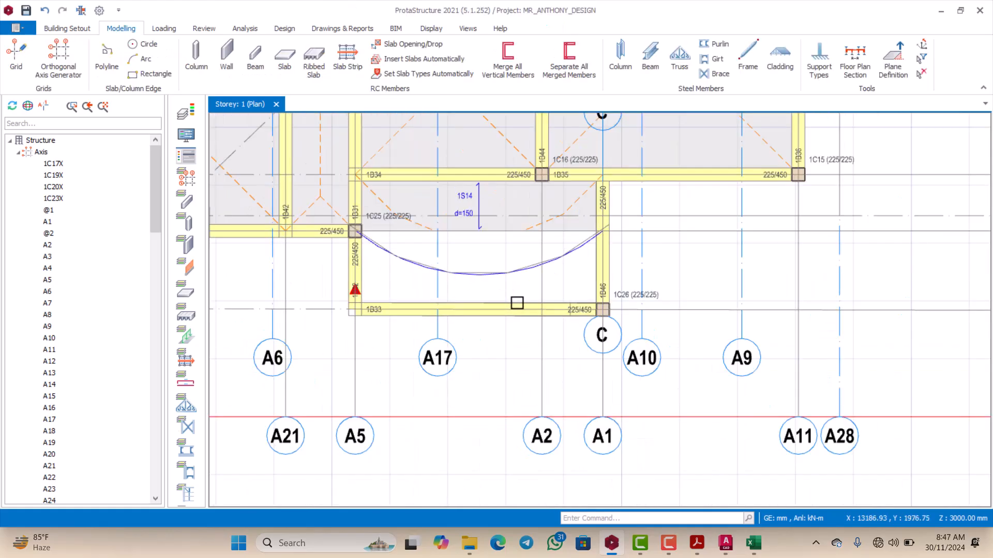
scroll(464, 293, down, 1)
scroll(428, 268, up, 1)
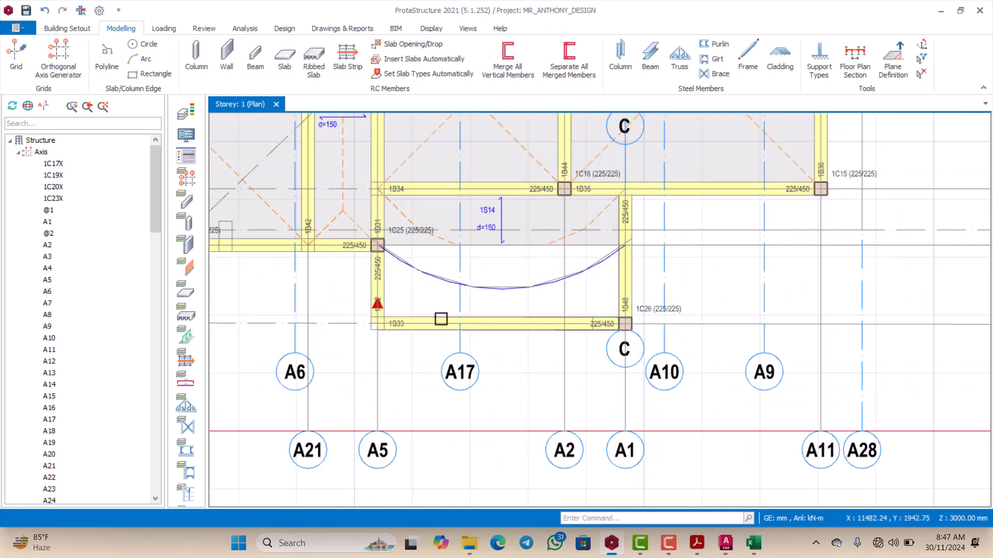
Step: Try to insert a beam with 1B33's properties between column 1C25 and the A20/A1 intersection on beam 1B46, and undo it
scroll(441, 321, up, 2)
click(704, 331)
right_click(705, 327)
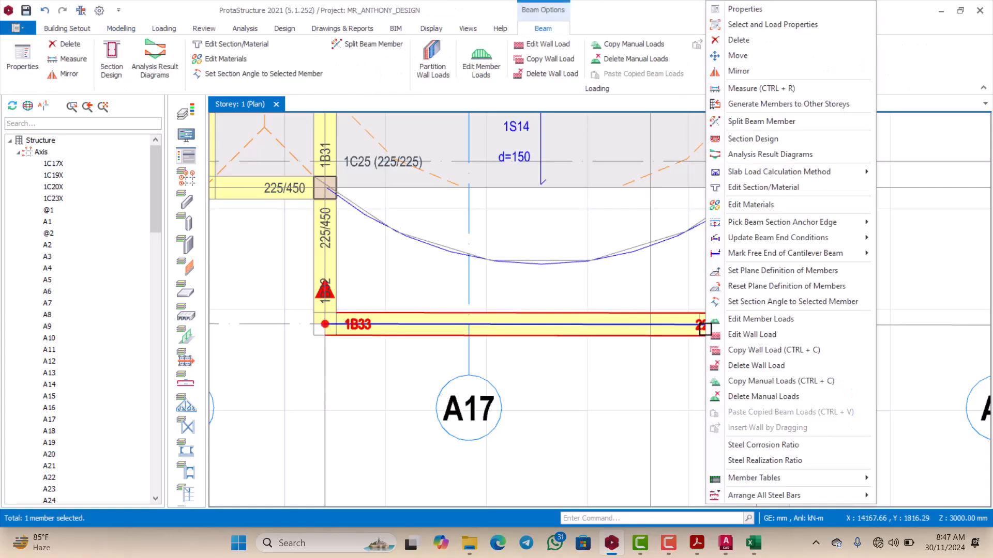
click(748, 10)
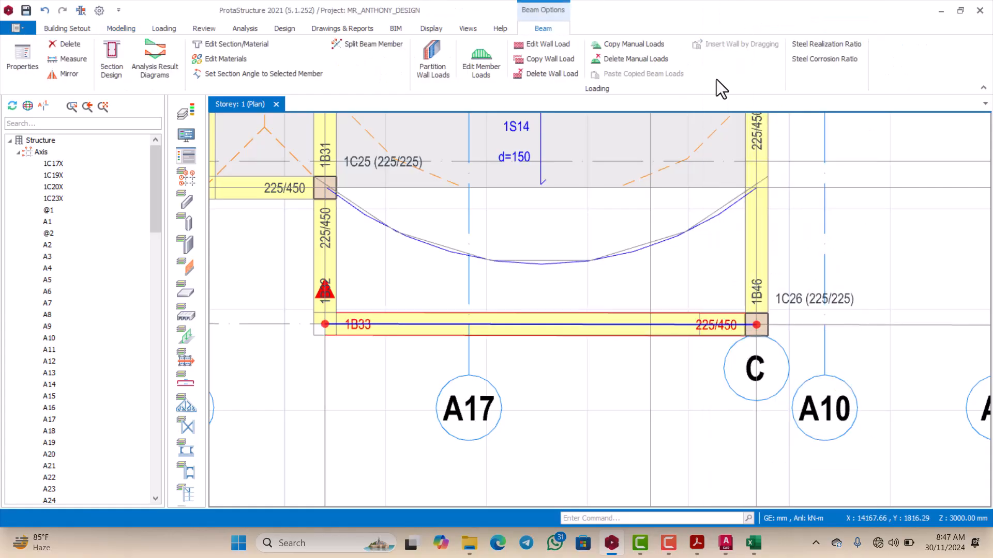
scroll(396, 214, up, 1)
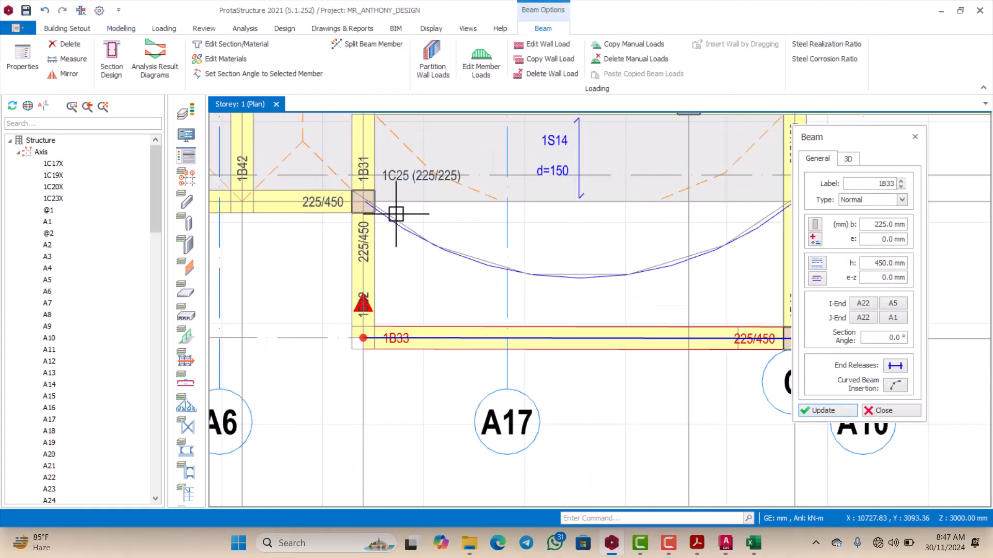
click(364, 202)
scroll(374, 209, down, 2)
scroll(564, 246, up, 1)
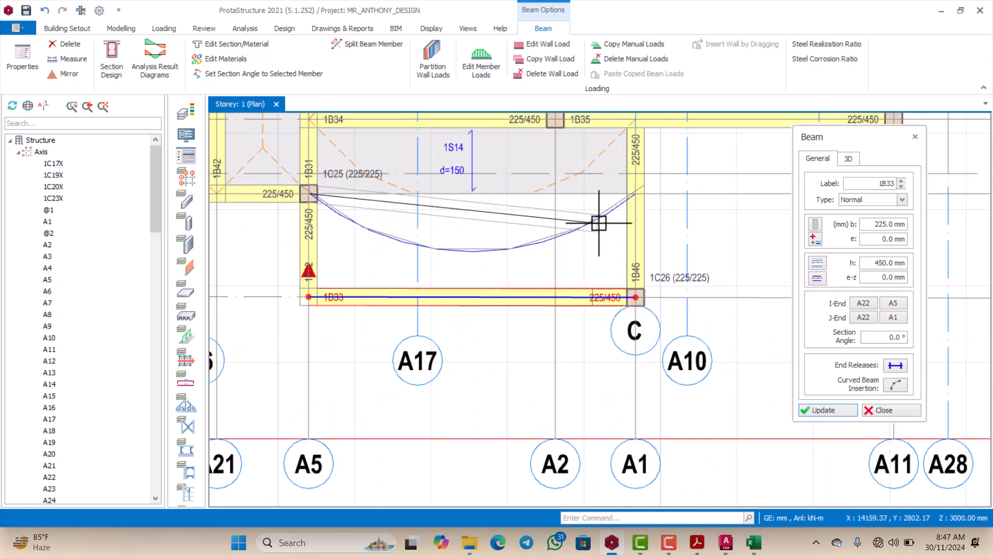
scroll(634, 195, up, 1)
click(637, 195)
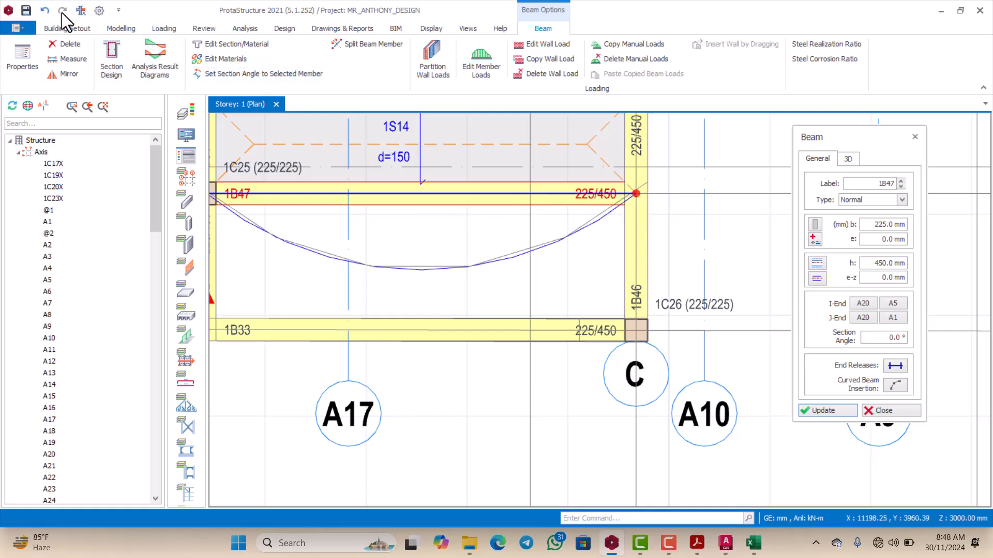
click(45, 11)
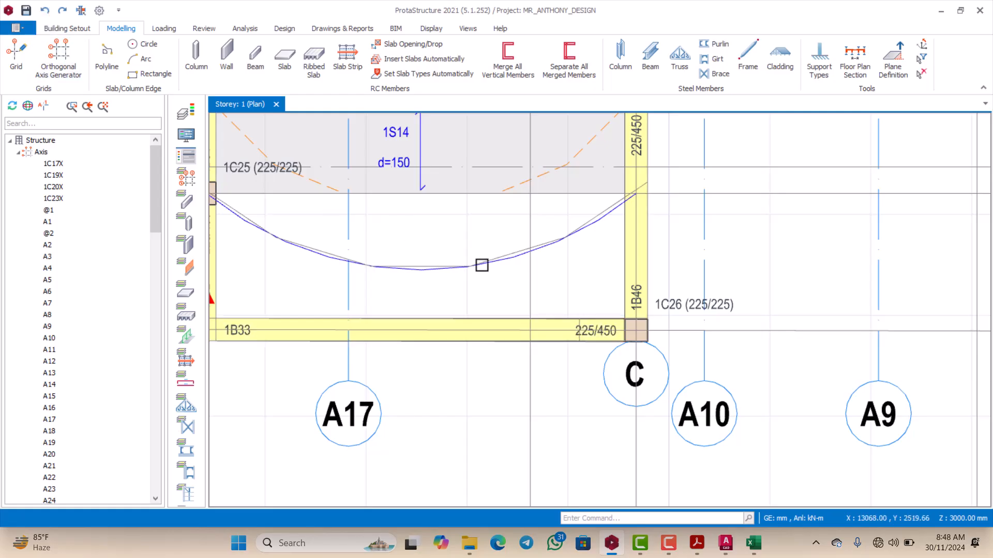
scroll(466, 258, down, 1)
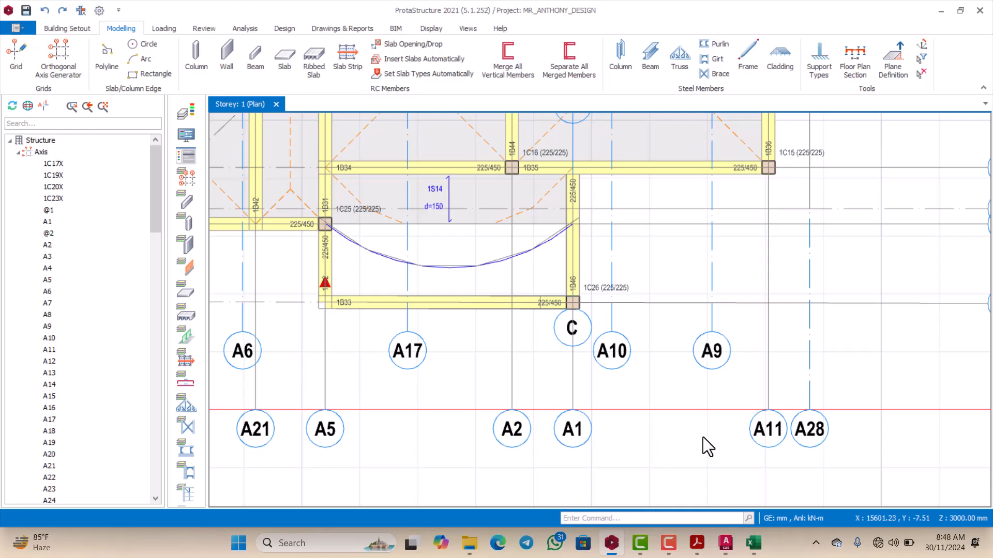
scroll(666, 433, down, 1)
scroll(492, 267, up, 2)
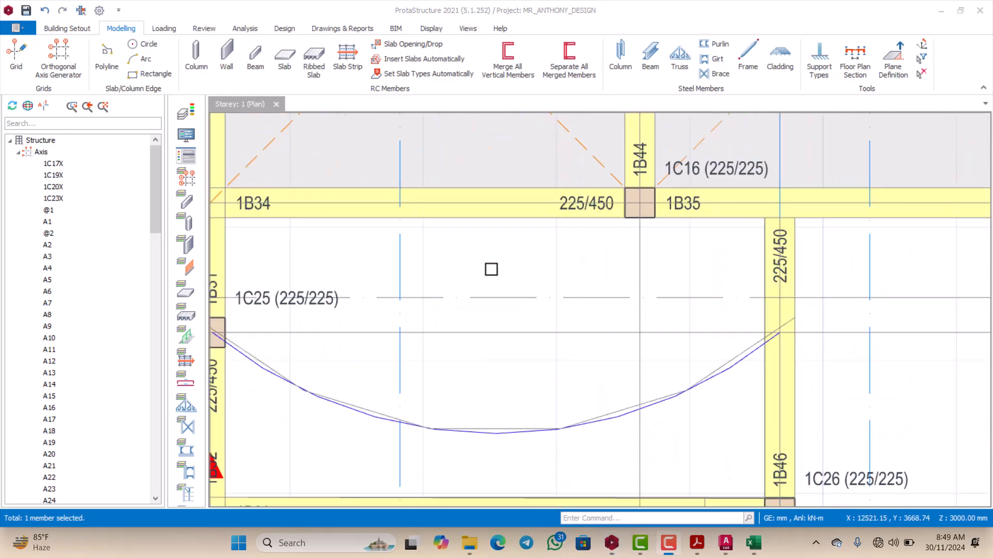
scroll(492, 266, down, 2)
scroll(494, 261, up, 3)
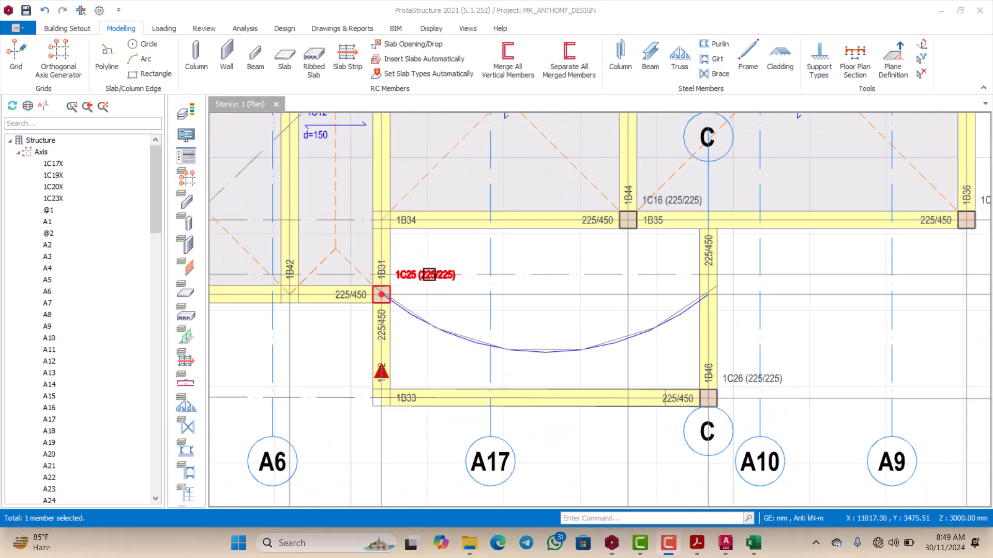
scroll(460, 264, down, 2)
scroll(459, 263, up, 2)
scroll(517, 257, down, 2)
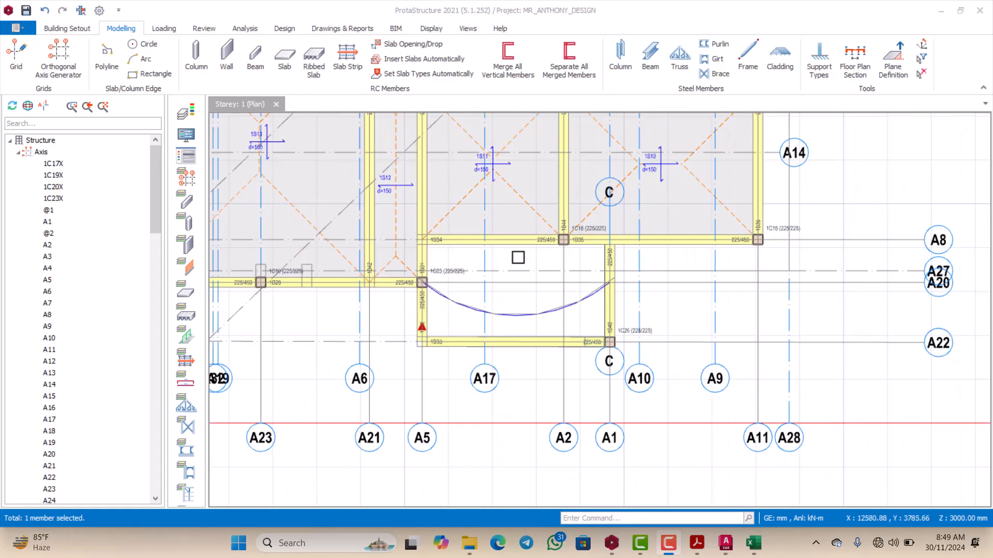
scroll(492, 251, up, 1)
scroll(494, 270, down, 1)
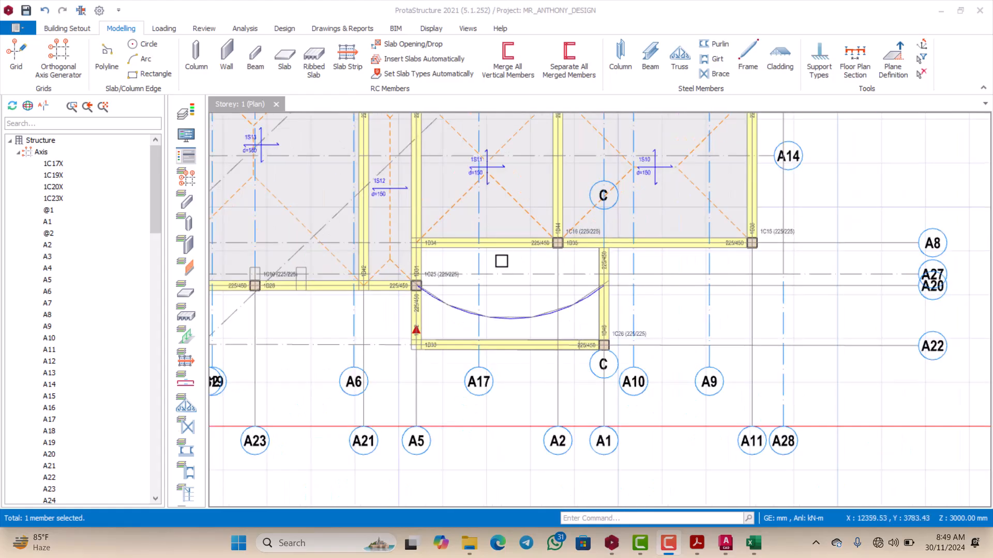
scroll(501, 262, up, 1)
scroll(501, 263, down, 1)
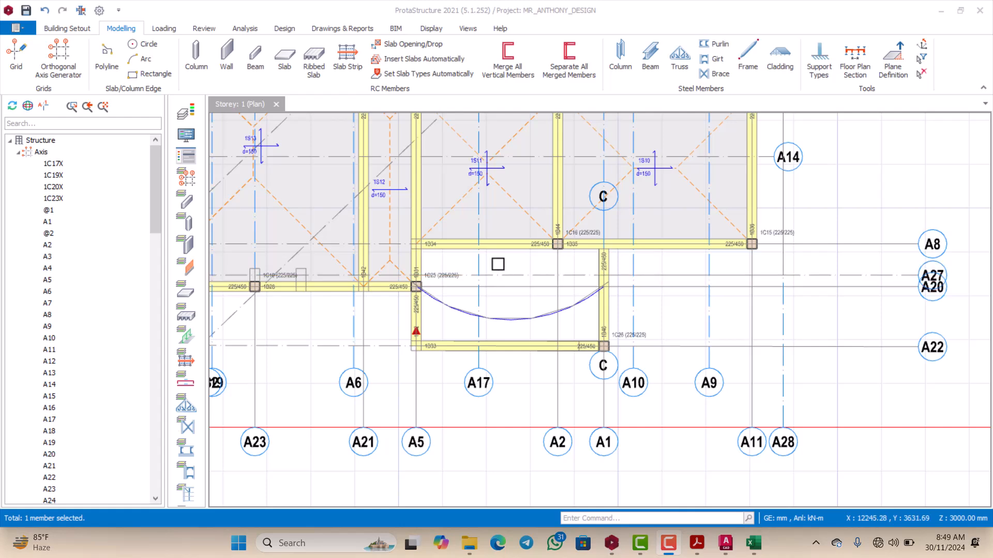
scroll(498, 264, down, 2)
scroll(503, 261, up, 2)
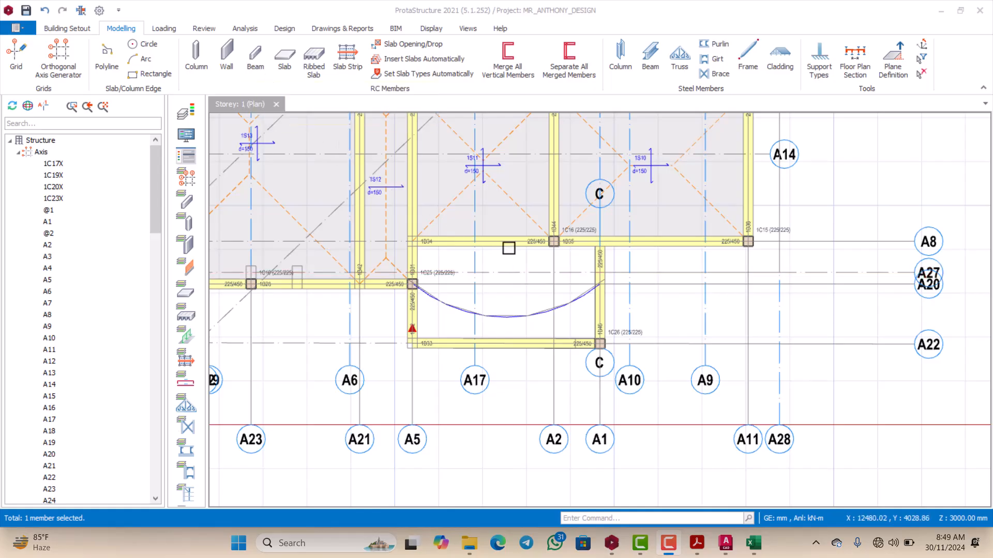
Step: Open the properties of beam 1B35 and choose curved beam insertion
scroll(583, 248, up, 3)
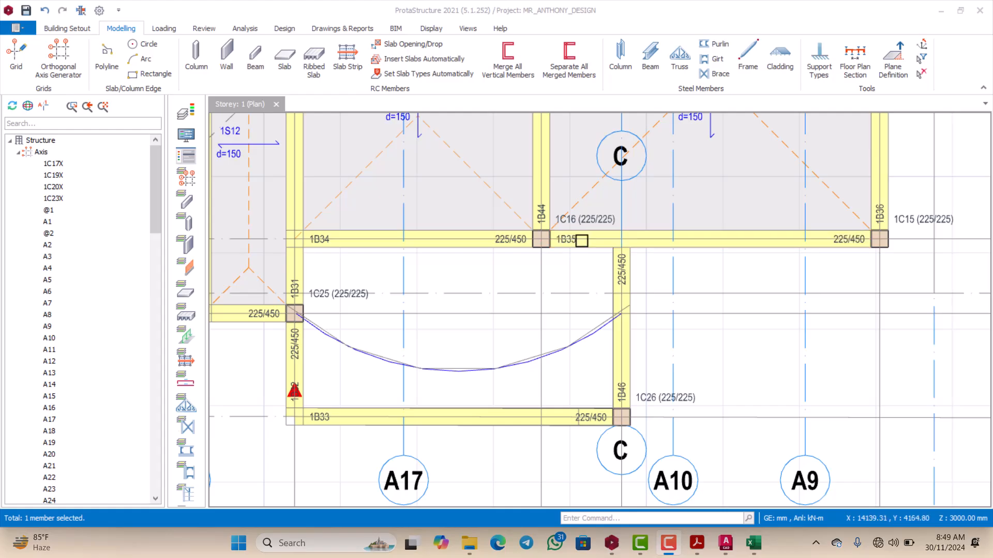
click(571, 247)
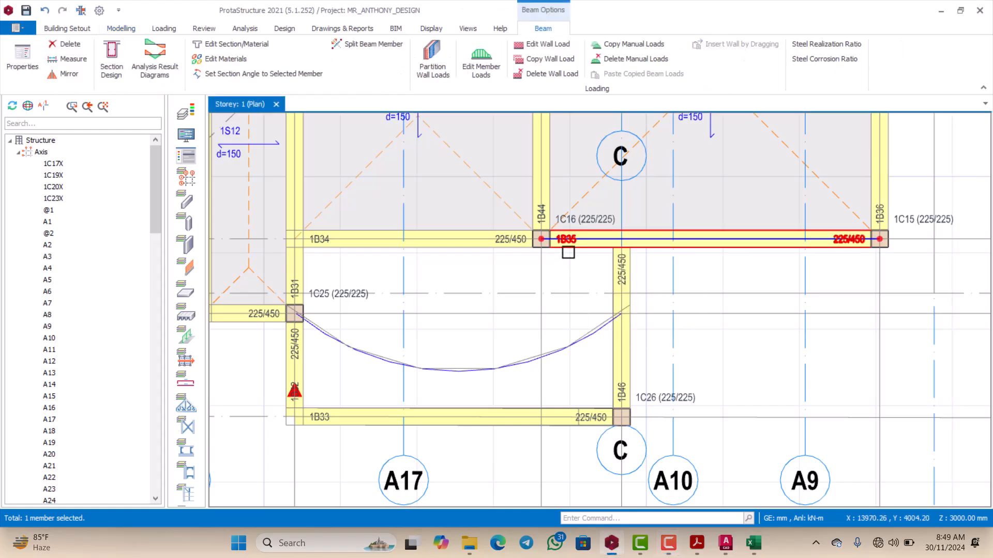
right_click(571, 243)
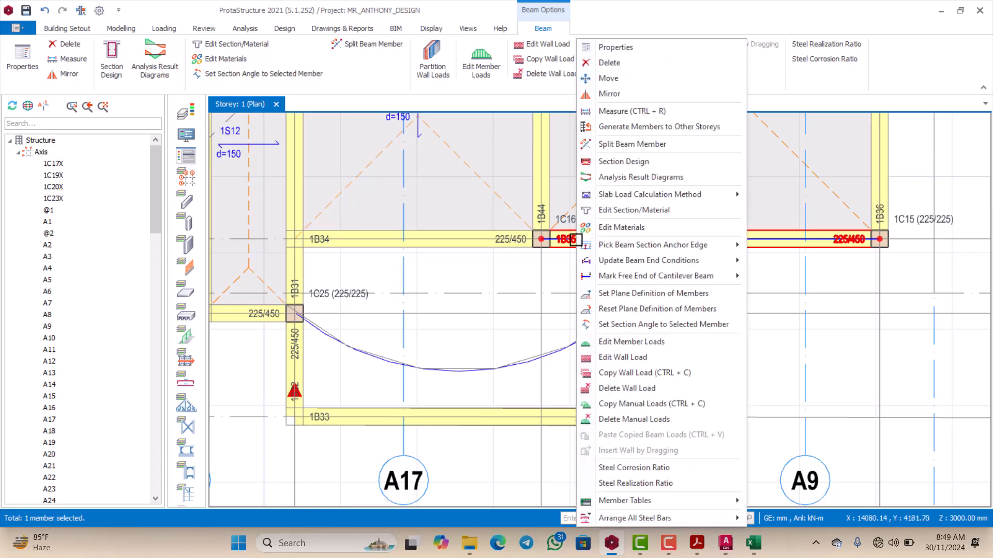
click(609, 48)
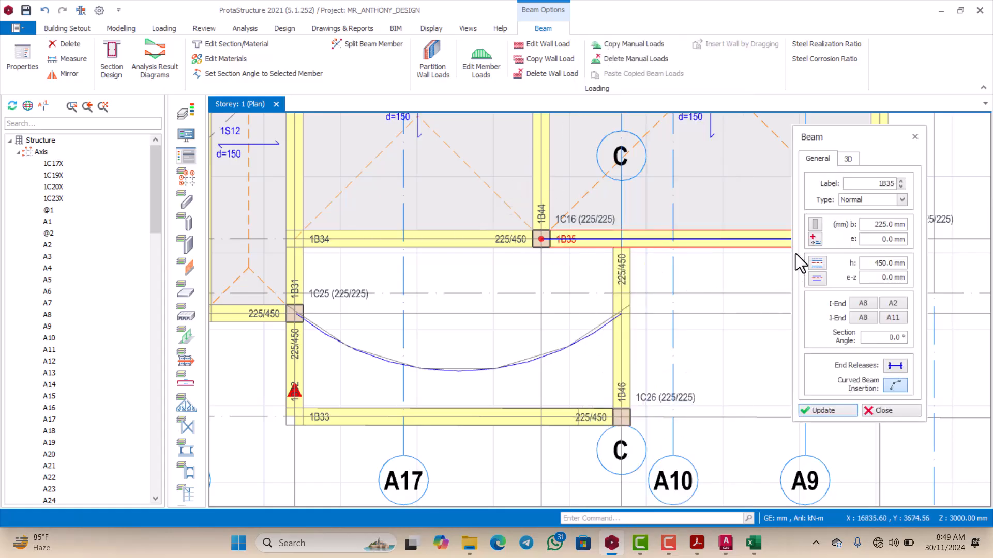
click(894, 385)
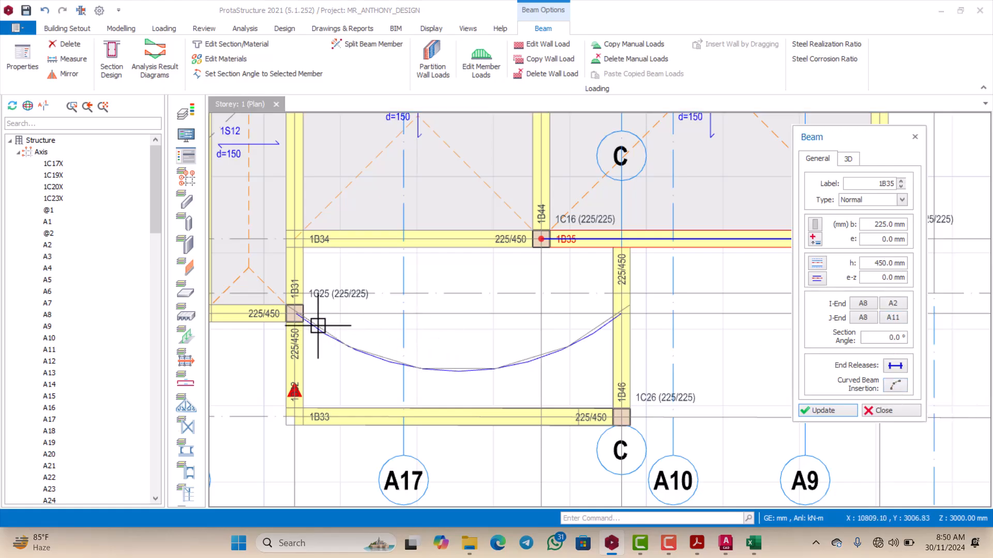
Step: Try to insert the beam from column 1C25 to the A20/A1 intersection on beam 1B46, and remove the straight beam
scroll(306, 319, up, 3)
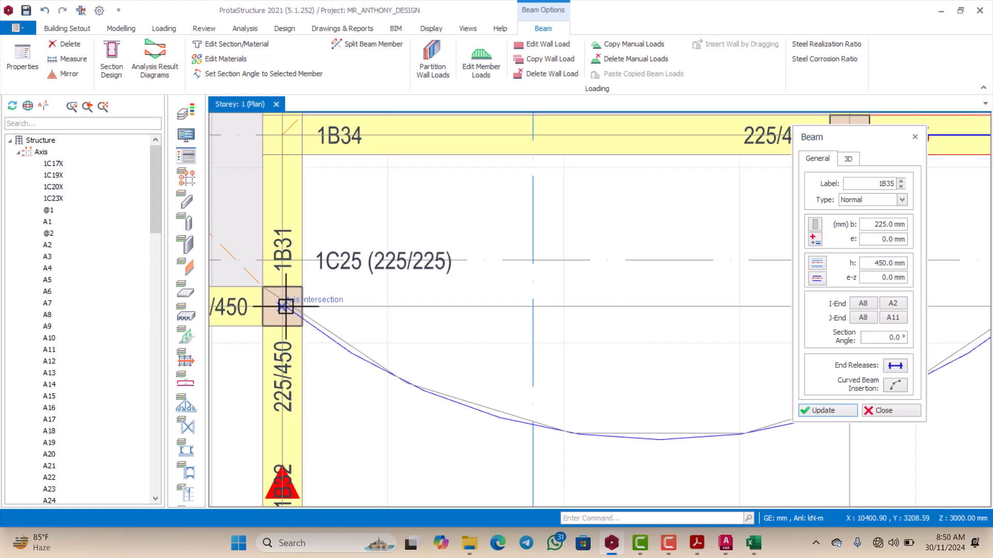
scroll(292, 314, down, 3)
scroll(492, 337, up, 5)
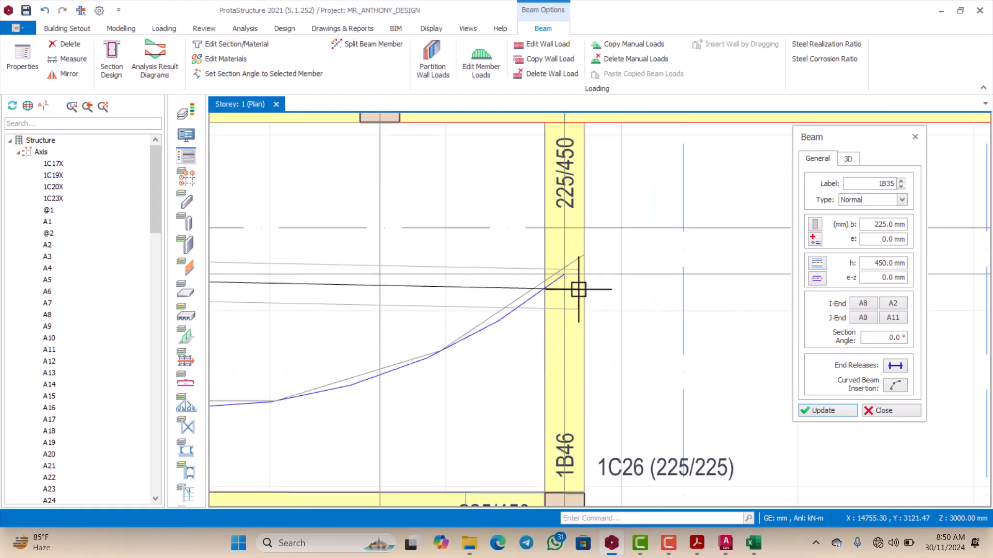
click(565, 274)
scroll(565, 274, down, 3)
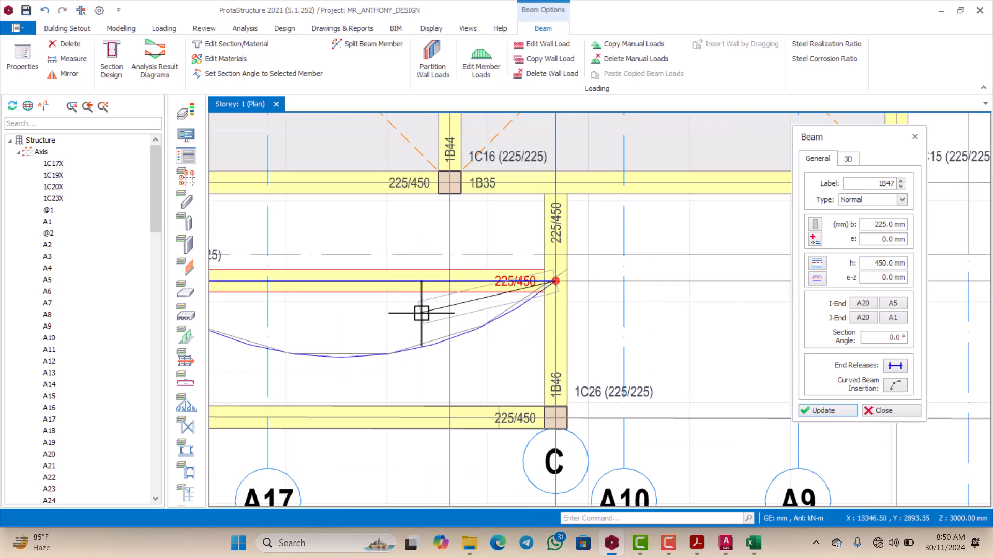
scroll(490, 315, down, 2)
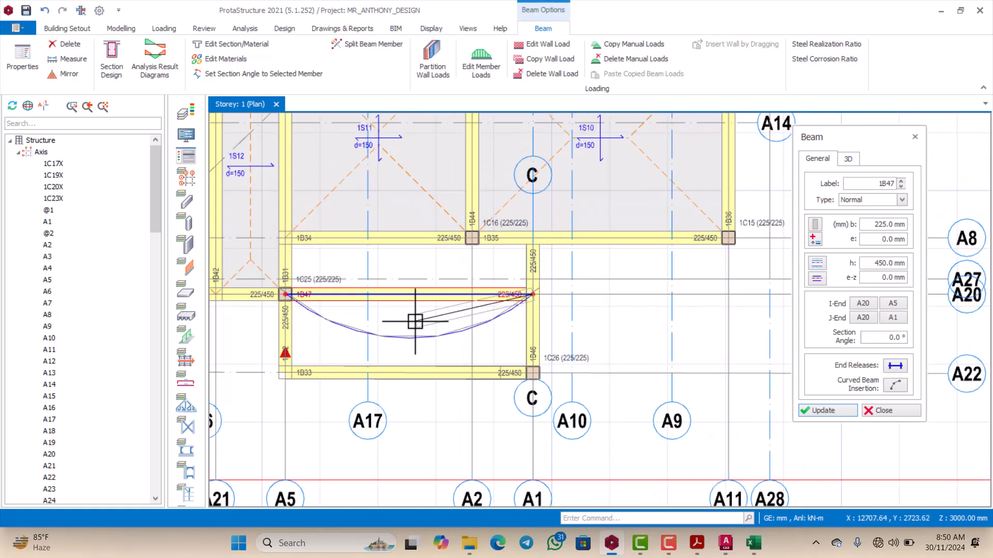
scroll(414, 323, up, 1)
click(474, 300)
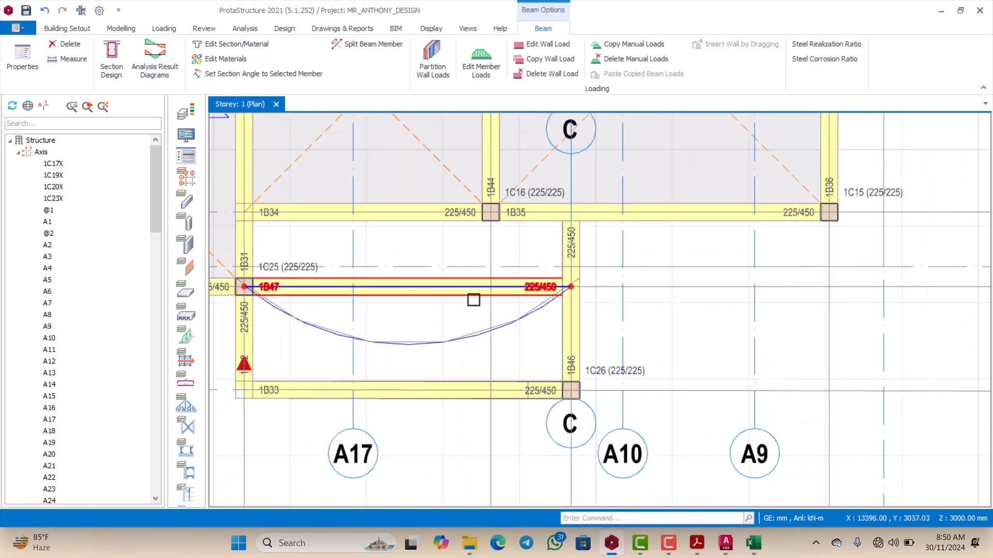
key(Escape)
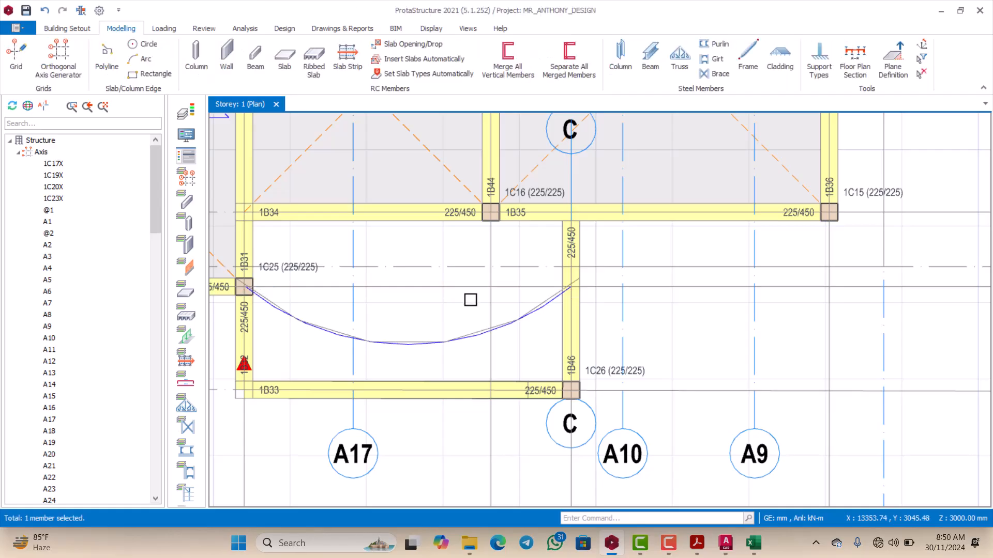
Step: Start a new beam with a width of 225 mm, a depth of 450 mm and curved beam insertion enabled
scroll(459, 312, down, 2)
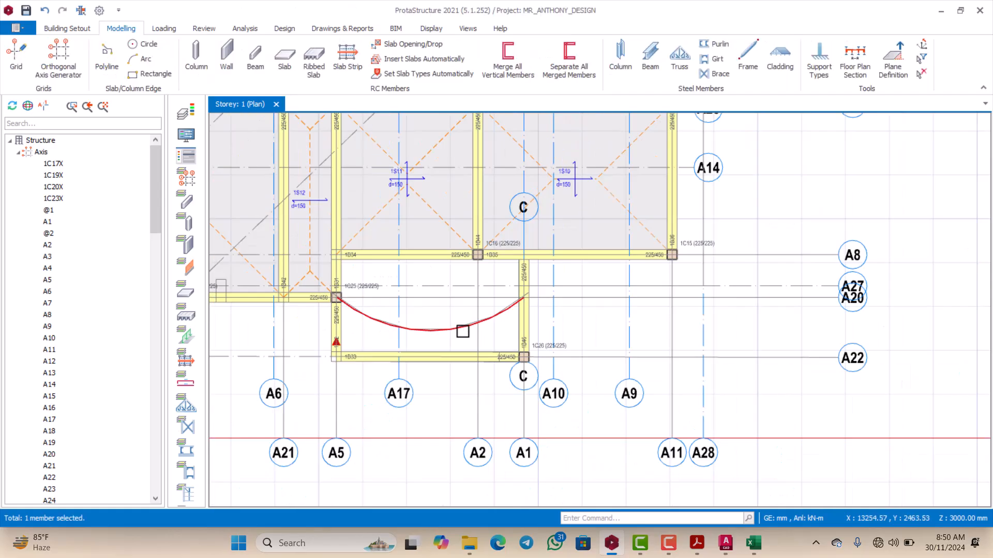
click(255, 61)
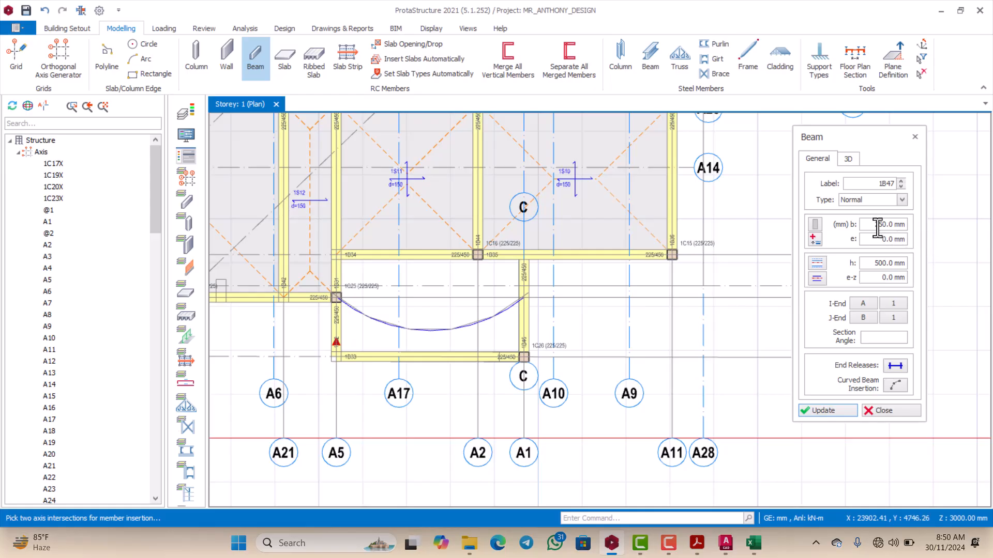
drag(869, 222, 891, 224)
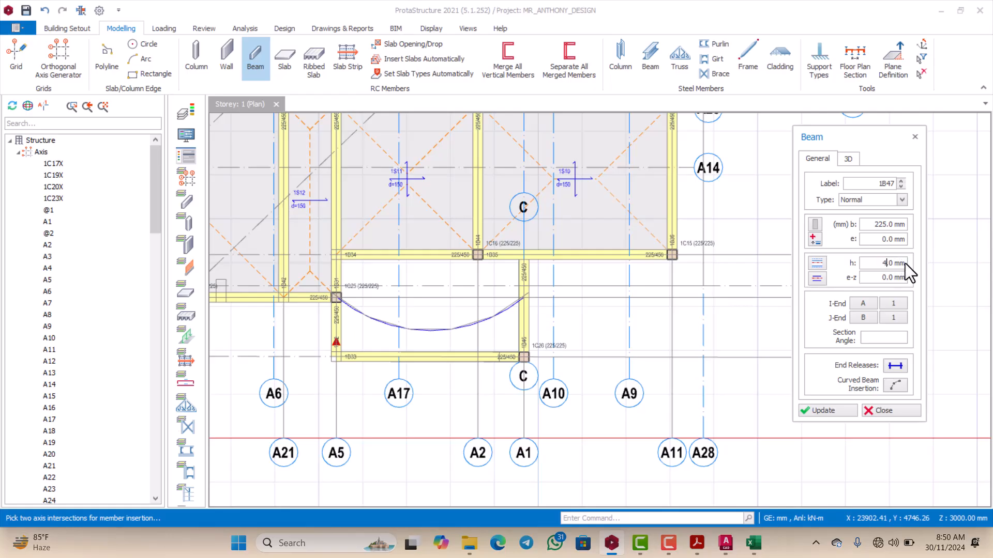
text(50)
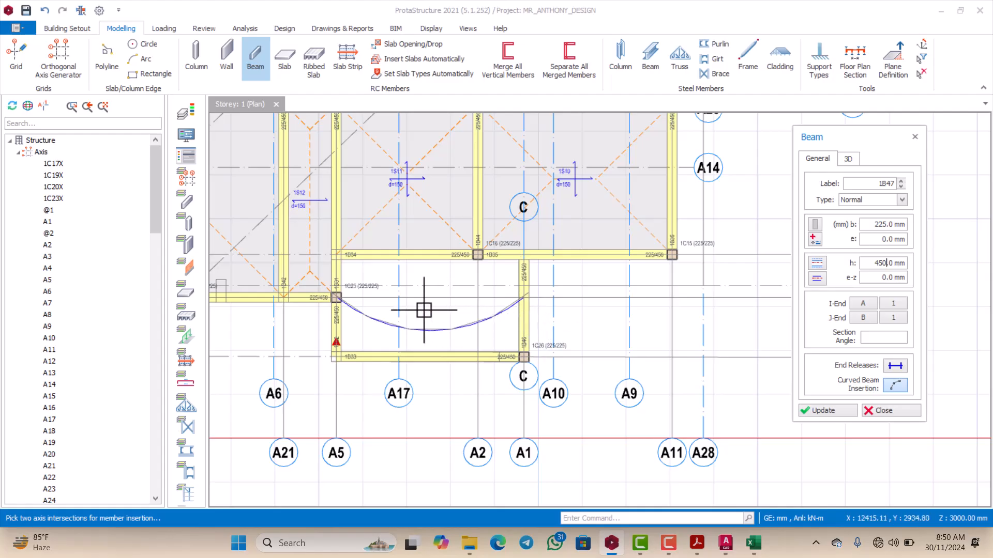
Step: Insert the curved 225/450 beam from column 1C25 to the A20/A1 intersection on beam 1B46, following the reference arc through its midpoint
scroll(328, 292, up, 5)
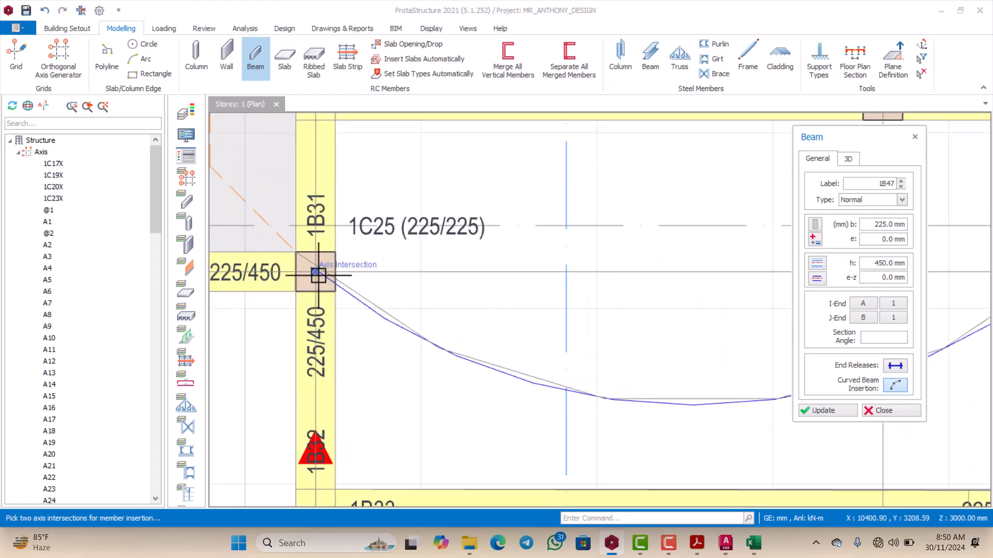
scroll(318, 275, down, 4)
scroll(655, 300, up, 2)
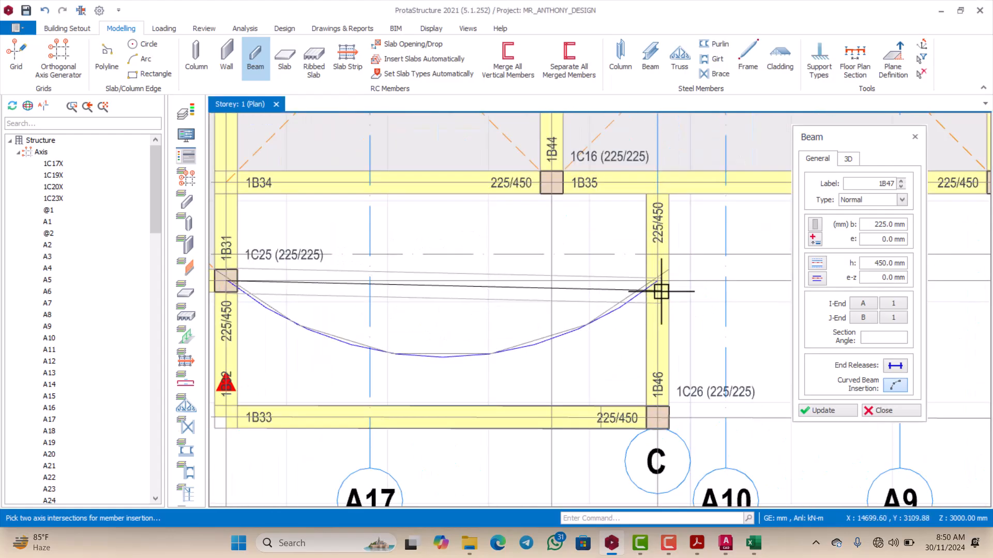
scroll(661, 289, up, 2)
click(658, 282)
scroll(569, 315, down, 1)
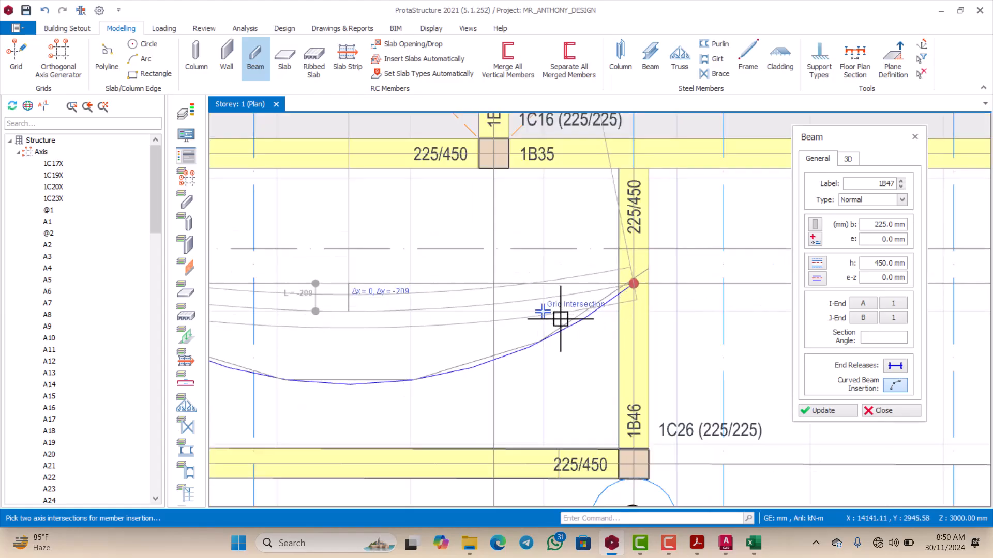
scroll(383, 332, down, 1)
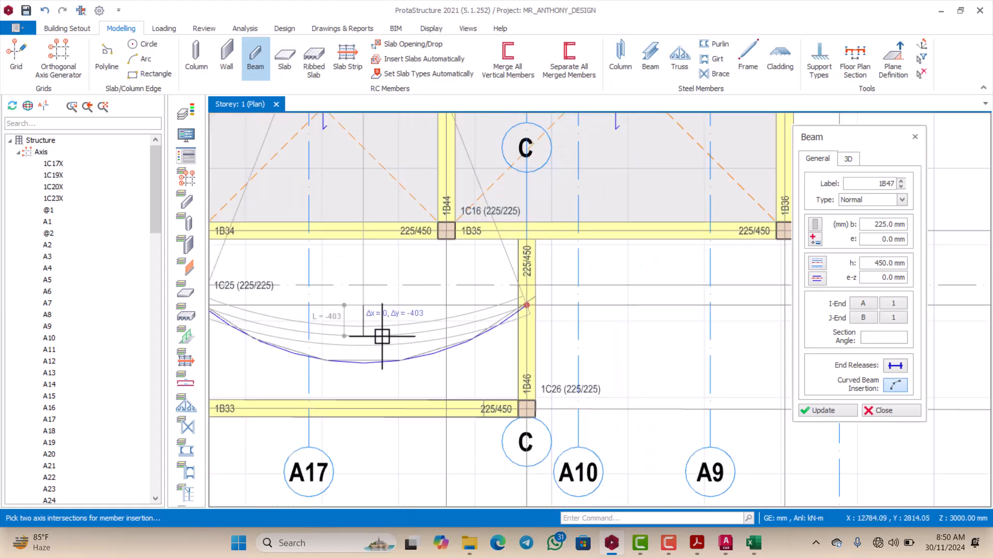
click(355, 360)
scroll(395, 344, down, 3)
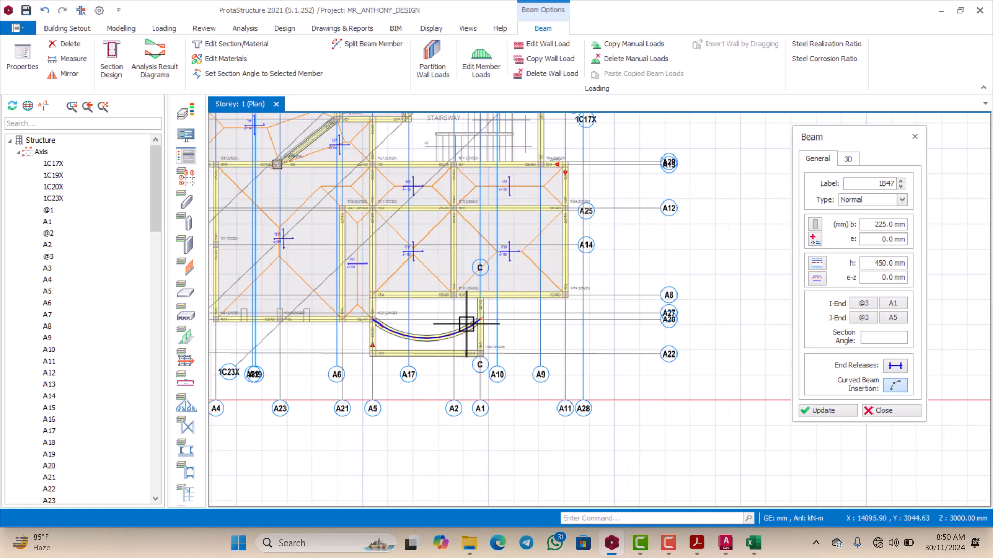
scroll(412, 325, up, 2)
scroll(412, 325, up, 2)
key(Escape)
scroll(480, 300, down, 2)
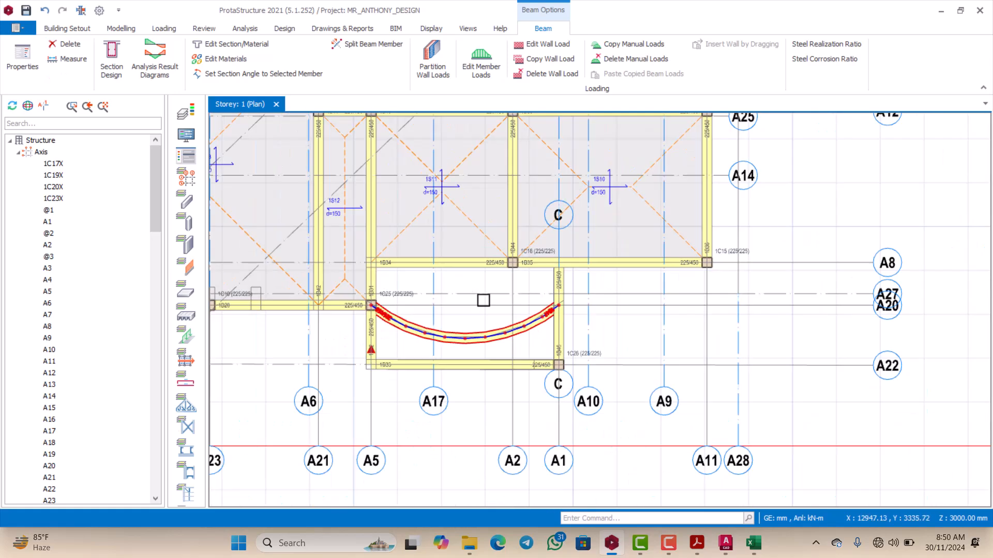
Step: Load slab 1S10's properties and try to insert a 150 mm slab by beam region in the bay with the curved beam
scroll(482, 311, down, 2)
scroll(471, 293, up, 3)
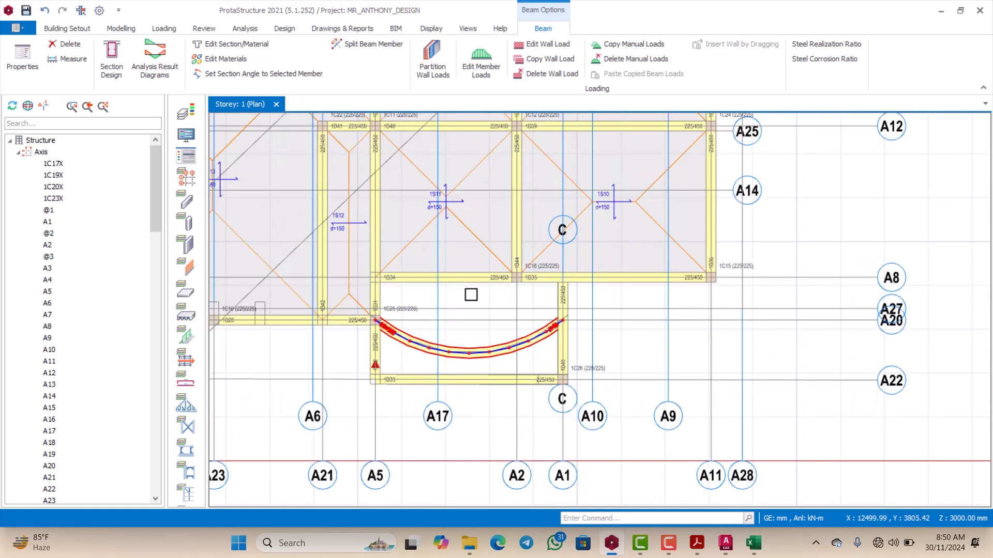
scroll(508, 265, down, 2)
click(617, 201)
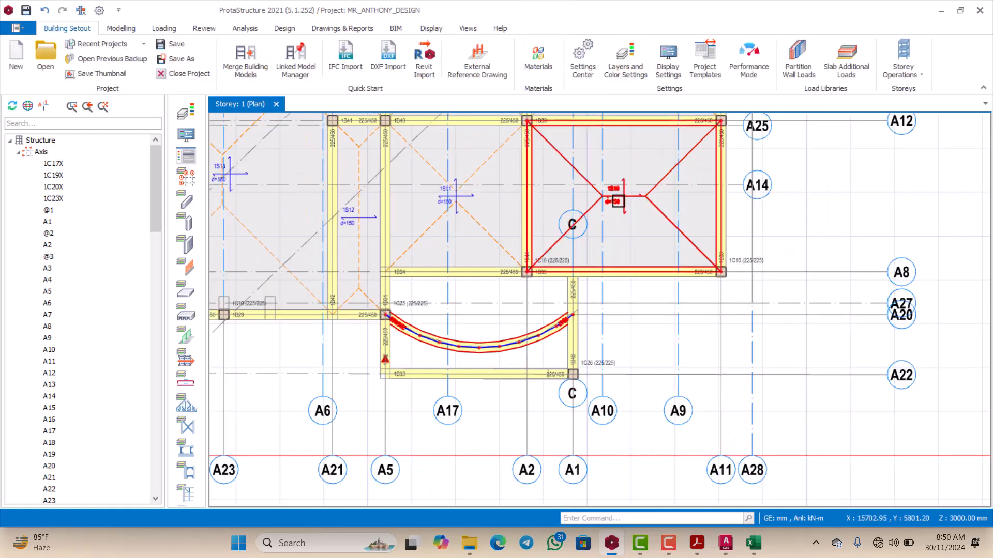
right_click(617, 201)
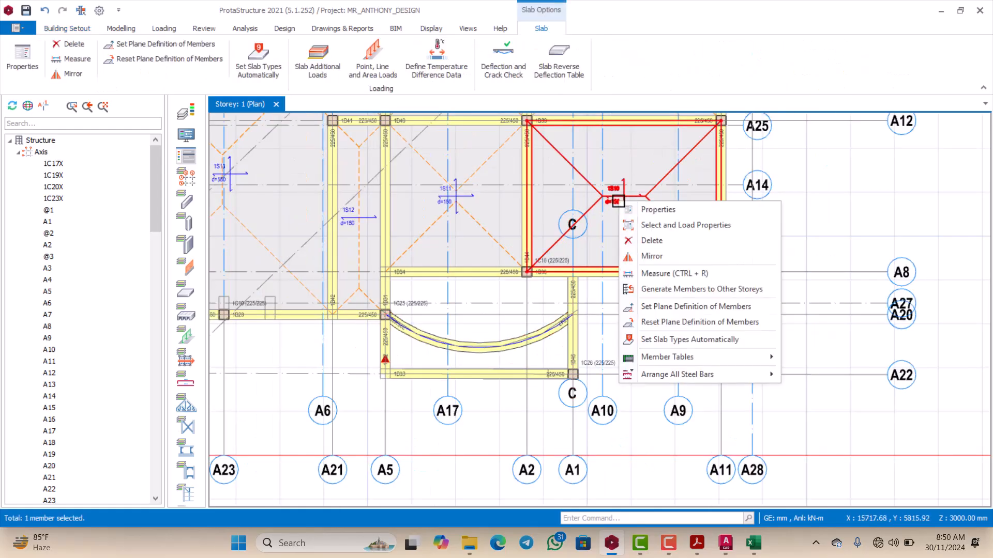
click(644, 209)
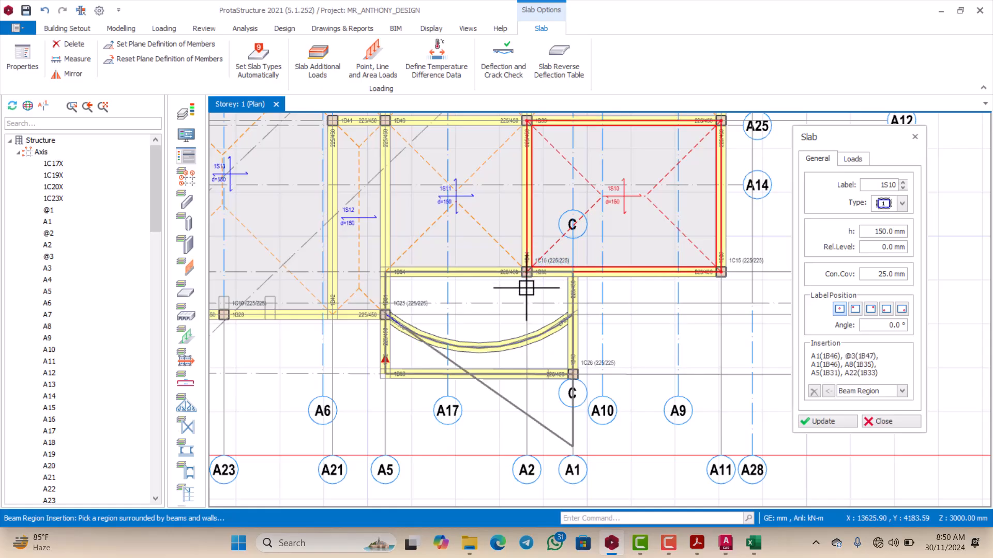
scroll(465, 319, up, 1)
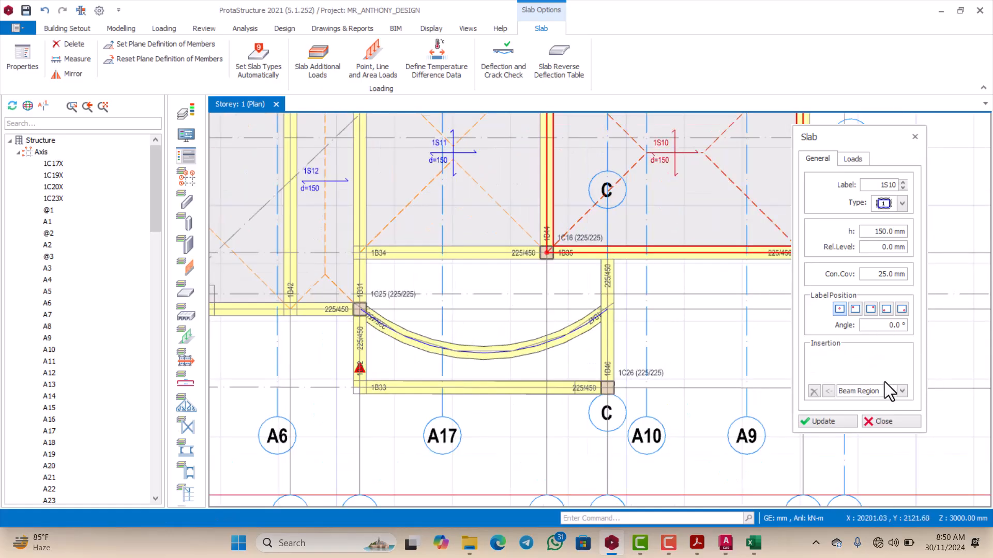
click(472, 317)
scroll(471, 274, down, 1)
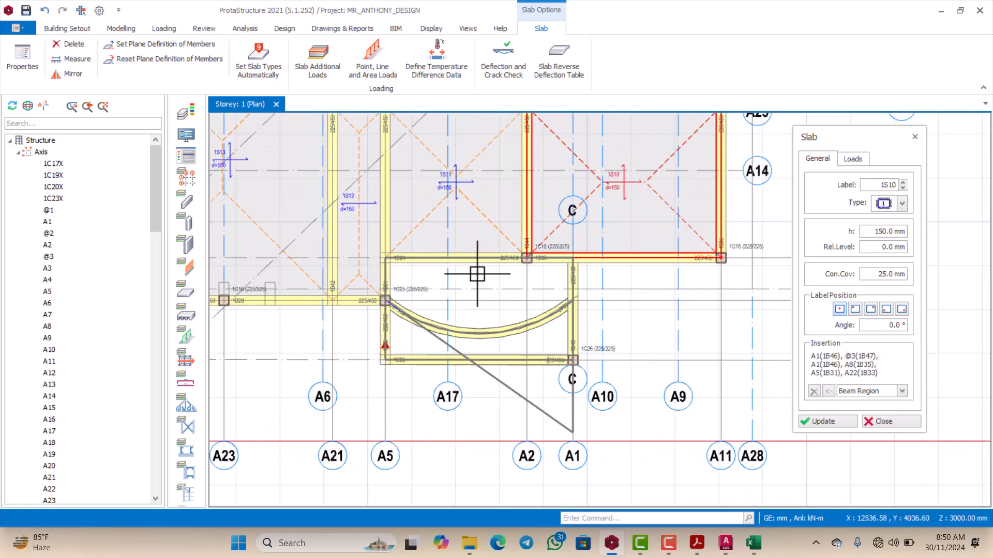
scroll(420, 279, down, 1)
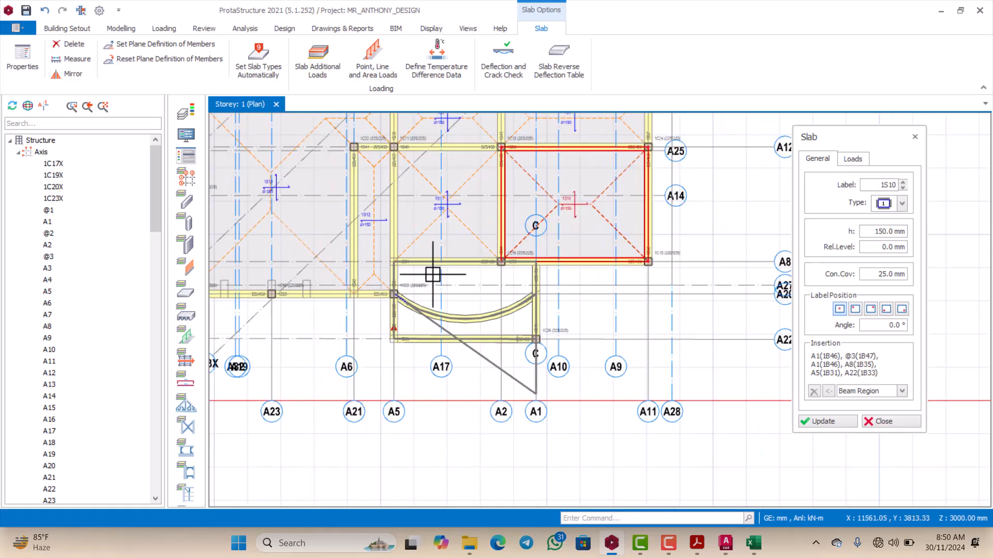
click(429, 274)
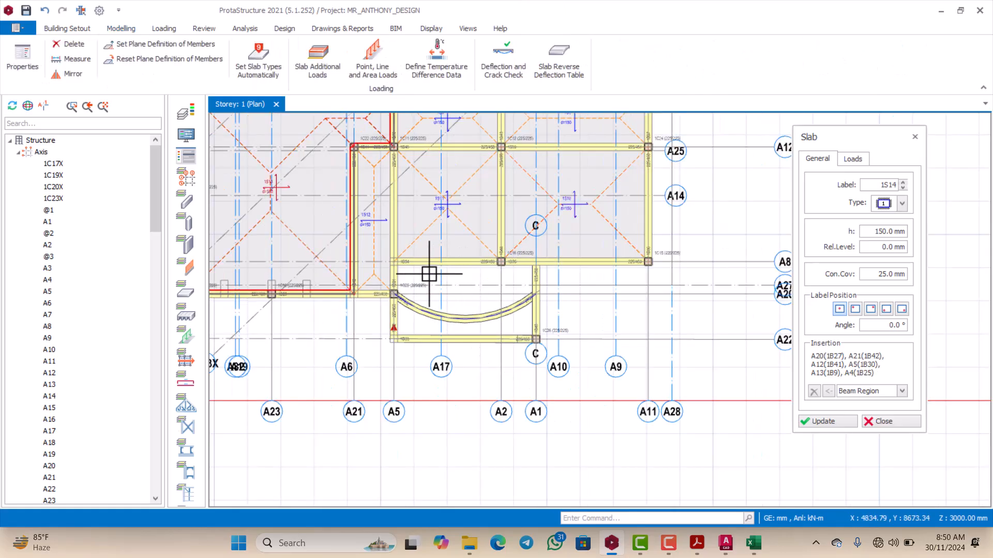
Step: Insert the 150 mm slab by beam region in the bay enclosed by the curved beam and beams 1B31, 1B35 and 1B46
scroll(474, 282, up, 1)
click(480, 275)
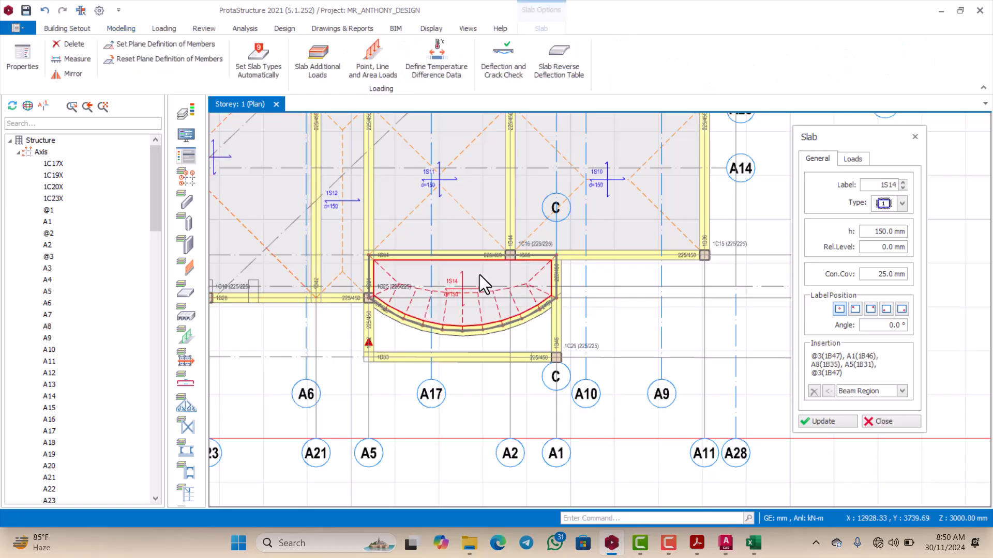
scroll(489, 315, down, 1)
key(Escape)
Step: Delete the curved beam 1B47 along the edge of the curved slab
scroll(492, 321, up, 2)
scroll(492, 321, up, 1)
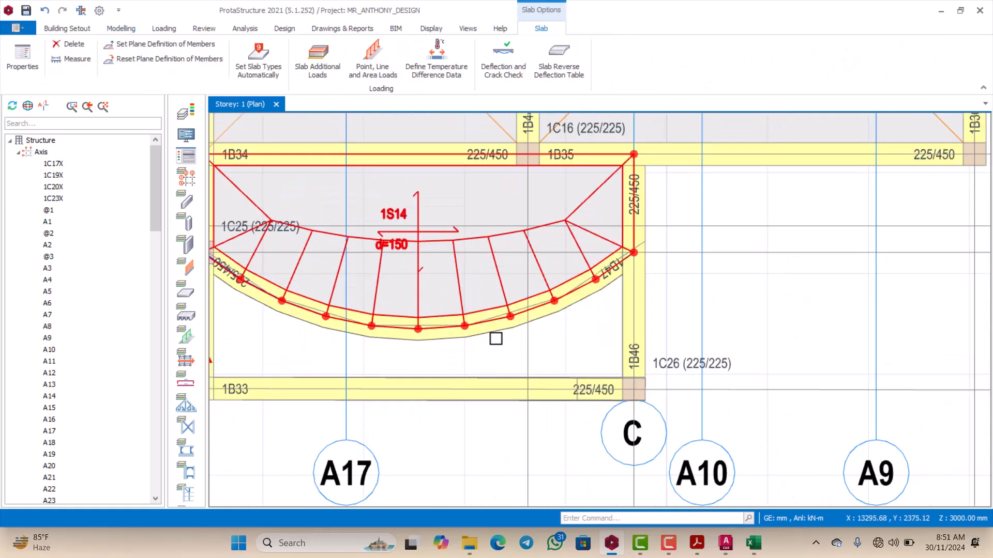
scroll(496, 338, down, 2)
scroll(504, 305, up, 2)
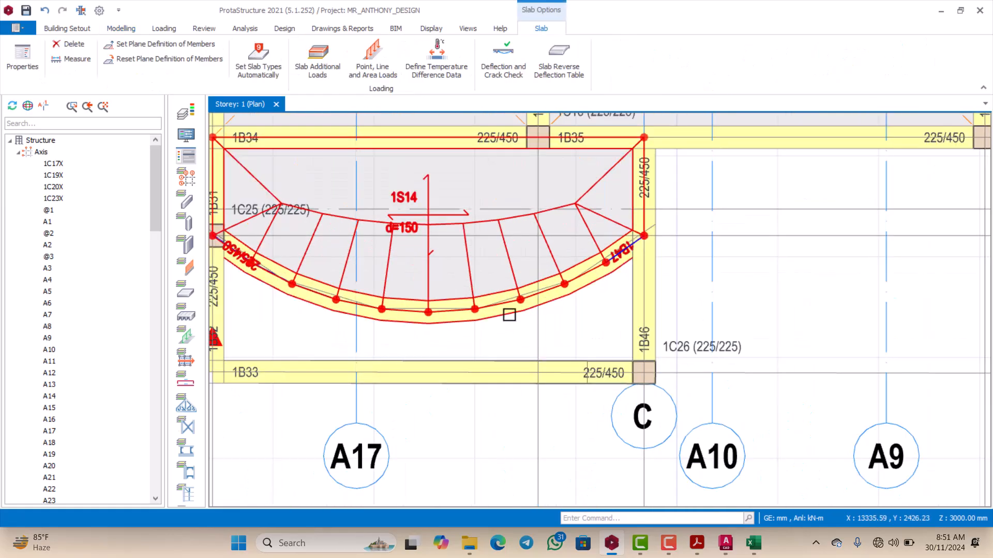
click(512, 313)
key(Escape)
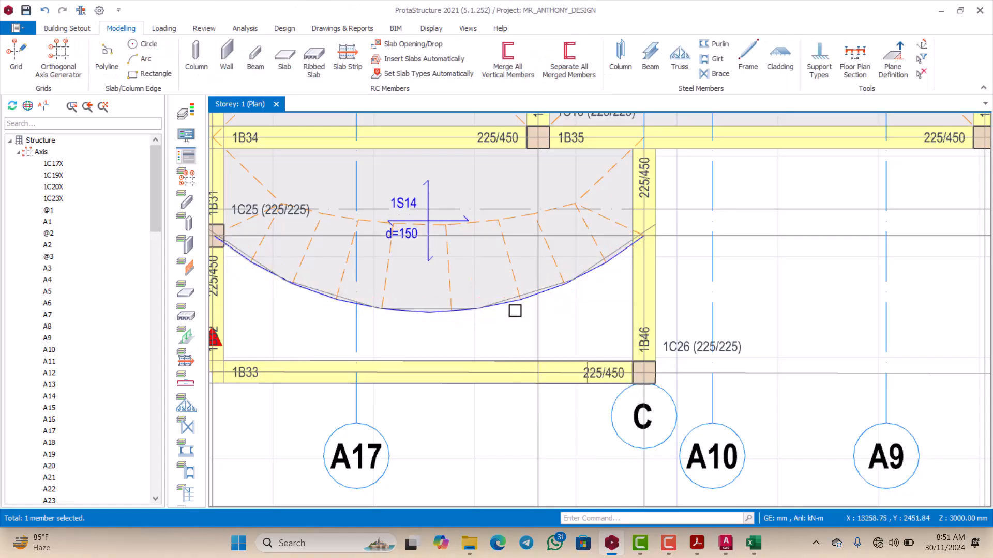
Step: Examine the Storey 1 plan around the curved slab, along the diagonal edge by the staircase, and at the outer corner near column 1C9
scroll(514, 308, down, 2)
scroll(540, 317, up, 2)
scroll(503, 284, down, 1)
scroll(528, 312, down, 2)
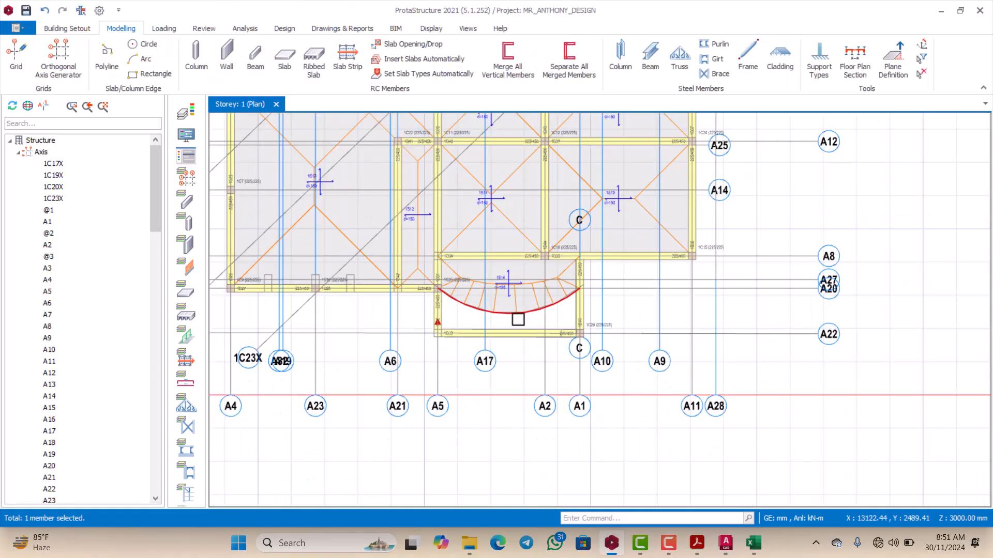
scroll(516, 321, up, 2)
scroll(532, 310, down, 2)
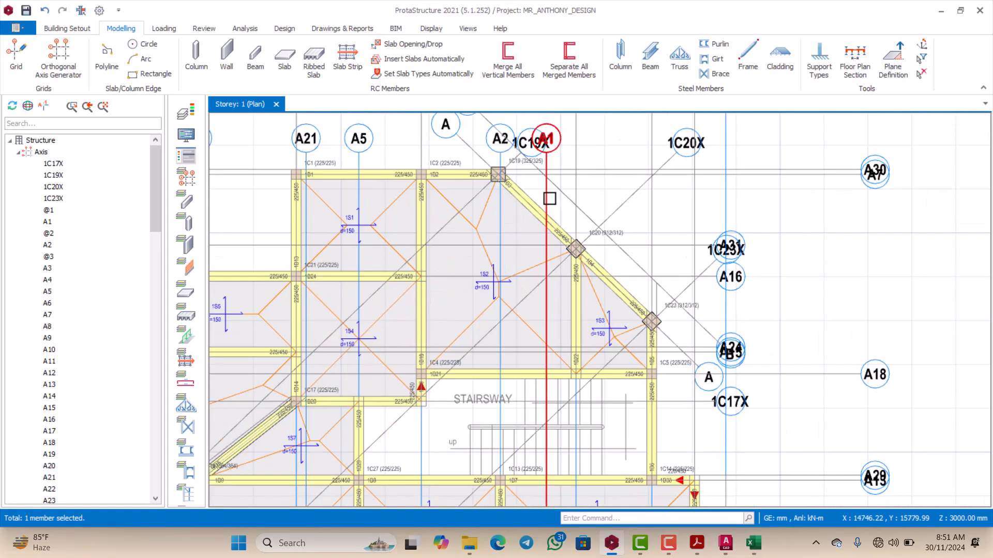
scroll(439, 259, up, 3)
scroll(415, 249, down, 3)
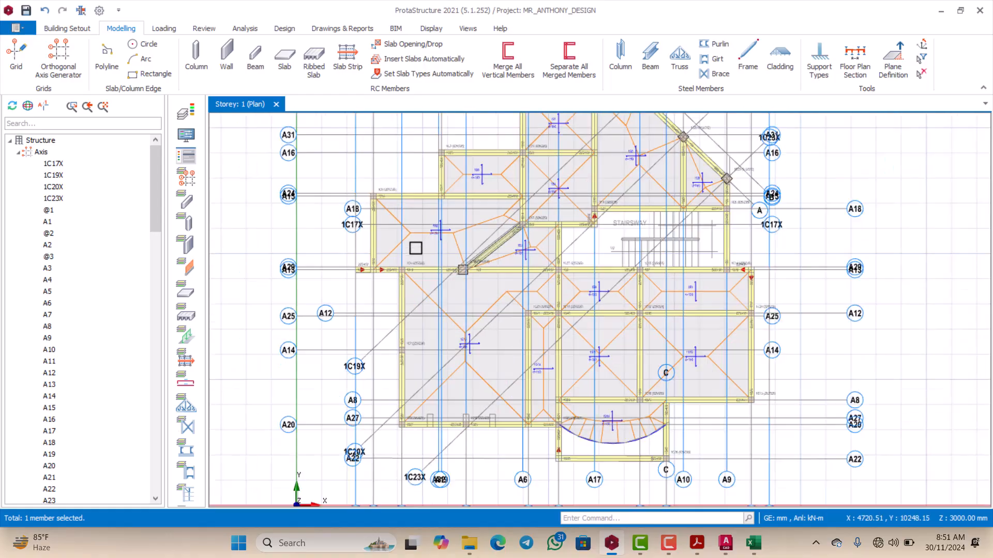
scroll(406, 314, up, 5)
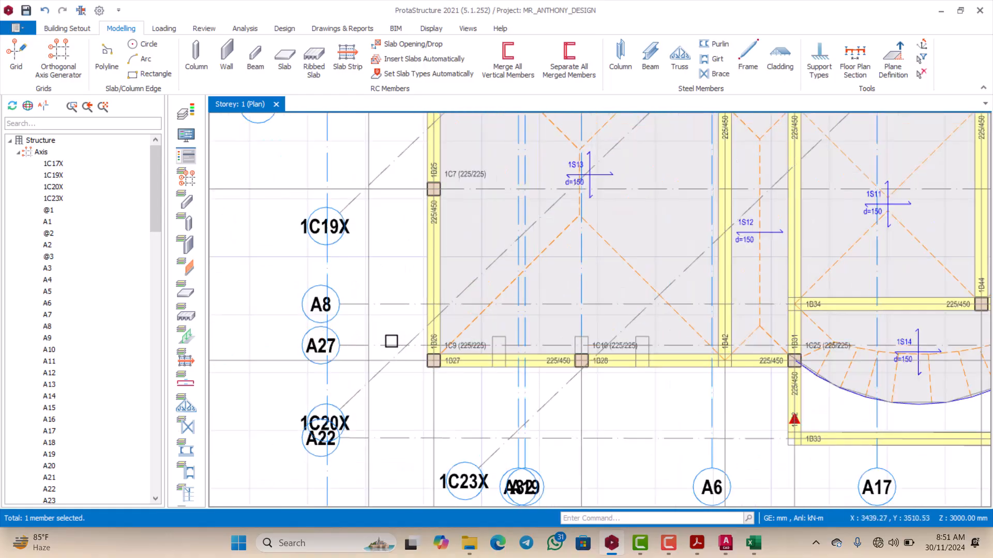
scroll(391, 341, up, 3)
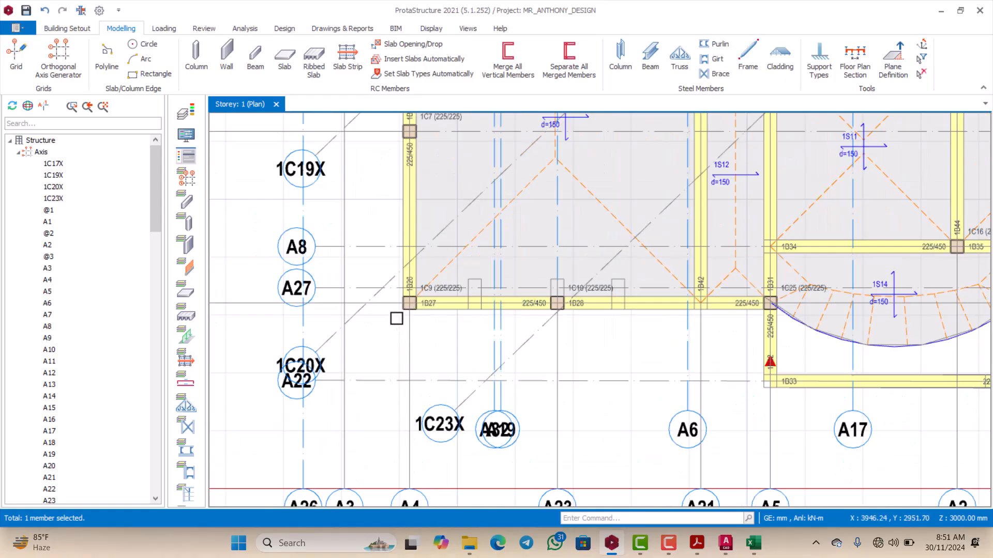
scroll(393, 315, down, 3)
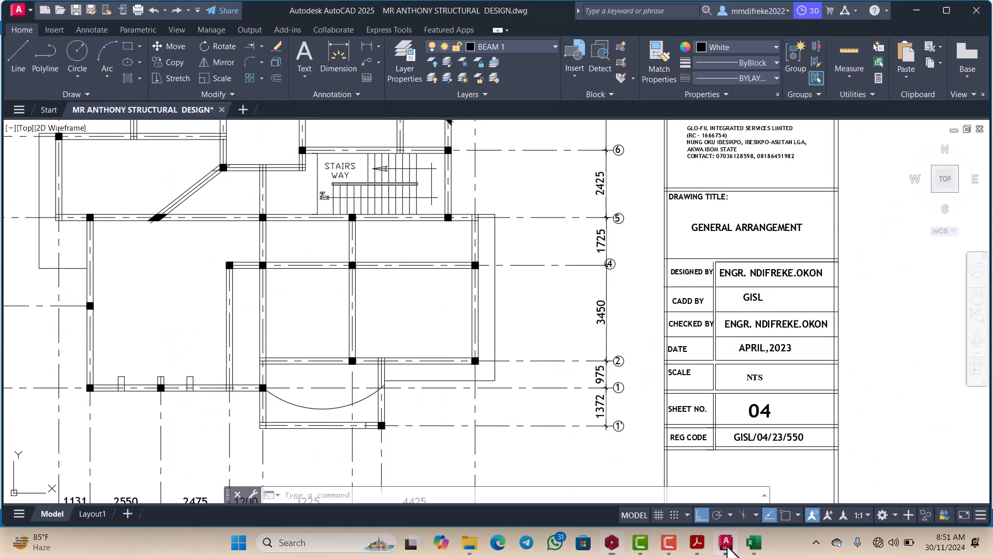
Step: Switch to AutoCAD and examine the beam layout and slab edges of the general arrangement drawing
click(725, 542)
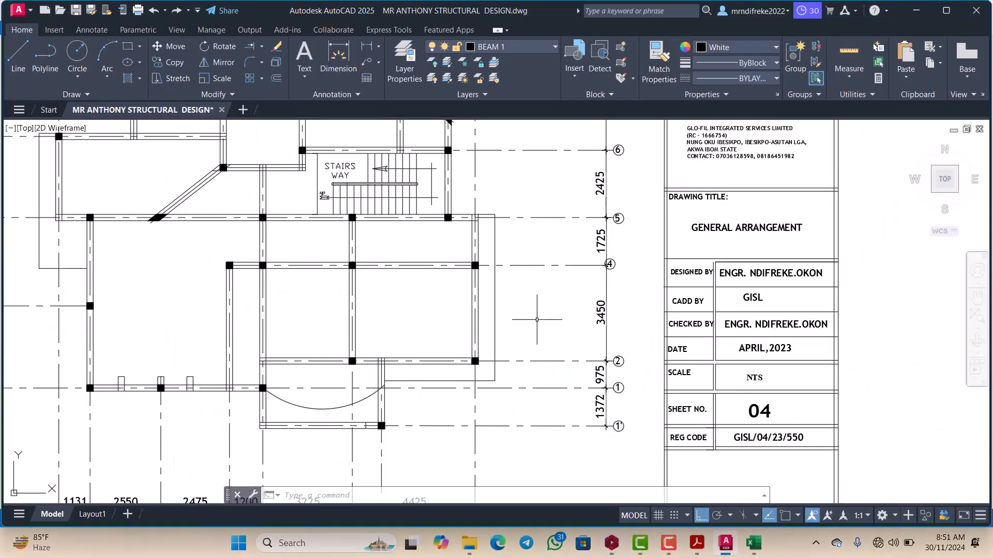
scroll(537, 320, down, 4)
scroll(388, 317, up, 4)
scroll(383, 290, down, 4)
scroll(364, 231, up, 4)
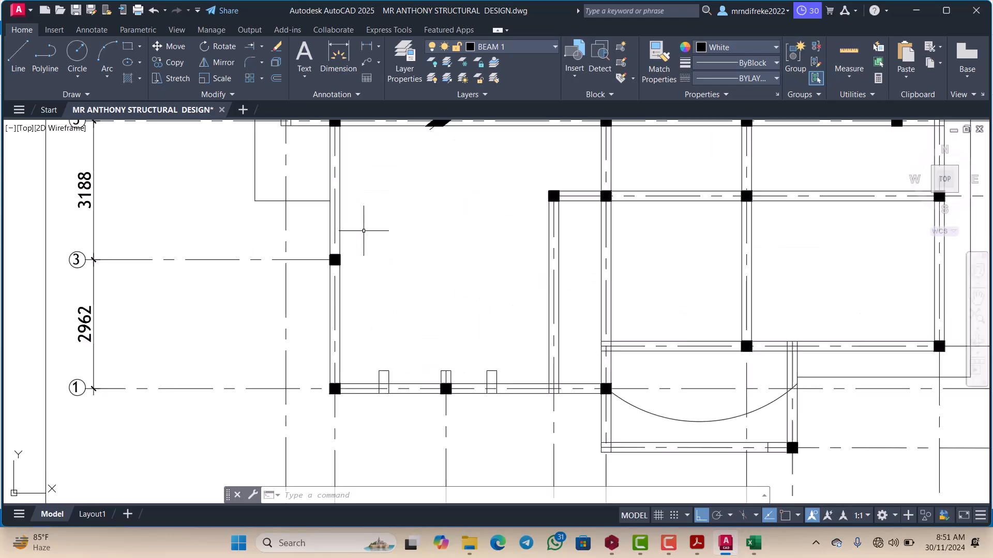
scroll(372, 277, down, 4)
scroll(344, 156, up, 4)
scroll(339, 233, down, 4)
scroll(342, 202, up, 4)
scroll(339, 223, down, 4)
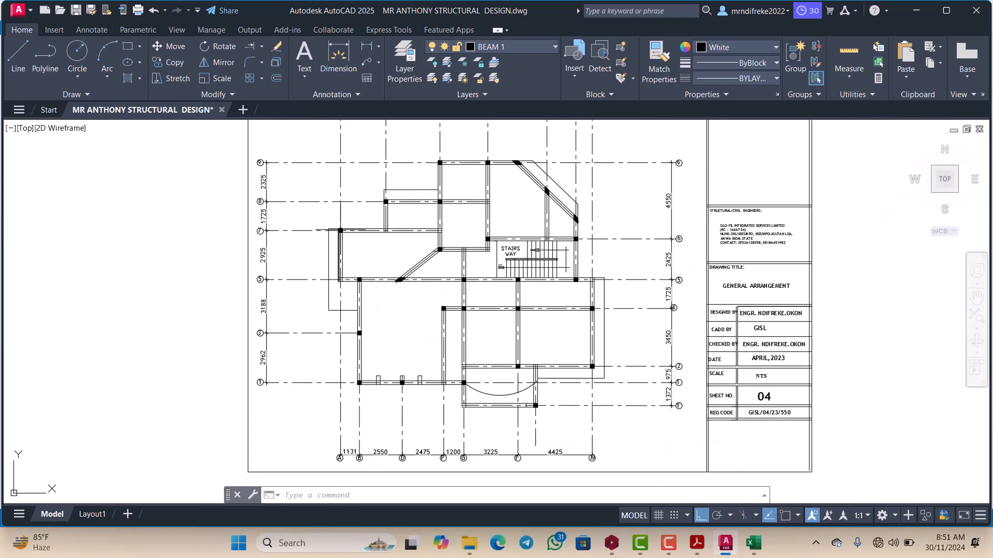
Step: Extend the two edge lines of the beam on grid 5 outward to the slab edge line beyond grid A
scroll(339, 248, up, 6)
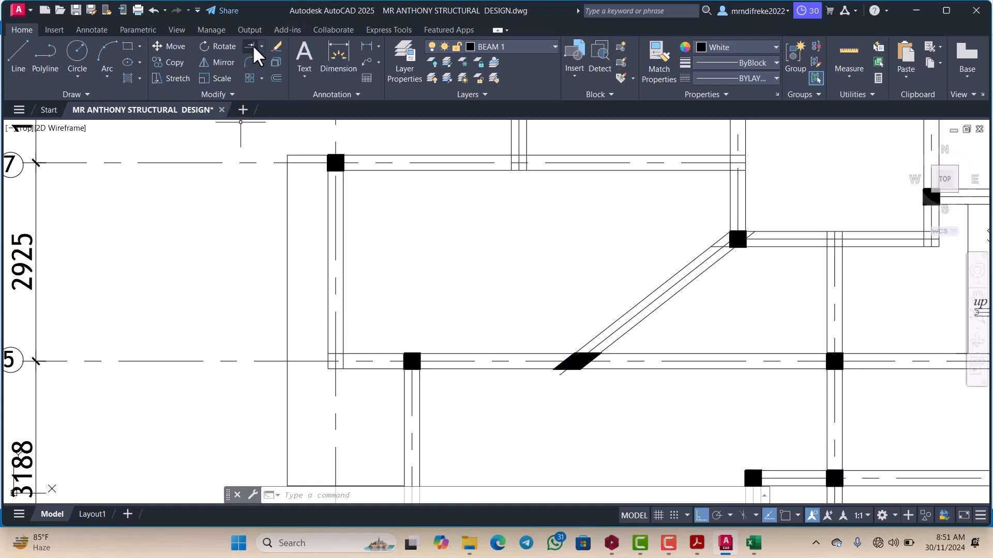
scroll(292, 346, up, 2)
click(298, 334)
click(275, 307)
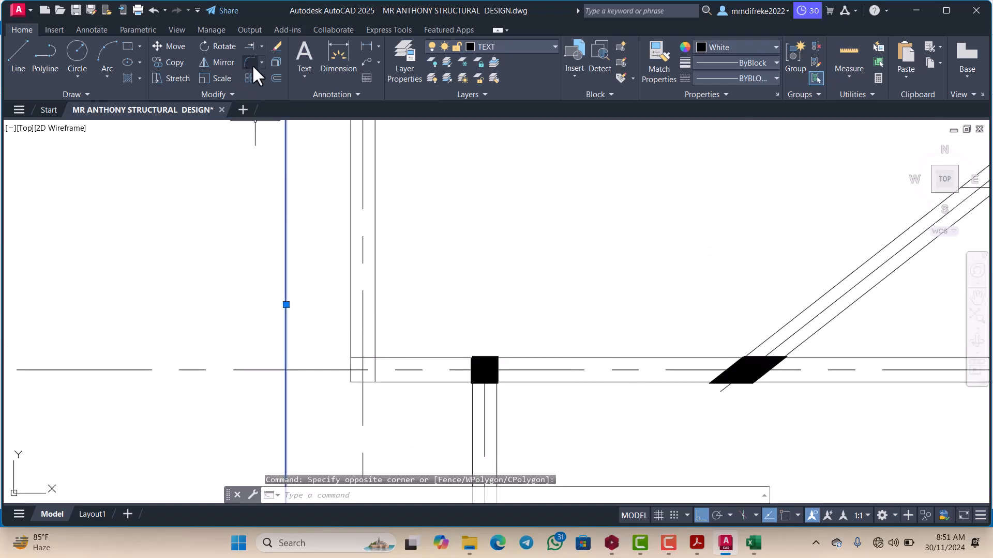
click(251, 47)
scroll(281, 153, down, 4)
scroll(343, 260, up, 2)
click(343, 259)
click(334, 217)
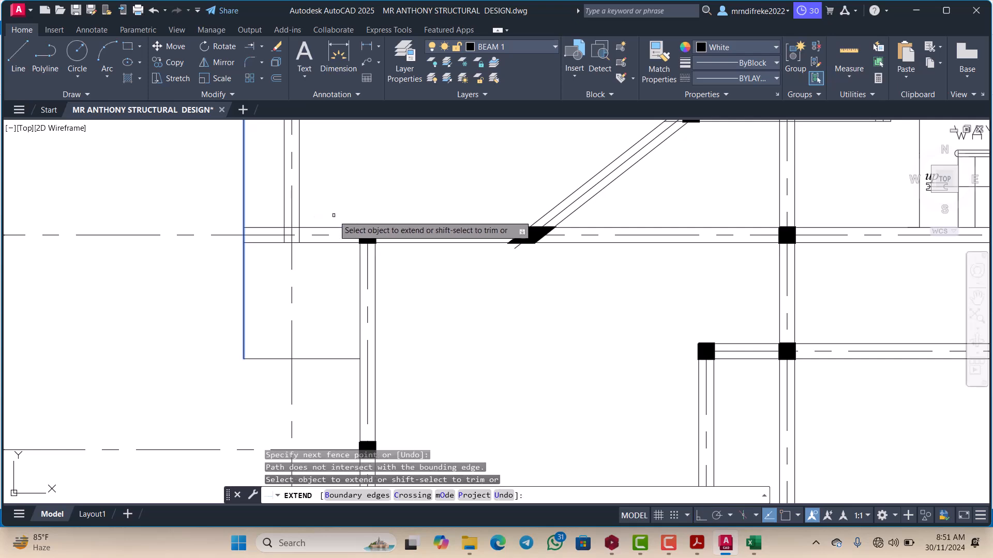
scroll(312, 277, down, 2)
key(Escape)
Step: Turn on object snap and add a linear dimension from grid A to the outer slab edge just above the grid 5 beam
scroll(291, 277, down, 2)
scroll(283, 239, up, 2)
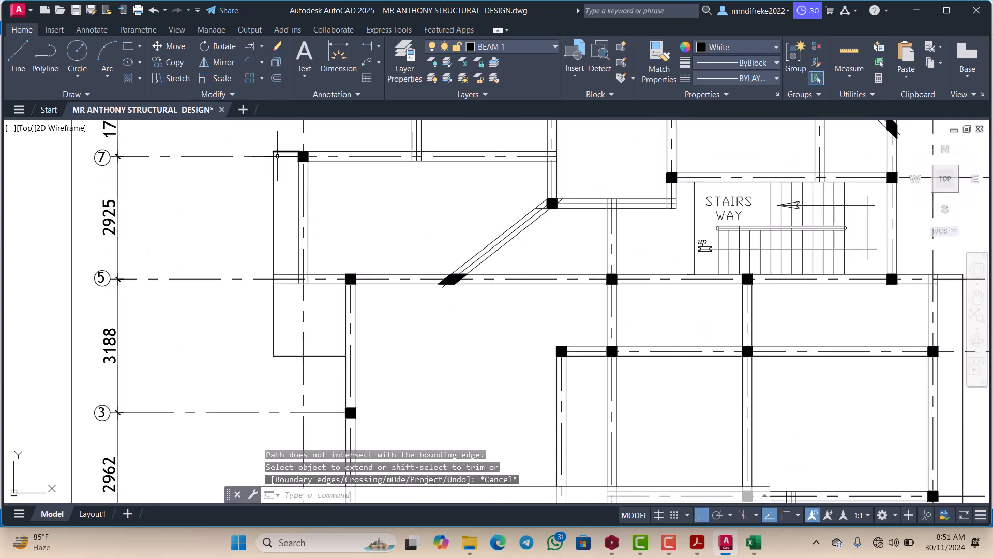
click(366, 45)
scroll(302, 146, up, 4)
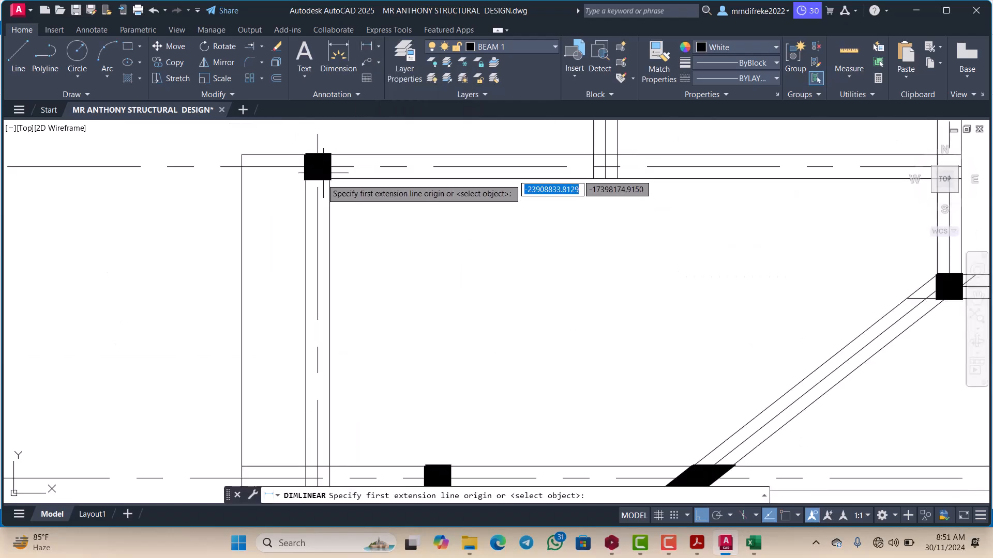
scroll(321, 173, down, 2)
scroll(323, 380, up, 2)
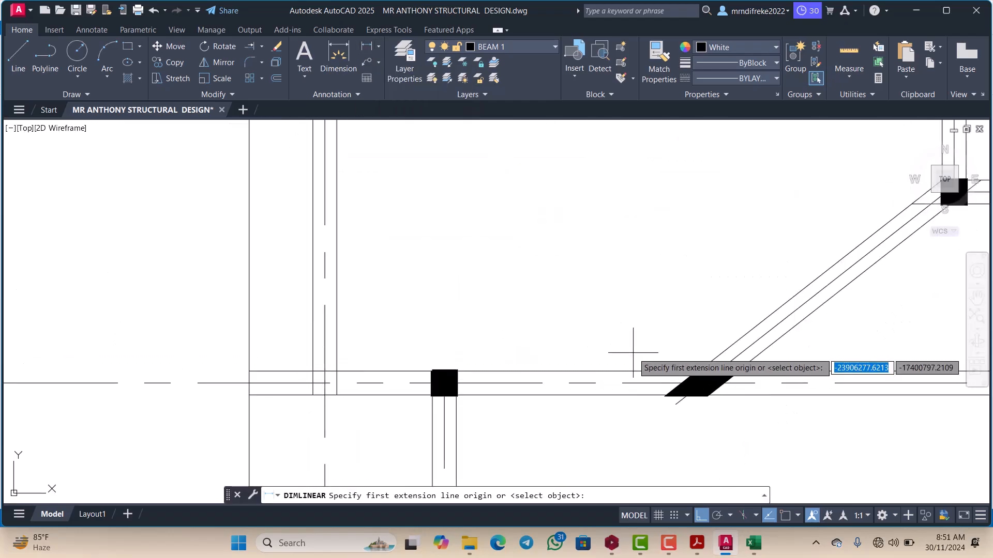
click(786, 516)
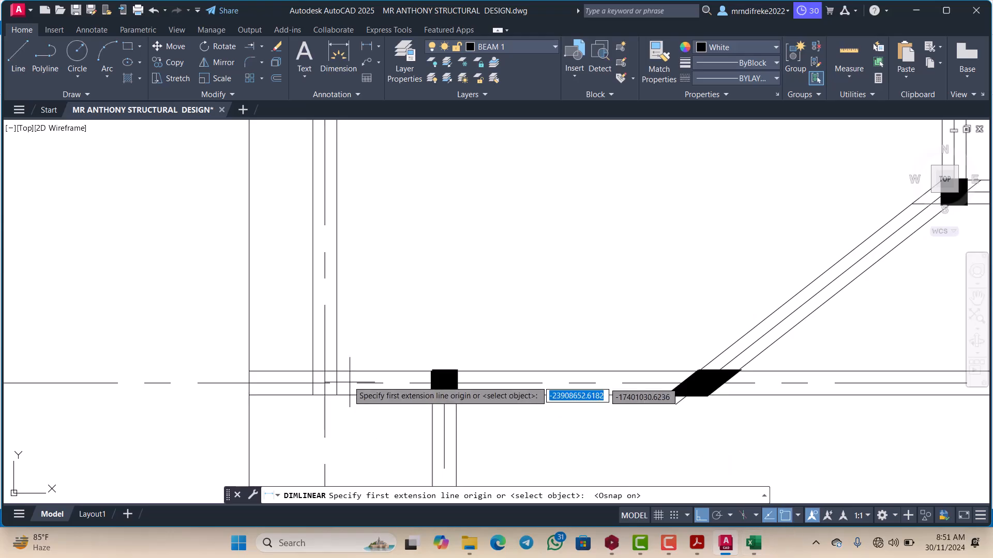
click(325, 371)
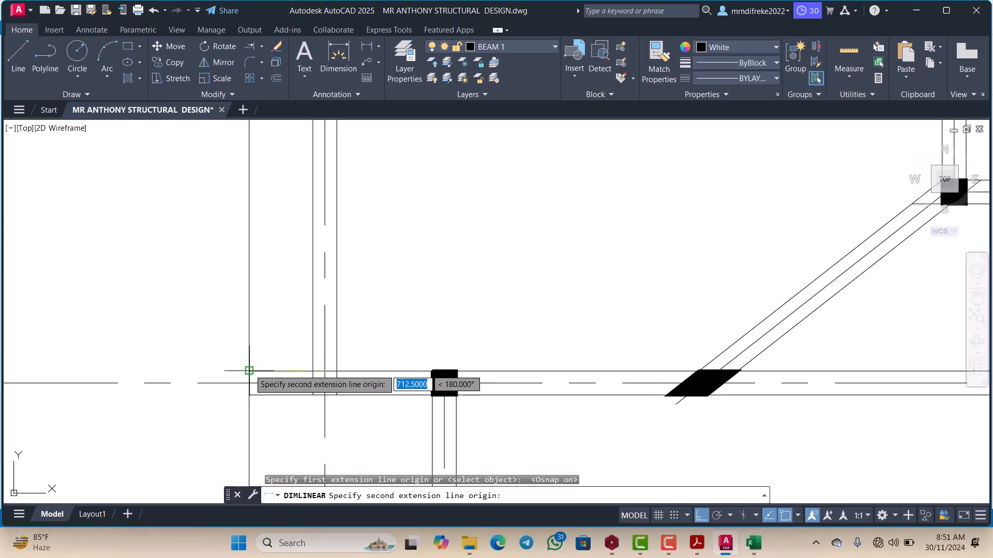
click(264, 369)
scroll(289, 331, down, 2)
click(284, 322)
scroll(284, 322, down, 3)
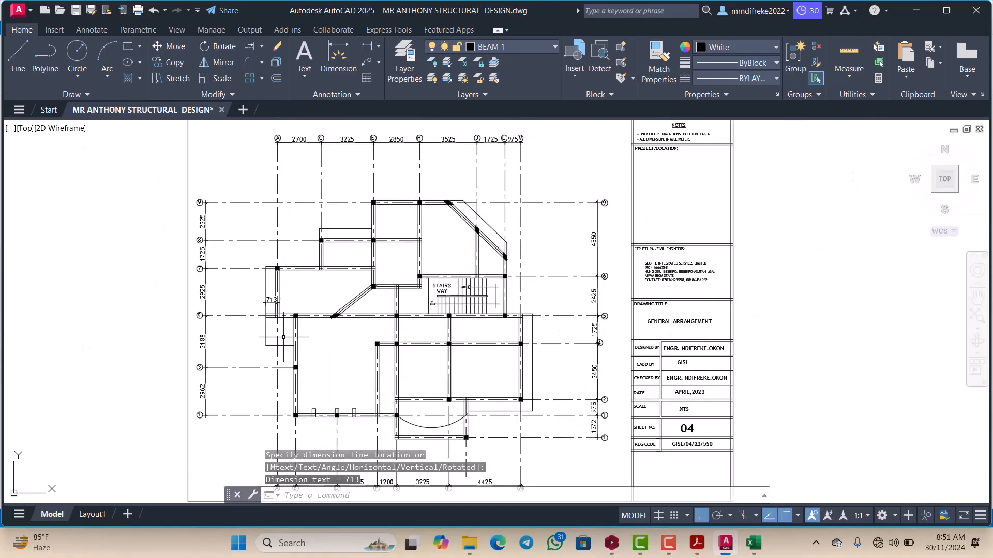
Step: Add a linear dimension from the centre of the outermost column on grid 5 to the outer slab edge, placed below the beam
scroll(286, 328, up, 2)
right_click(328, 226)
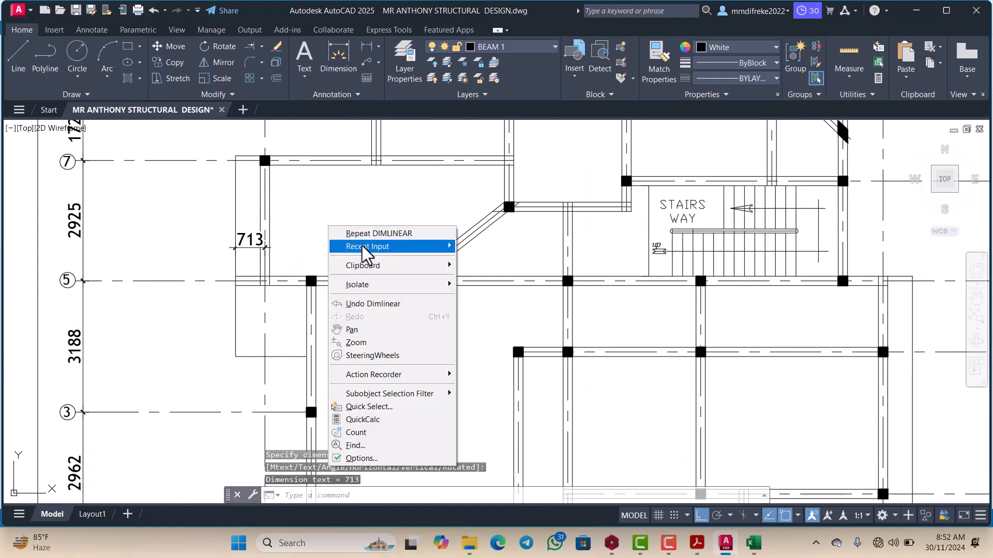
mouse_move(362, 246)
click(489, 247)
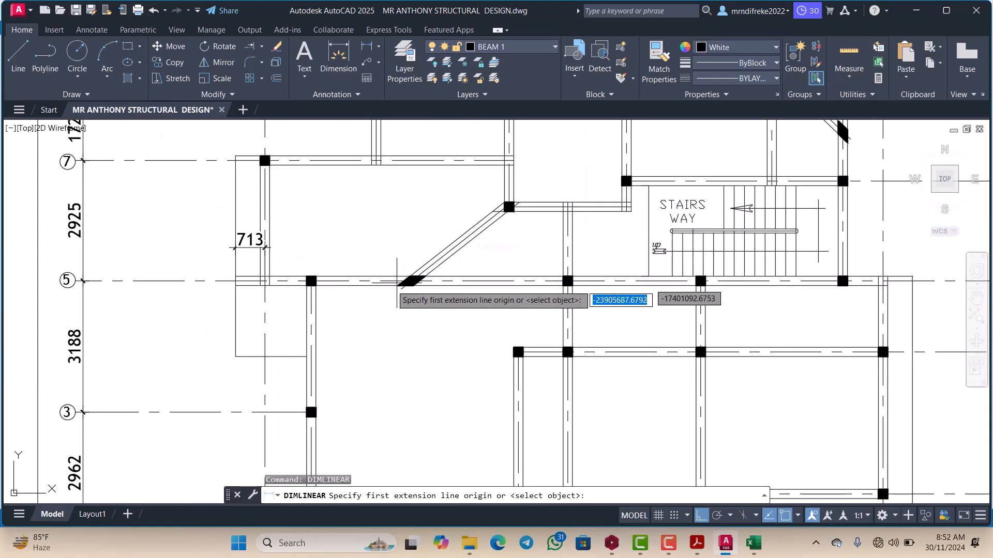
scroll(316, 292, up, 4)
click(287, 243)
scroll(288, 243, down, 2)
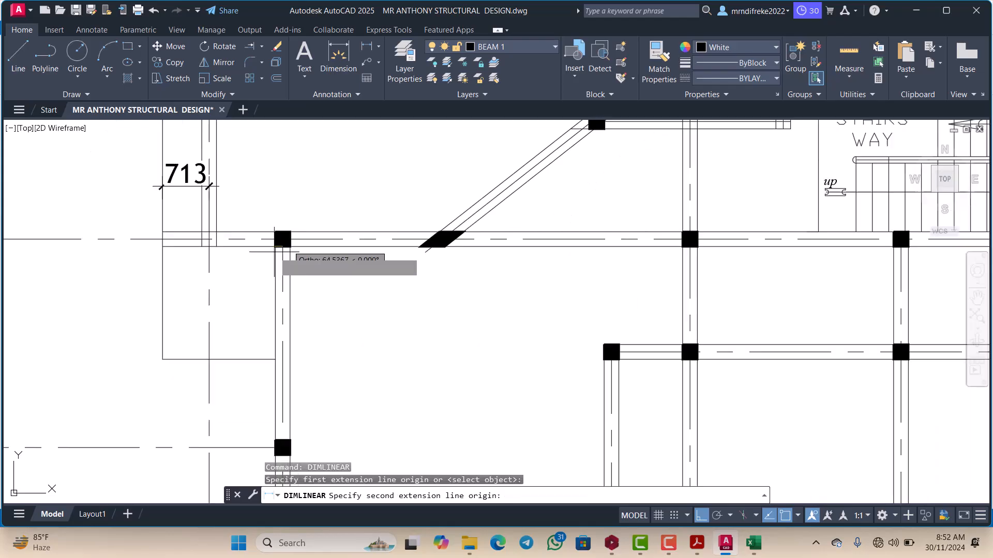
scroll(196, 253, up, 2)
click(141, 241)
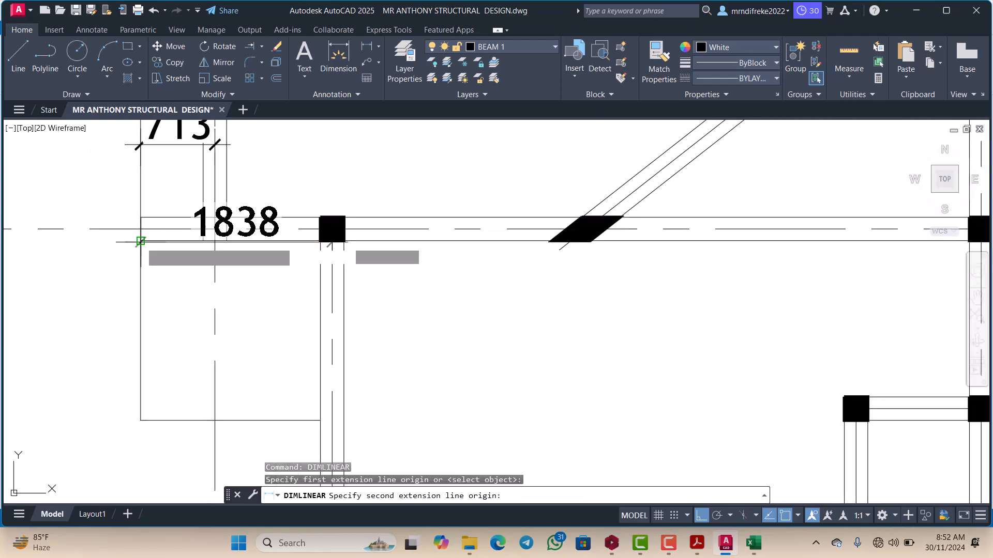
scroll(137, 267, down, 2)
click(157, 309)
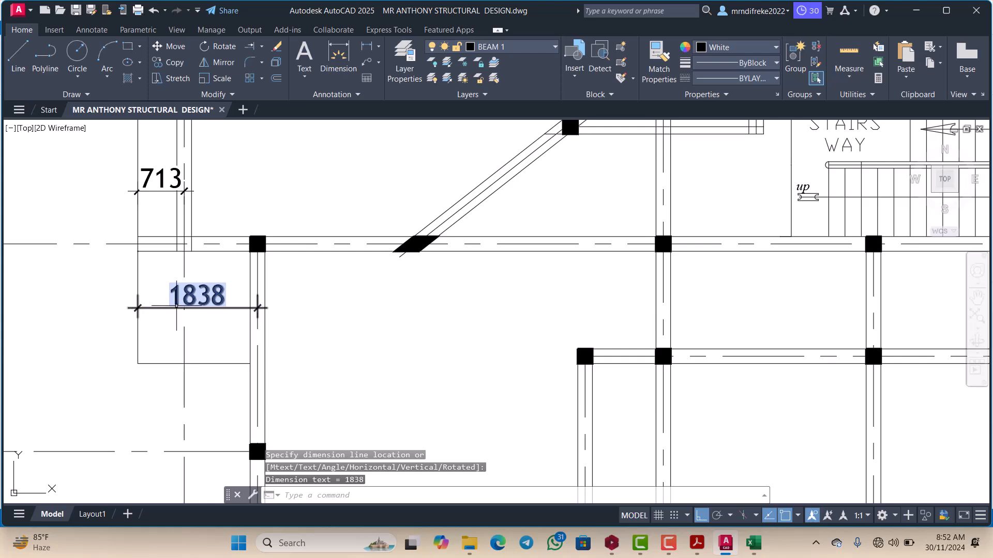
scroll(196, 303, down, 4)
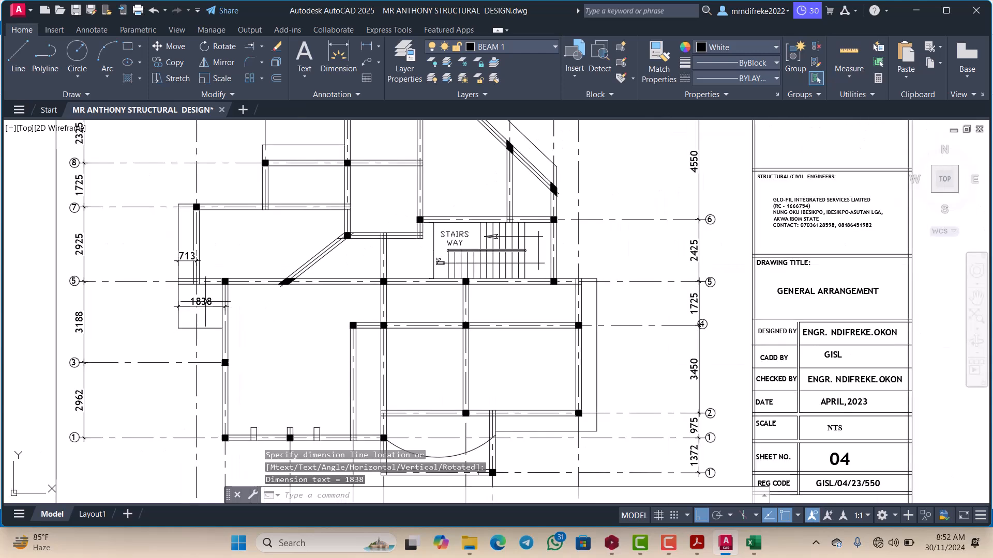
scroll(290, 256, up, 2)
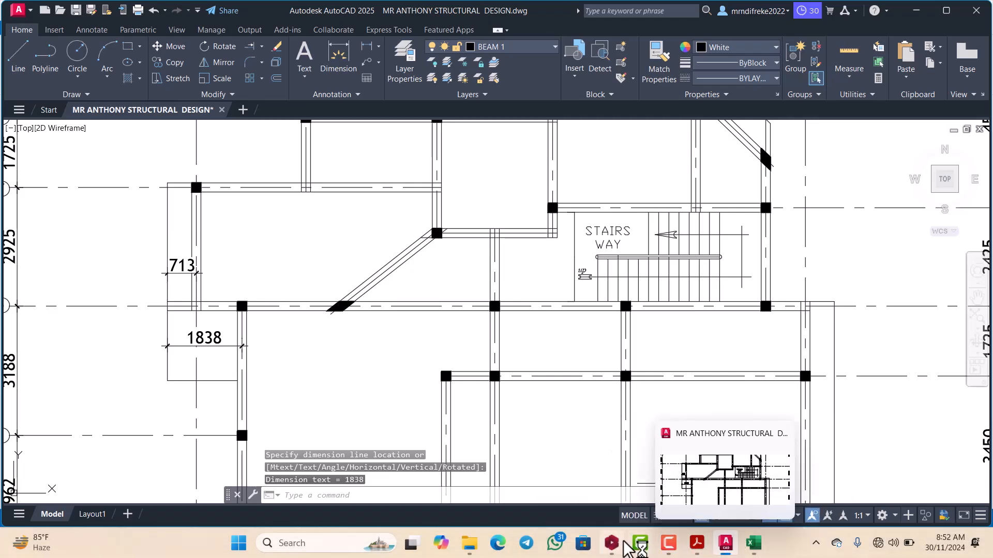
Step: Switch to ProtaStructure and examine the Storey 1 plan along the outer edge beside slab 1S6 and column 1C6
click(613, 545)
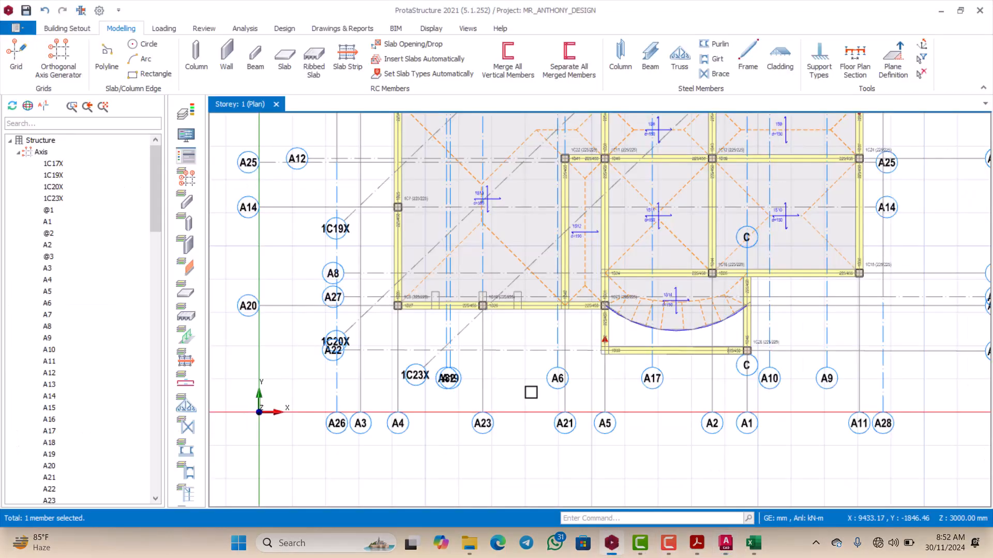
scroll(475, 305, down, 2)
scroll(407, 216, up, 4)
scroll(406, 278, down, 5)
scroll(394, 186, up, 5)
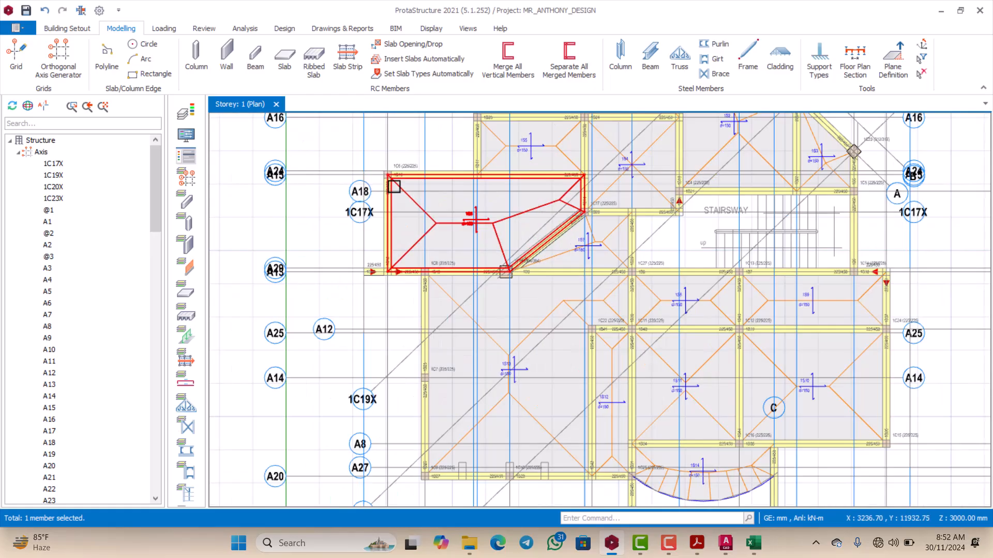
scroll(405, 235, down, 2)
scroll(406, 297, up, 2)
scroll(407, 290, down, 3)
scroll(399, 295, up, 4)
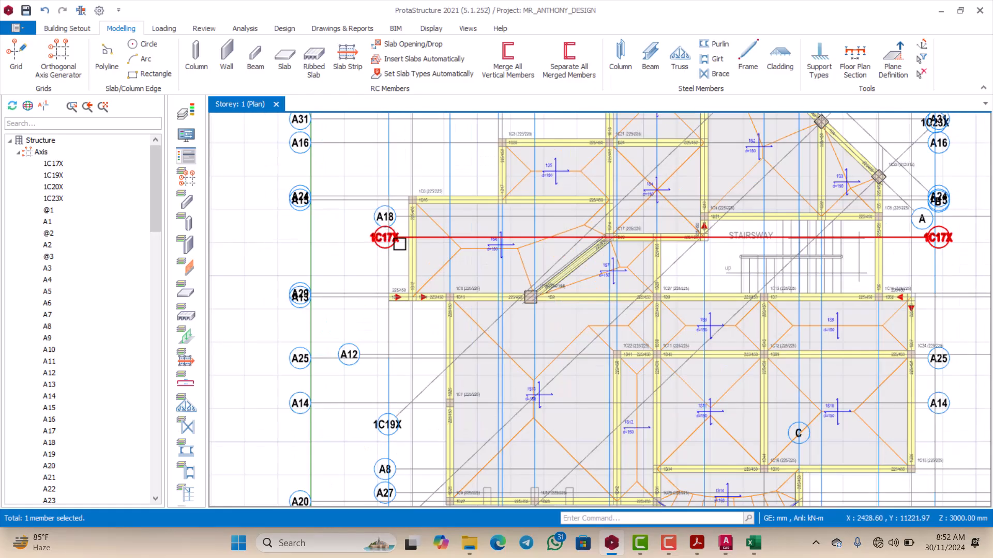
scroll(409, 326, down, 2)
scroll(389, 195, up, 4)
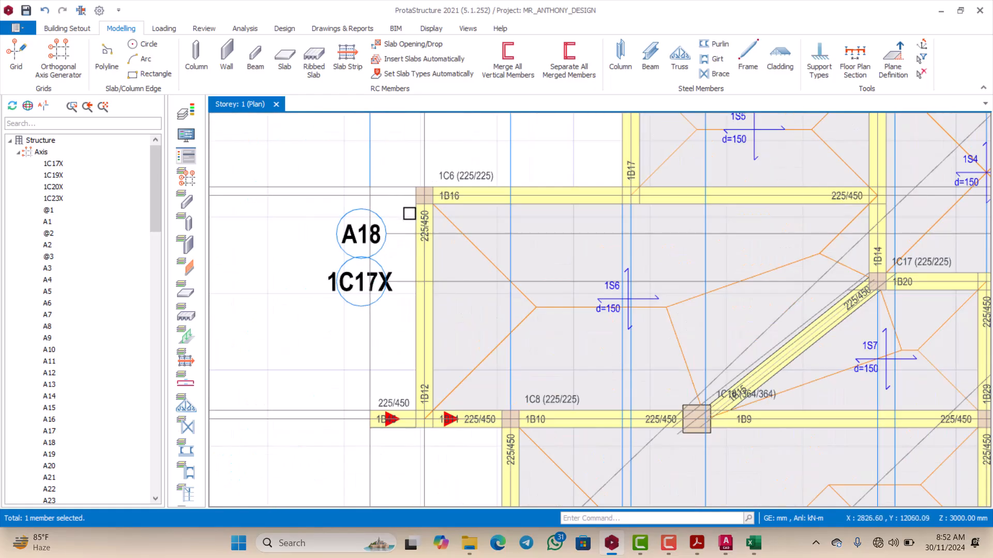
scroll(395, 209, down, 1)
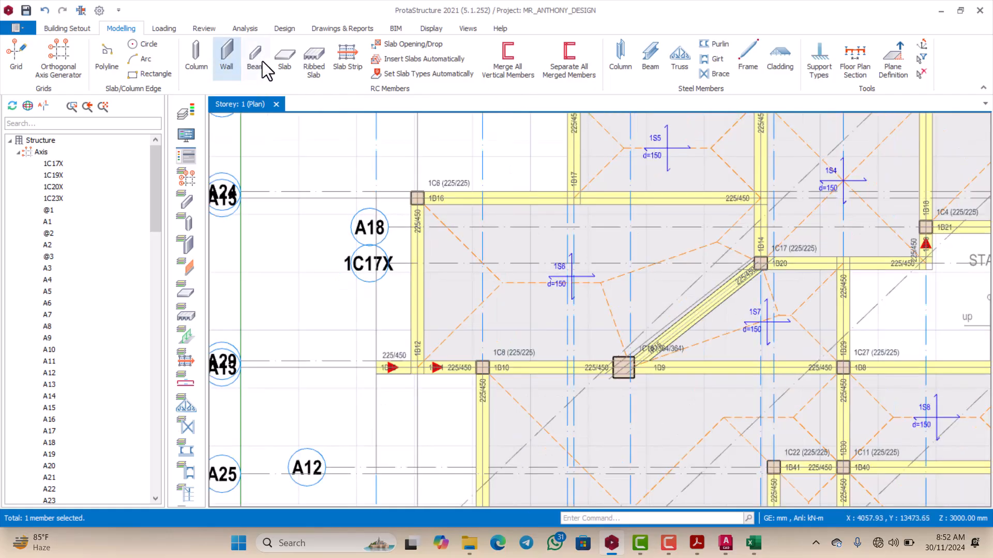
Step: Start a new slab of cantilever type 12 with a thickness of 150 mm
click(280, 64)
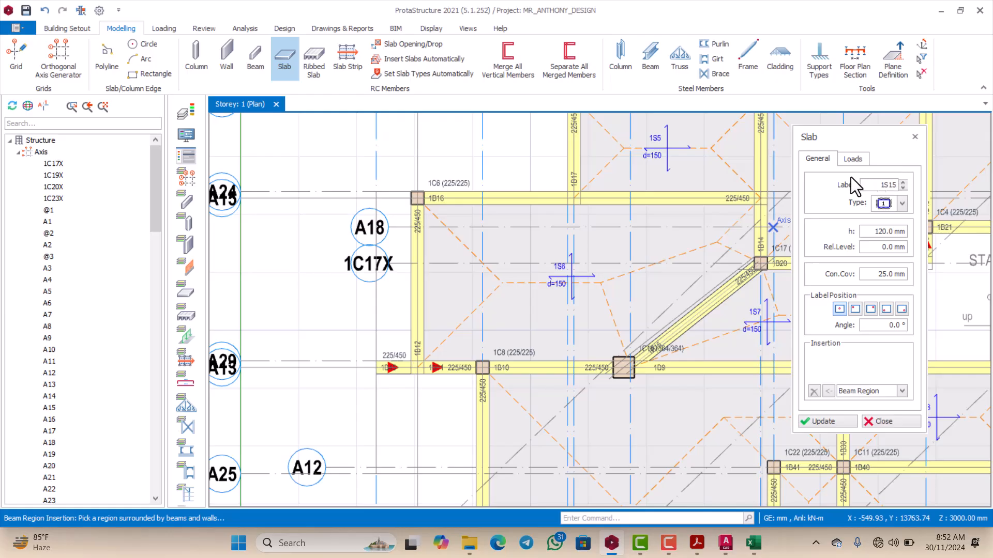
click(902, 203)
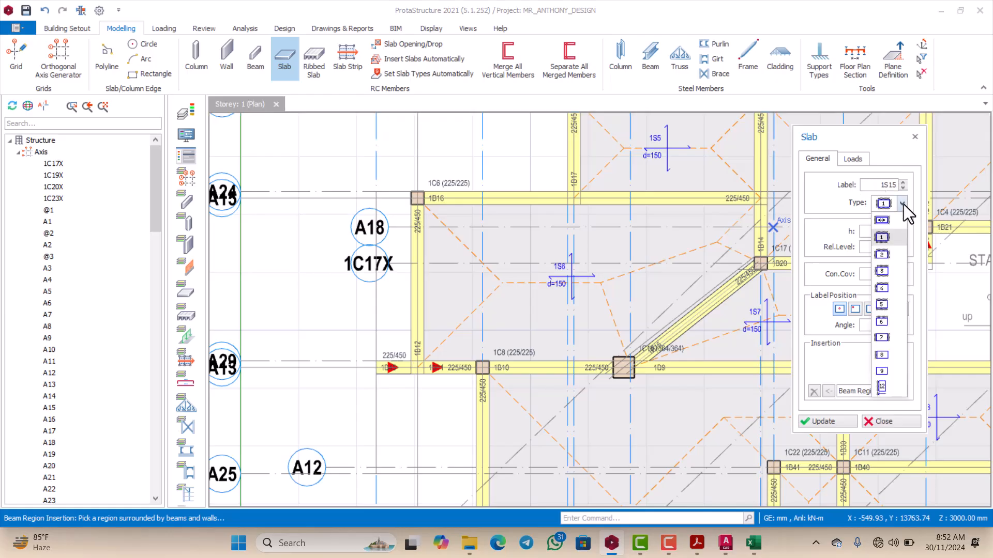
click(881, 387)
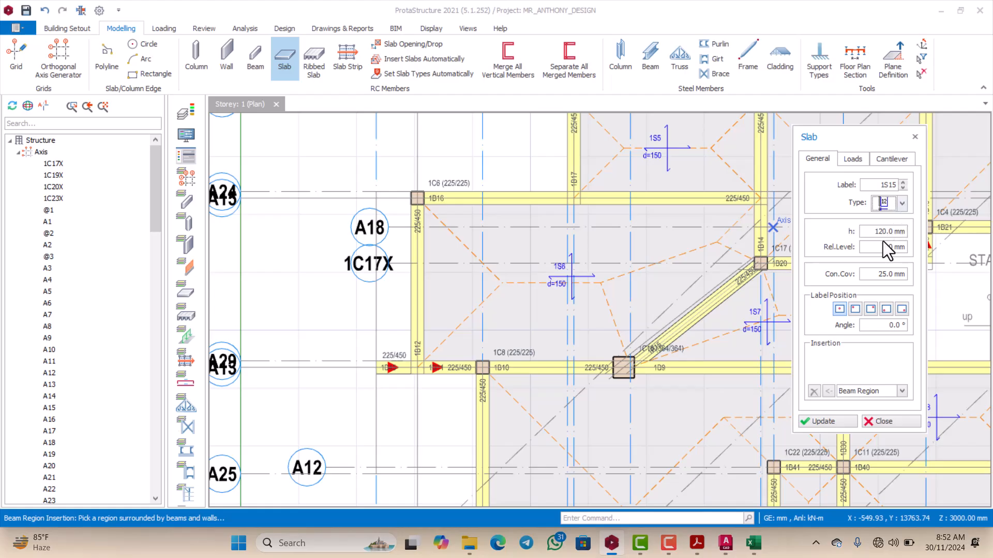
drag(873, 234, 909, 234)
text(1)
Step: Set the new slab's dead load to 4.47 kN/m2 and its imposed load to 2.0 kN/m2
click(854, 162)
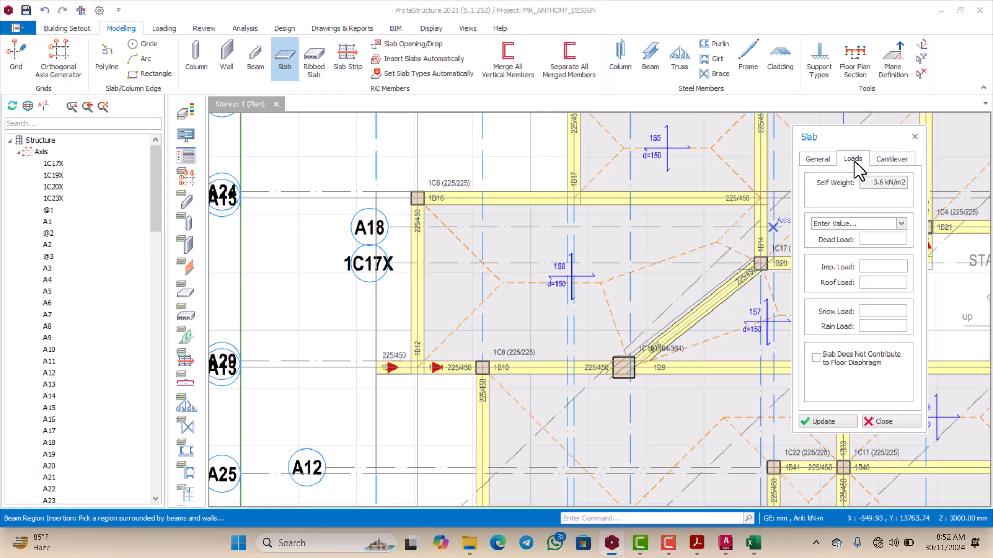
click(871, 240)
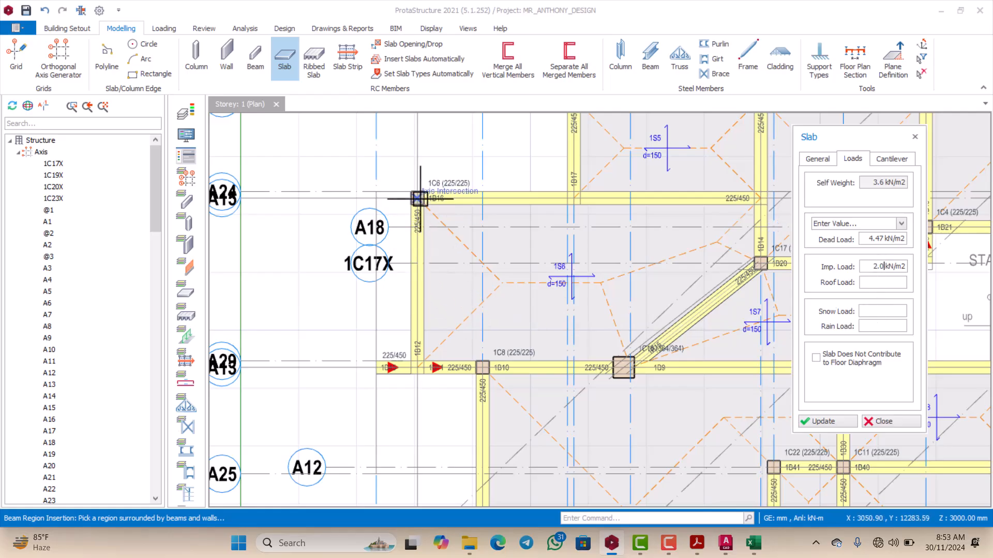
scroll(419, 198, up, 3)
scroll(410, 190, down, 3)
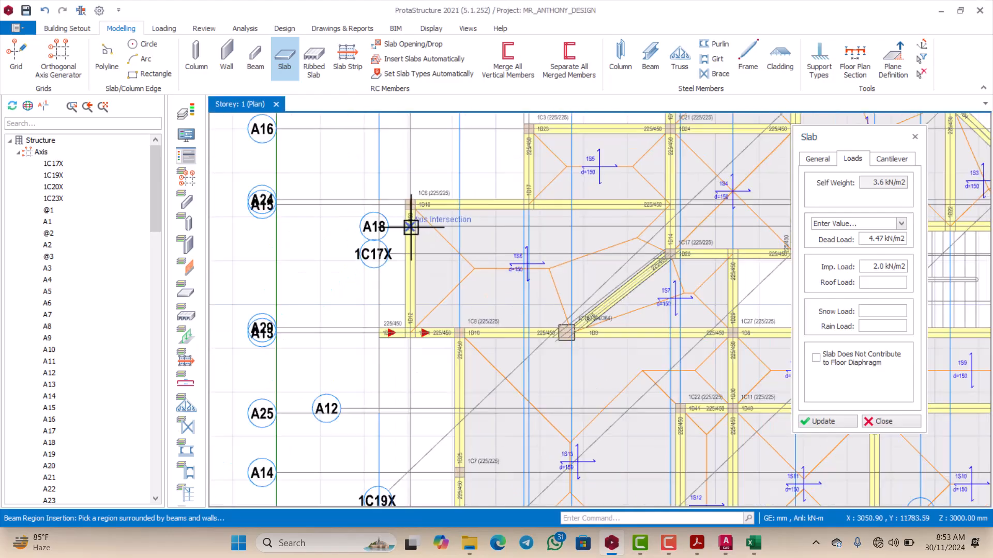
scroll(412, 290, up, 4)
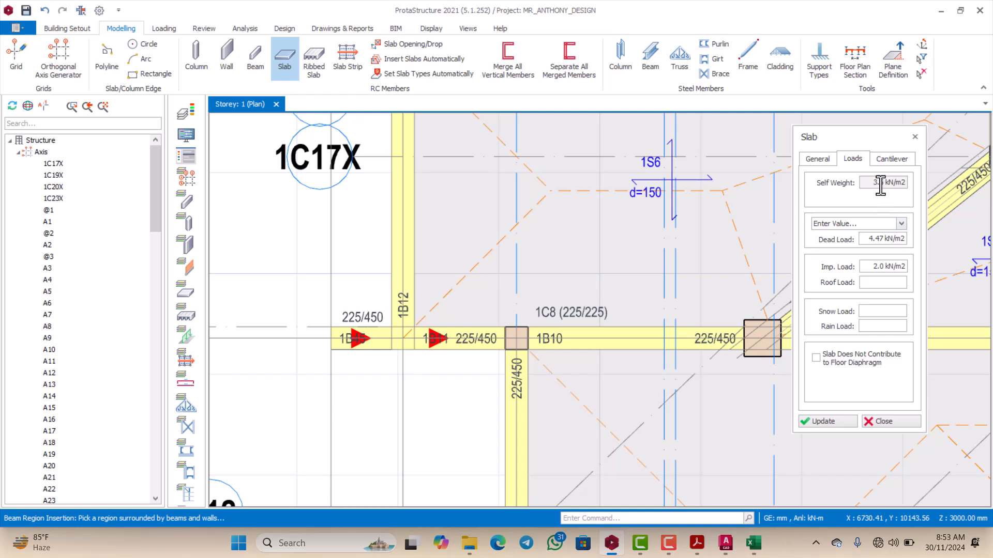
Step: Set the cantilever length to 713 mm and insert the cantilever slab on the outer side of beam 1B12, between column 1C6 and beam 1B11
click(883, 163)
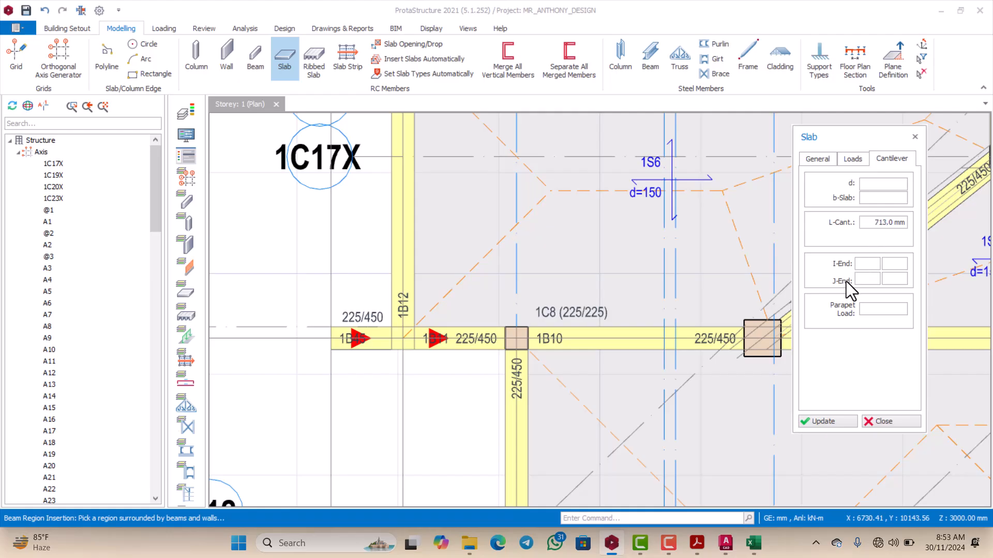
scroll(590, 269, down, 2)
scroll(465, 140, up, 2)
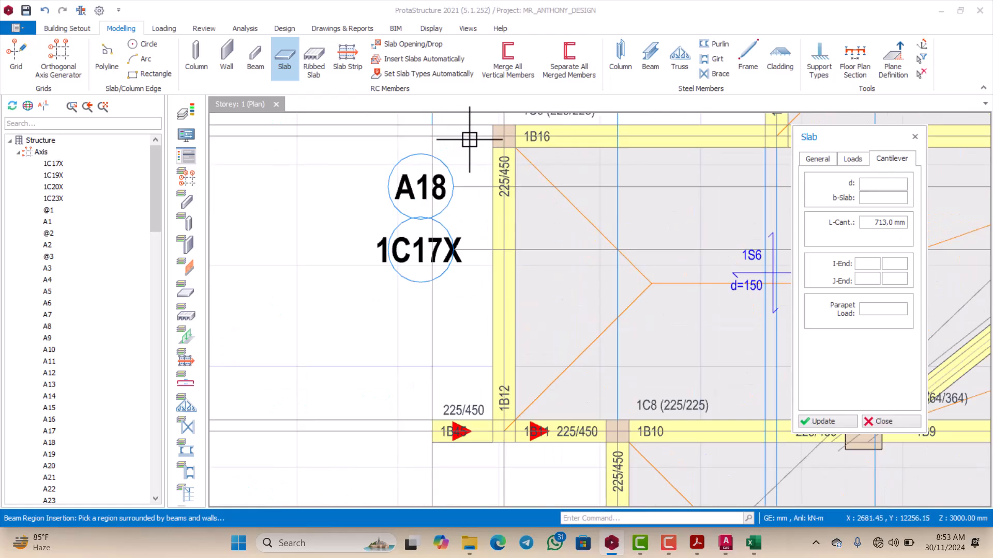
scroll(474, 147, down, 1)
scroll(504, 171, up, 2)
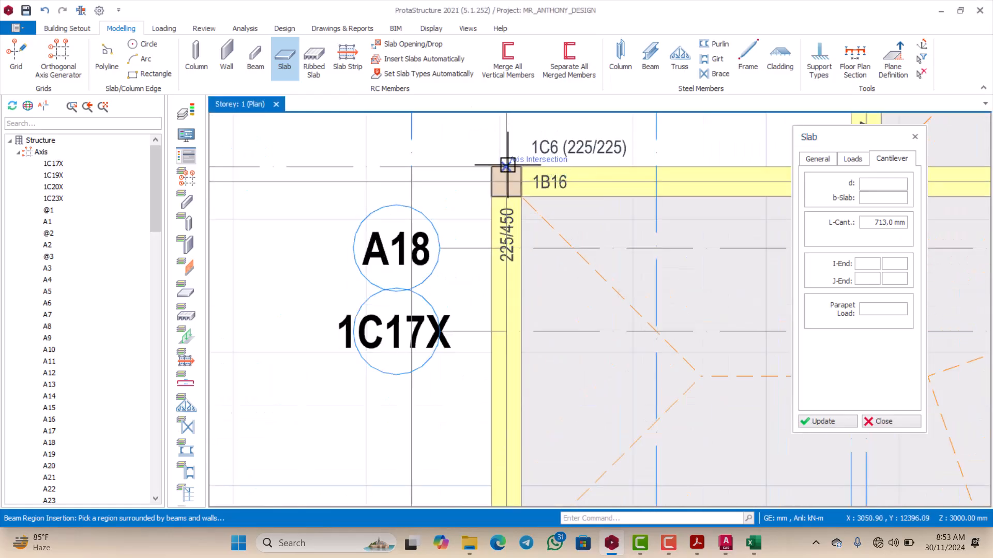
scroll(507, 168, down, 2)
scroll(510, 253, up, 1)
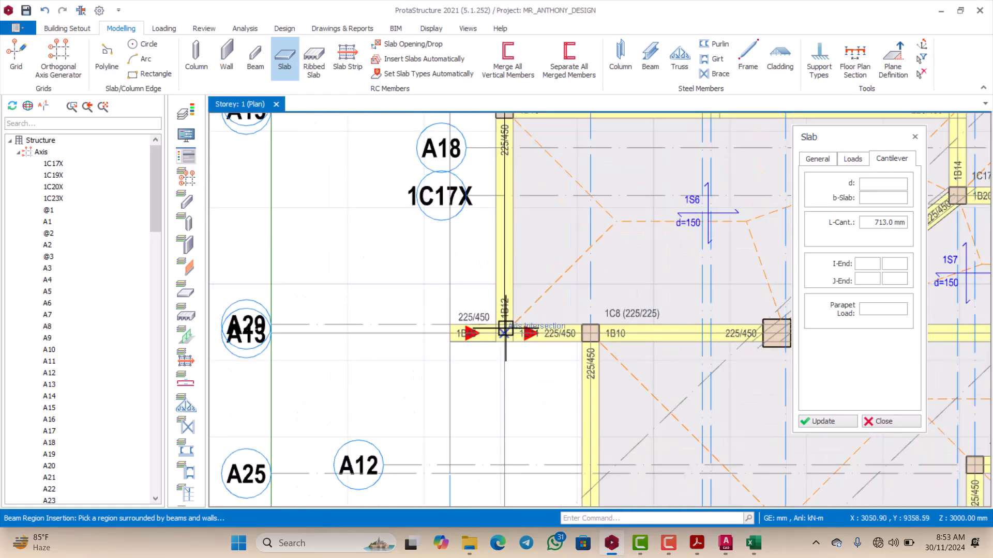
click(503, 331)
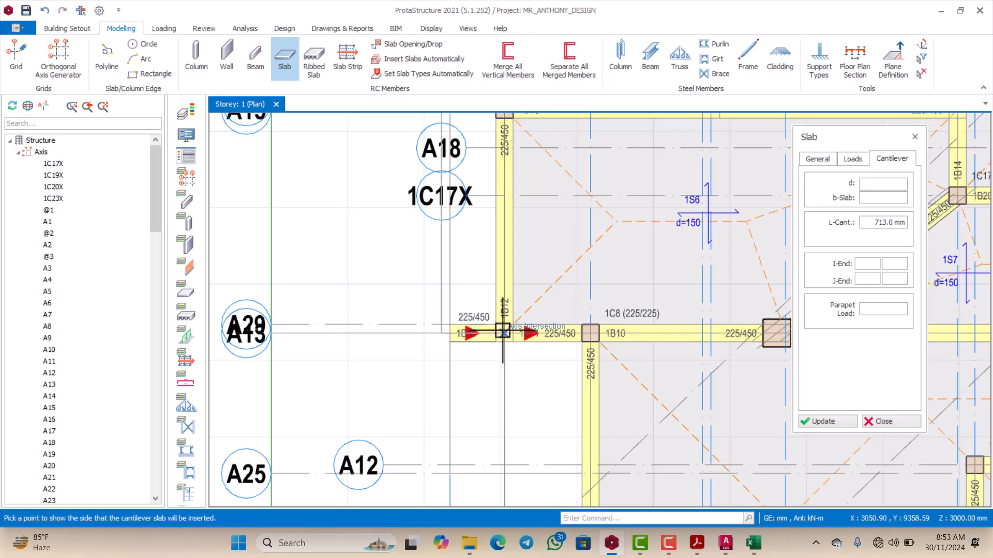
click(453, 327)
scroll(455, 318, down, 4)
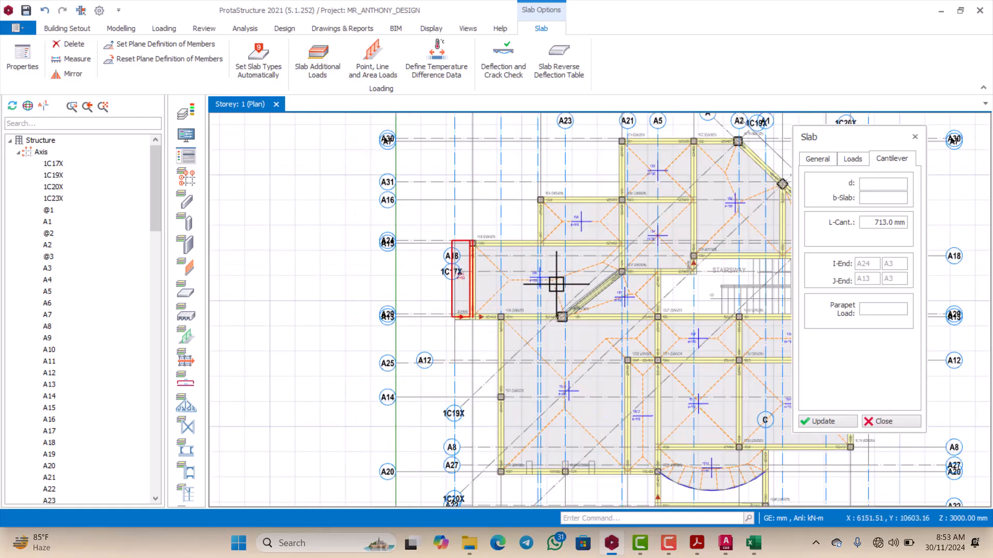
Step: Set the cantilever length of the slab outside beam 1B12 to 600 mm and update it
drag(870, 226, 912, 223)
text(6)
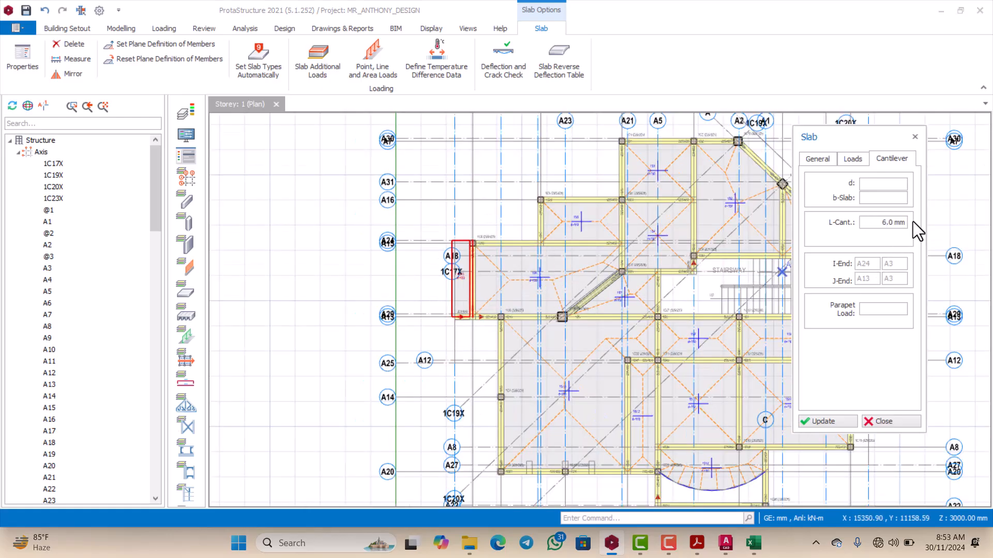
text(00)
click(827, 421)
scroll(513, 331, up, 4)
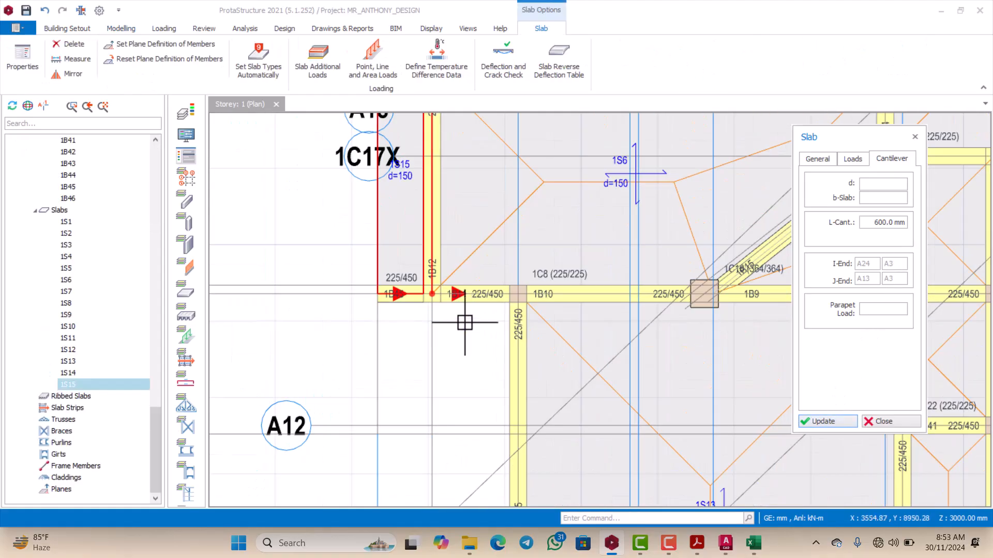
scroll(450, 295, down, 3)
scroll(439, 270, down, 4)
scroll(434, 328, up, 5)
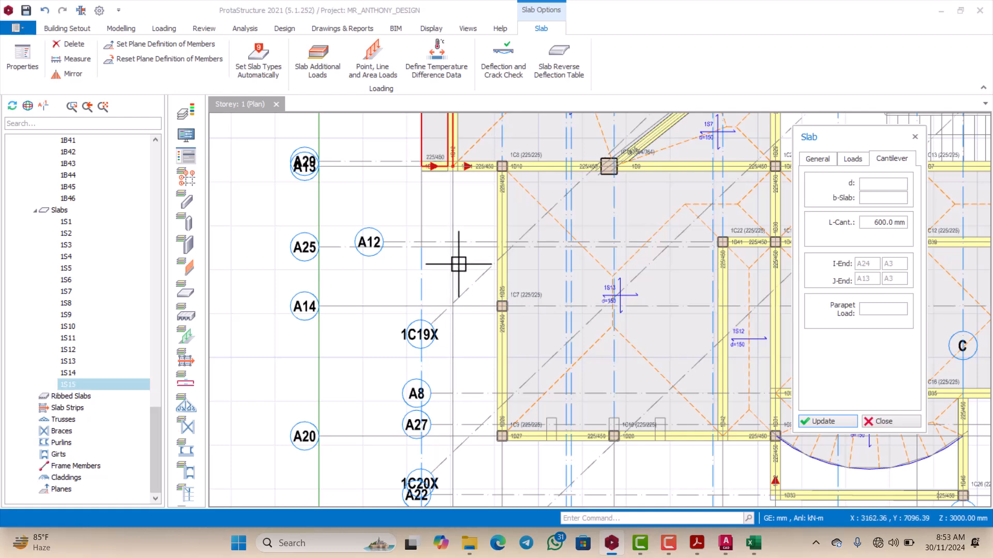
scroll(456, 266, up, 1)
scroll(471, 314, down, 2)
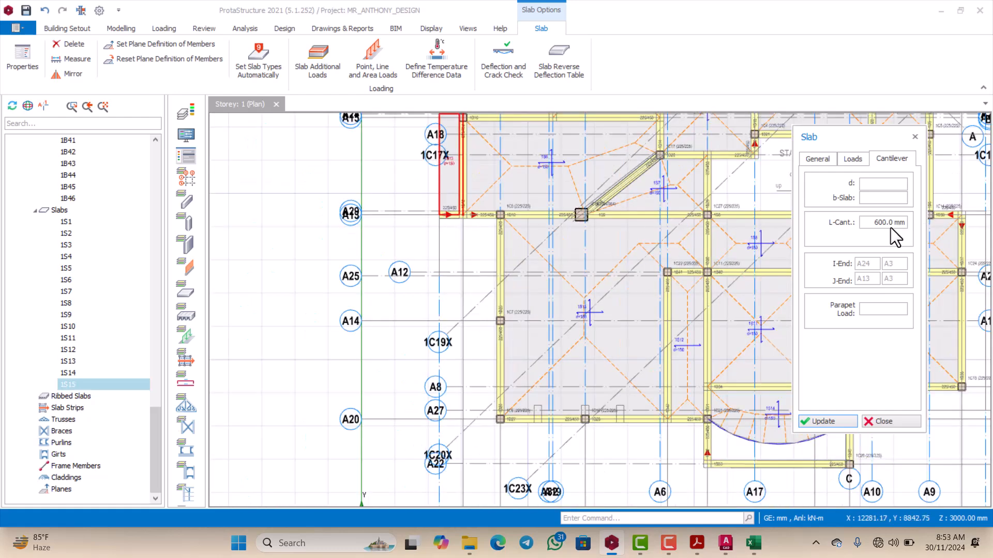
Step: Confirm 600 mm as the cantilever length of slab 1S15 and leave its properties
drag(875, 223, 904, 223)
key(Return)
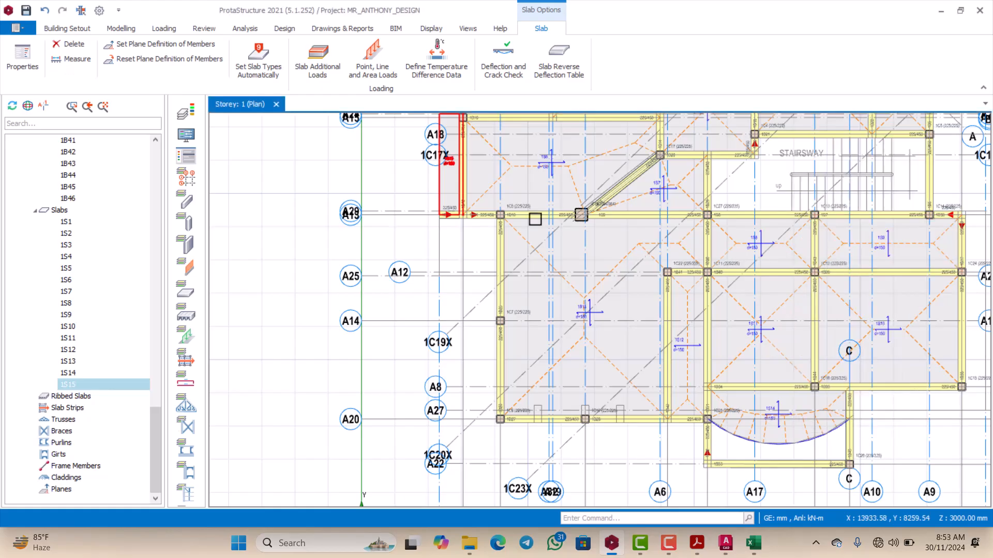
key(Escape)
scroll(466, 231, down, 3)
scroll(461, 214, up, 5)
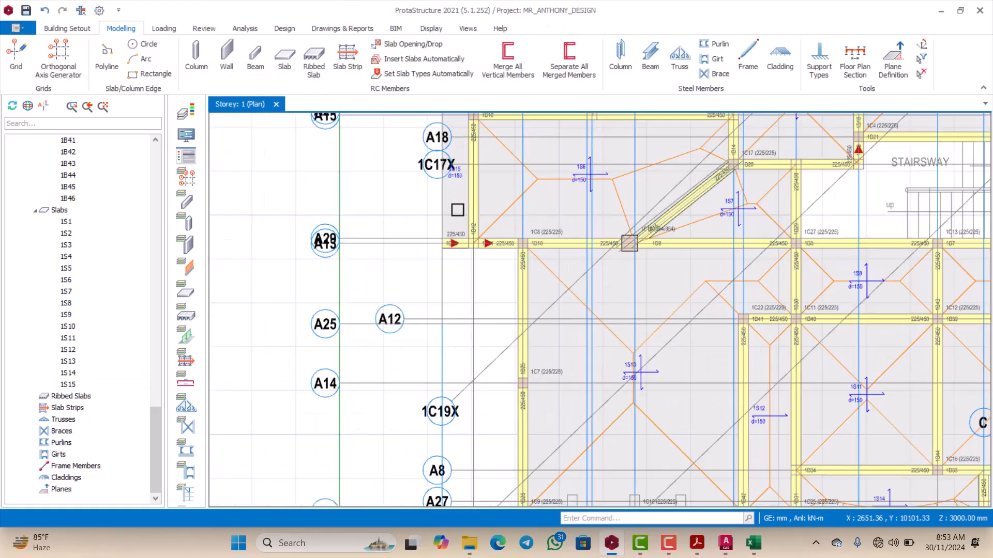
scroll(457, 198, down, 3)
scroll(458, 191, up, 3)
Step: Reopen the properties of cantilever slab 1S15 outside beam 1B12 and set its parapet load to 10.41
click(459, 182)
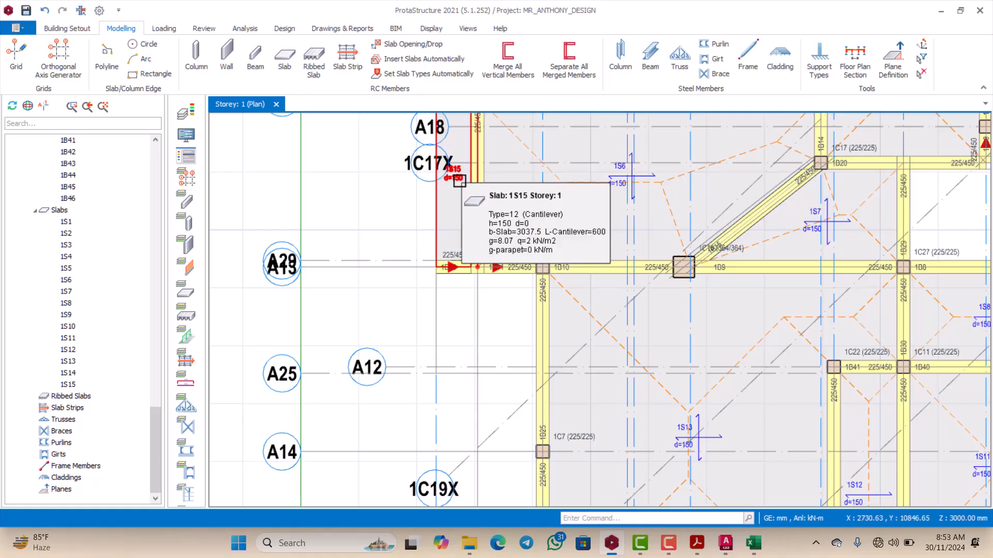
right_click(459, 181)
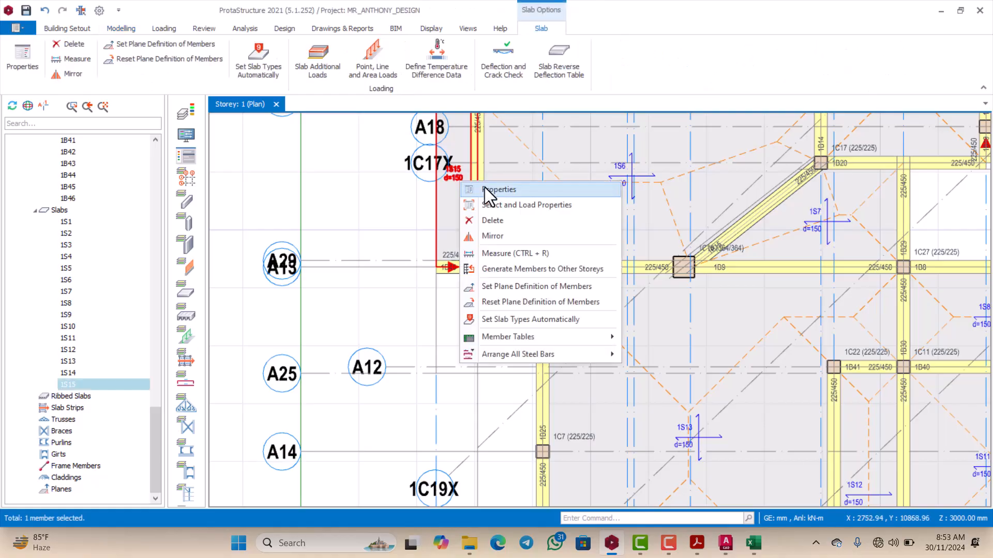
click(485, 188)
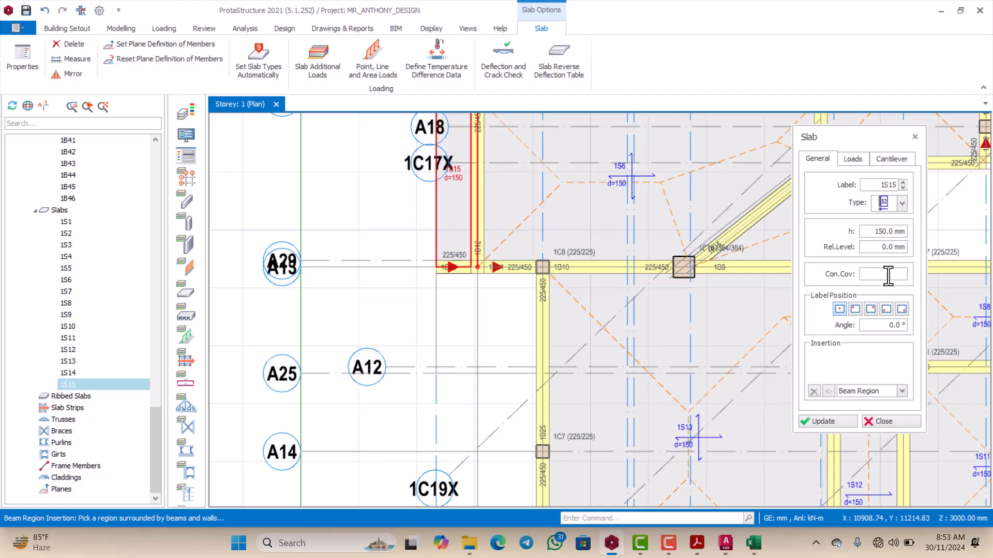
click(883, 159)
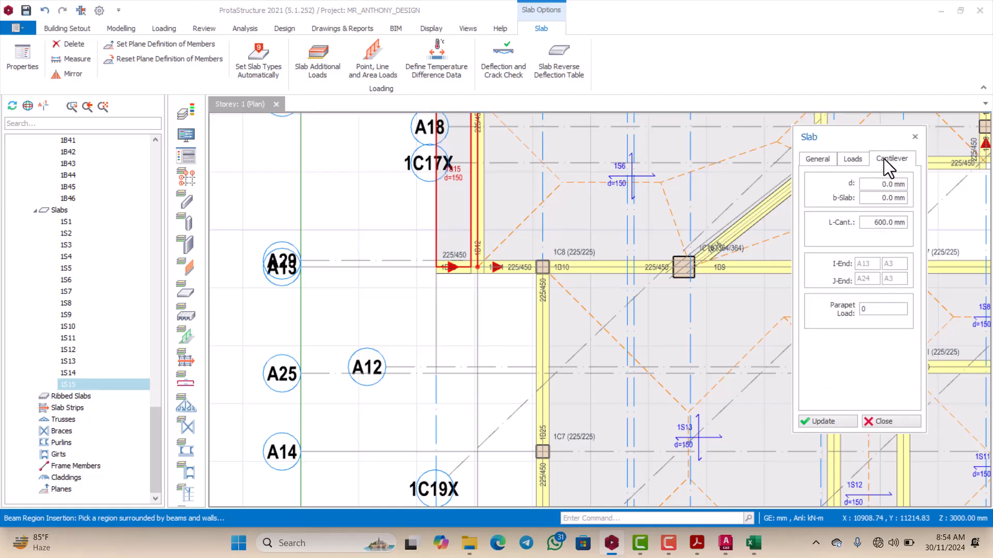
double_click(878, 309)
key(BackSpace)
Step: Check the wall load in the Excel load computation, return to ProtaStructure, and update slab 1S15 with the entered parapet load
click(753, 543)
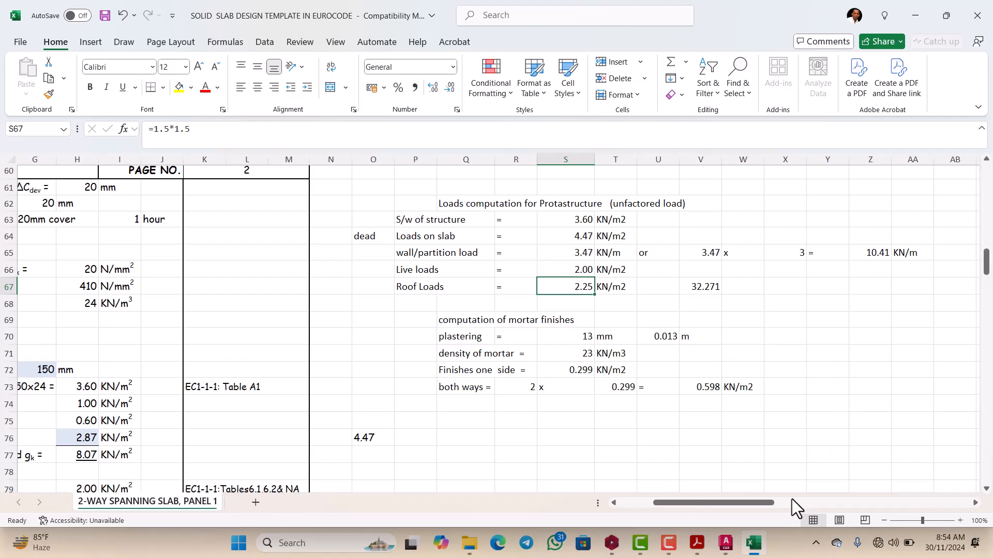
mouse_move(750, 550)
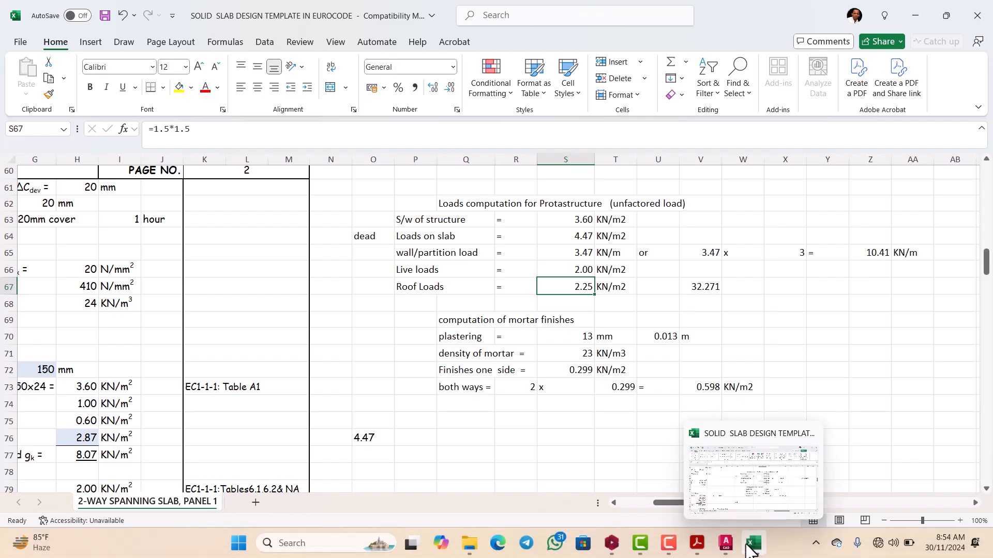
click(612, 543)
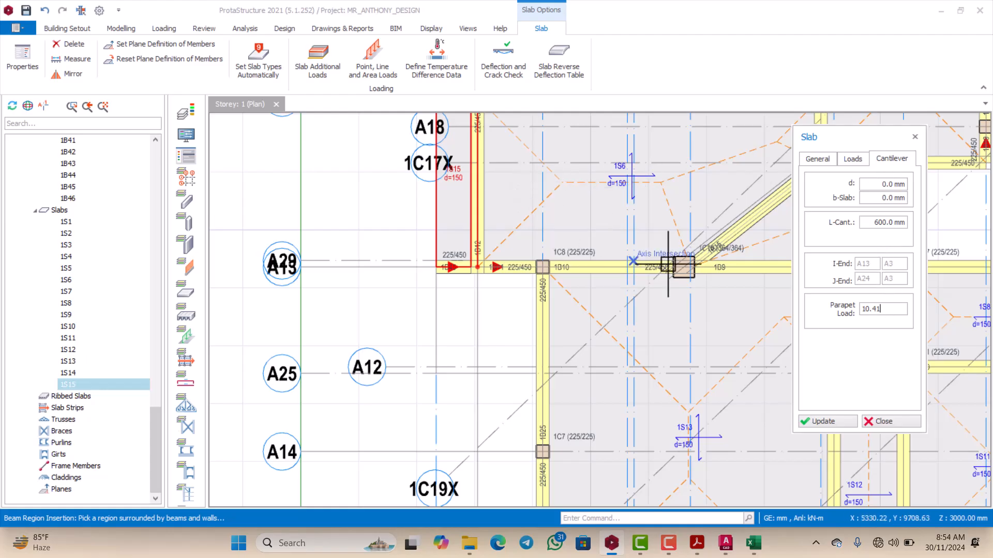
click(818, 420)
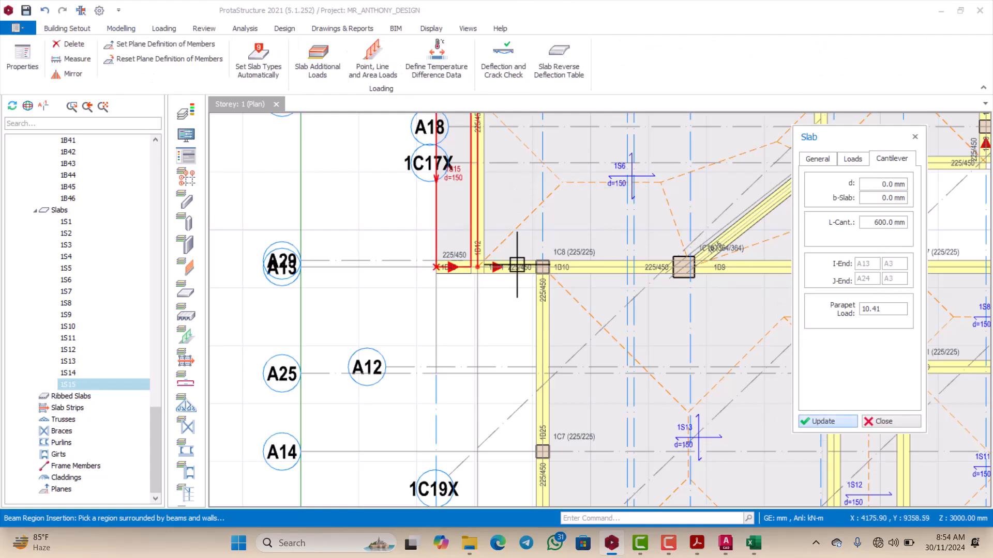
scroll(489, 250, down, 2)
scroll(465, 208, up, 3)
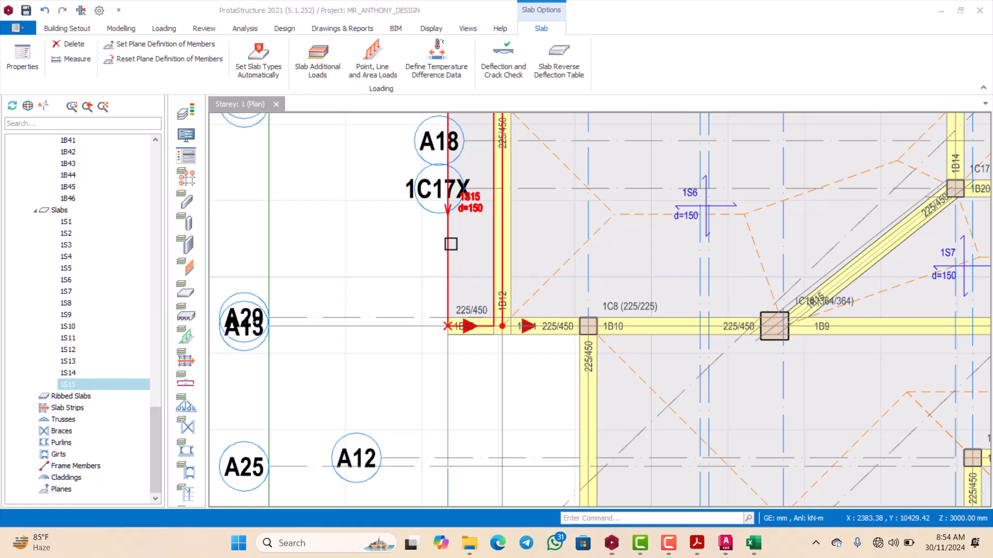
scroll(429, 252, down, 3)
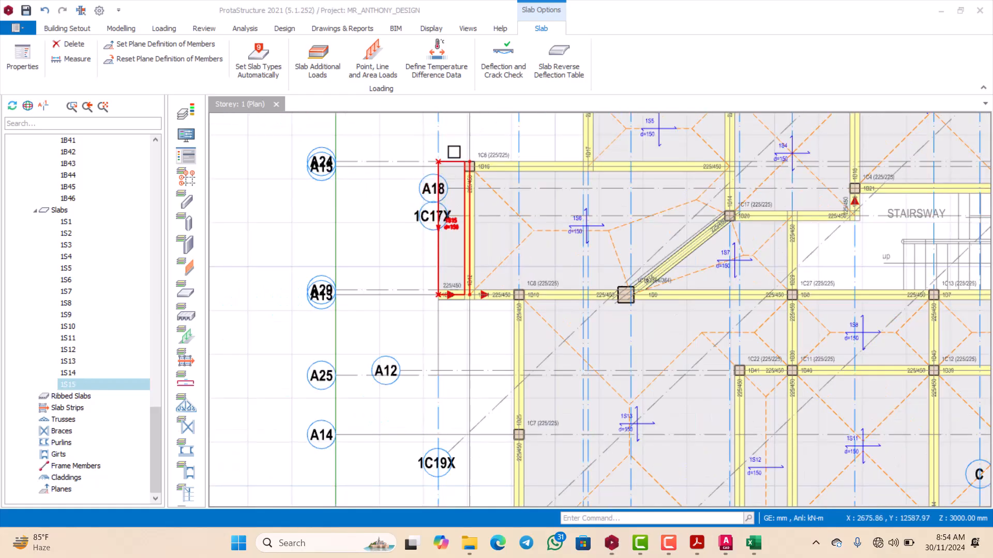
right_click(459, 140)
click(459, 140)
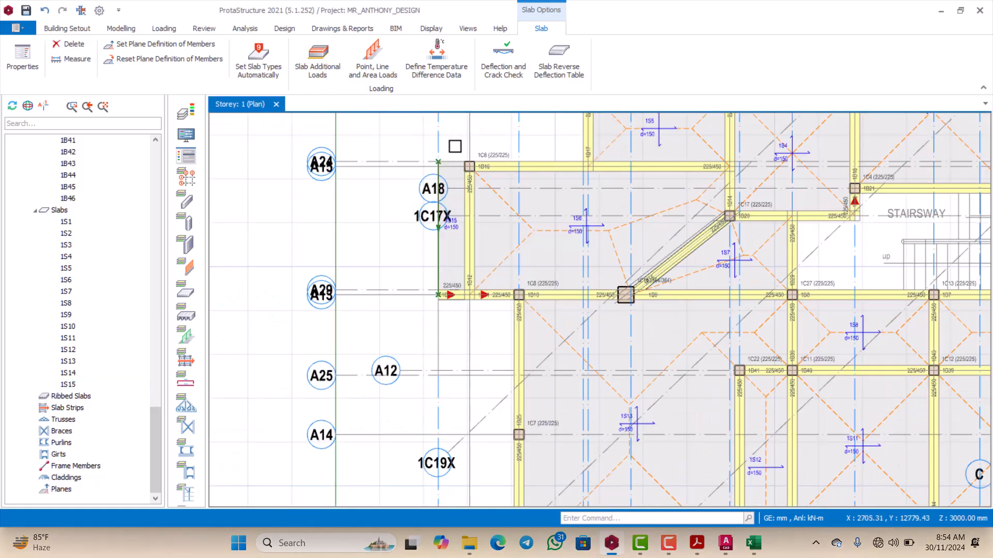
Step: Start another slab of cantilever type 12 with a thickness of 150 mm
scroll(443, 235, down, 3)
scroll(443, 235, up, 5)
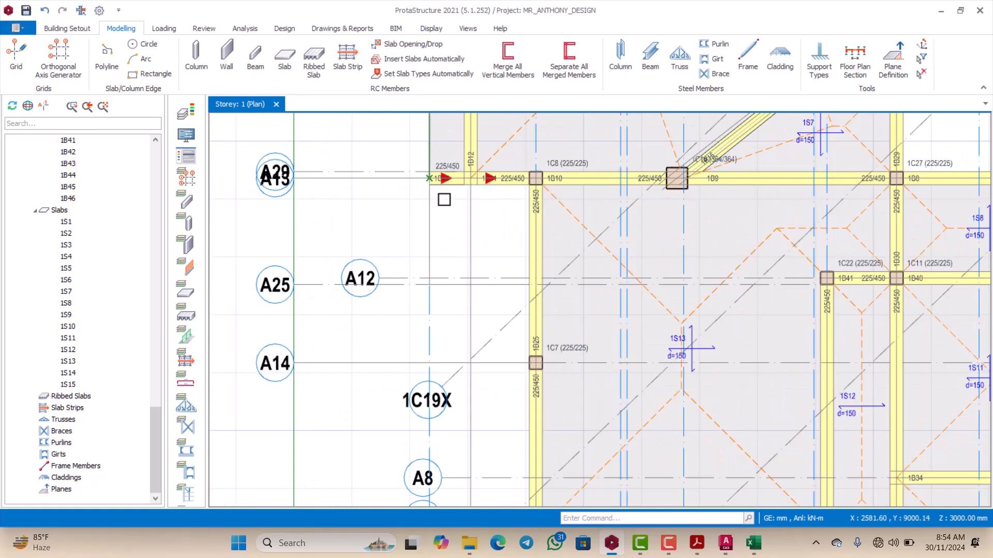
scroll(450, 199, down, 1)
scroll(451, 206, up, 1)
scroll(453, 215, down, 2)
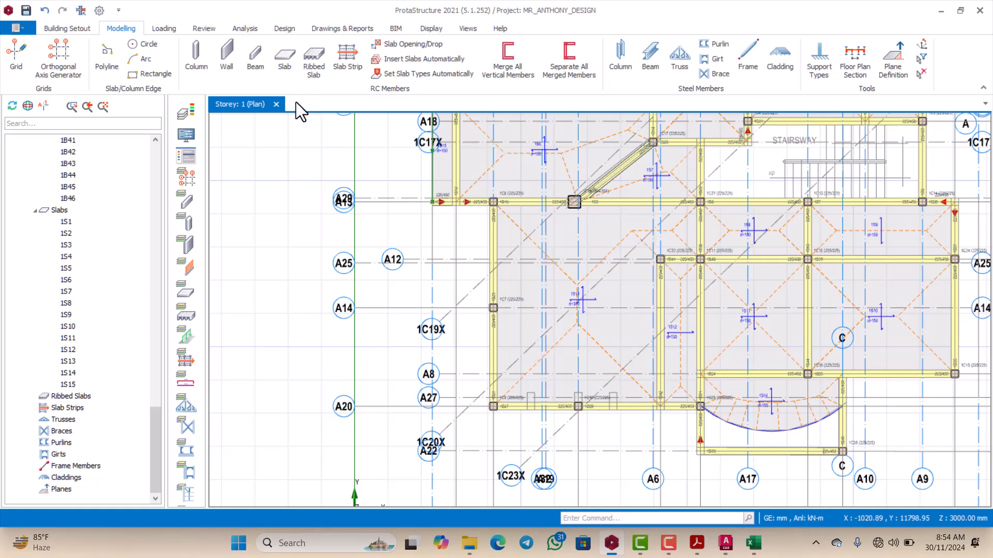
click(286, 61)
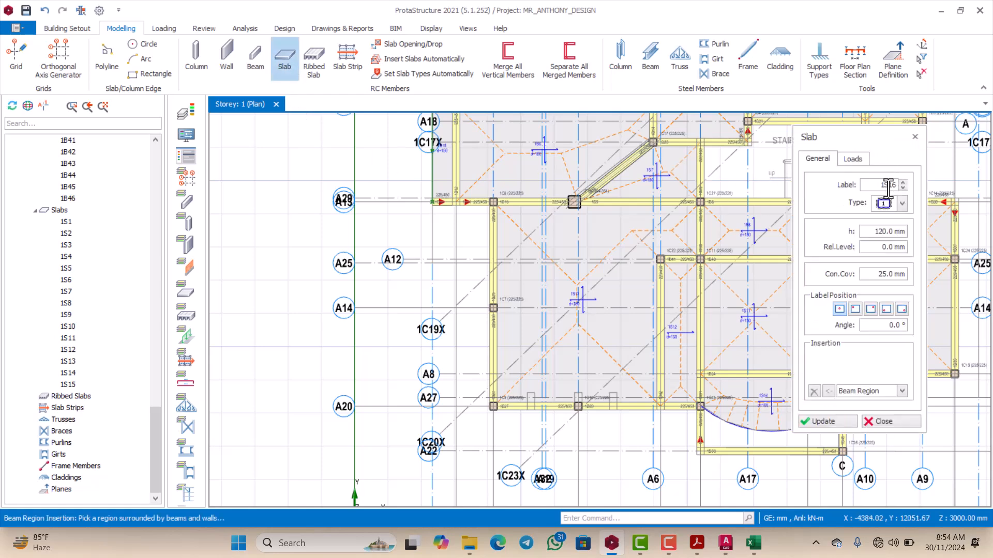
click(903, 202)
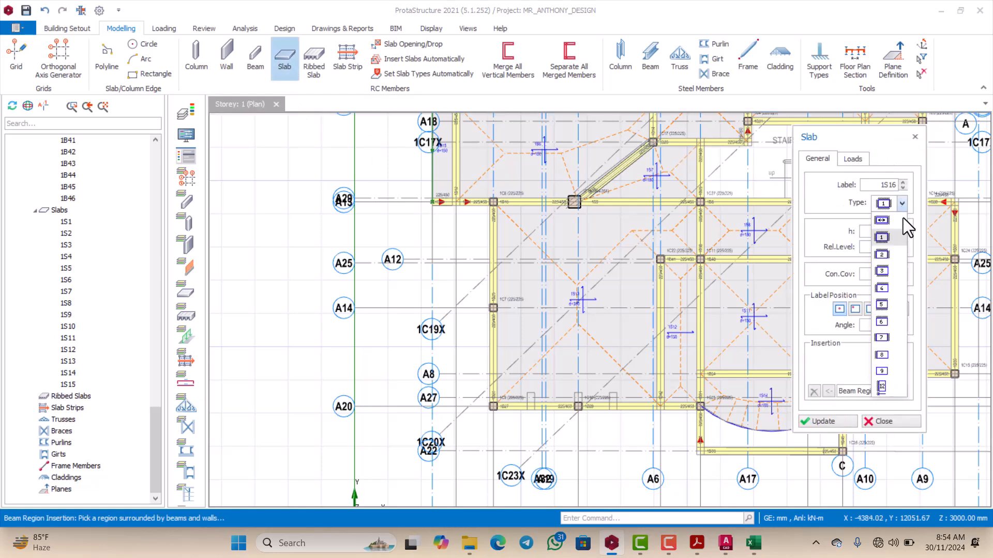
click(888, 389)
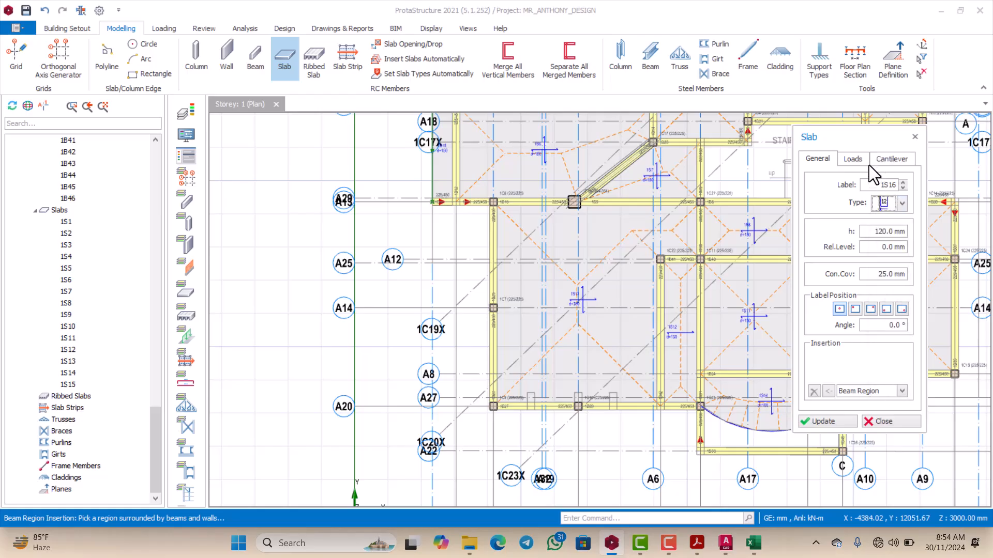
click(853, 159)
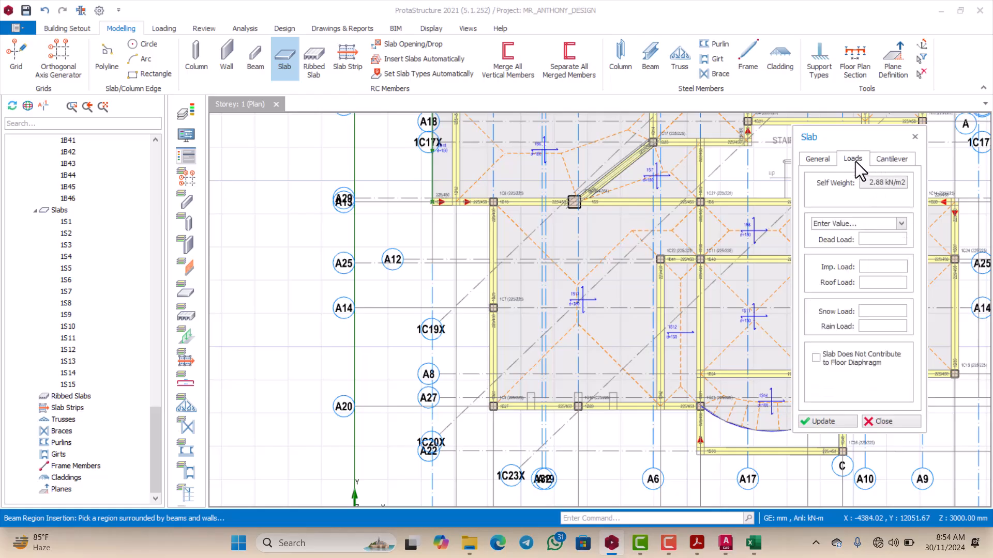
click(821, 157)
drag(873, 232, 907, 232)
text(150.0)
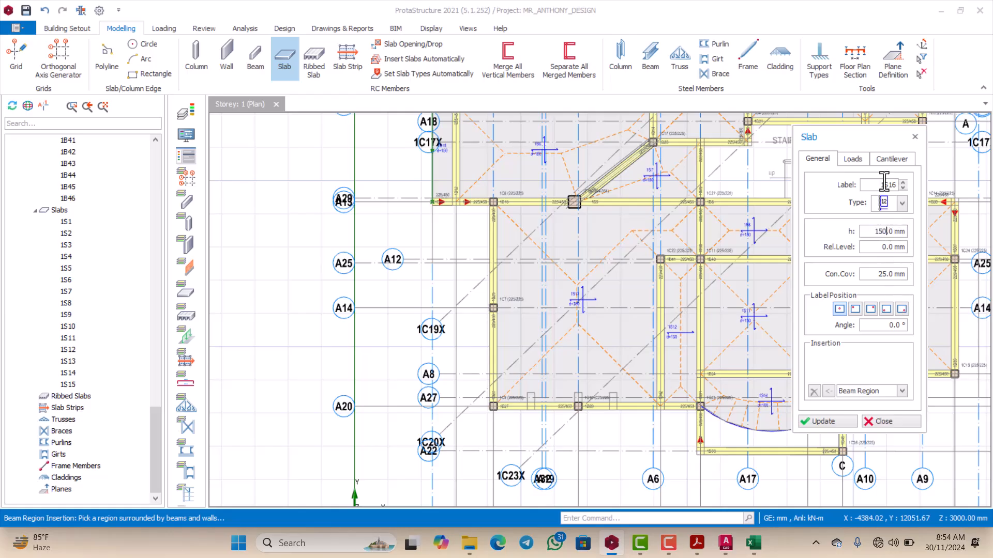
Step: Set the new cantilever slab's dead load to 4.47 kN/m2 and its imposed load to 2 kN/m2
click(852, 158)
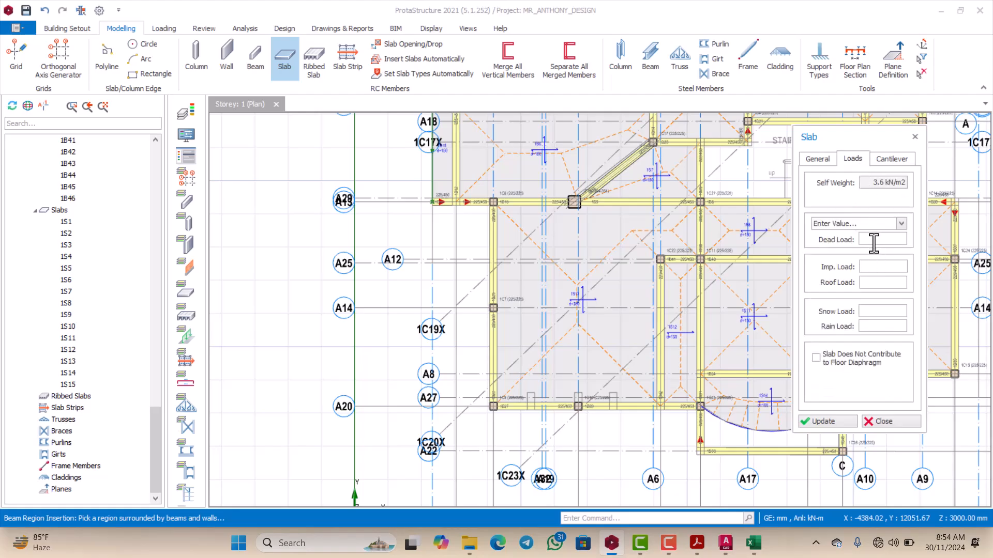
click(874, 239)
text(4.47 kN/m2)
Step: Set the cantilever length to 1838 mm and the parapet load to 10.41, checking the AutoCAD overhang dimension and the Excel wall load
click(890, 160)
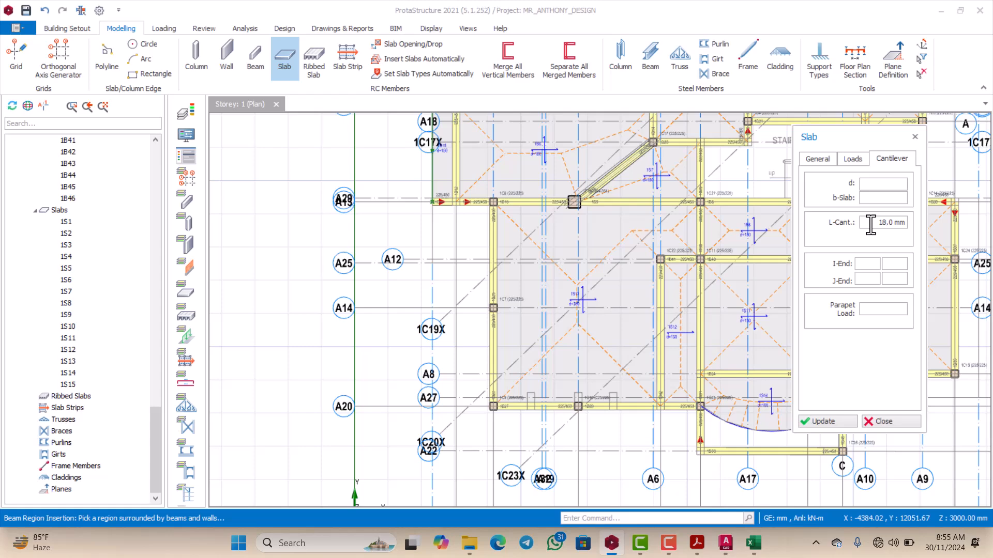
click(726, 544)
scroll(362, 305, down, 3)
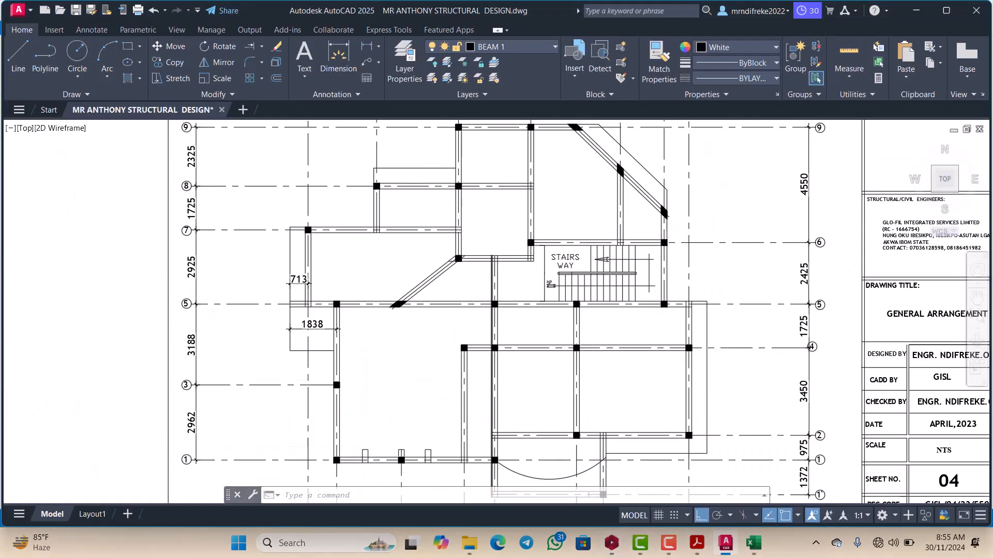
scroll(396, 305, up, 5)
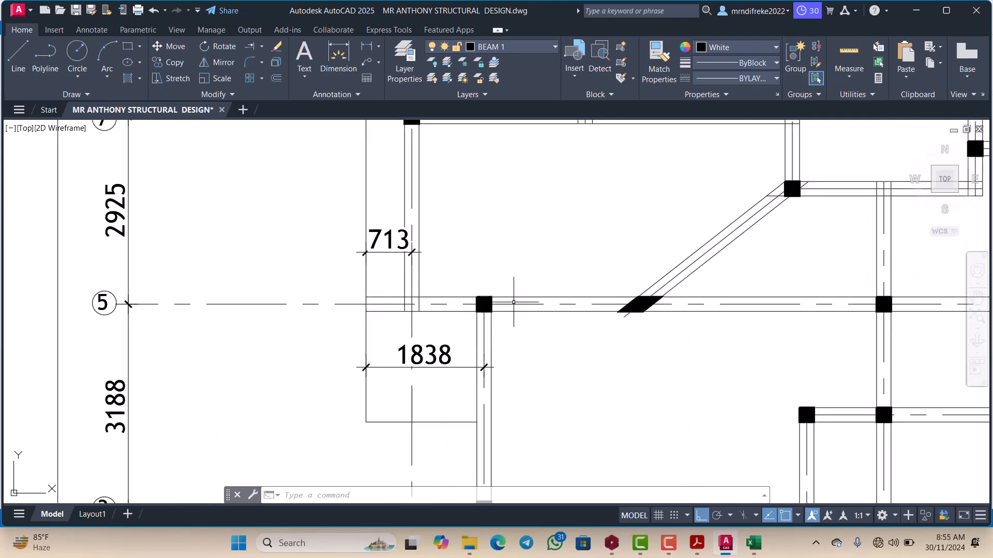
click(752, 547)
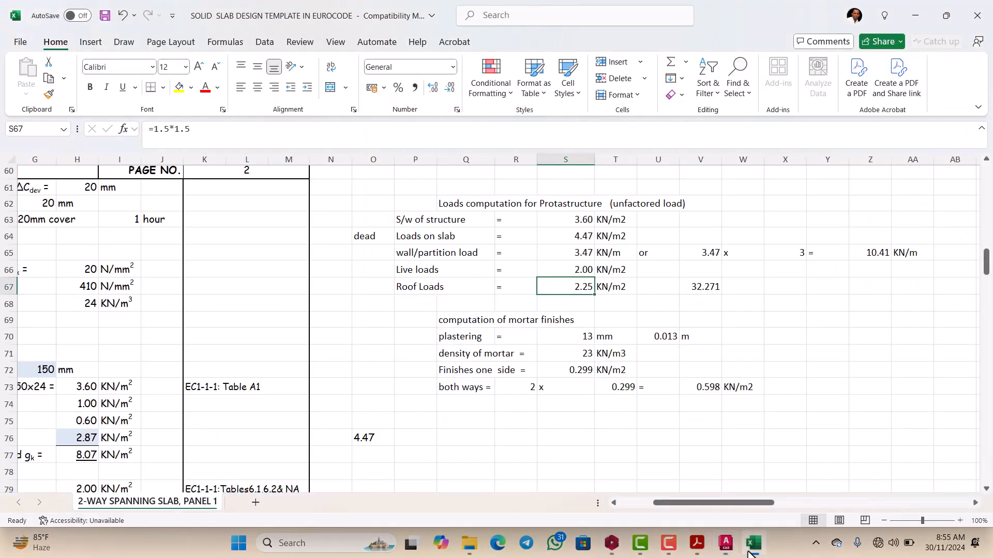
click(613, 547)
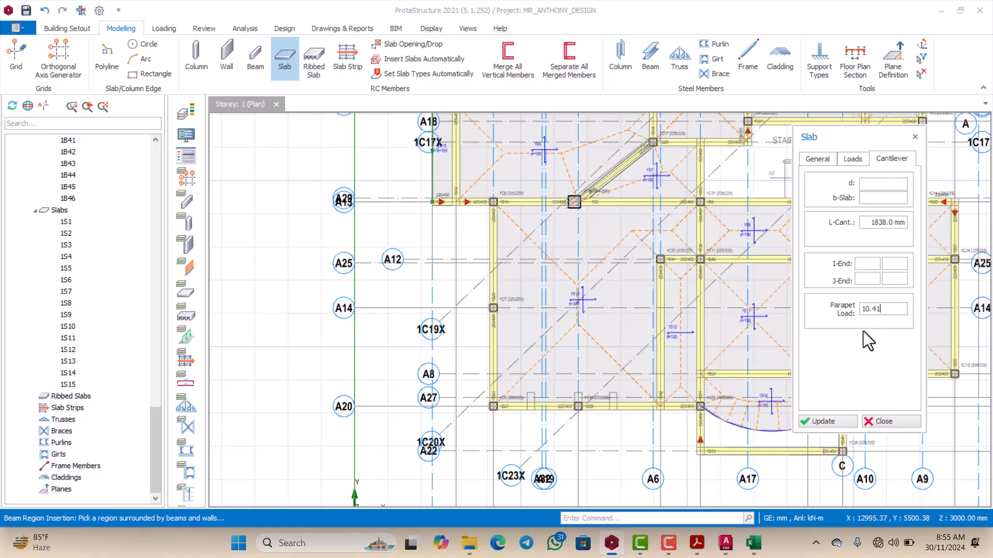
Step: Insert the cantilever slab on the outer side of beam 1B25, between column 1C8 and axis A25
scroll(450, 252, down, 1)
scroll(452, 236, up, 4)
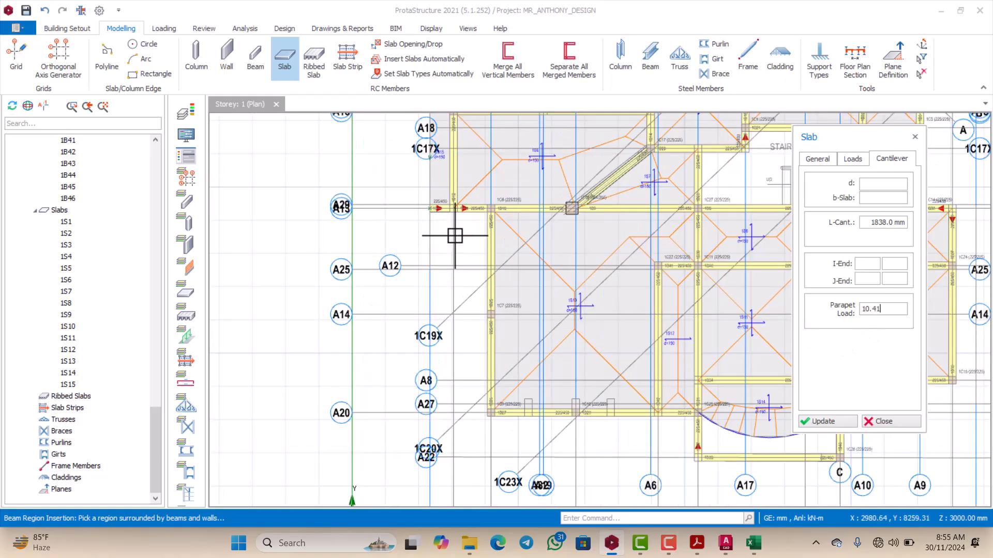
scroll(491, 222, down, 1)
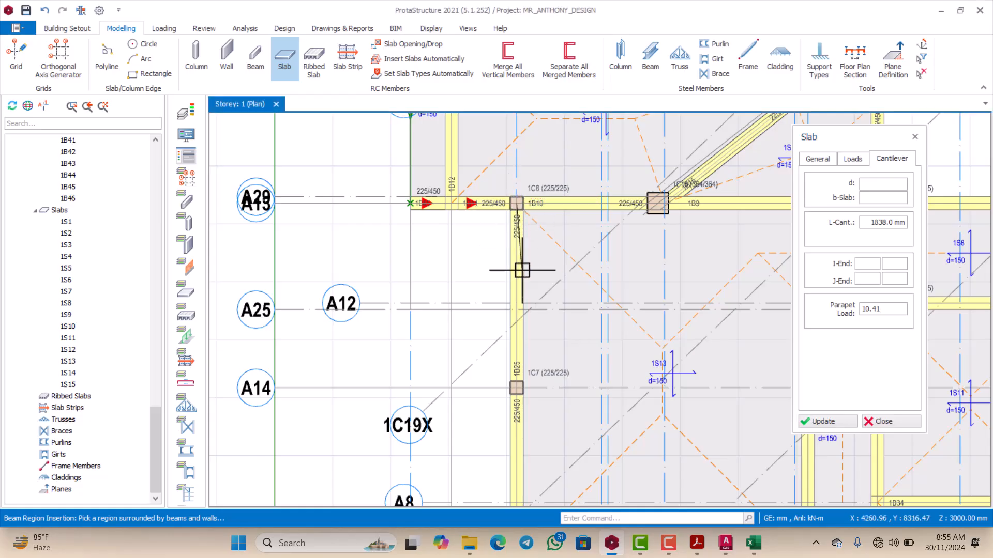
scroll(518, 266, up, 2)
click(489, 313)
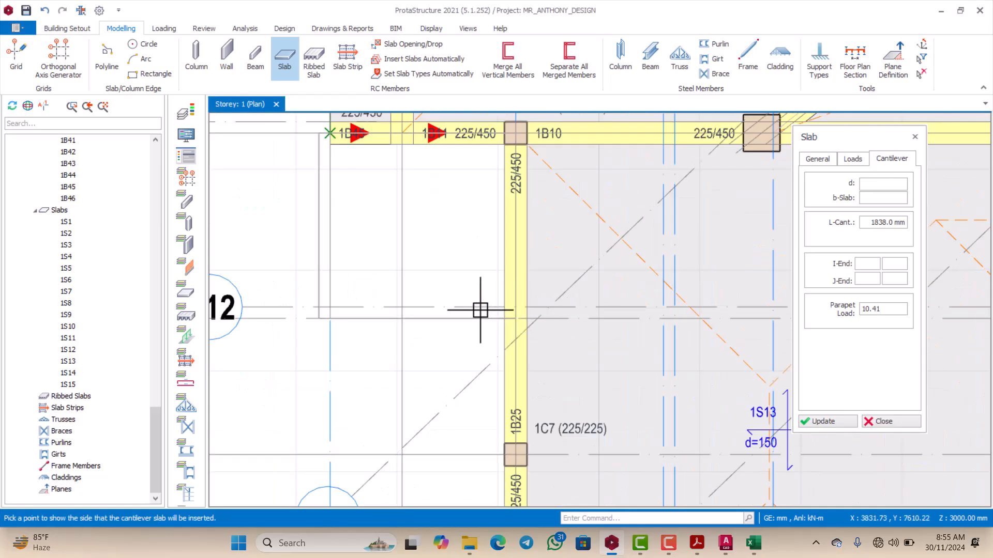
click(479, 310)
scroll(465, 305, down, 1)
scroll(434, 254, up, 1)
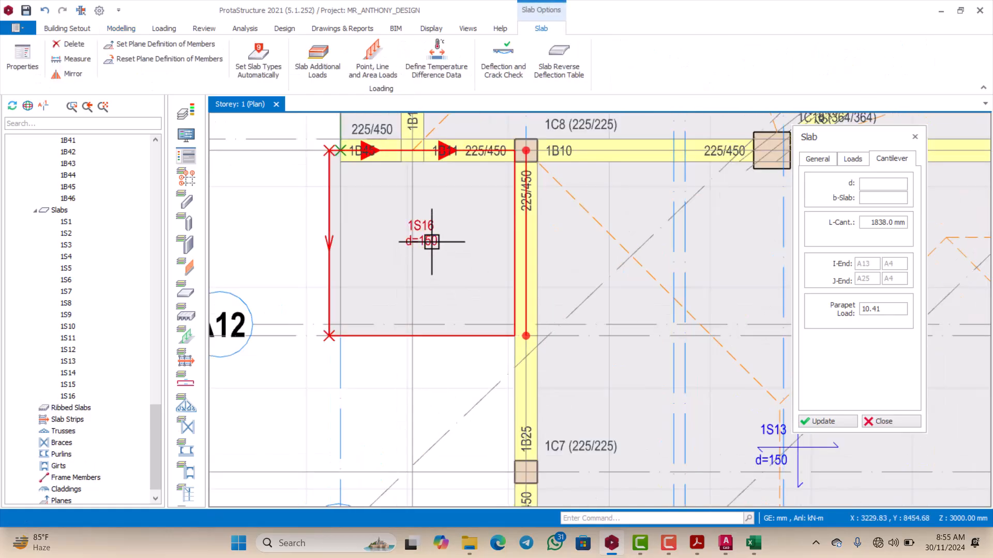
scroll(432, 241, down, 1)
scroll(361, 216, up, 1)
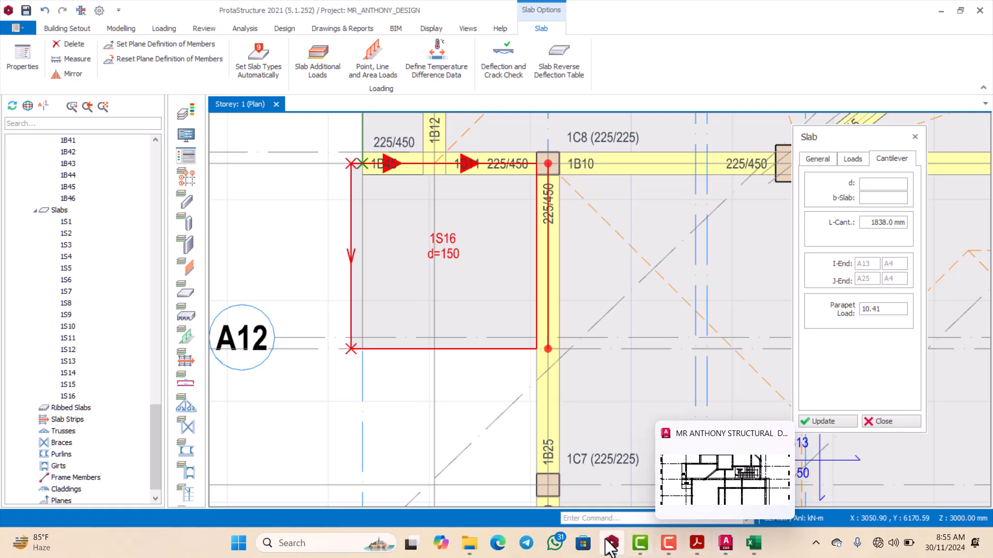
Step: Compare the inserted slab with the overhang outline below grid 5 in the AutoCAD plan, then return to ProtaStructure
mouse_move(612, 545)
click(725, 543)
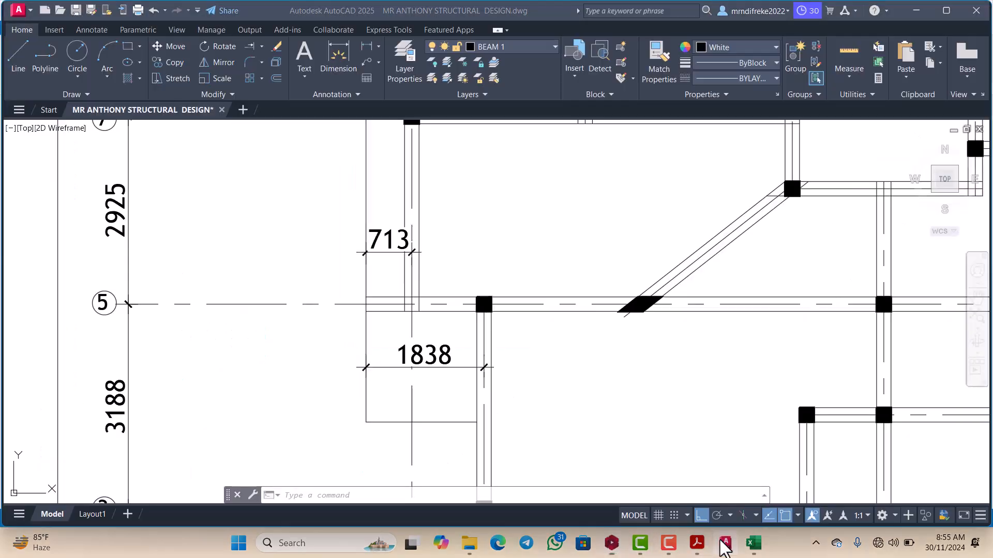
scroll(448, 306, down, 3)
scroll(414, 253, up, 2)
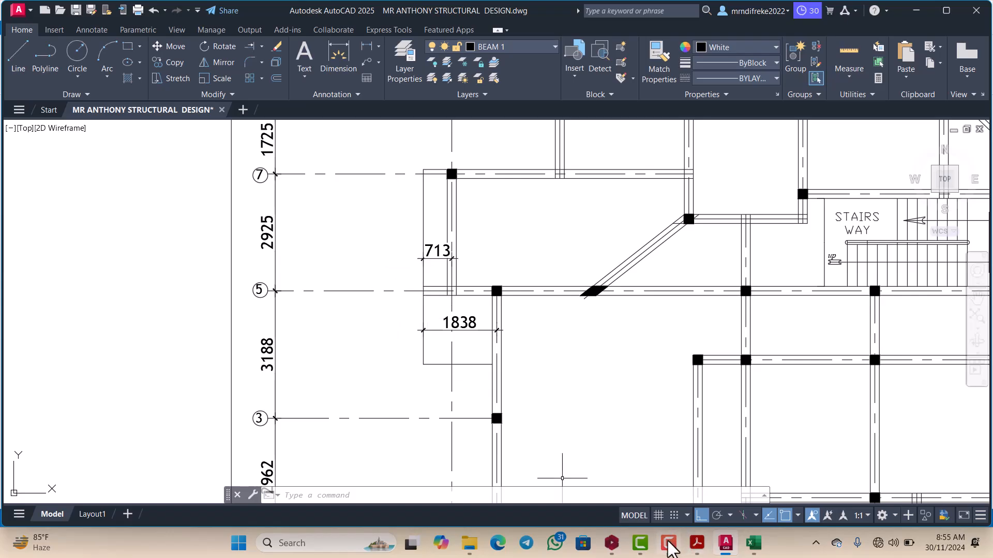
click(611, 543)
scroll(415, 316, down, 1)
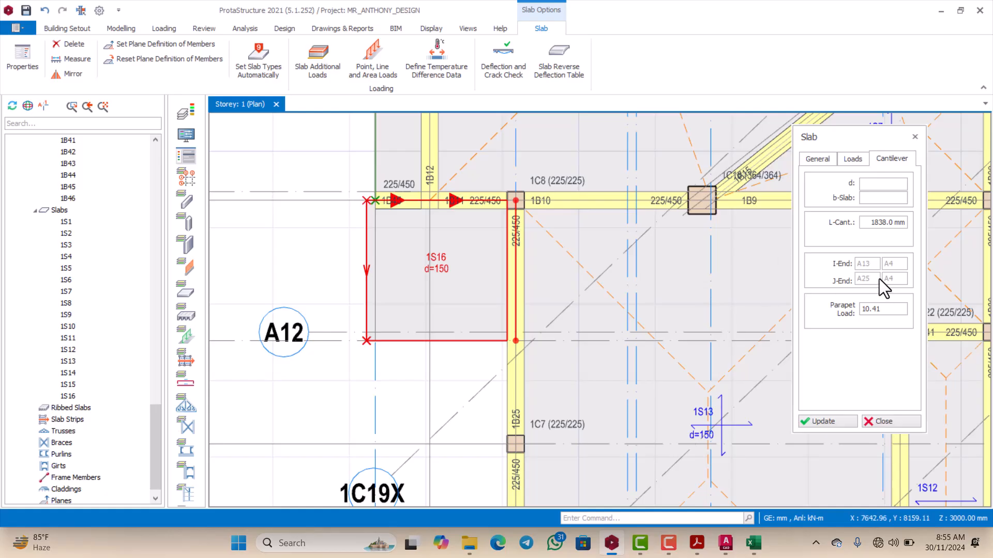
Step: Recheck the loads of cantilever slab 1S16 and try shorter cantilever lengths, including 1750, 1740 and 1730 mm, to bring its edge onto axis A26
click(885, 159)
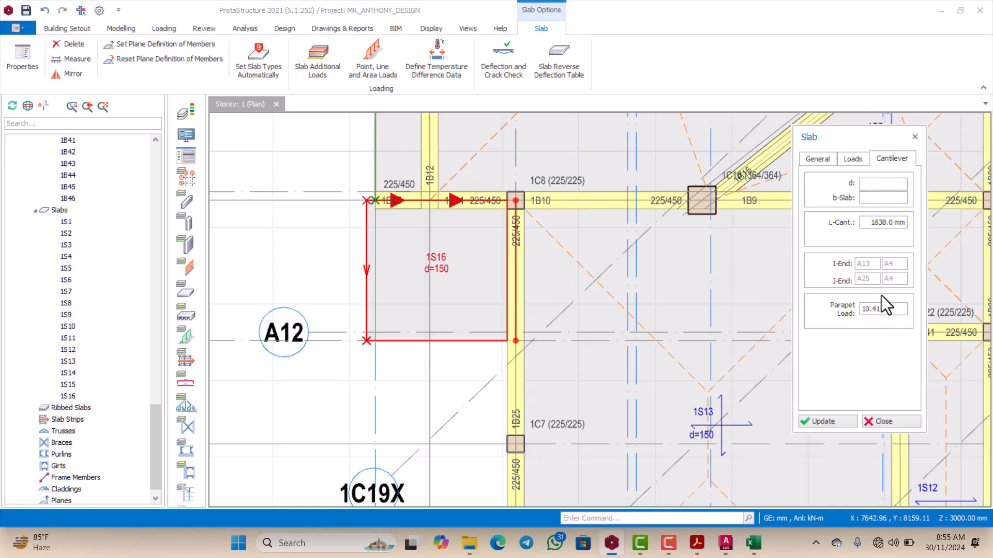
click(848, 159)
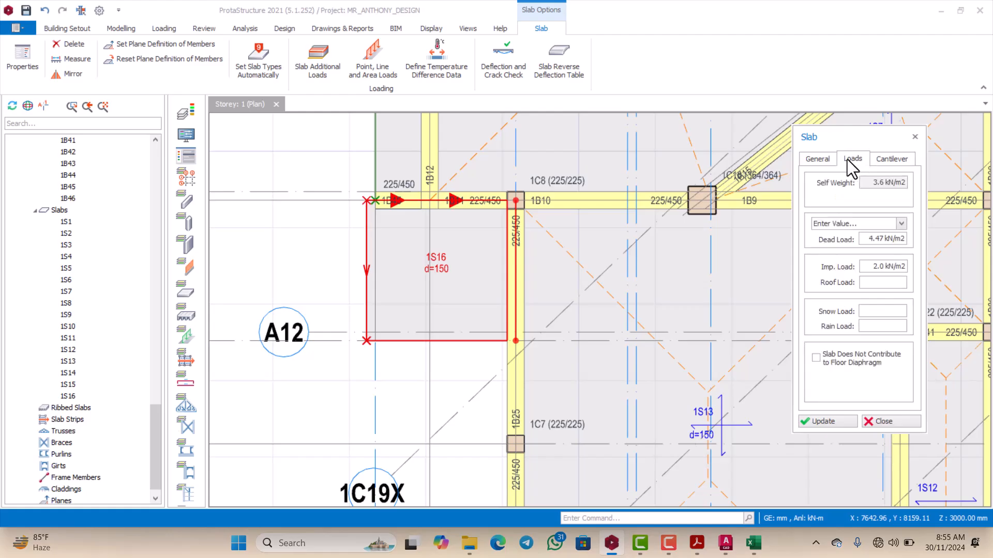
click(880, 159)
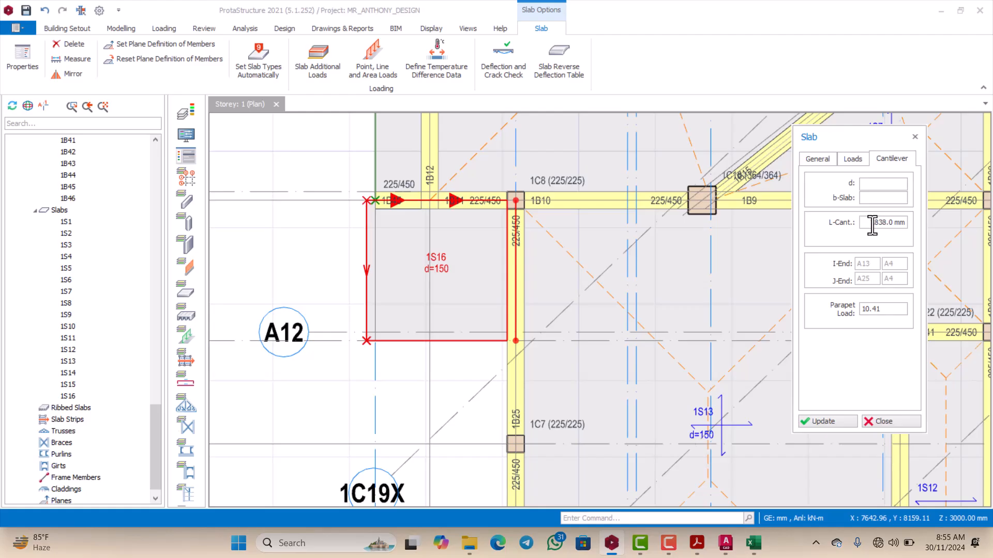
drag(872, 225, 910, 225)
click(822, 421)
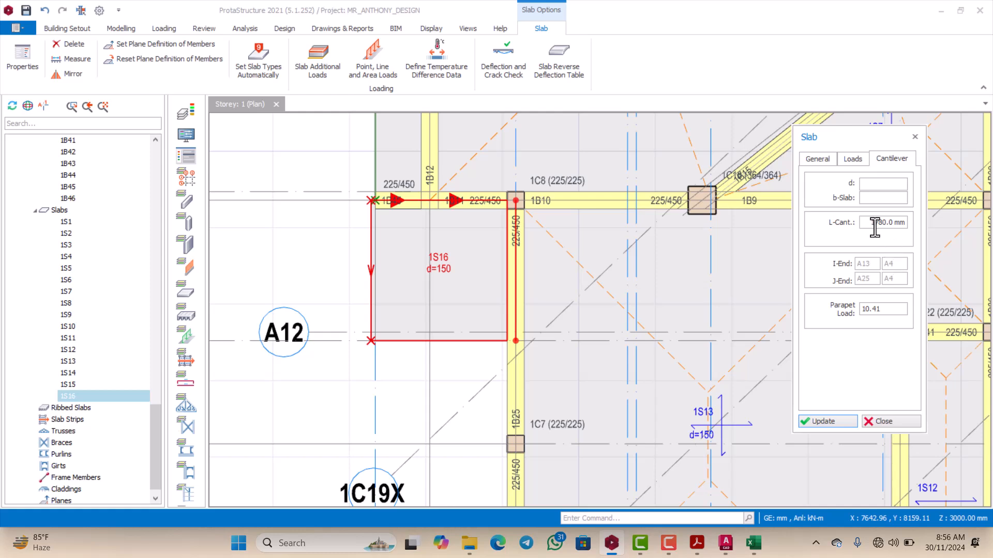
drag(870, 222, 918, 230)
text(1750)
click(834, 421)
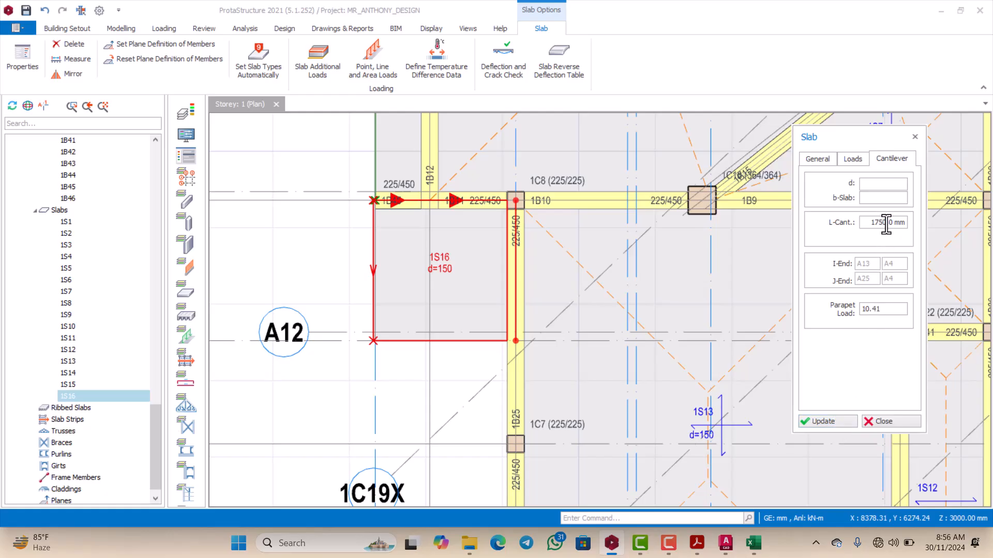
click(837, 420)
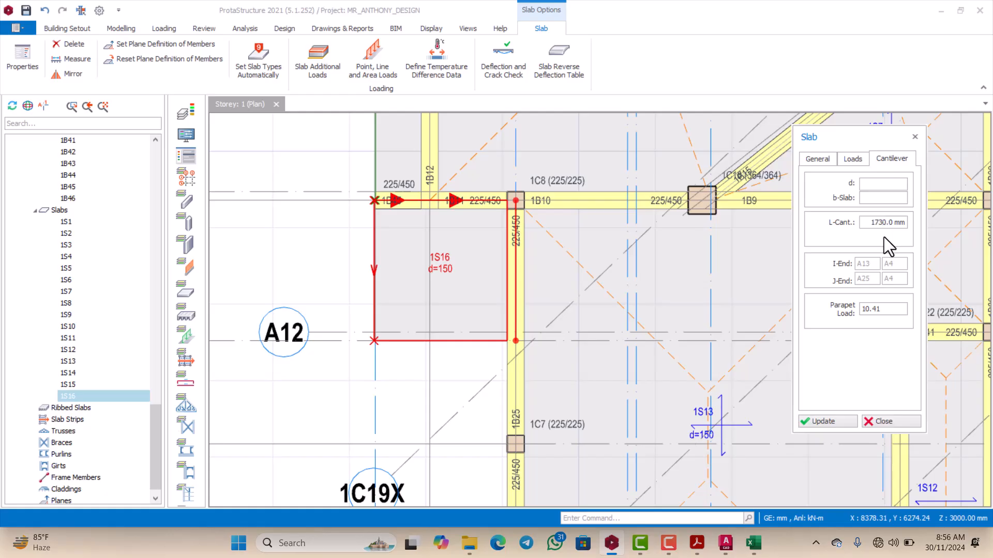
click(834, 420)
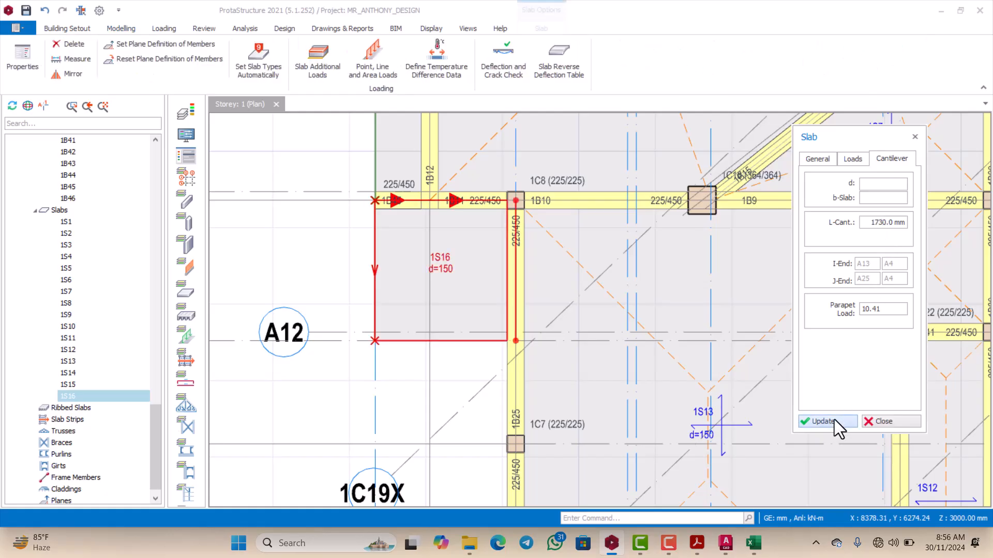
Step: Set slab 1S16's cantilever length to 1725 mm to align its outer edge with the end of beam 1B45, then close its properties
scroll(383, 207, up, 6)
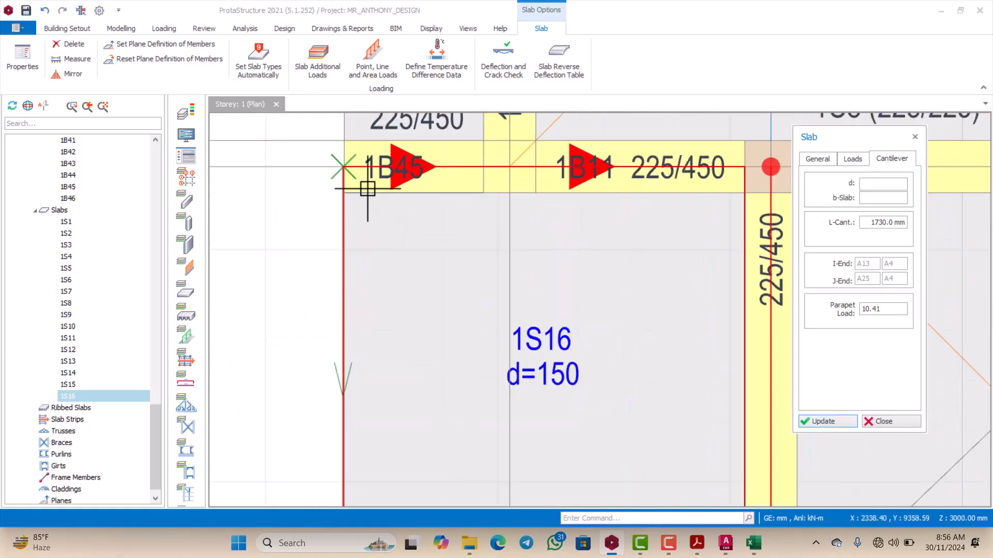
scroll(388, 212, down, 1)
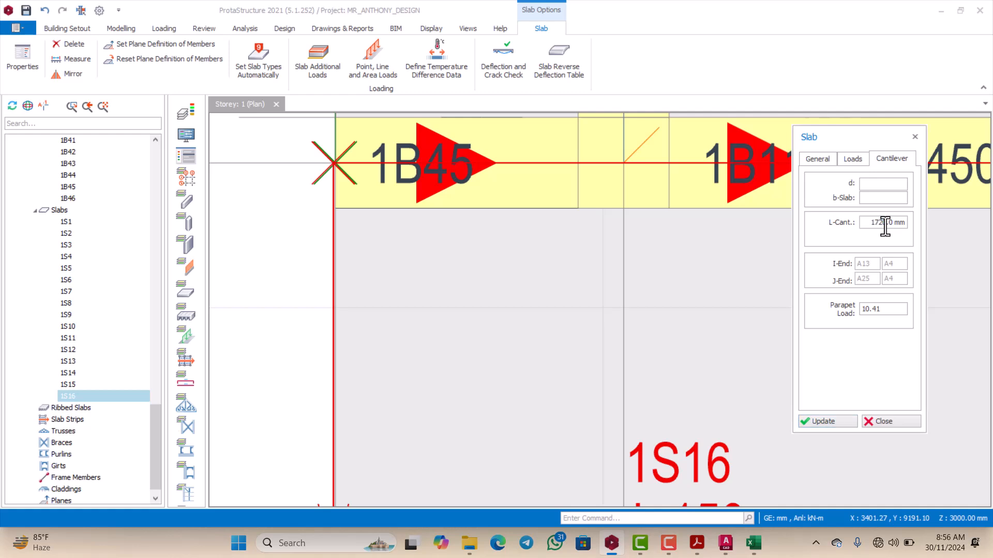
click(827, 420)
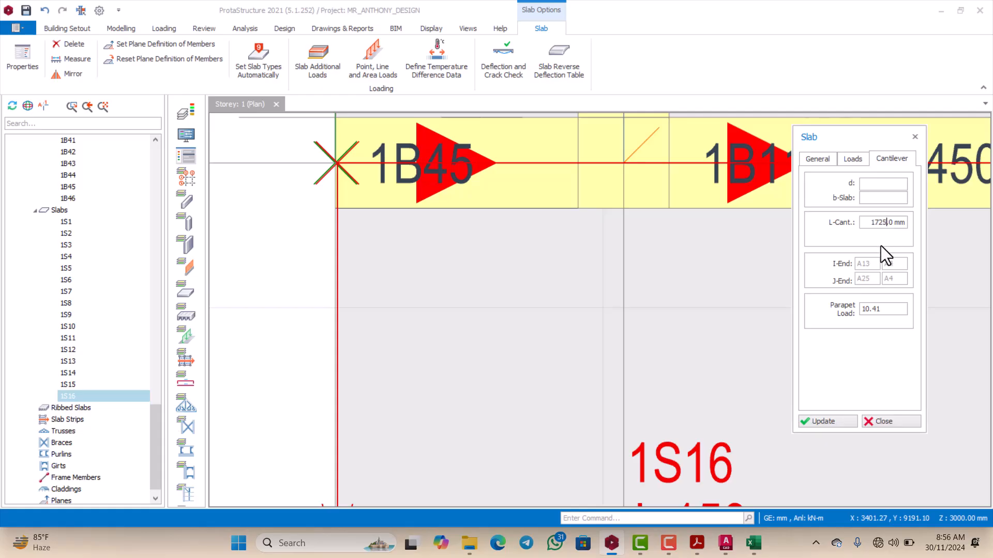
click(838, 420)
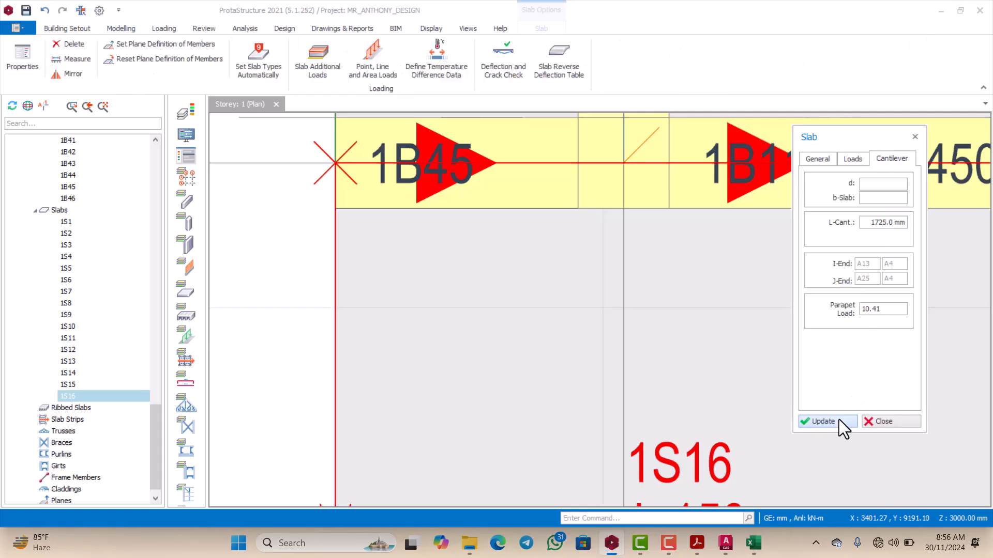
scroll(553, 338, down, 3)
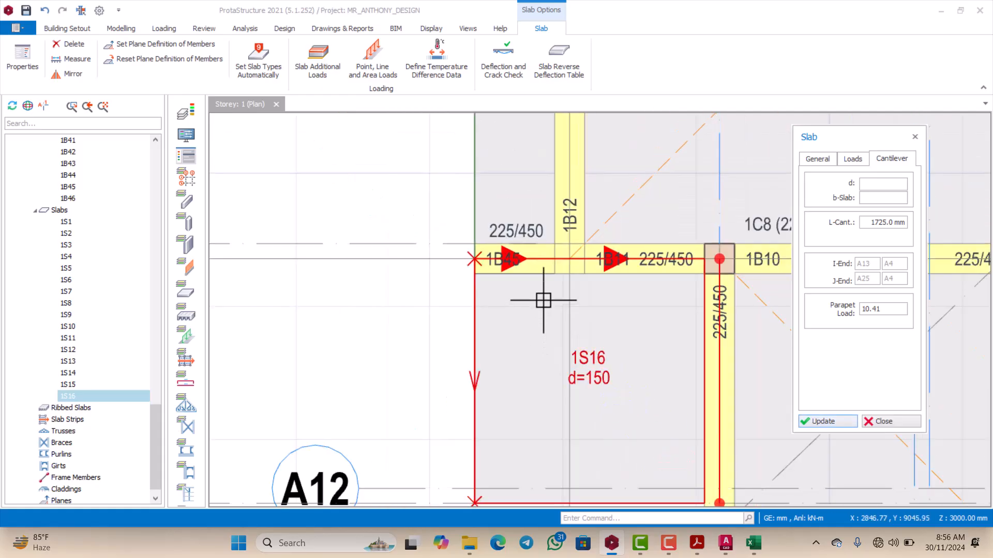
scroll(548, 269, down, 1)
scroll(548, 270, down, 3)
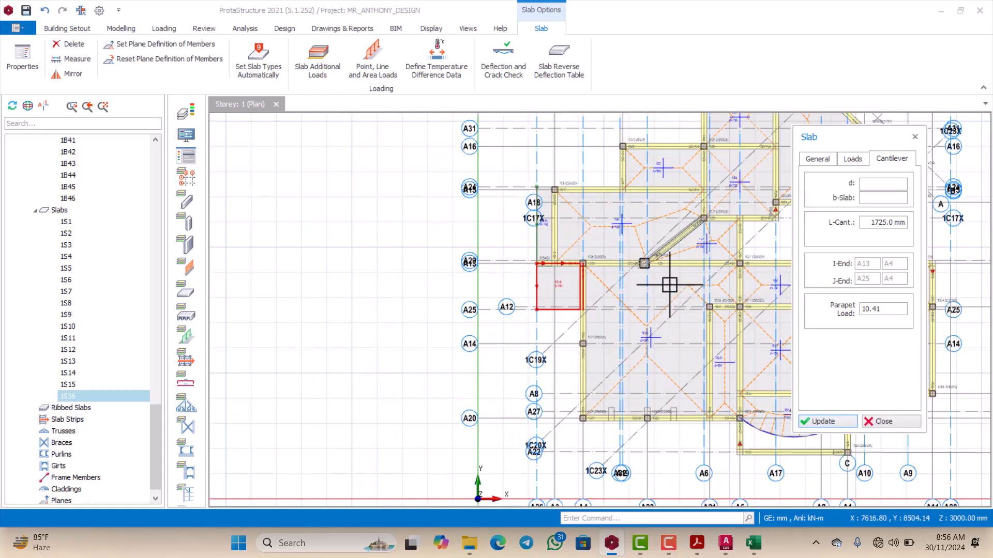
click(836, 420)
click(874, 421)
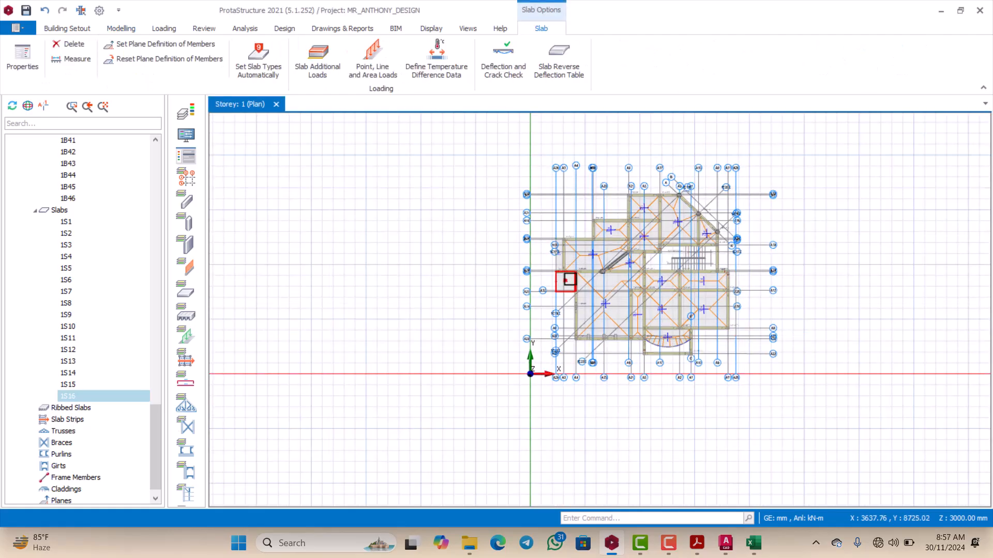
Step: Survey the Storey 1 plan, then switch to the AutoCAD drawing and examine the slab overhang outline beyond grid M, between grids 5 and 2
scroll(632, 284, up, 4)
scroll(549, 286, down, 2)
scroll(470, 336, up, 2)
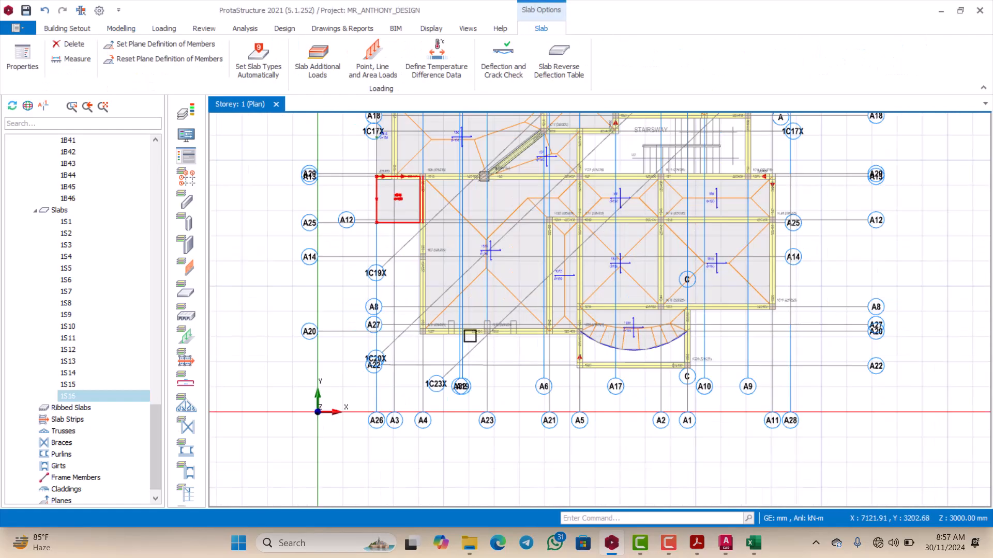
scroll(469, 336, up, 3)
scroll(463, 266, down, 1)
scroll(374, 253, up, 2)
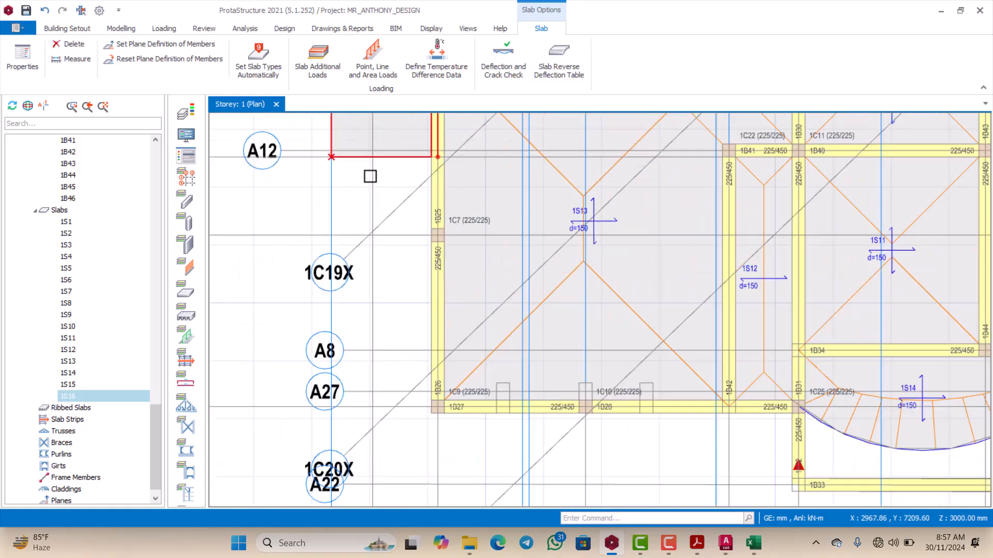
scroll(370, 176, down, 3)
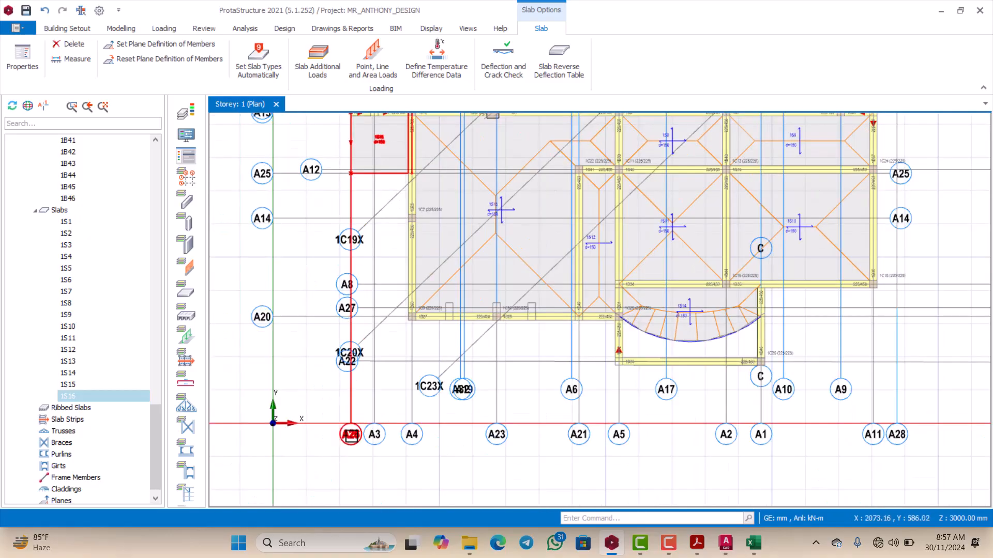
click(726, 543)
scroll(568, 279, down, 4)
scroll(569, 280, up, 4)
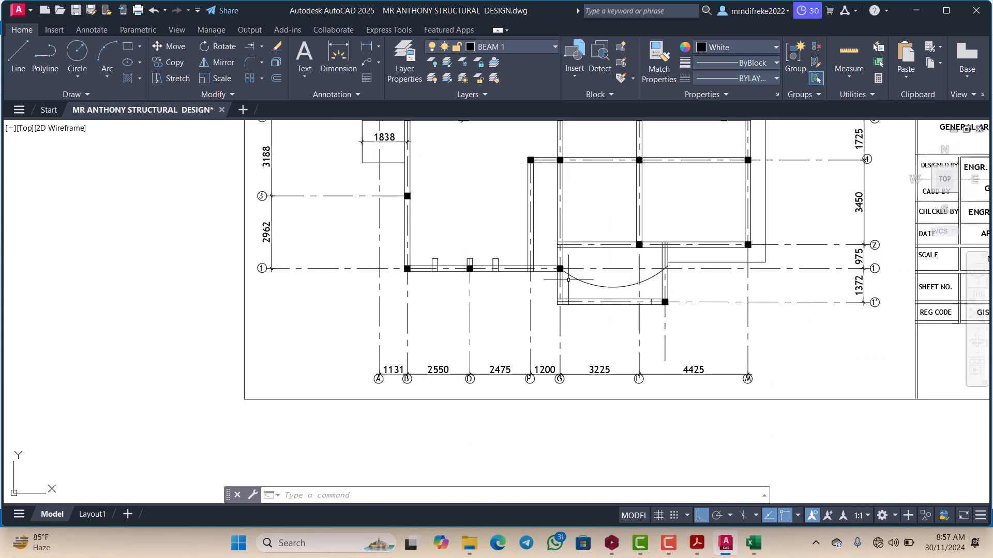
scroll(568, 279, down, 3)
scroll(605, 275, up, 5)
scroll(605, 275, down, 5)
scroll(464, 208, up, 4)
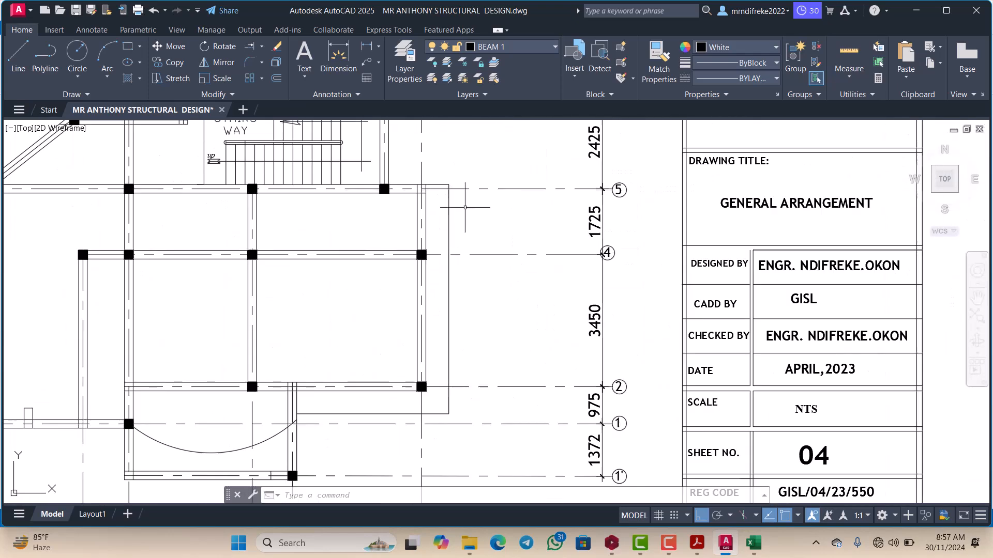
scroll(464, 208, down, 3)
scroll(481, 210, up, 5)
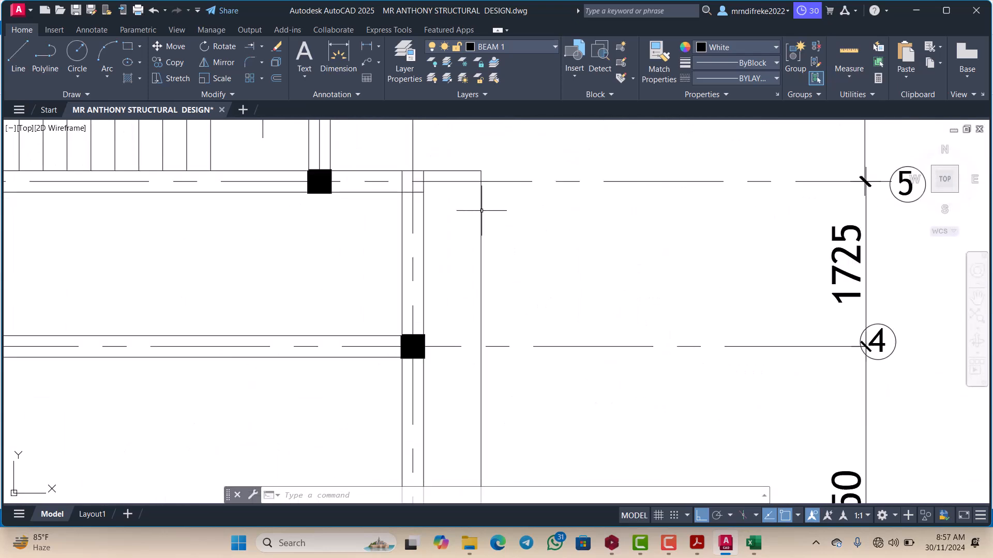
scroll(481, 211, down, 3)
scroll(489, 204, up, 2)
scroll(496, 199, down, 4)
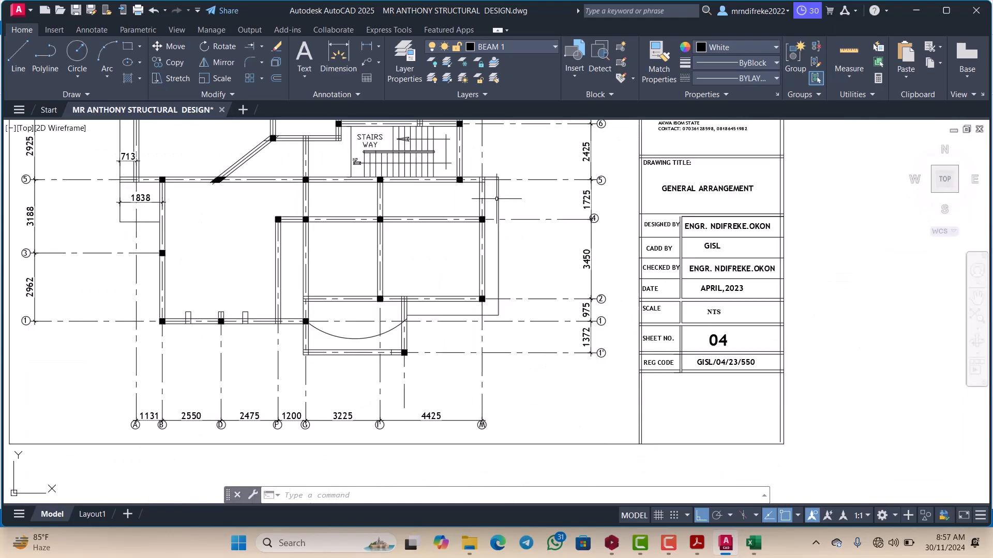
click(364, 44)
scroll(496, 228, up, 6)
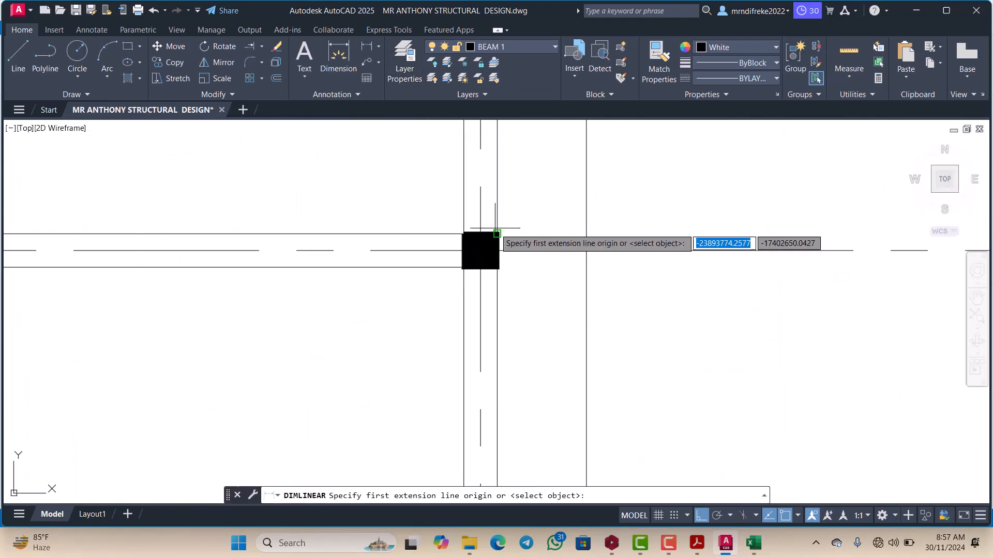
click(481, 250)
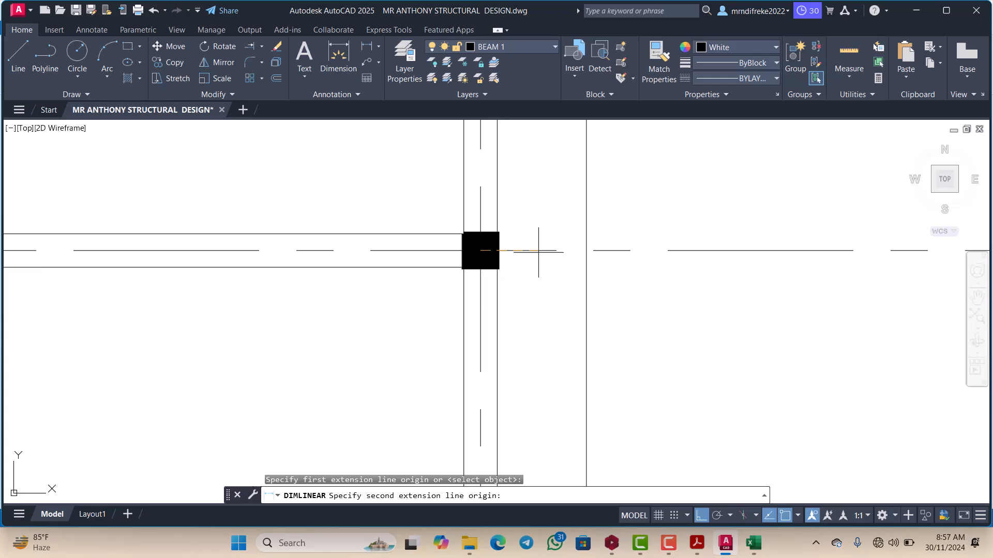
click(587, 250)
scroll(585, 248, down, 6)
key(Escape)
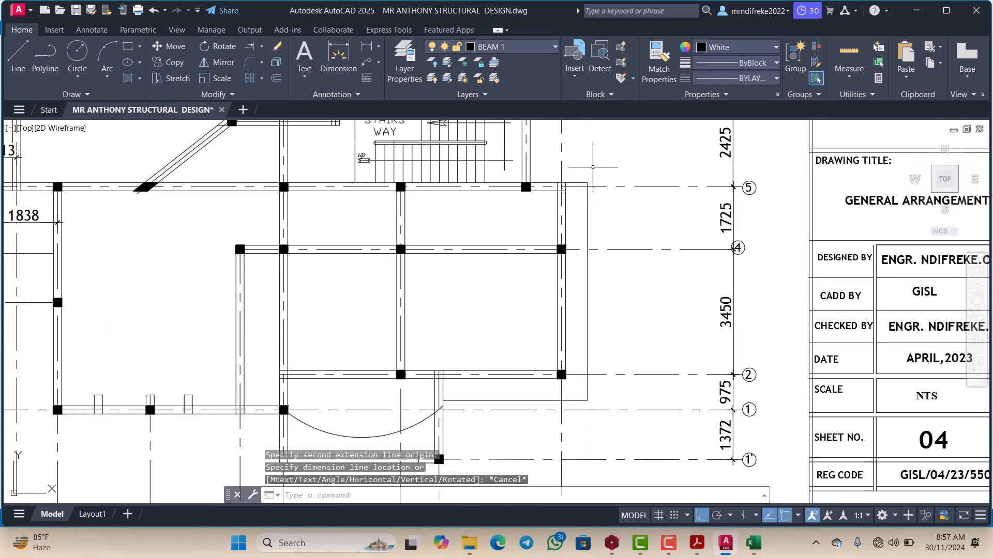
Step: Add a linear dimension from the grid M beam's outer face to the slab overhang edge, just below grid 5
right_click(592, 167)
click(639, 170)
scroll(592, 187, up, 4)
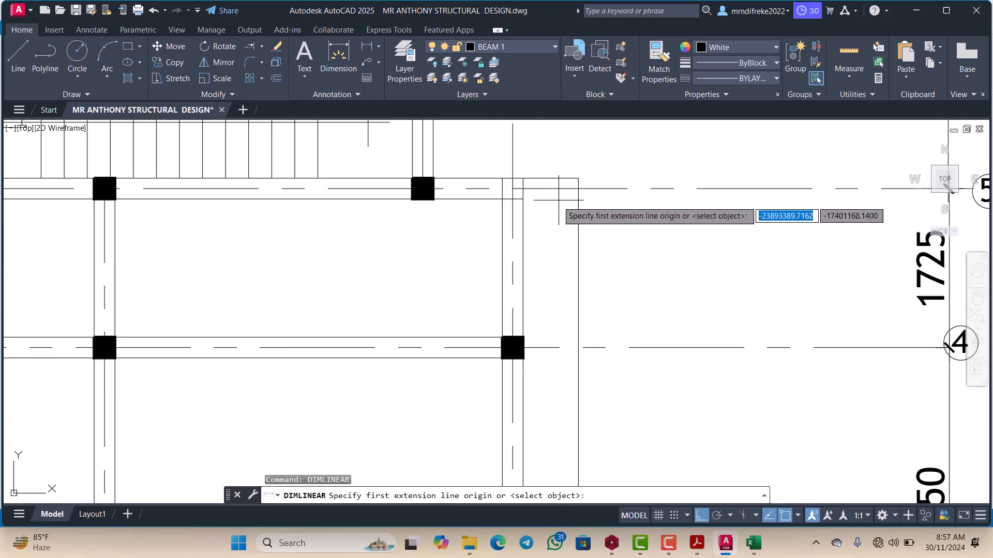
click(522, 199)
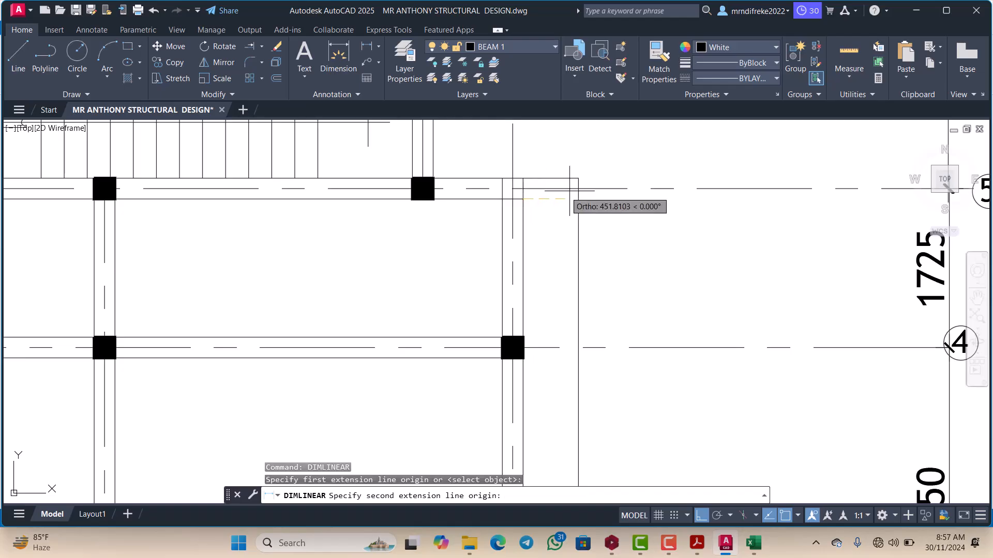
click(578, 198)
scroll(578, 199, down, 2)
click(566, 199)
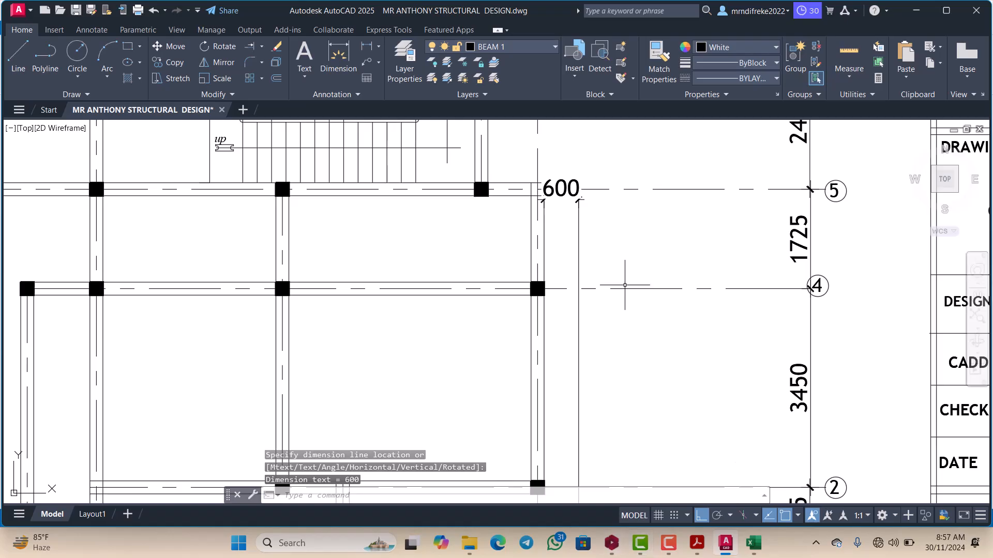
Step: Return to ProtaStructure, start a new slab, and set its cantilever length to 600 mm after checking its loads
scroll(625, 285, down, 5)
scroll(679, 479, up, 3)
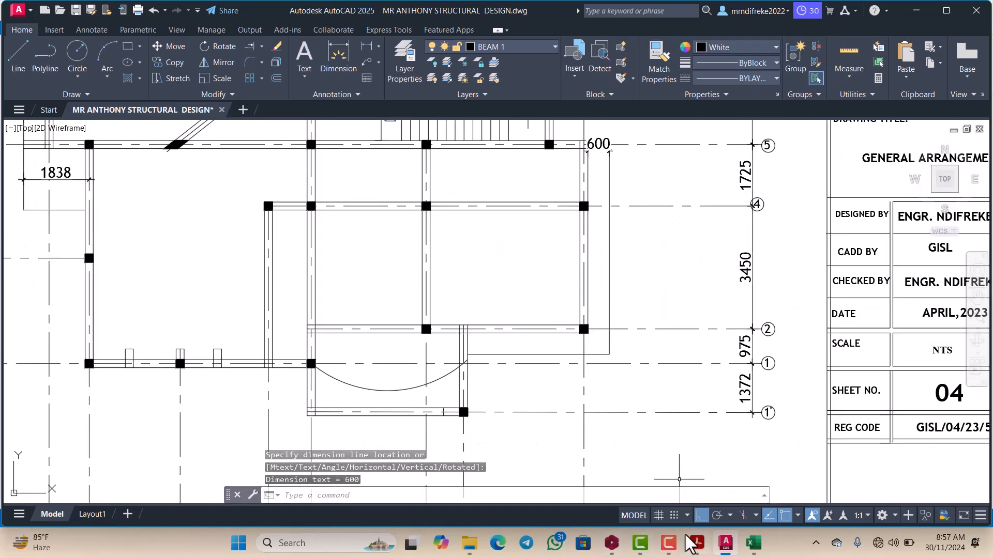
click(612, 543)
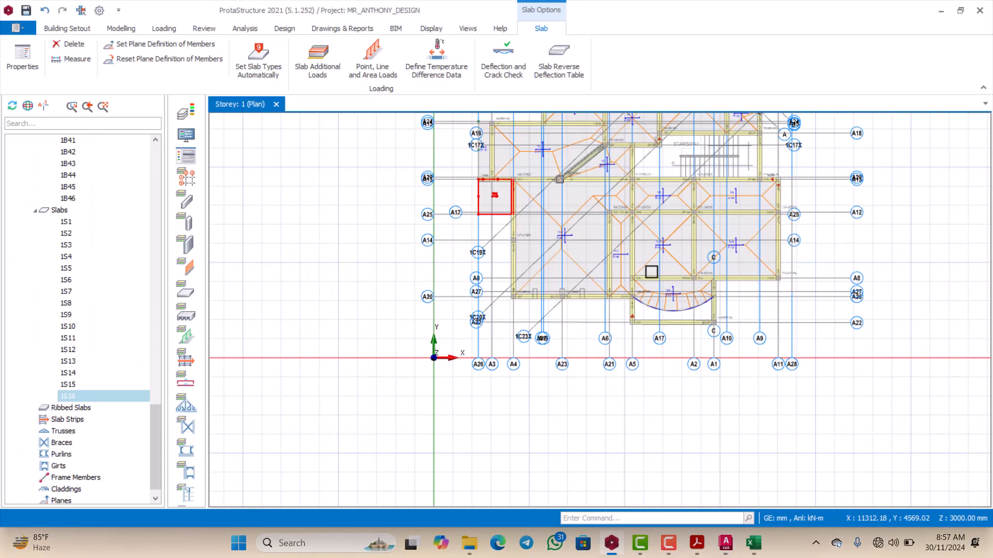
scroll(683, 216, up, 4)
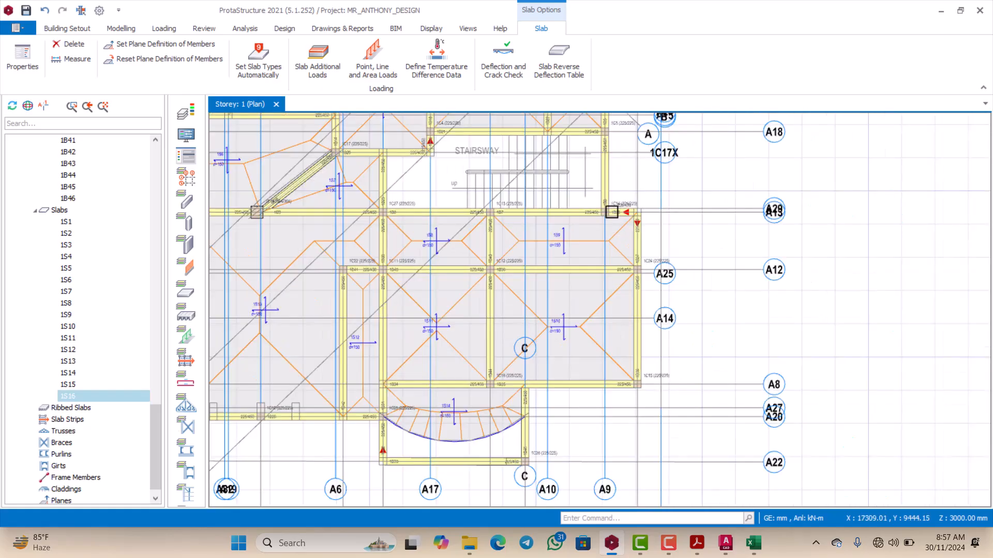
scroll(640, 259, up, 2)
scroll(645, 337, down, 5)
scroll(637, 328, up, 4)
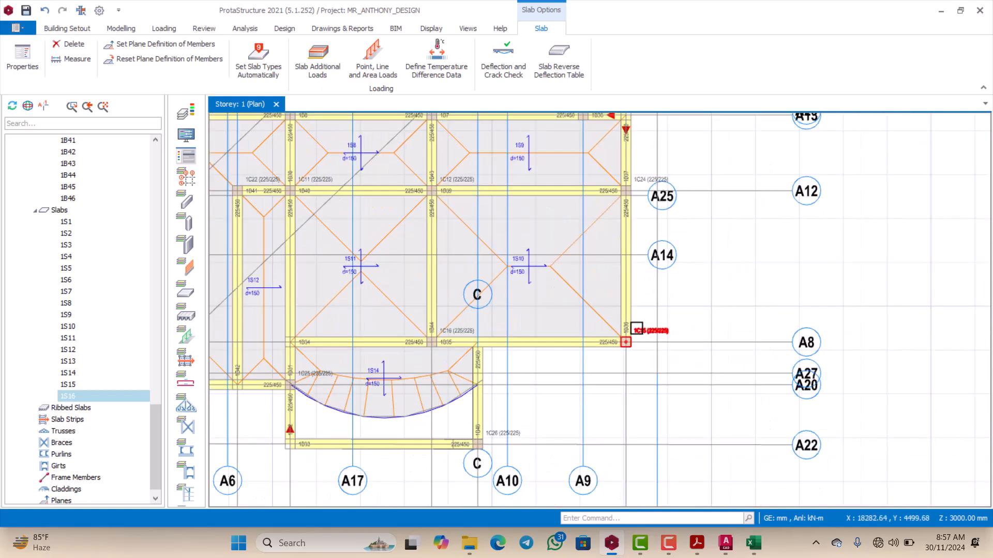
click(107, 27)
click(285, 63)
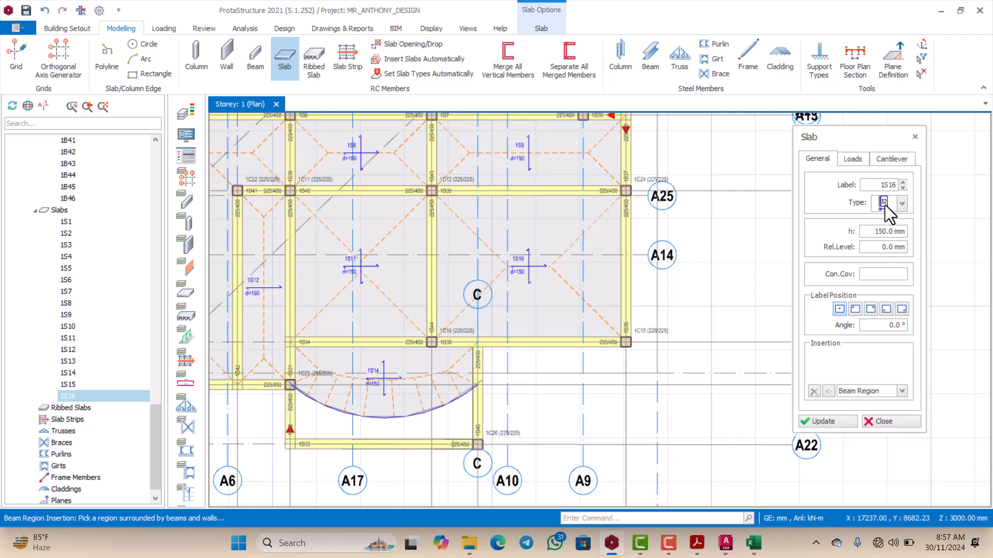
click(859, 159)
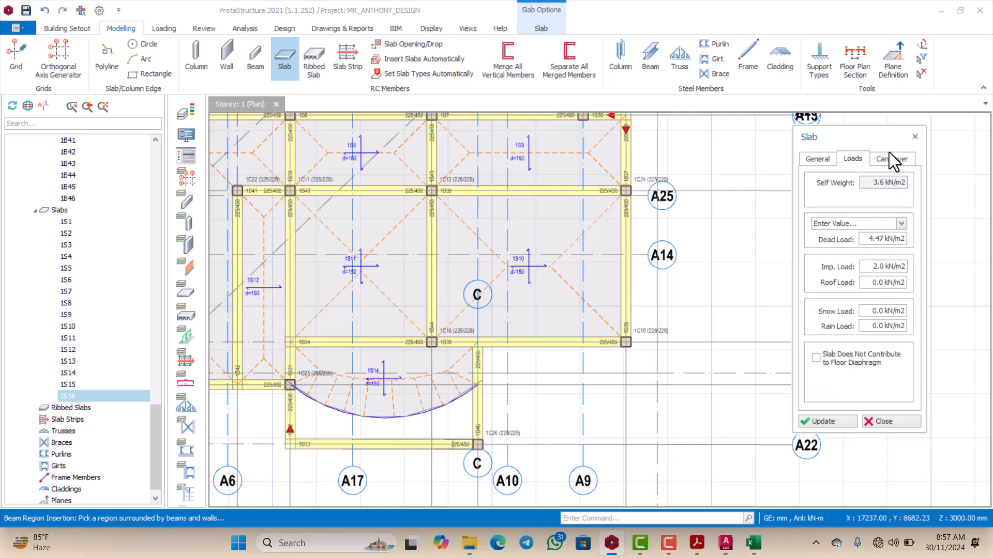
click(891, 159)
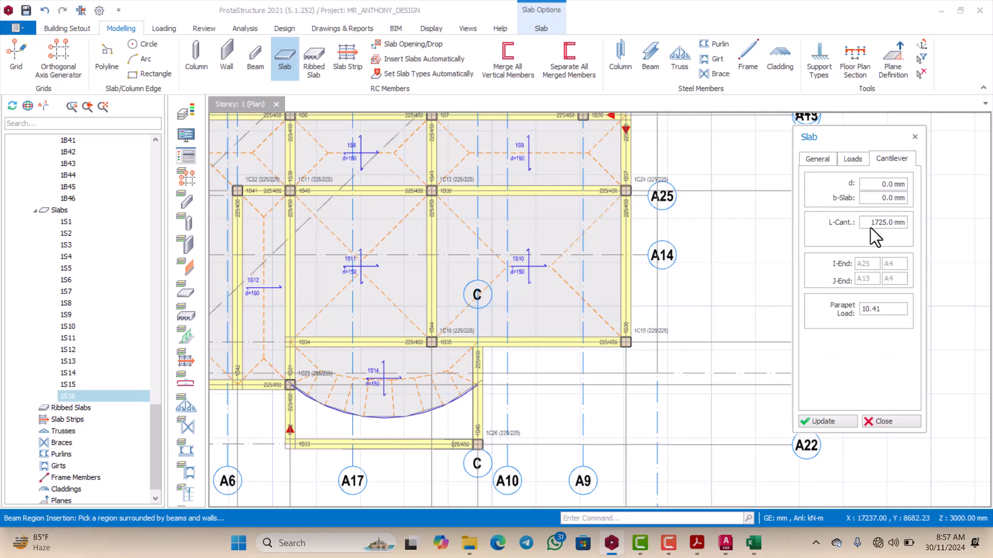
drag(871, 224, 908, 225)
text(600)
scroll(743, 326, down, 5)
scroll(724, 259, up, 8)
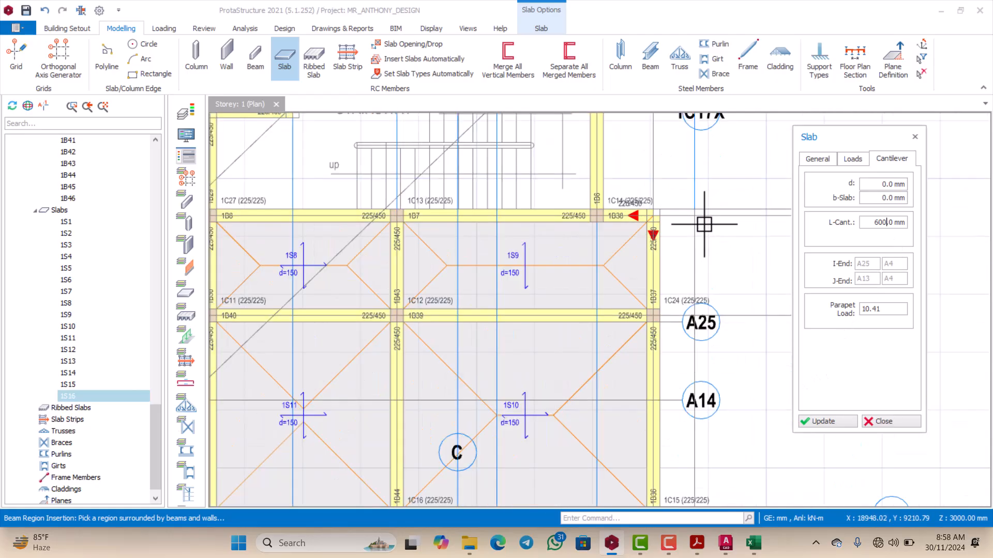
Step: Insert the 600 mm cantilever slab along the outer side of beams 1B37 and 1B36, from axis A29 to axis A8
scroll(621, 217, down, 5)
scroll(623, 216, up, 7)
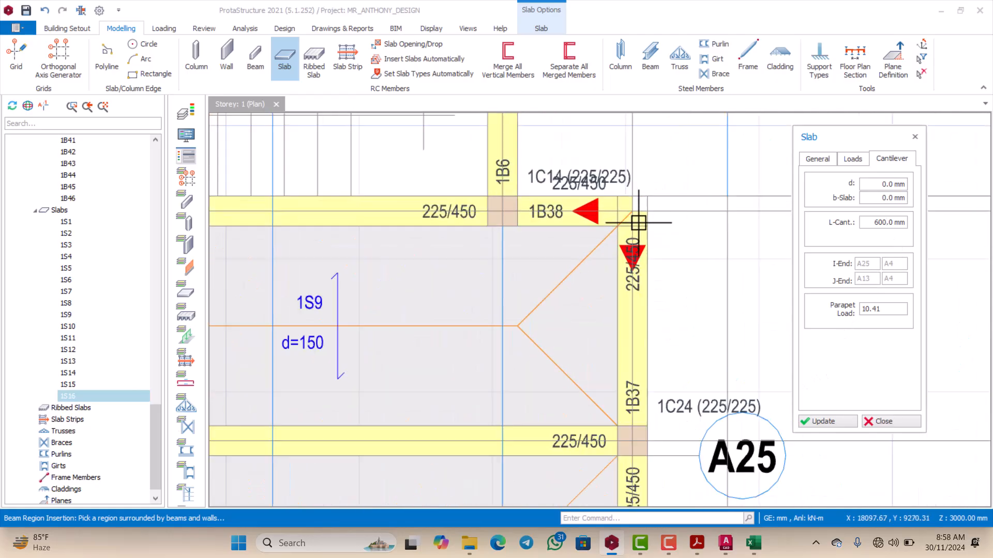
scroll(634, 201, down, 5)
scroll(632, 270, up, 5)
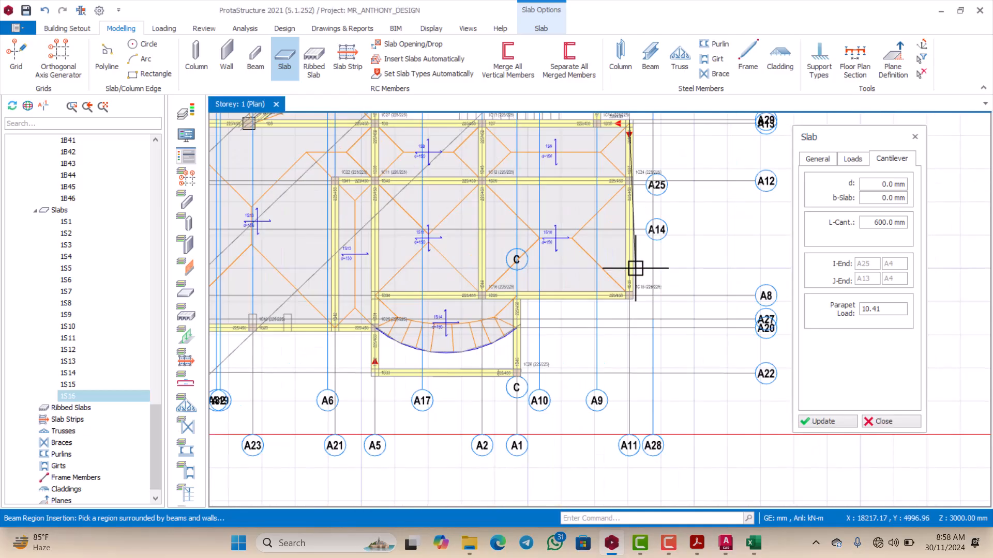
scroll(637, 302, up, 1)
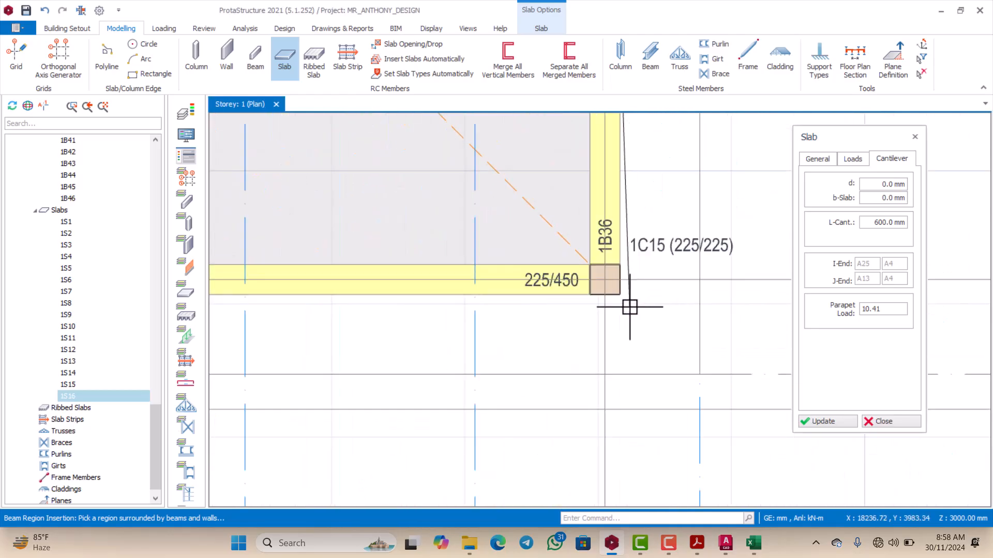
click(605, 282)
scroll(606, 282, down, 2)
click(655, 282)
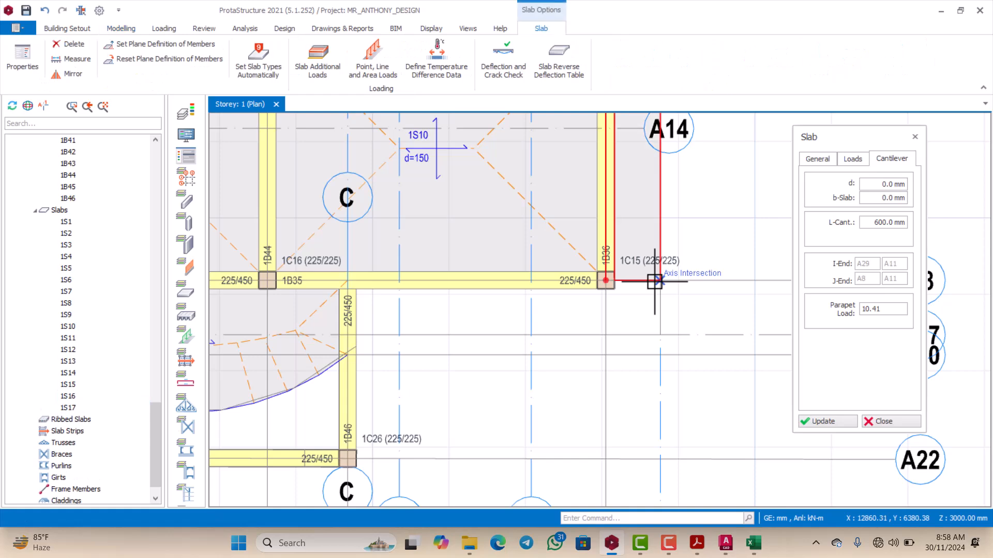
Step: Insert another 600 mm cantilever slab along the outer side of beam 1B35, from column 1C15 to axis A1, and close the slab settings
middle_drag(630, 301, 639, 291)
scroll(641, 274, up, 2)
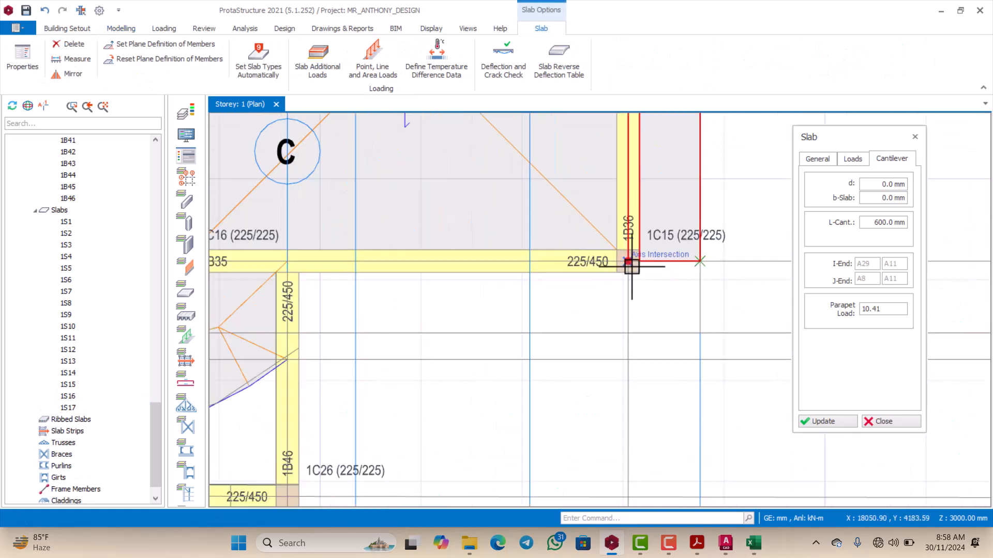
click(630, 262)
scroll(629, 262, down, 3)
scroll(486, 275, up, 3)
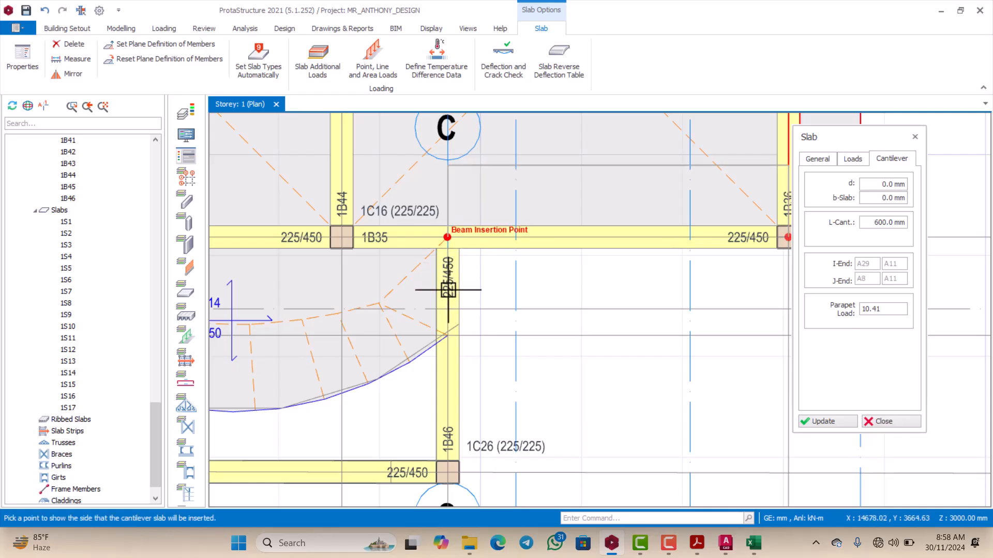
click(456, 309)
scroll(528, 284, down, 5)
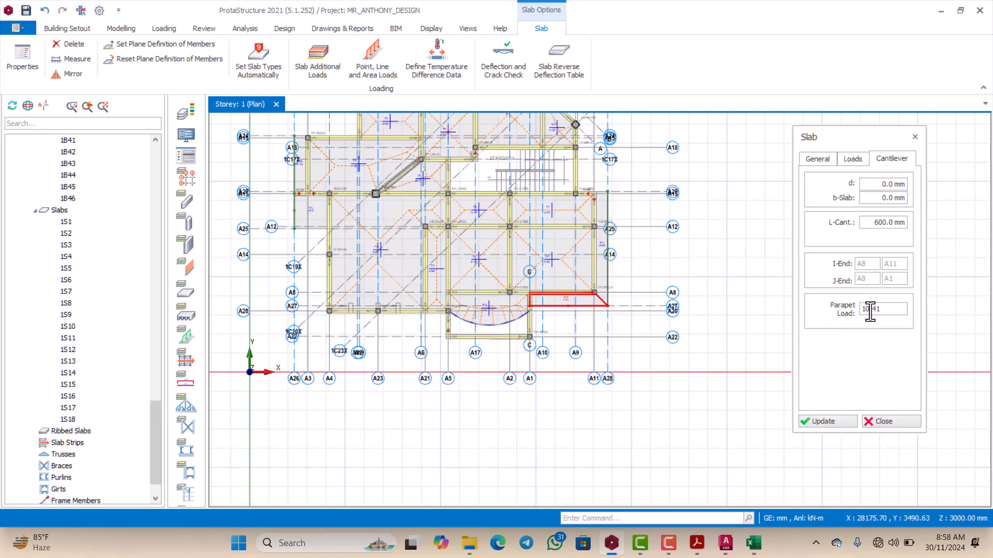
scroll(611, 284, down, 3)
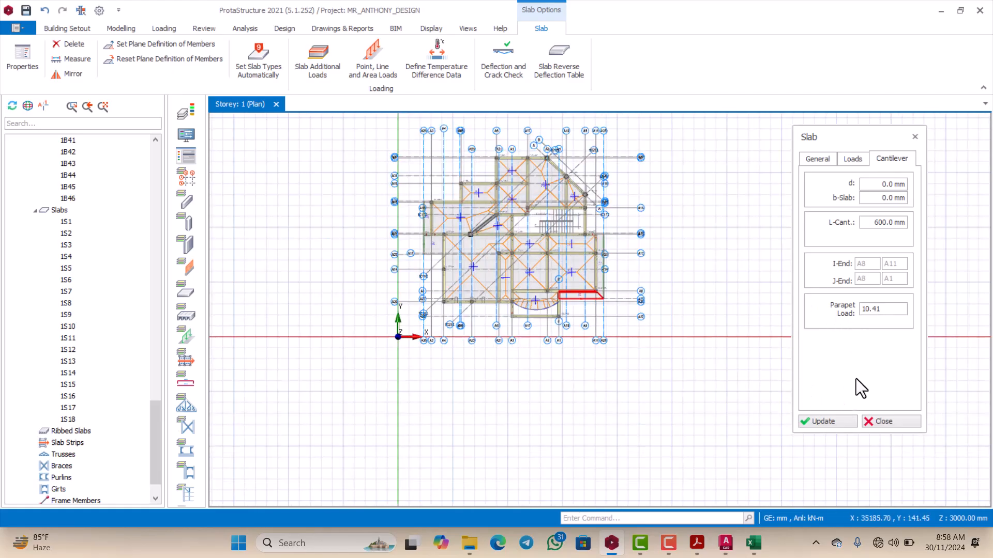
click(875, 422)
Step: Examine the Storey 1 plan around the diagonal beams 1B3 and 1B4, the stairway and the axes beside them
scroll(641, 274, down, 3)
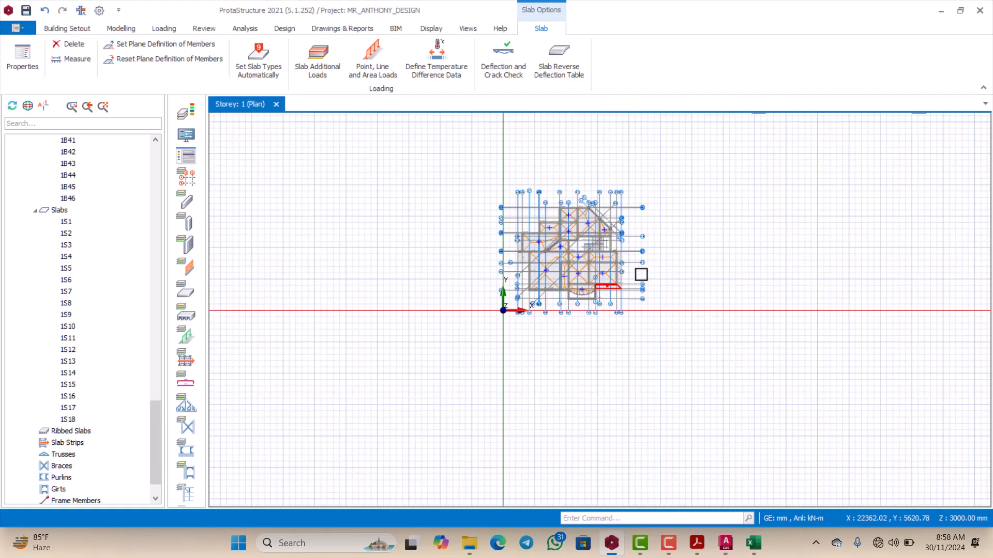
scroll(600, 199, up, 8)
scroll(605, 201, down, 3)
scroll(621, 255, up, 3)
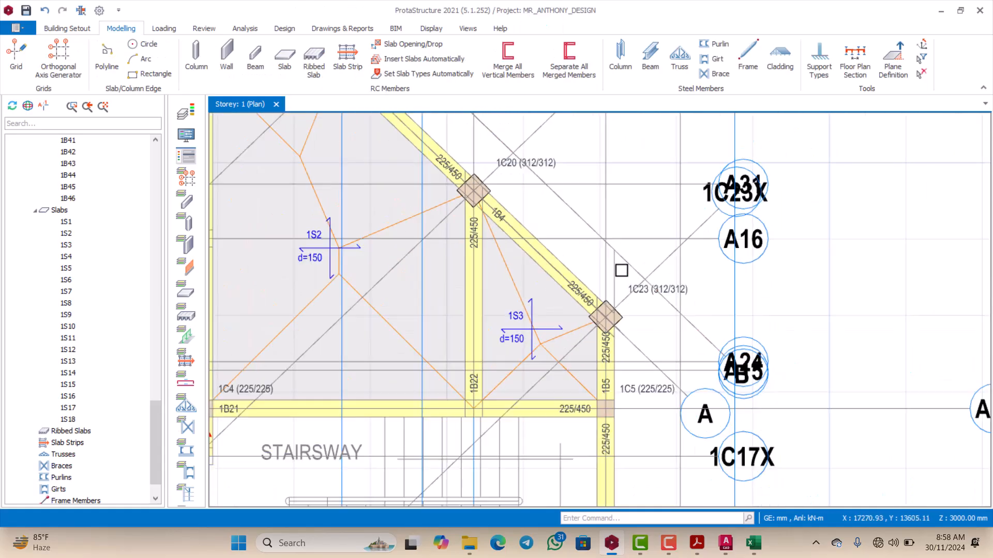
scroll(620, 270, down, 3)
scroll(635, 268, down, 3)
scroll(636, 305, up, 5)
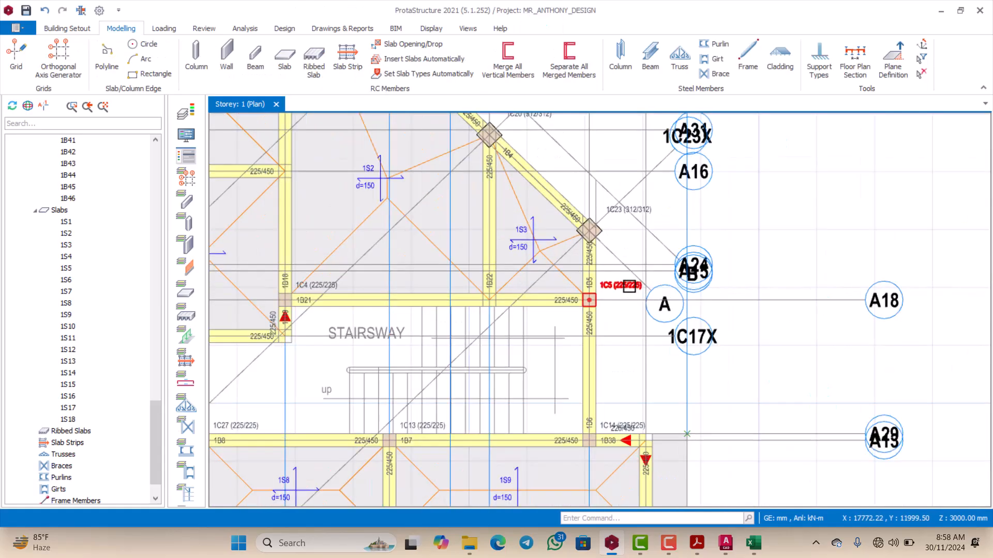
scroll(615, 243, down, 1)
scroll(612, 244, up, 2)
scroll(588, 213, down, 4)
scroll(590, 217, up, 2)
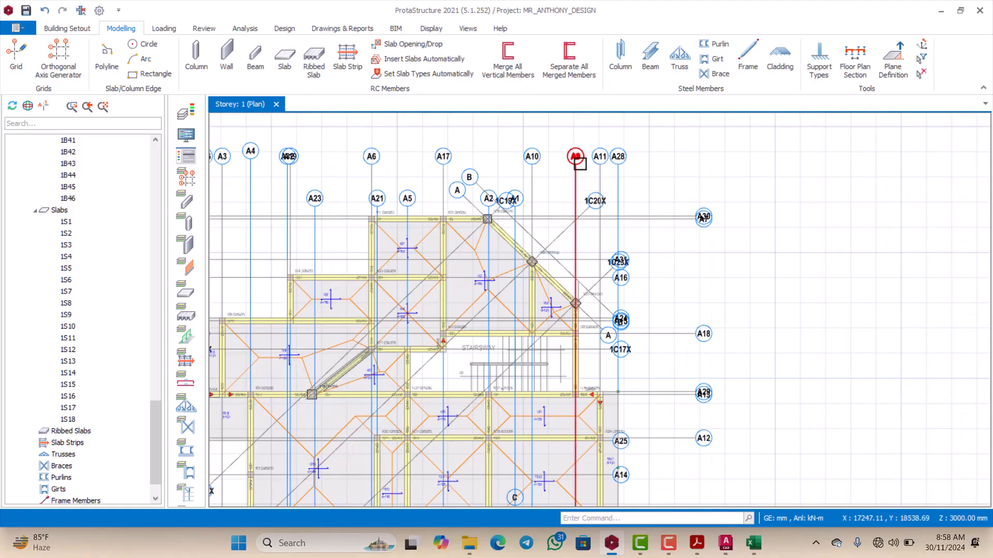
Step: Offset axis A9 outward by about 113 mm to the outer face of beam 1B5
click(580, 162)
scroll(577, 238, up, 2)
right_click(577, 239)
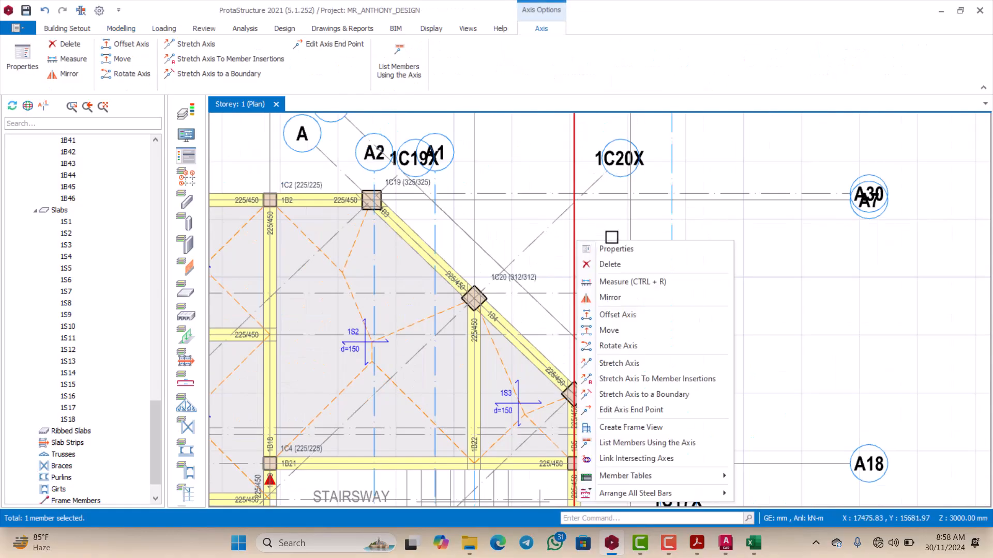
click(610, 315)
scroll(583, 342, up, 3)
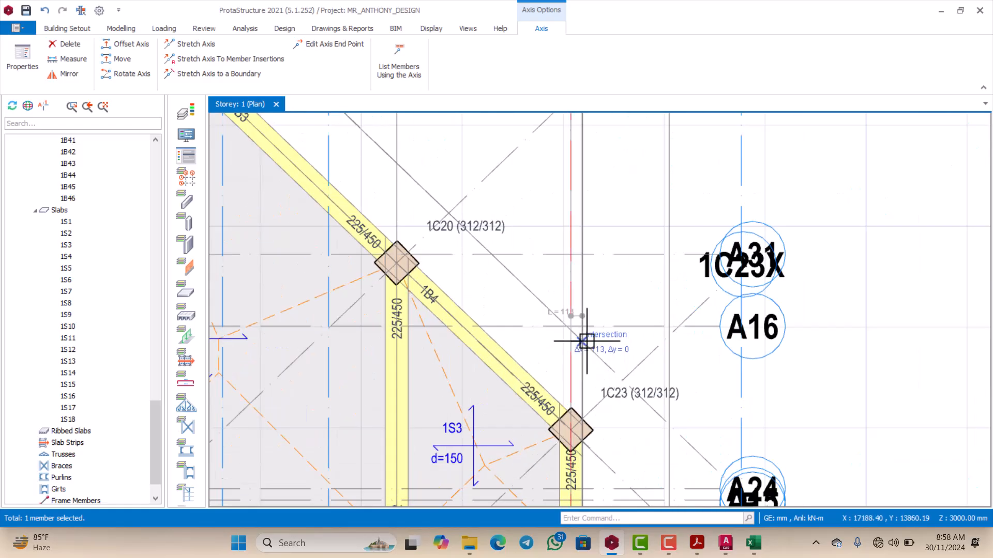
click(587, 342)
Step: Examine diagonal axis B and the offset axis around columns 1C19, 1C20 and 1C23 and alongside the stairway
scroll(585, 340, down, 3)
scroll(473, 227, up, 2)
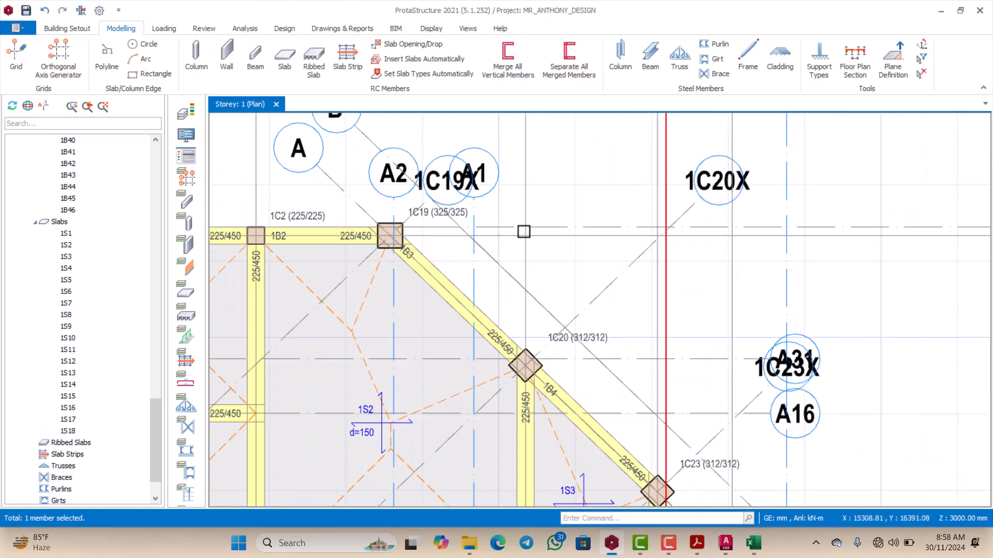
scroll(514, 241, down, 1)
scroll(453, 230, up, 2)
click(485, 229)
scroll(485, 229, down, 1)
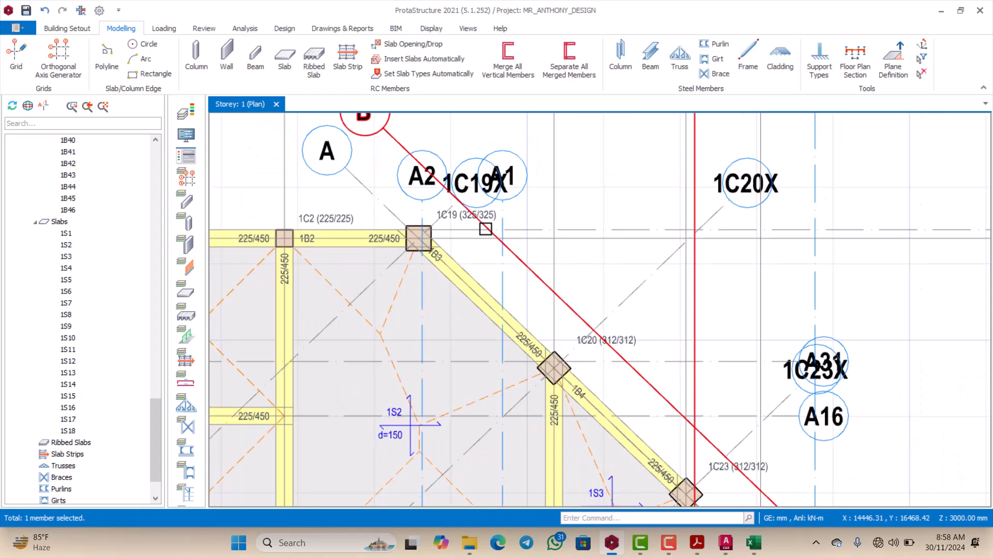
scroll(486, 230, down, 3)
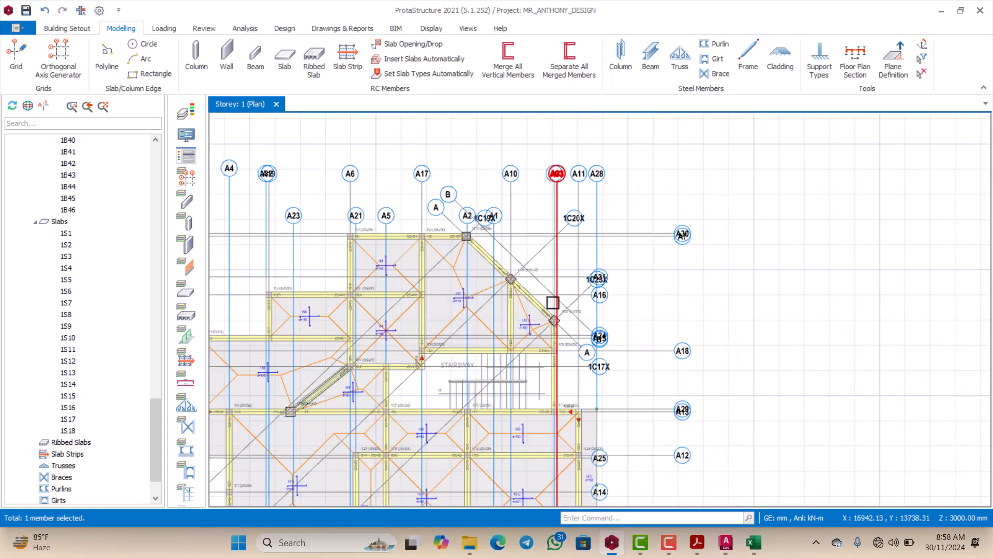
scroll(552, 303, up, 3)
scroll(551, 296, down, 2)
scroll(579, 337, up, 2)
scroll(567, 291, down, 2)
scroll(587, 344, up, 2)
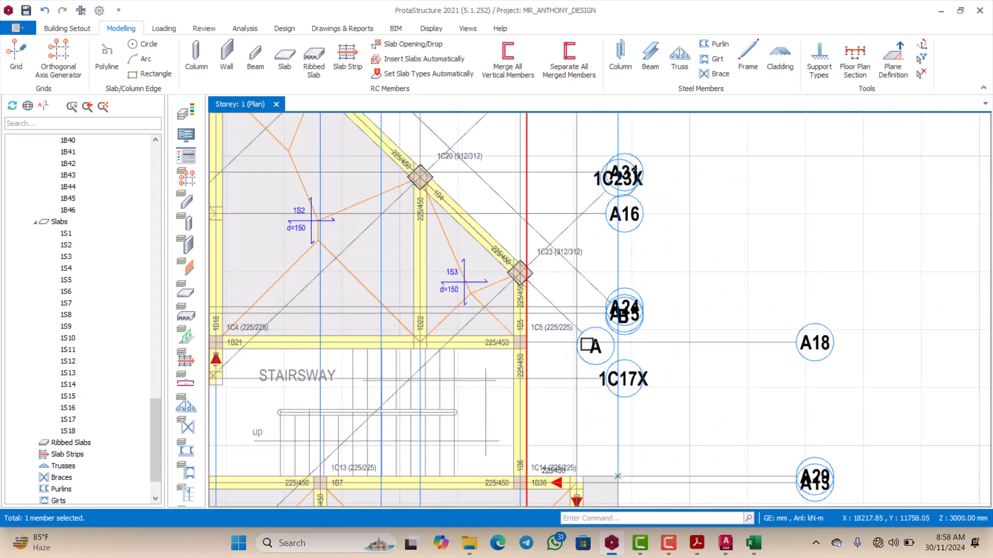
scroll(549, 276, down, 2)
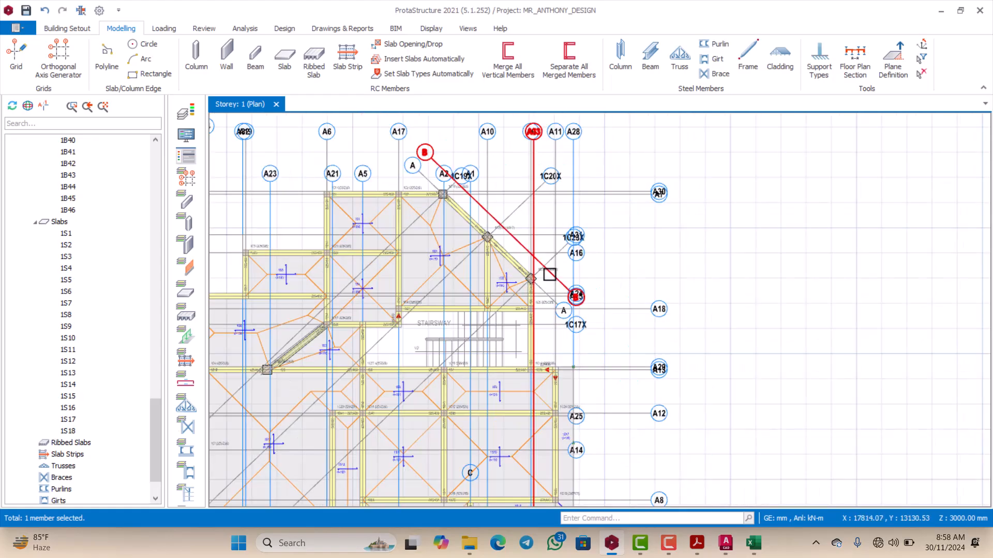
scroll(551, 273, up, 2)
scroll(554, 251, down, 2)
scroll(528, 267, up, 3)
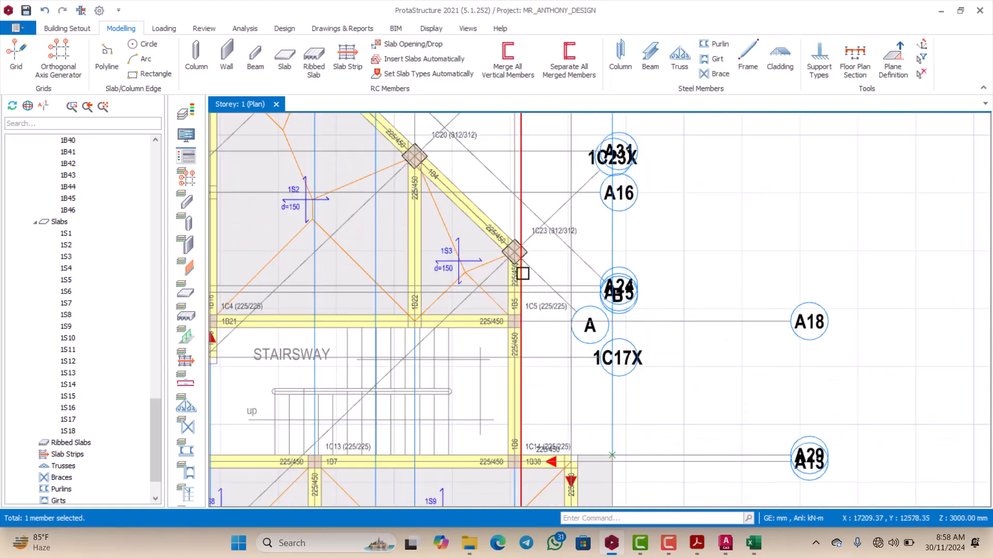
scroll(527, 268, down, 3)
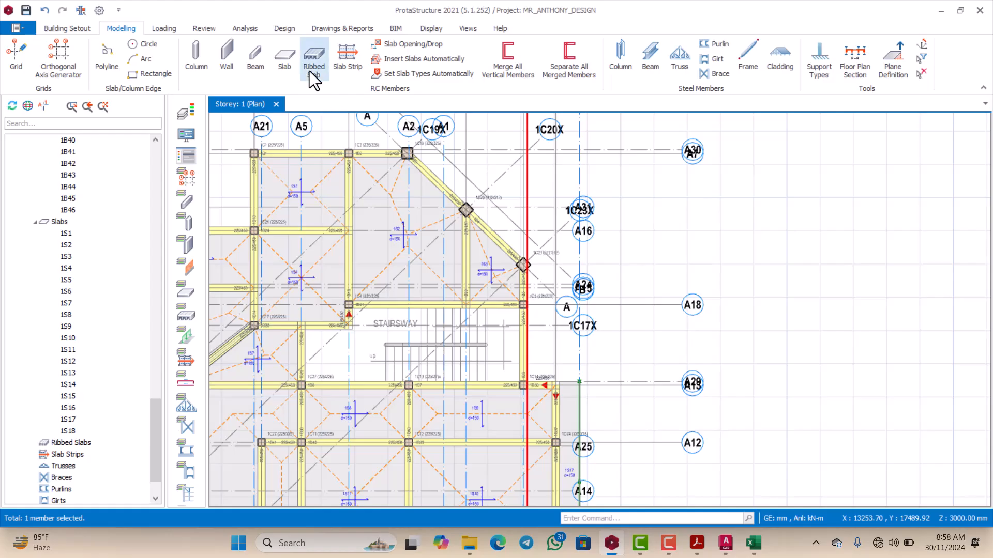
click(287, 65)
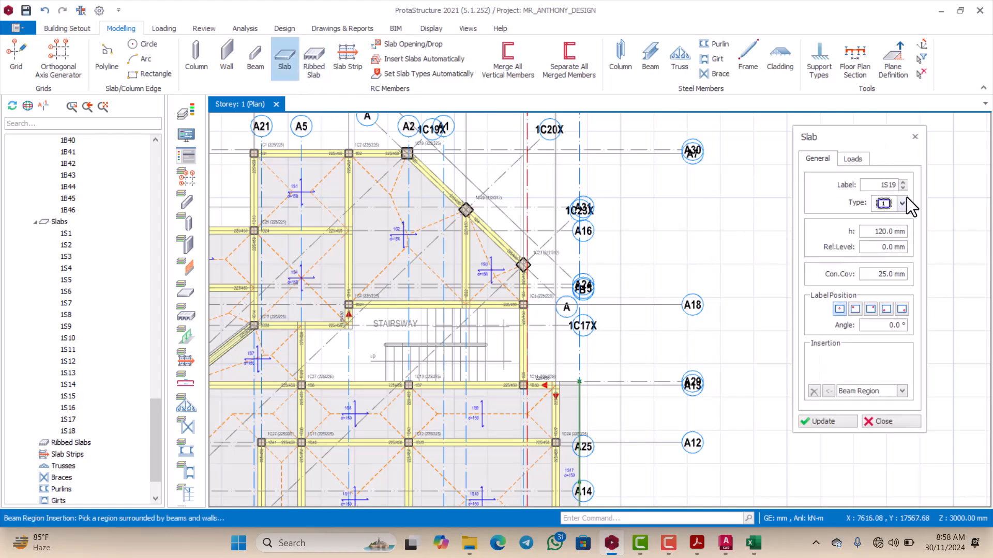
click(902, 203)
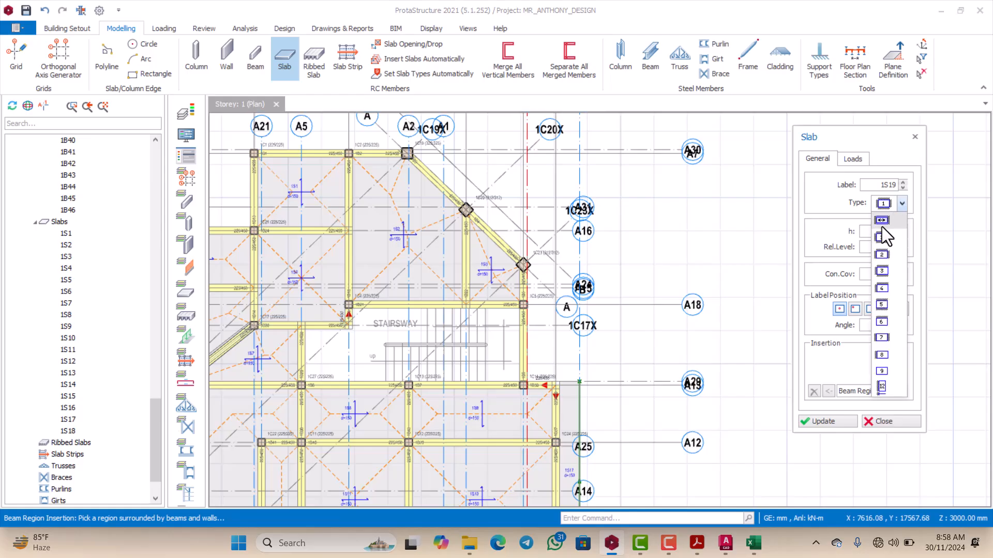
click(882, 387)
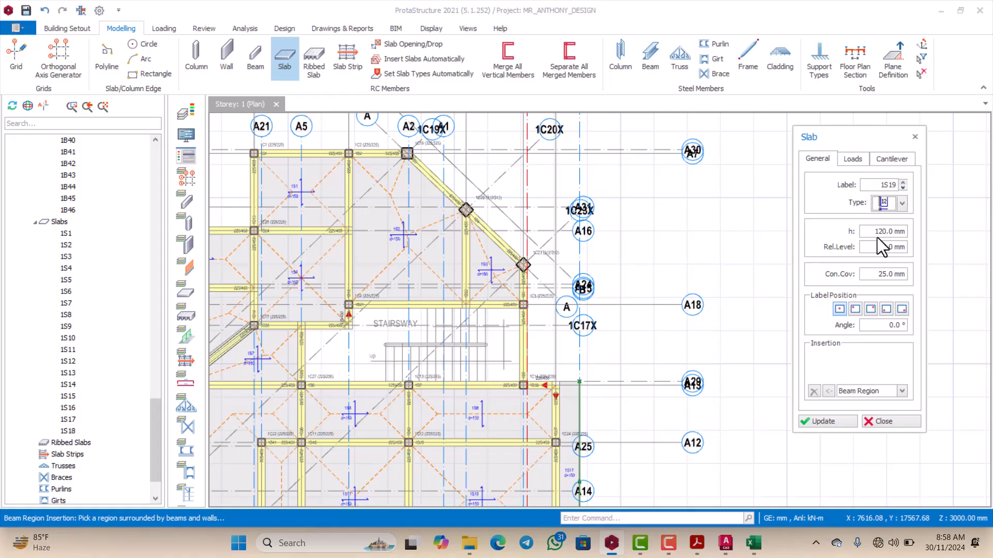
drag(876, 232, 901, 232)
text(150)
click(915, 137)
Step: Select cantilever slab 1S17 beyond beams 1B37 and 1B36 and open its properties
scroll(645, 244, down, 3)
scroll(621, 305, up, 5)
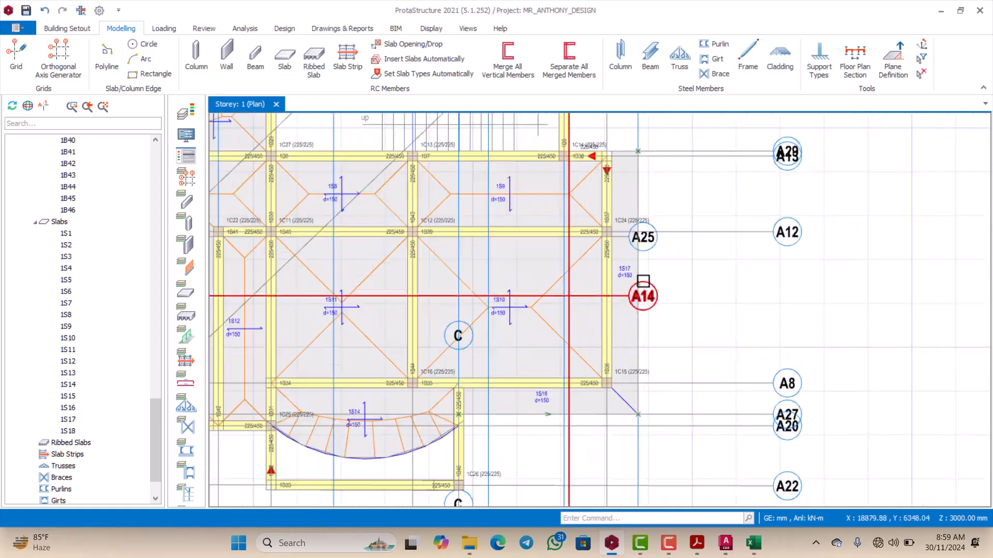
scroll(643, 280, up, 1)
click(631, 275)
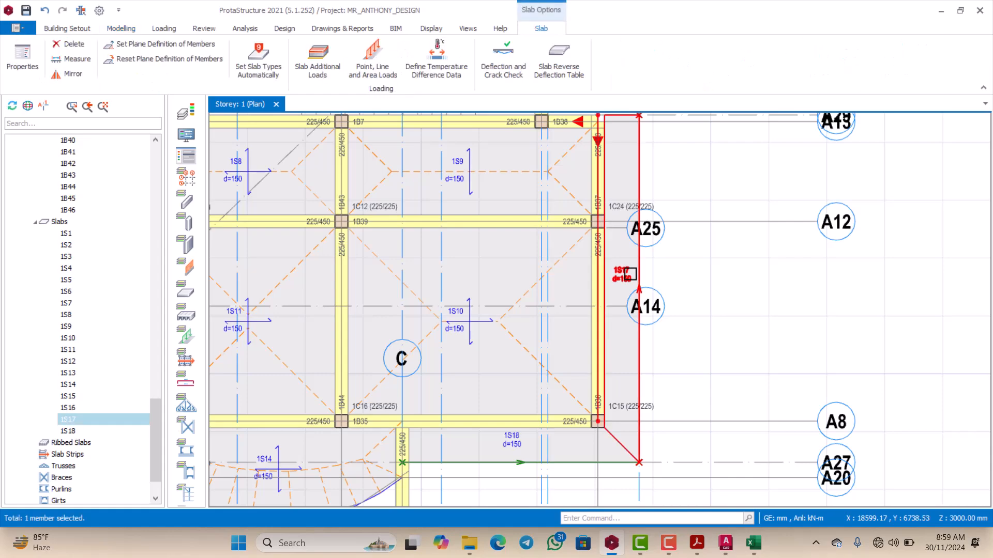
right_click(630, 274)
click(660, 283)
scroll(664, 283, down, 1)
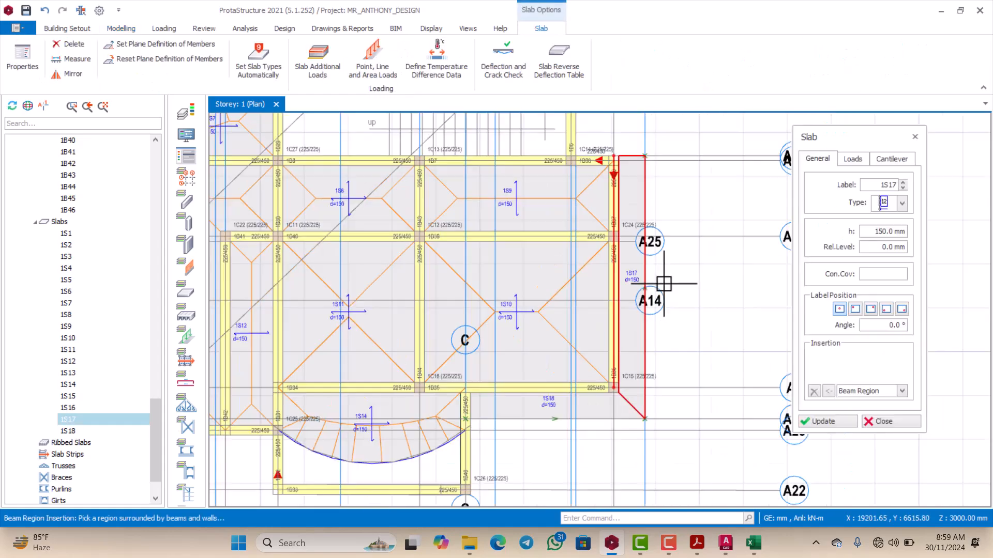
Step: Try to insert a slab along diagonal beams 1B3 and 1B4, from the axis intersection at column 1C19's outer corner to column 1C23
scroll(664, 283, down, 4)
scroll(598, 173, up, 5)
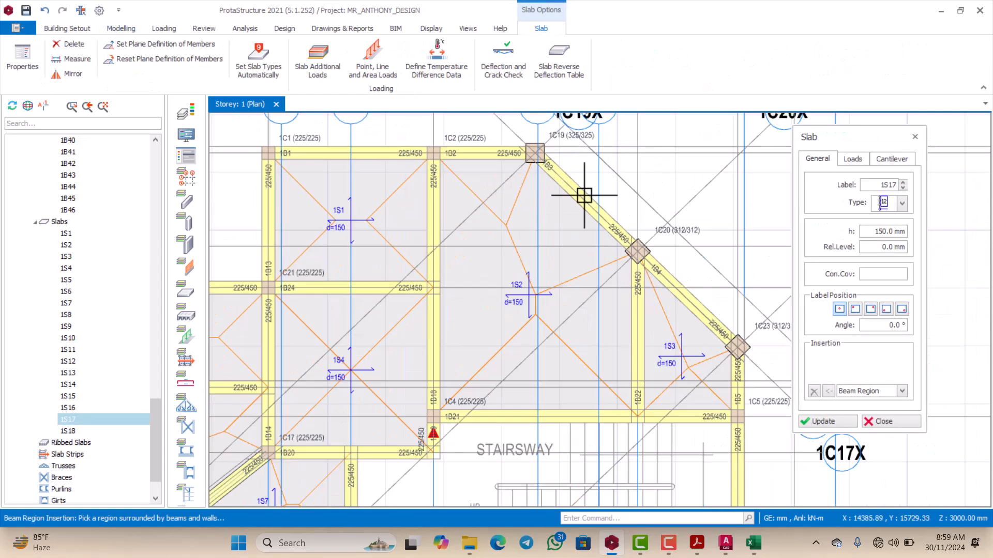
scroll(585, 196, down, 2)
scroll(543, 207, up, 6)
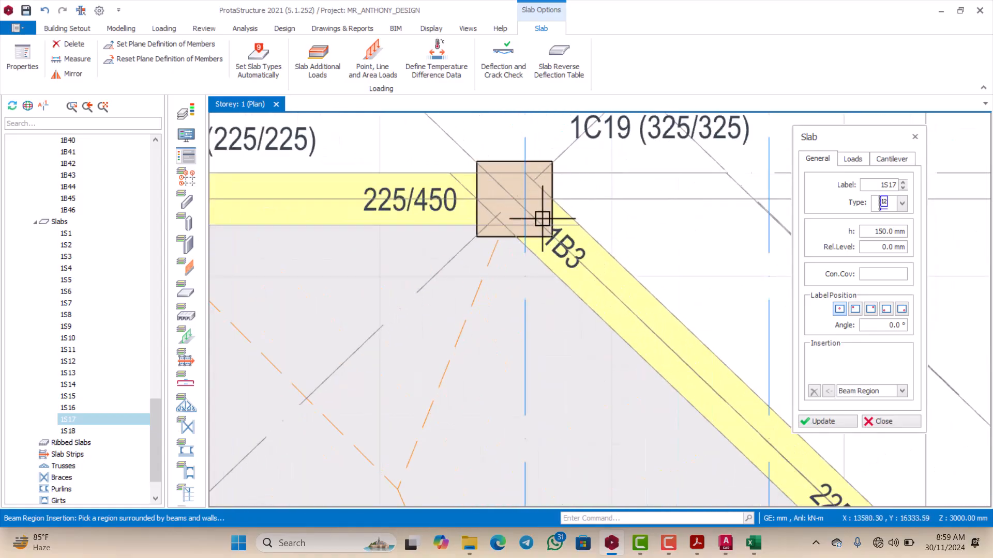
scroll(521, 220, down, 2)
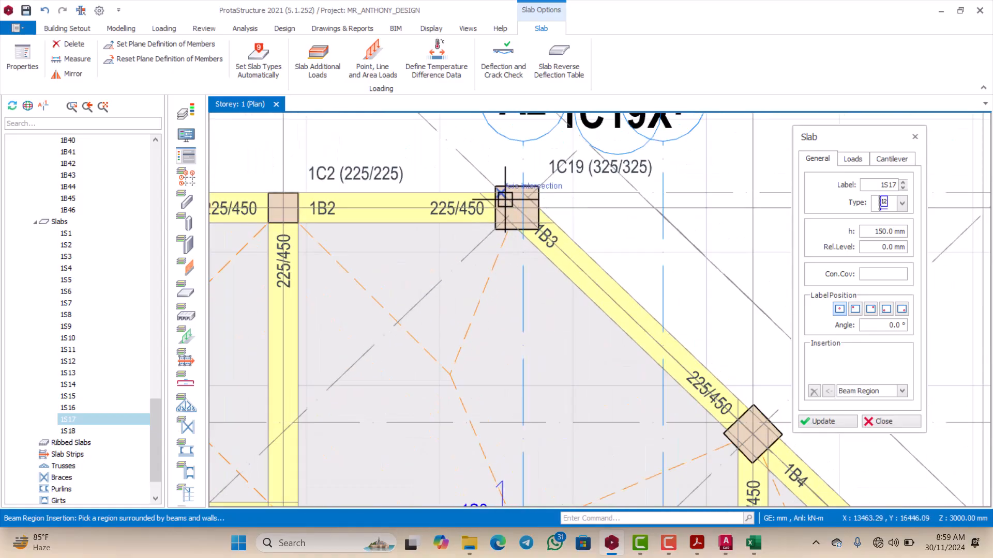
scroll(505, 199, down, 3)
scroll(583, 278, up, 4)
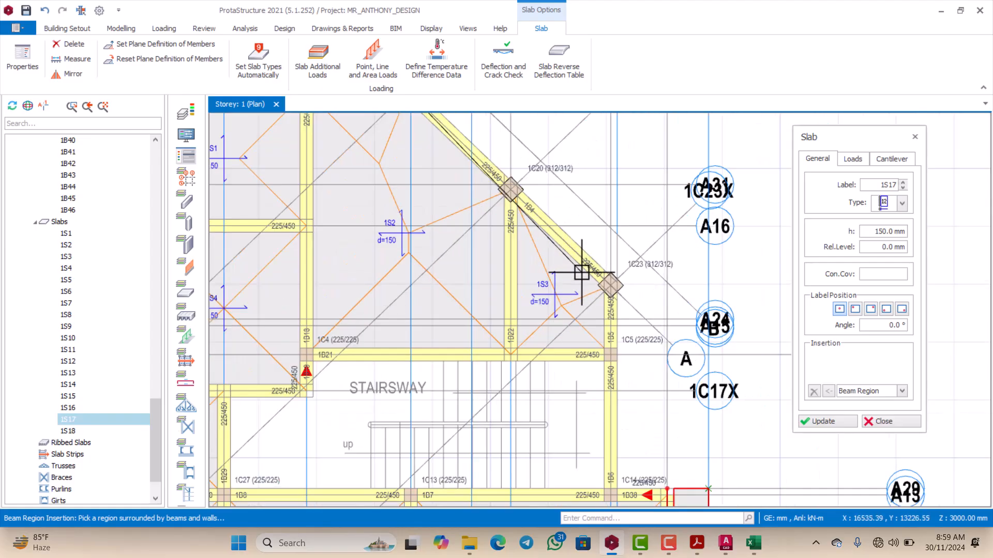
scroll(618, 293, down, 2)
scroll(606, 284, up, 2)
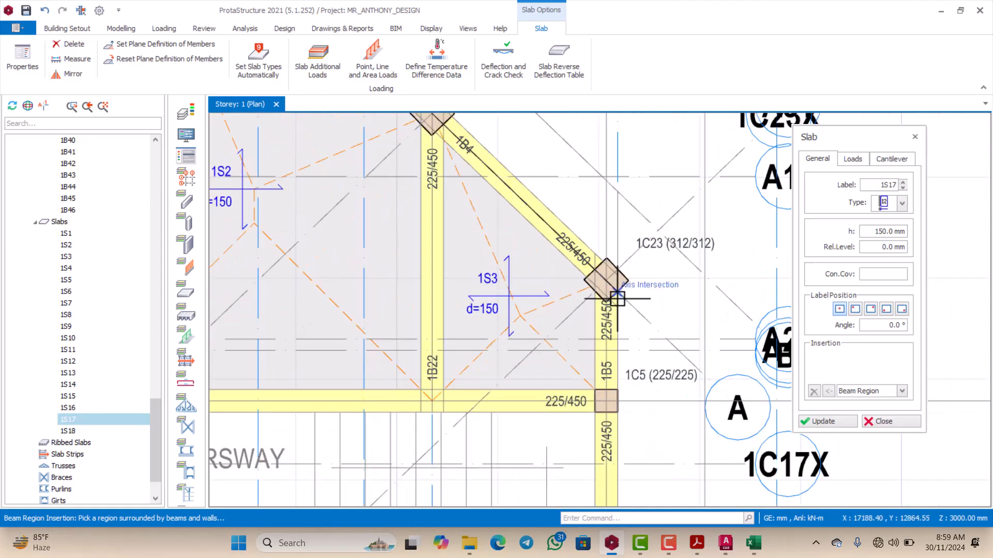
scroll(610, 297, up, 2)
click(608, 278)
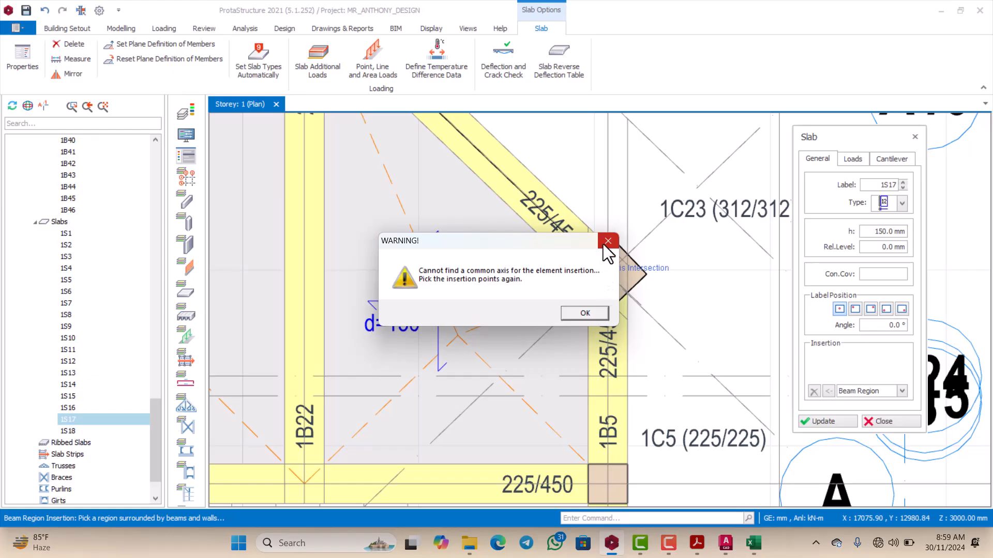
click(608, 241)
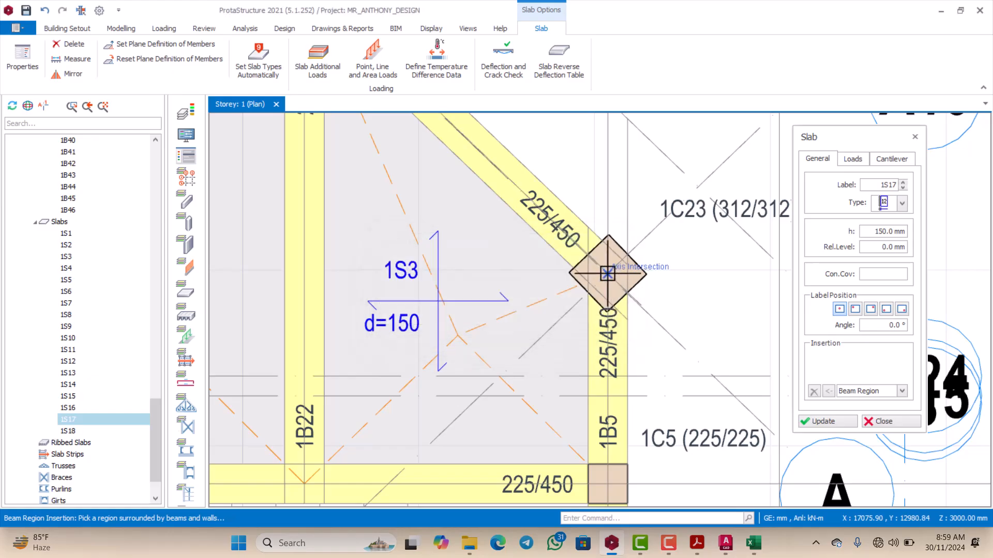
Step: Try to insert the slab in reverse, from column 1C23 back to the axis intersection at column 1C19's outer corner
scroll(607, 274, down, 3)
scroll(608, 277, up, 2)
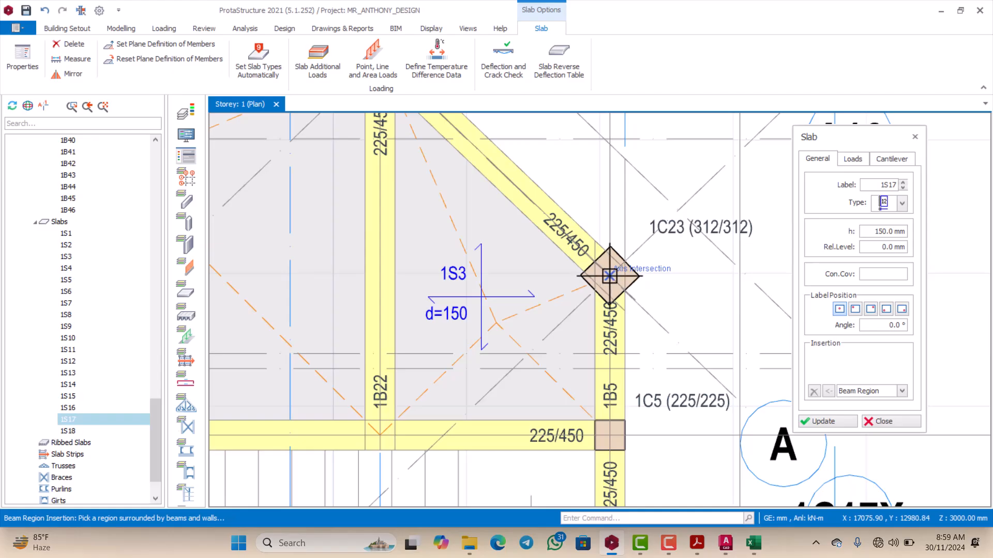
scroll(608, 274, down, 3)
scroll(466, 143, up, 3)
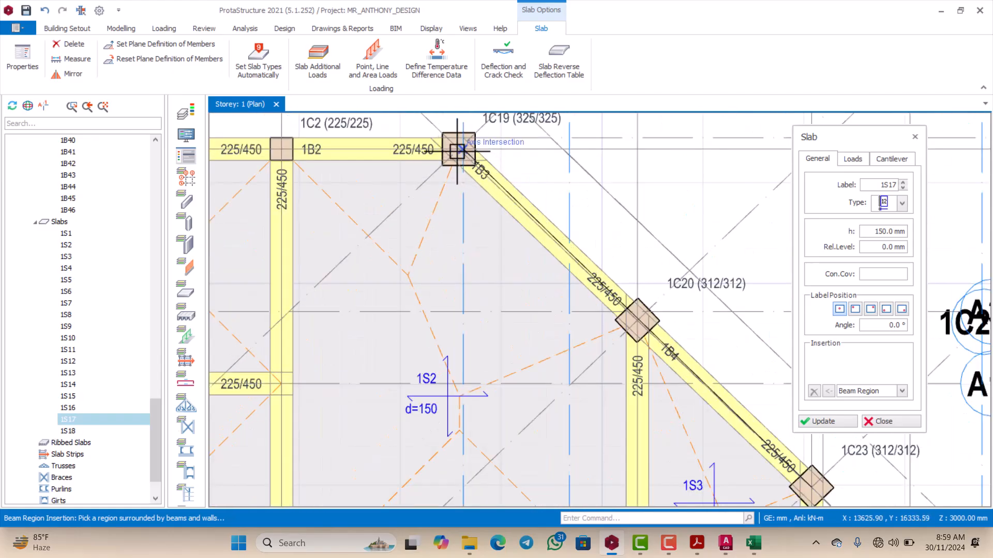
click(451, 144)
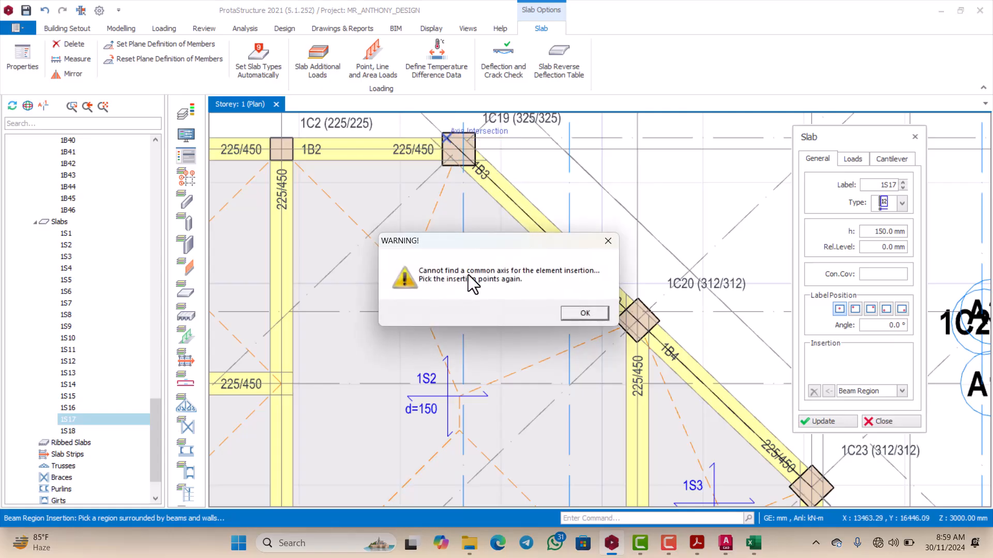
click(574, 313)
scroll(554, 278, down, 3)
scroll(617, 179, up, 2)
key(Escape)
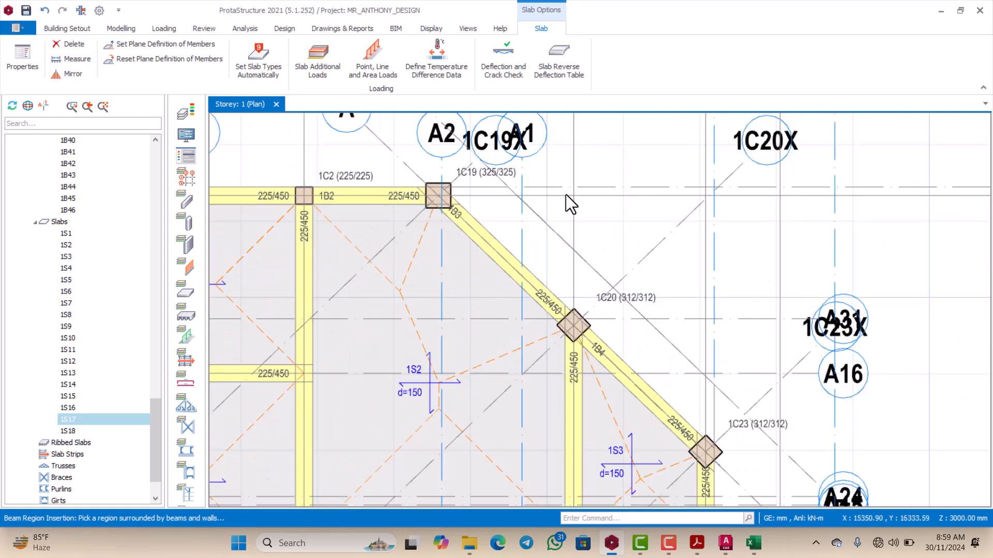
Step: Examine axis A30, the axes crossing the stairway and those beside cantilever slab 1S17
click(586, 188)
scroll(527, 202, down, 3)
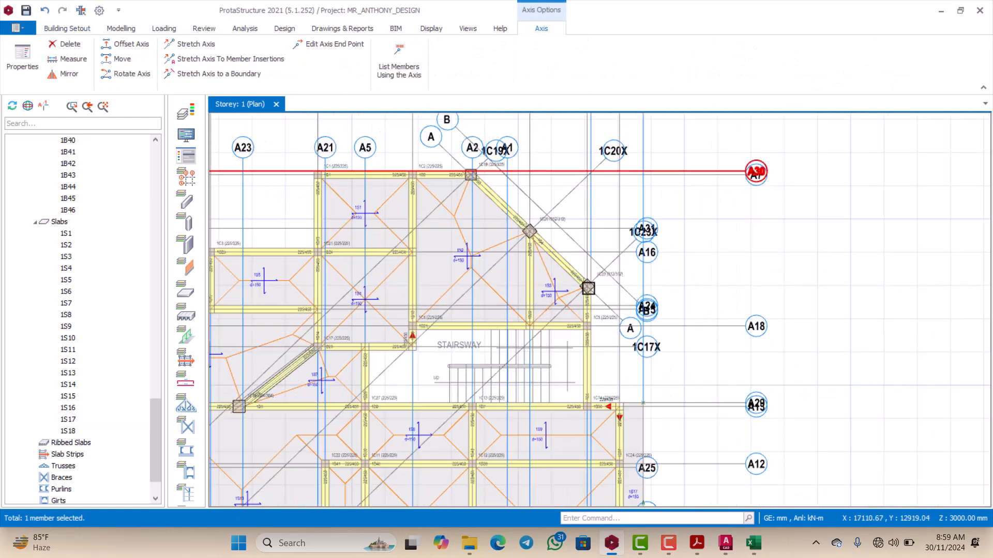
scroll(614, 301, up, 4)
scroll(572, 232, down, 2)
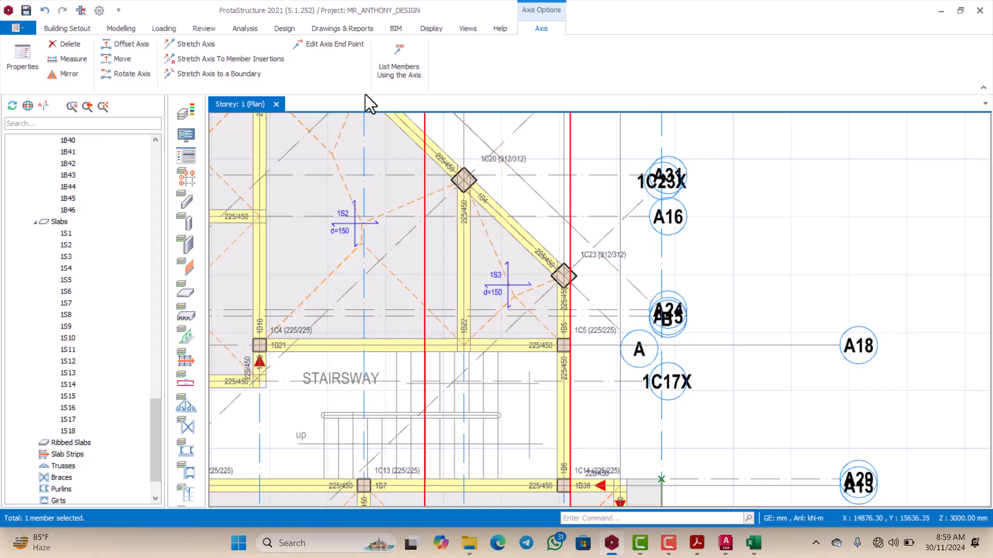
scroll(532, 324, down, 5)
scroll(533, 324, up, 4)
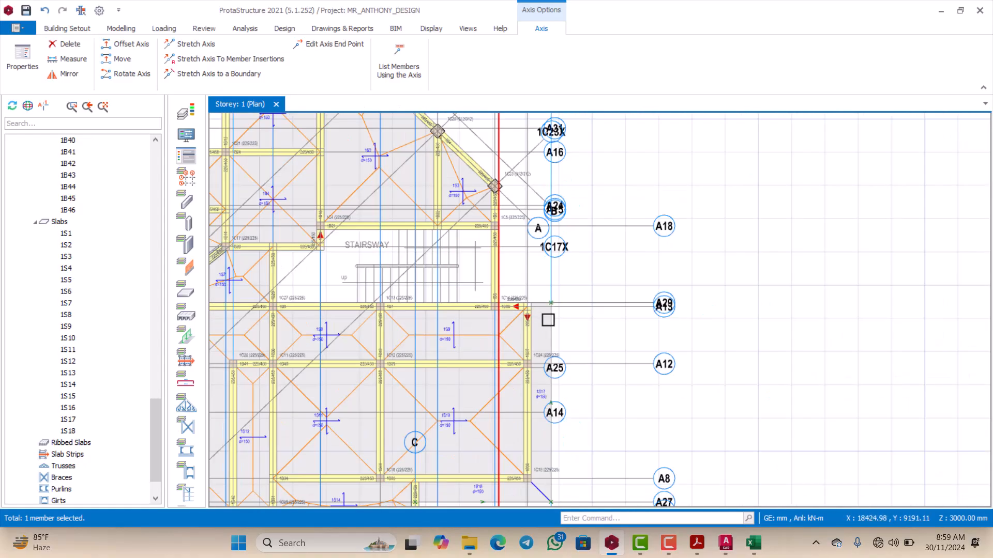
scroll(548, 320, up, 3)
scroll(544, 270, down, 3)
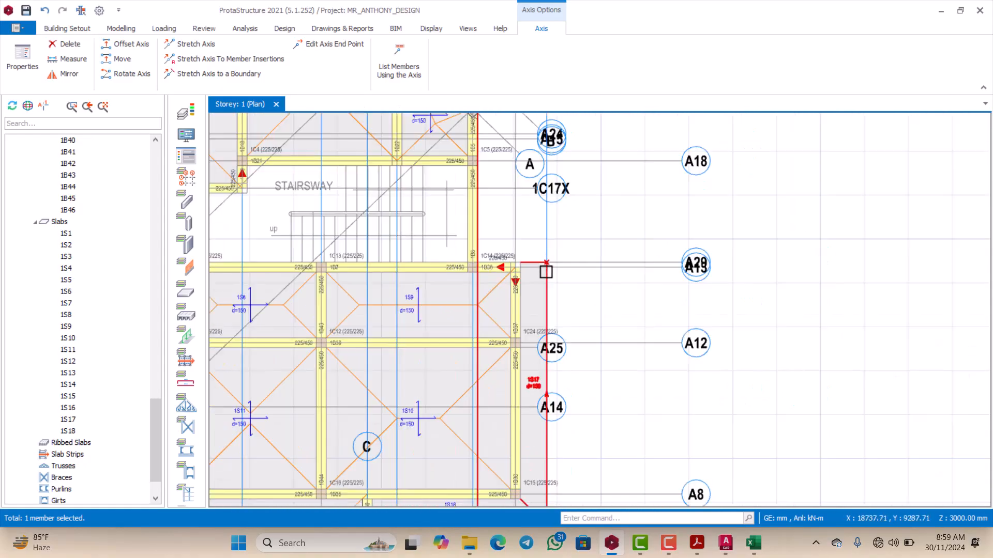
scroll(535, 324, up, 3)
Step: Try to insert a slab with slab 1S17's properties from the axis intersection inside column 1C19 to the centre of column 1C23
click(542, 337)
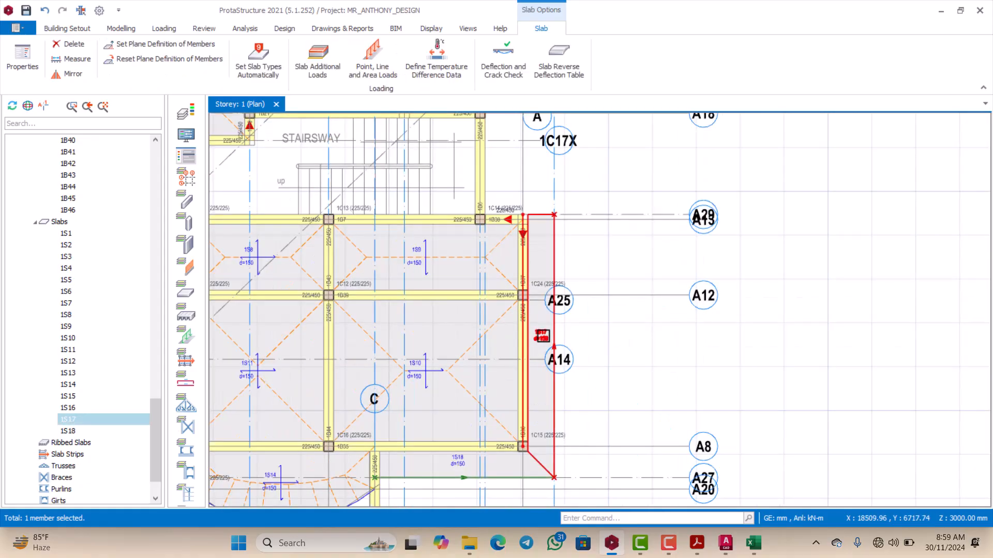
right_click(542, 337)
click(590, 345)
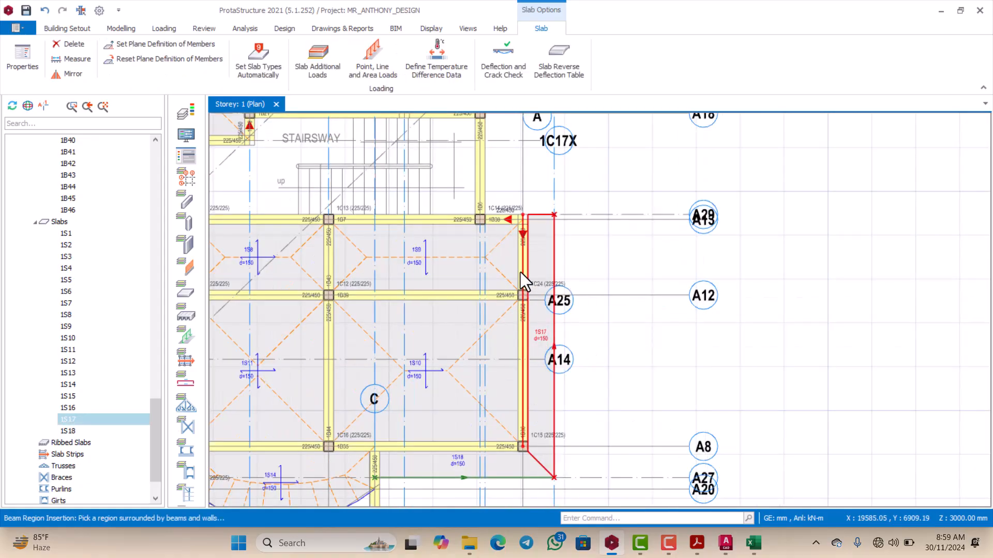
scroll(500, 243, up, 6)
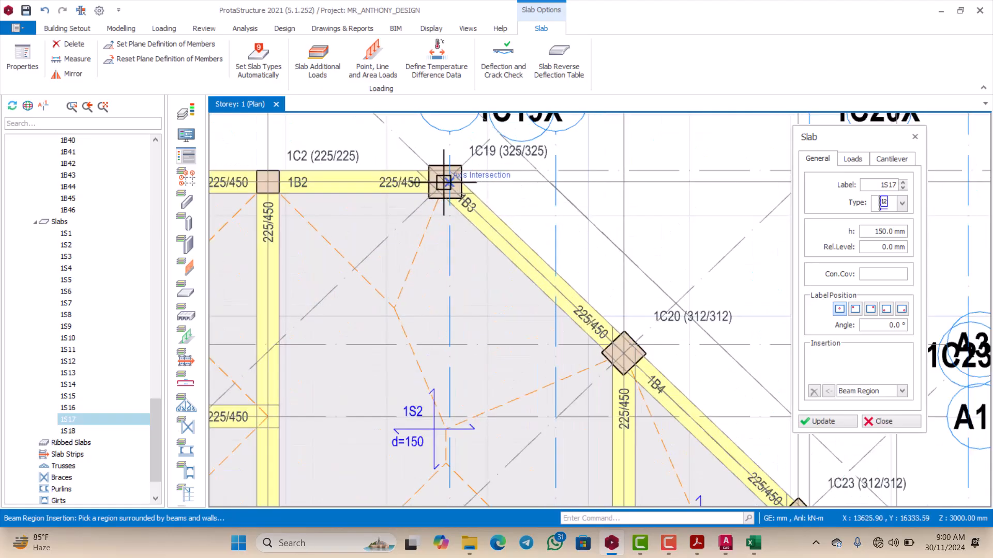
scroll(446, 182, down, 3)
scroll(583, 312, up, 4)
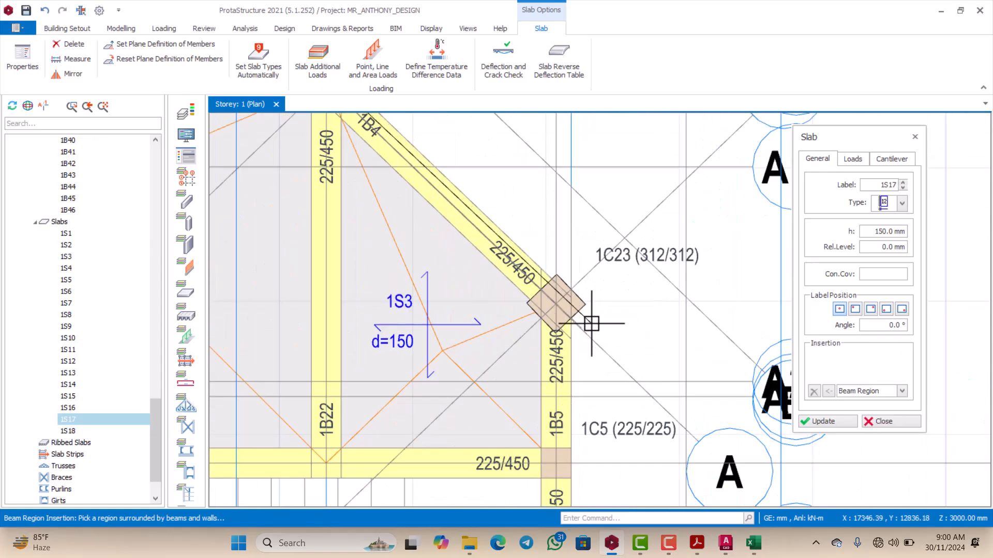
click(556, 305)
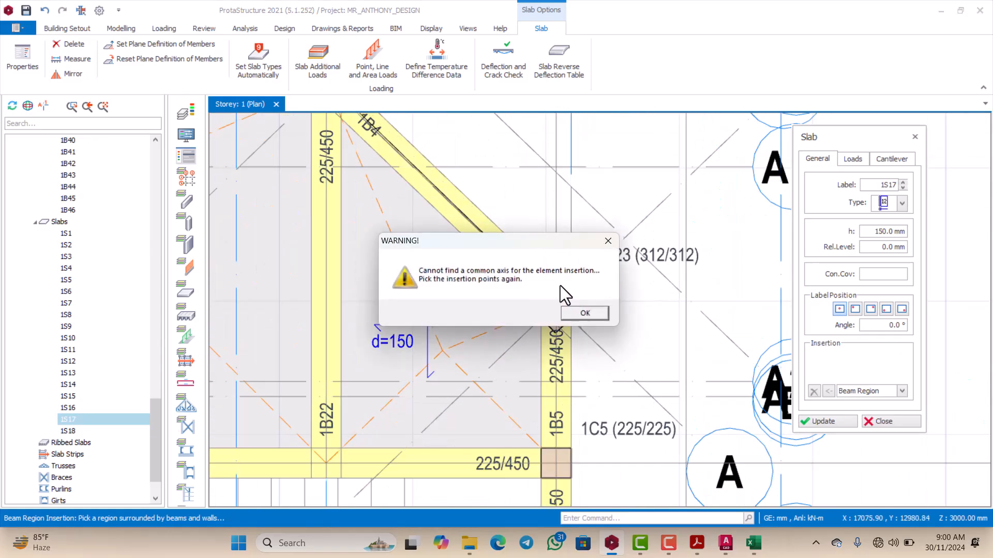
click(608, 241)
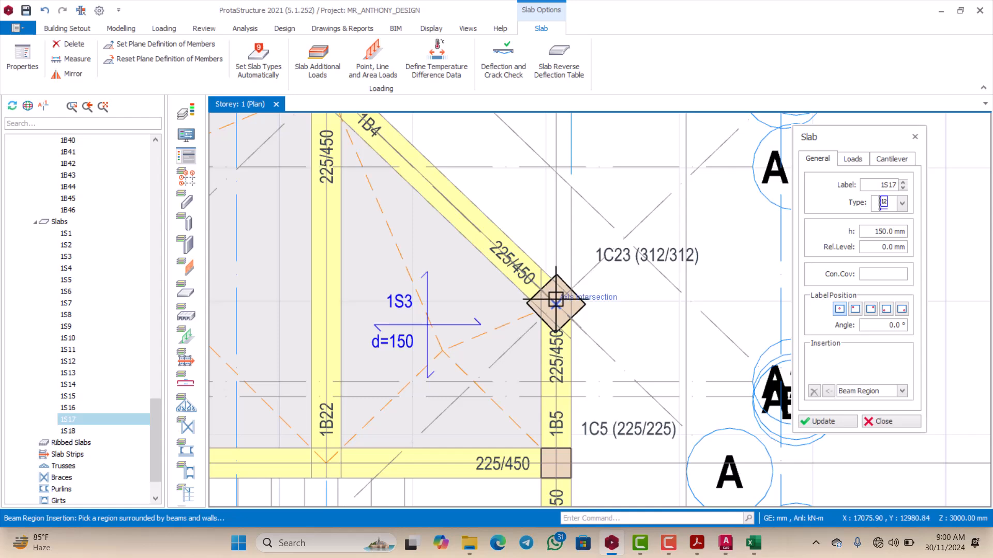
Step: Try to insert the slab from the centre of column 1C23 to the axis intersection inside column 1C19
scroll(556, 301, up, 2)
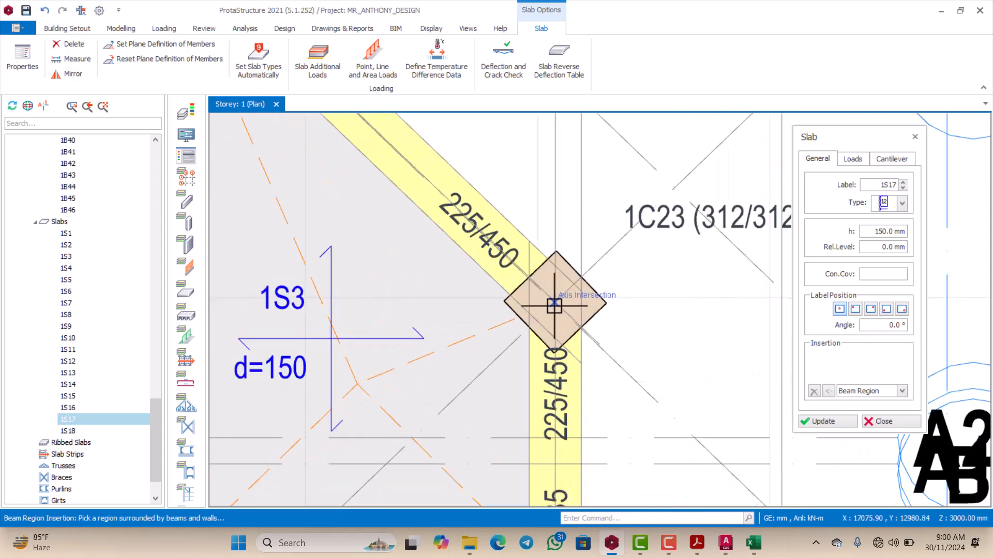
scroll(548, 297, down, 3)
scroll(414, 204, up, 3)
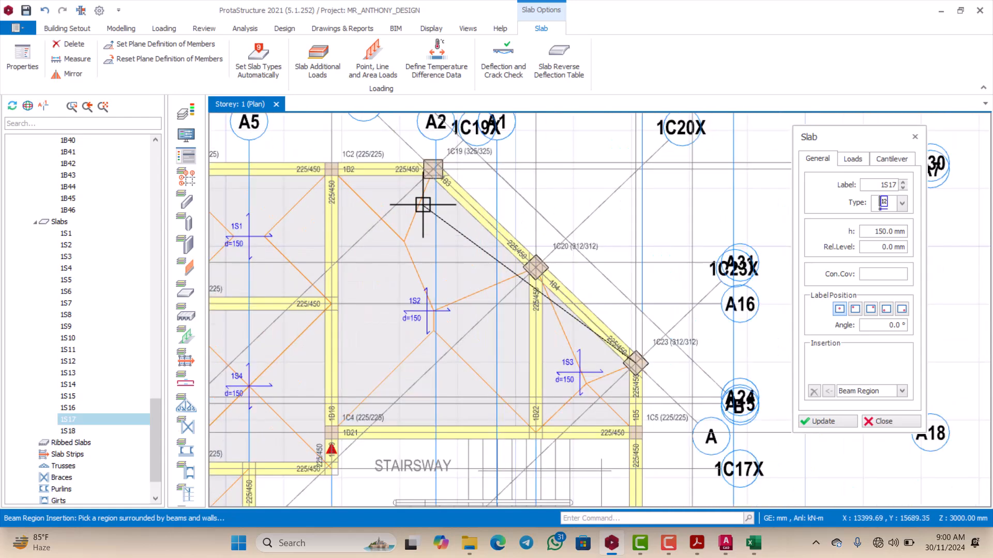
scroll(440, 176, up, 2)
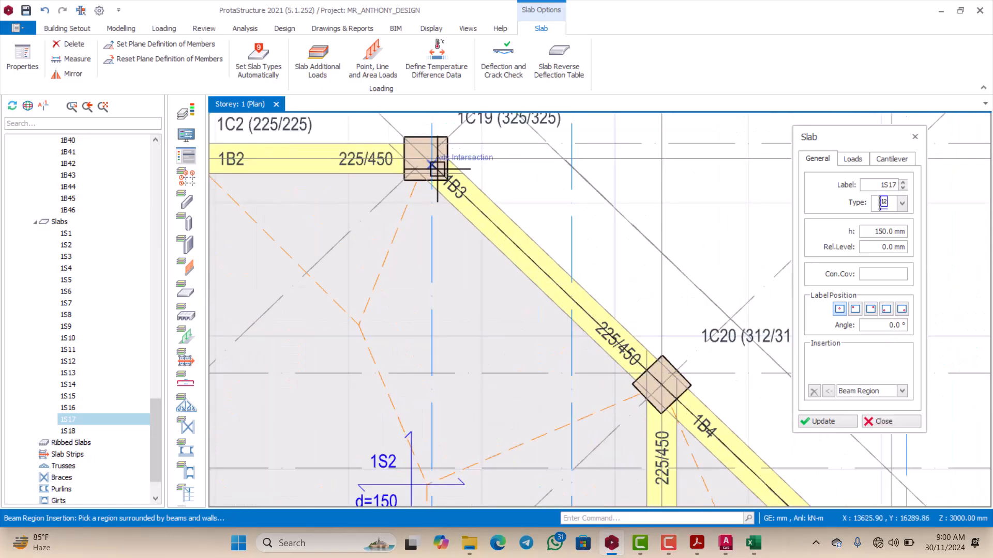
click(437, 161)
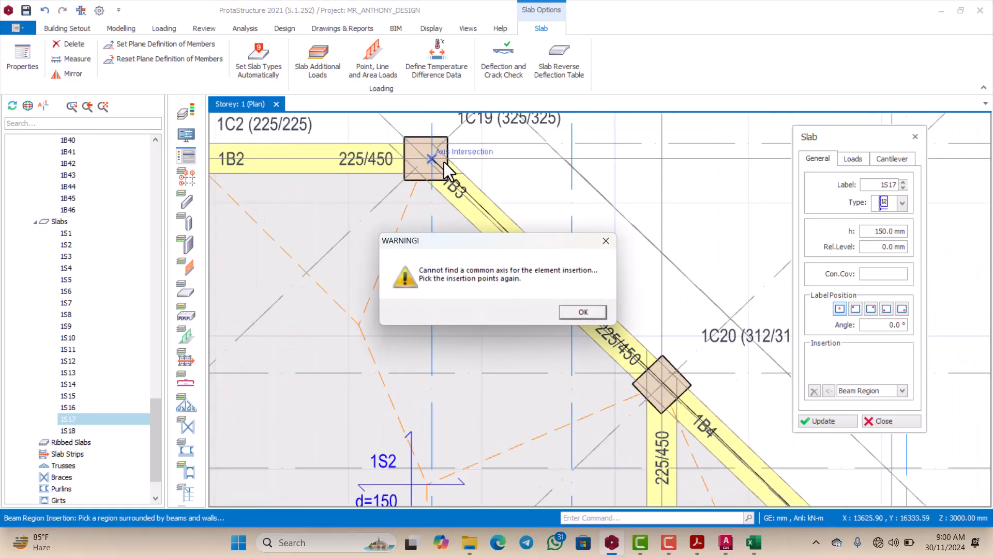
click(607, 242)
scroll(574, 239, down, 4)
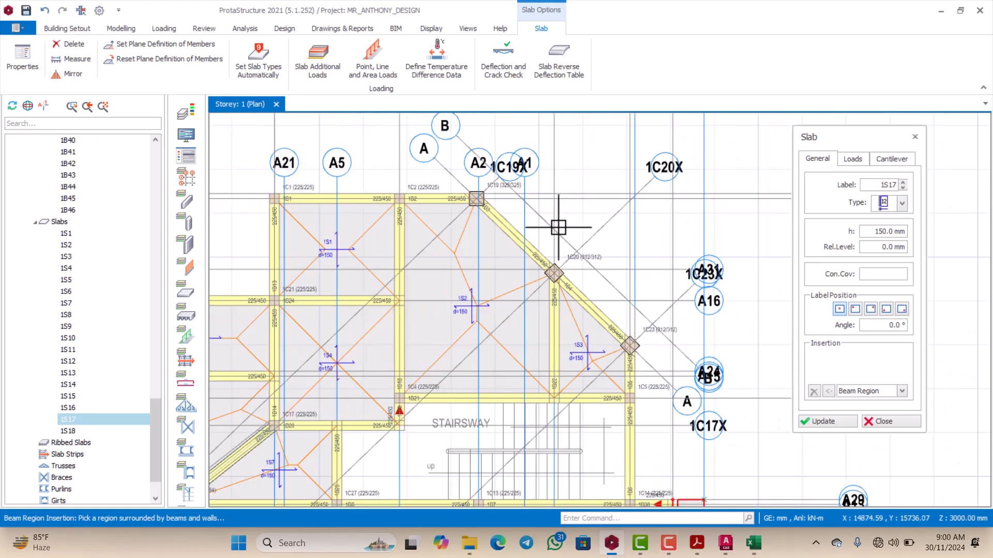
Step: Examine the axis intersections around columns 1C19, 1C20 and 1C23, including axis A30 and diagonal axes A and B
scroll(559, 227, up, 2)
scroll(532, 215, down, 2)
scroll(514, 200, up, 3)
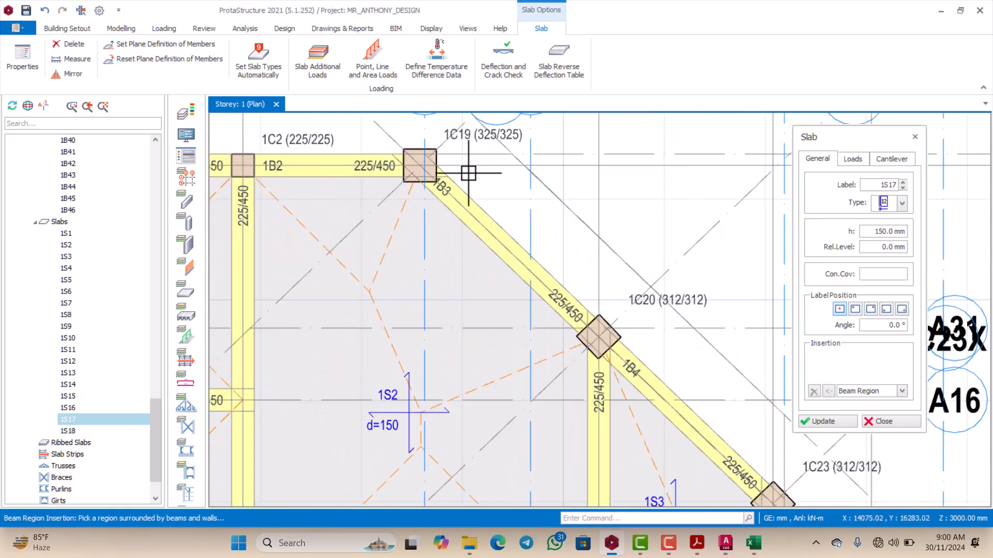
scroll(455, 188, down, 3)
scroll(454, 191, up, 3)
scroll(455, 195, down, 1)
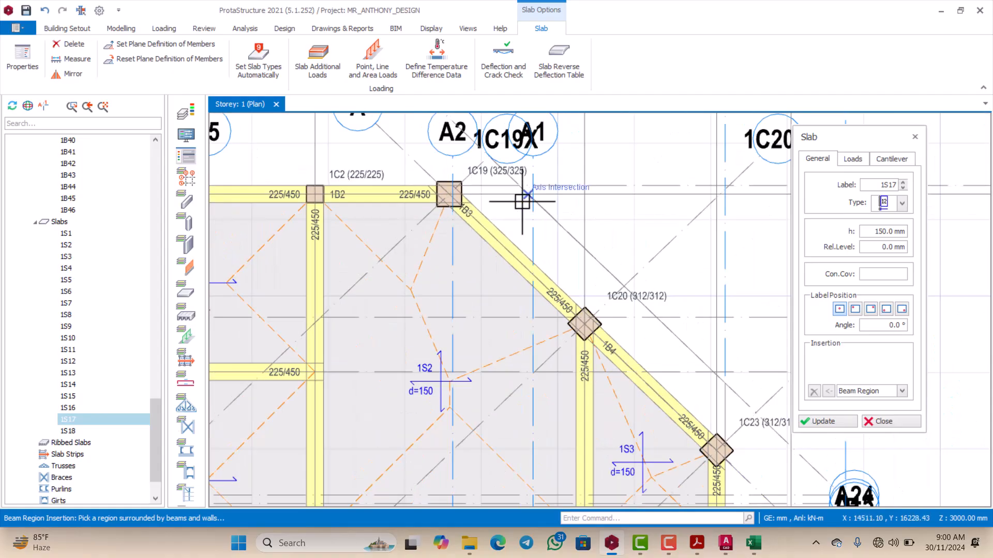
key(Escape)
scroll(583, 188, down, 2)
scroll(583, 188, up, 1)
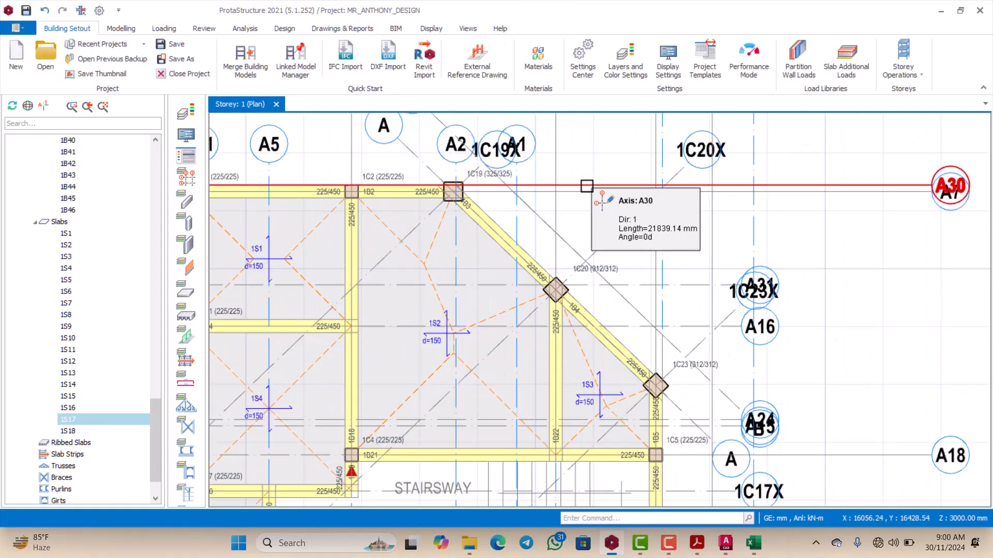
click(586, 186)
scroll(558, 270, down, 3)
scroll(615, 283, up, 5)
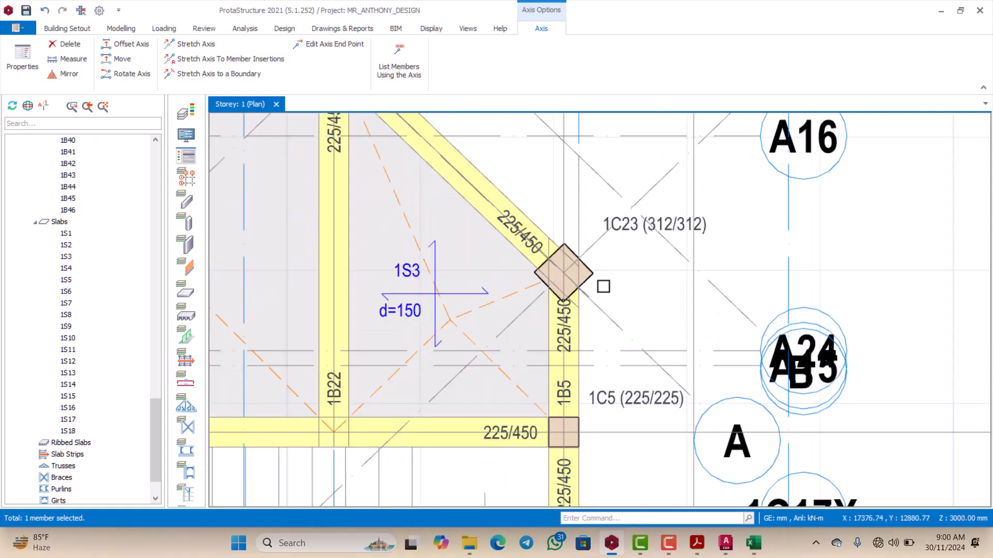
scroll(597, 286, down, 1)
scroll(574, 237, up, 1)
scroll(574, 250, down, 1)
scroll(574, 250, down, 3)
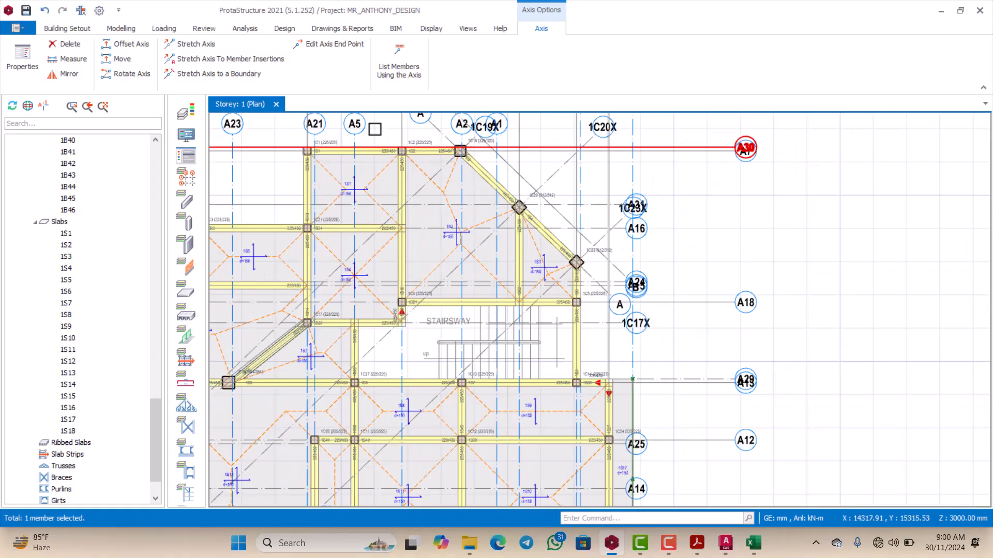
Step: Insert a vertical axis about 988 mm long from the centre of column 1C23 outward to the axis intersection directly above it
click(118, 29)
click(17, 57)
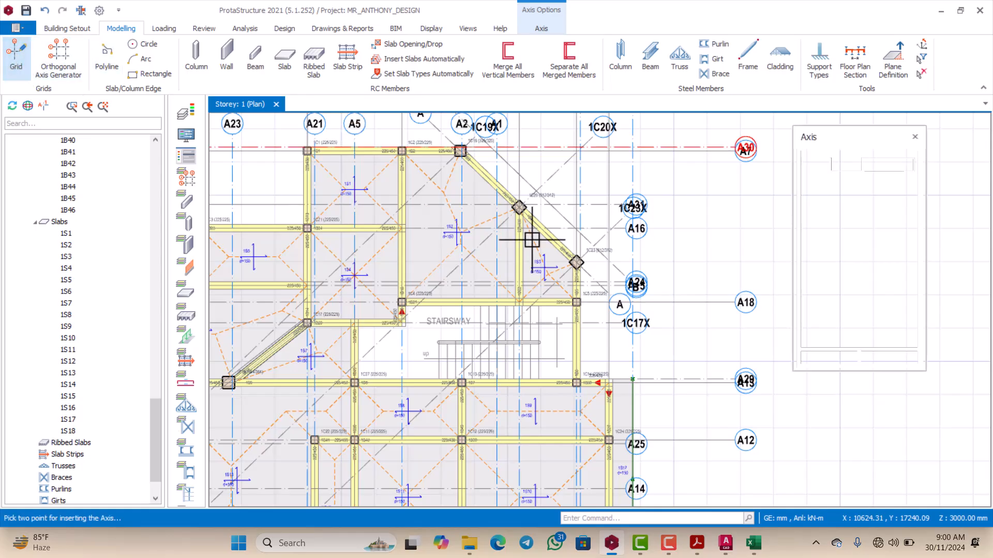
scroll(576, 263, up, 4)
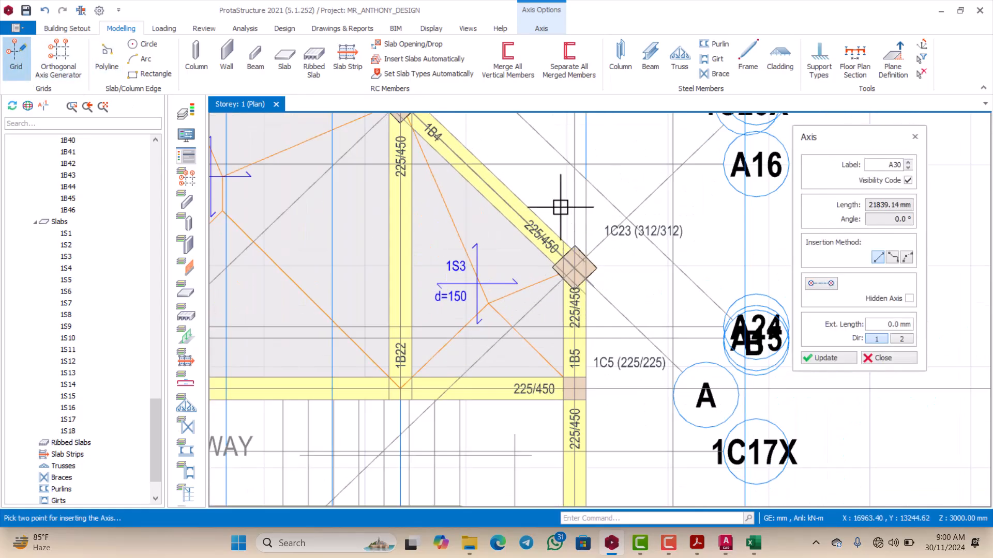
scroll(561, 208, up, 3)
click(589, 332)
scroll(587, 323, down, 3)
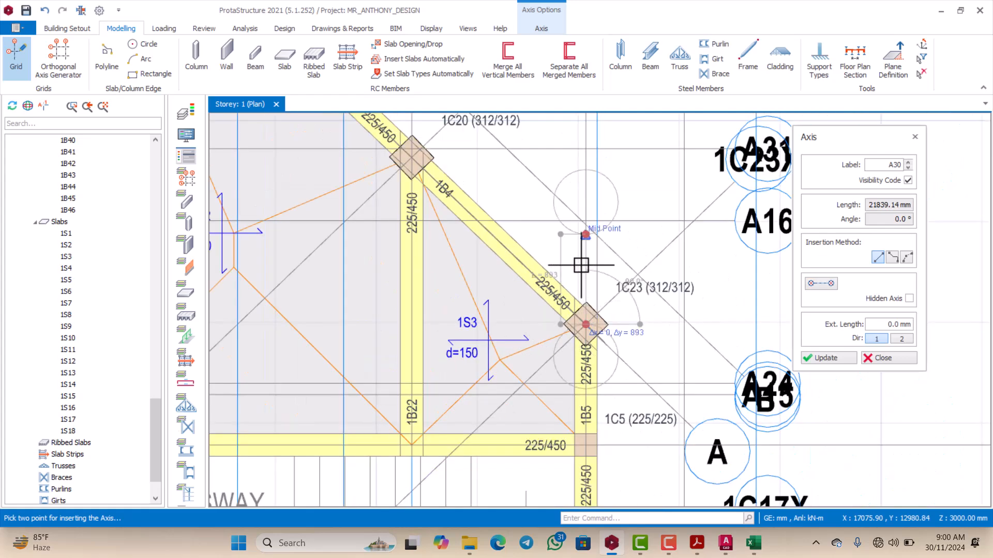
scroll(581, 264, up, 1)
click(590, 214)
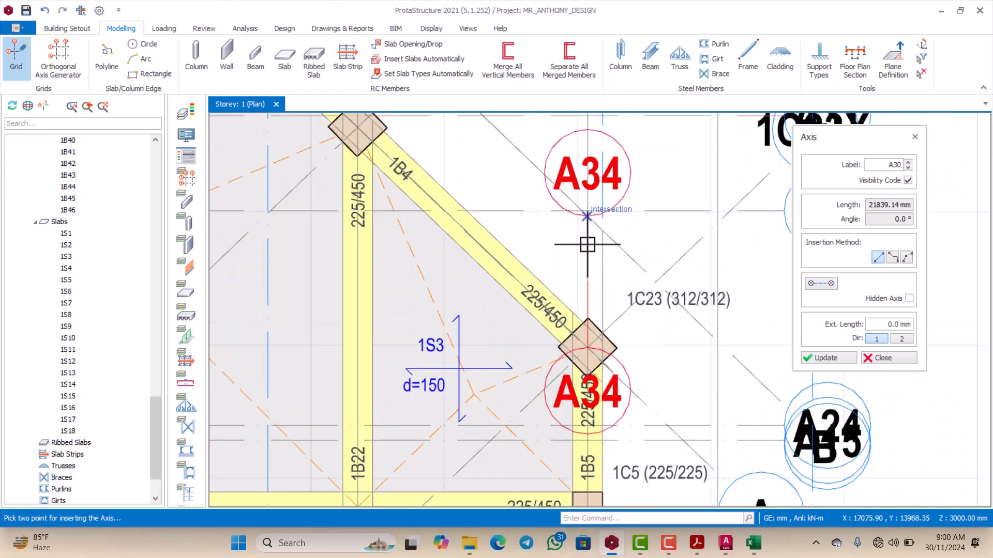
Step: Stretch the outer end of the short vertical axis A34 above column 1C23 upward past its intersection with diagonal axis B
scroll(591, 284, down, 2)
key(Escape)
scroll(595, 204, up, 3)
click(600, 195)
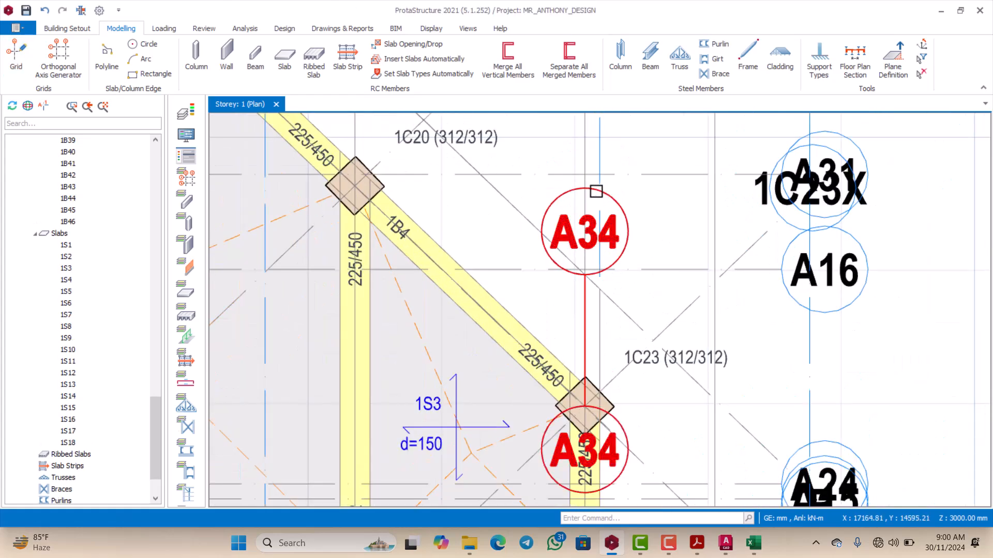
right_click(596, 191)
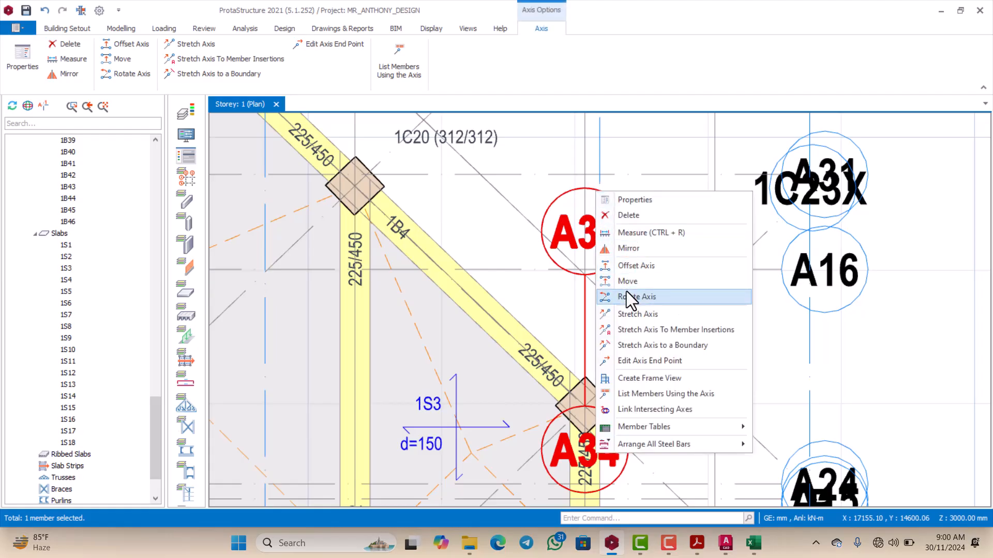
click(628, 314)
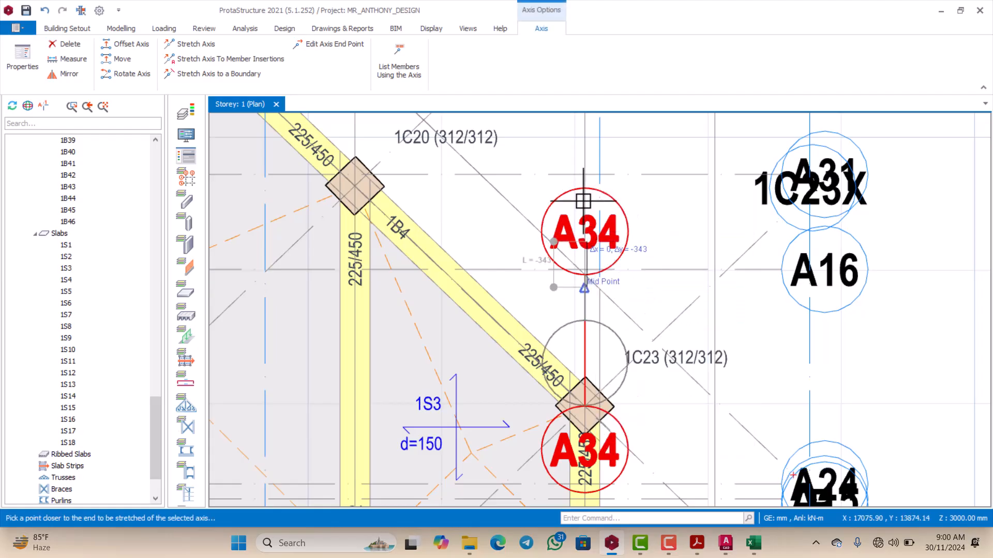
click(583, 185)
scroll(582, 184, down, 3)
scroll(501, 210, up, 4)
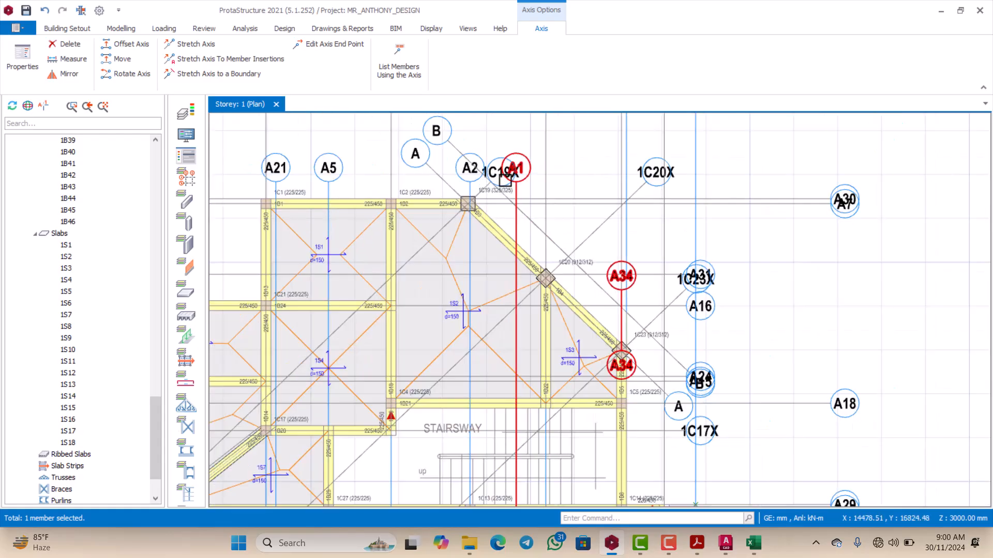
key(Escape)
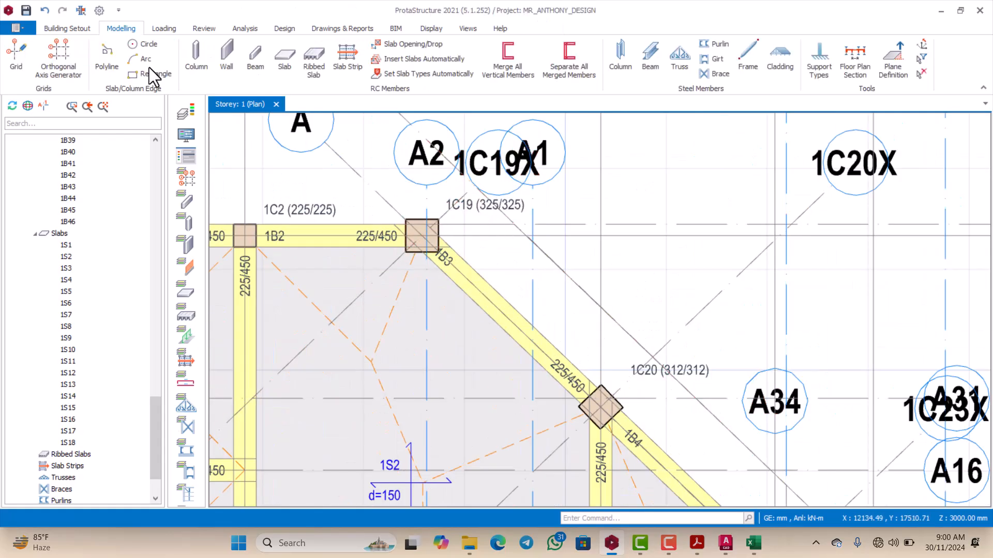
Step: Insert horizontal axis D about 1888 mm long from the axis intersection inside column 1C19 to the intersection above column 1C20
click(16, 56)
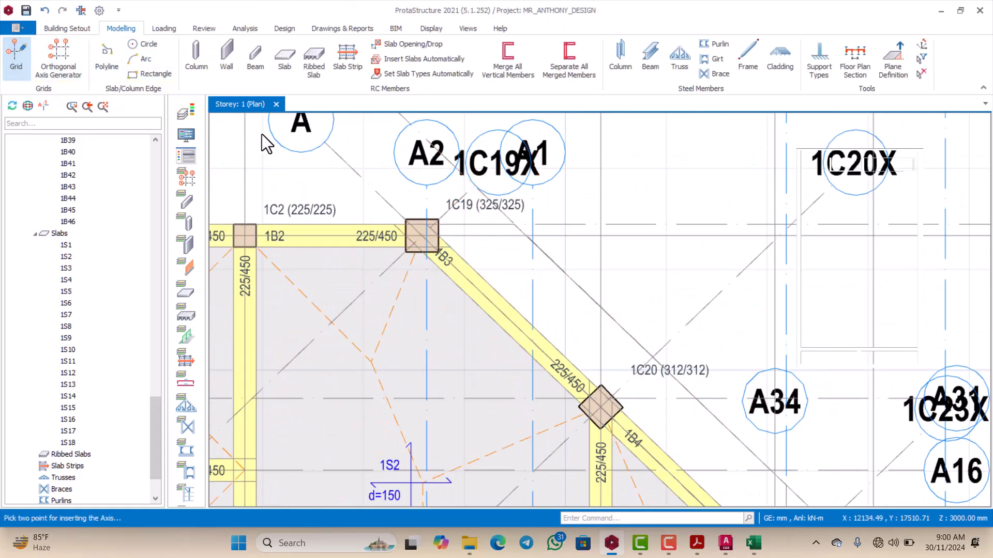
scroll(451, 238, up, 2)
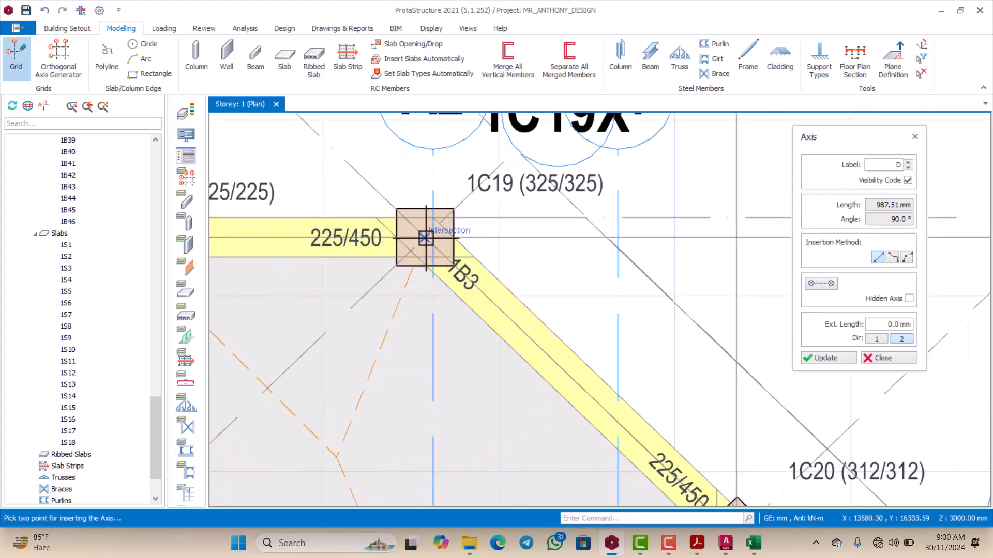
click(404, 219)
scroll(404, 220, down, 3)
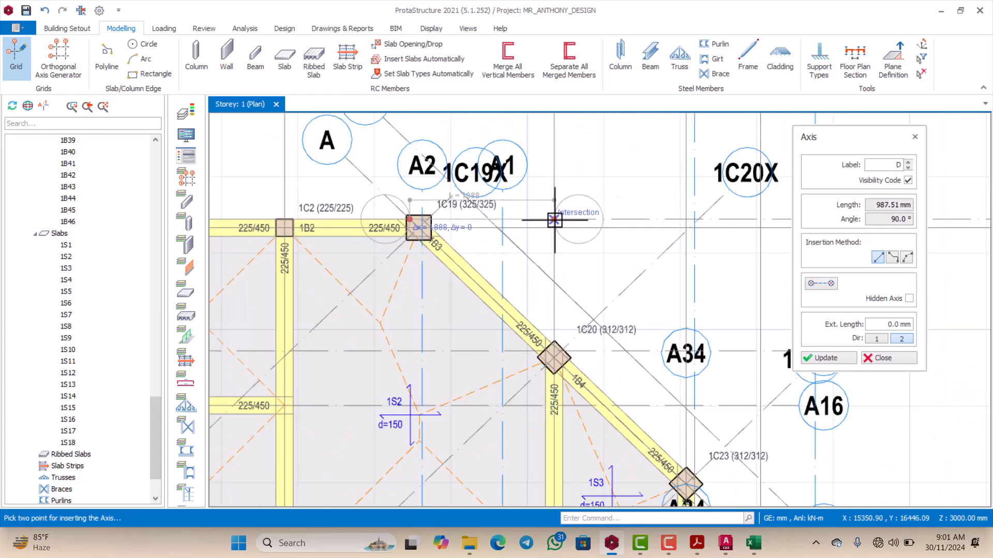
click(545, 222)
scroll(441, 220, down, 2)
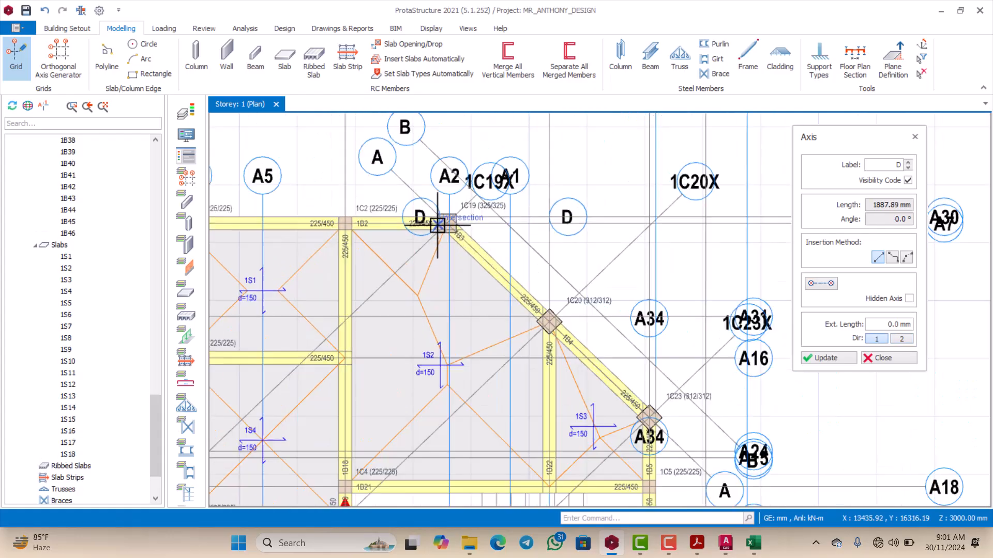
scroll(446, 219, up, 5)
key(Escape)
Step: Stretch the inner end of axis D along beam 1B2 to column 1C2
scroll(455, 223, down, 2)
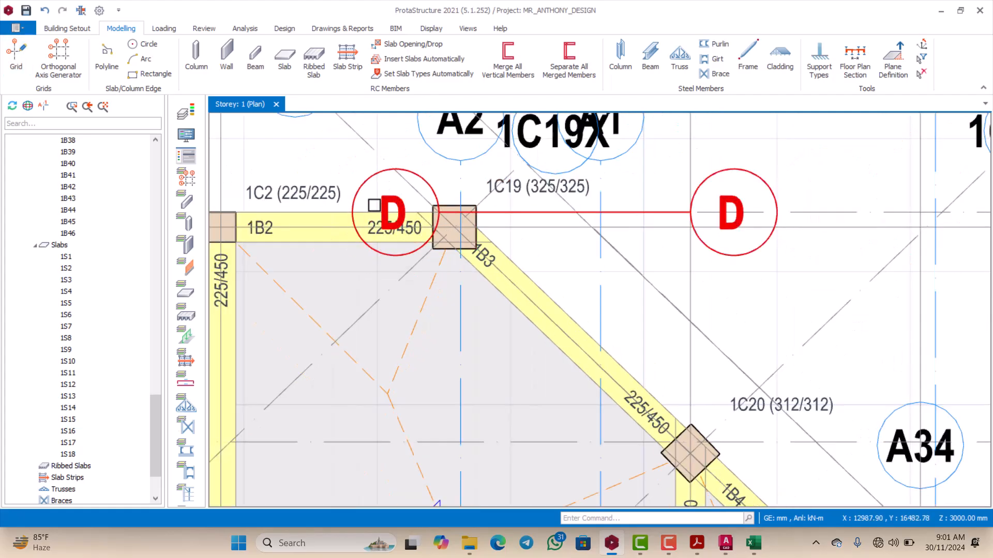
right_click(379, 193)
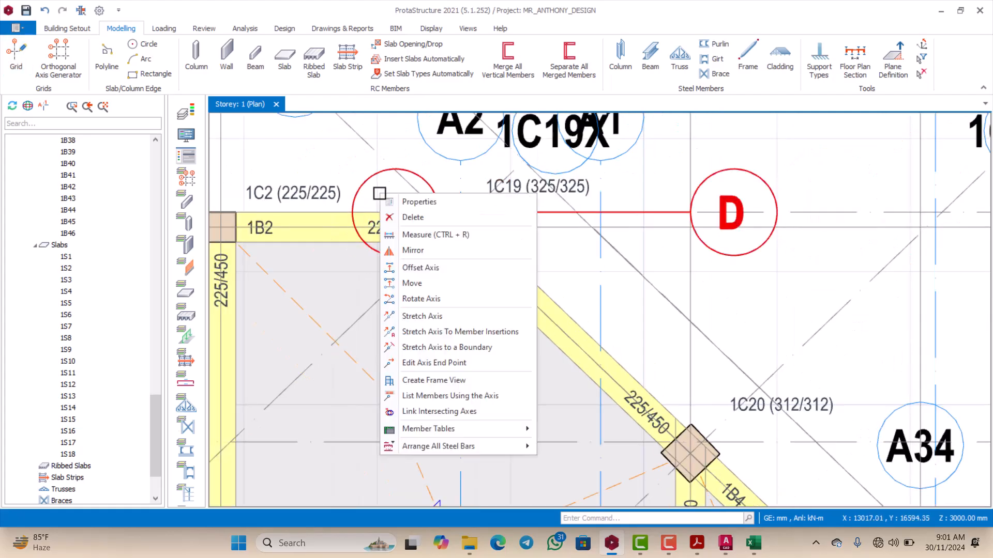
click(408, 314)
click(326, 236)
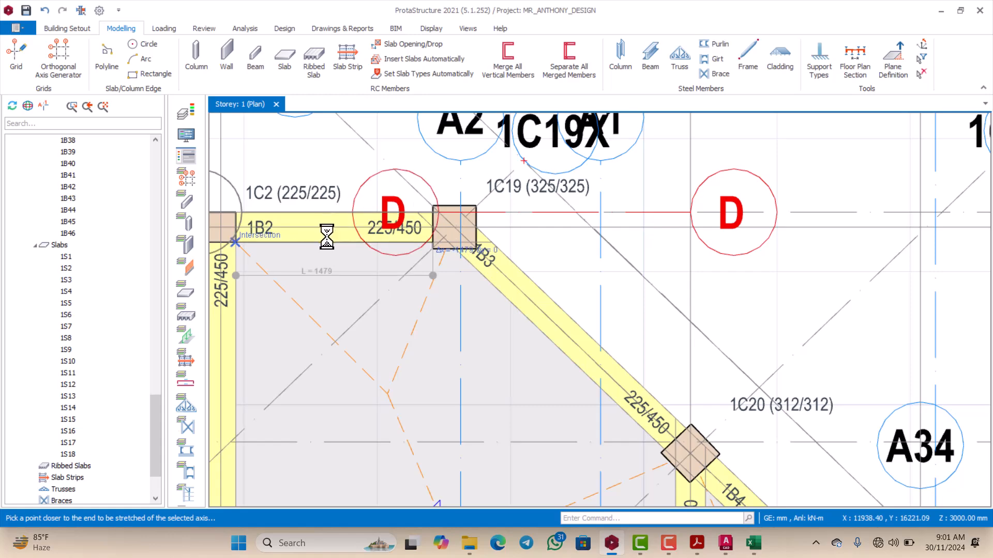
scroll(420, 217, down, 4)
scroll(528, 328, up, 2)
scroll(528, 330, down, 3)
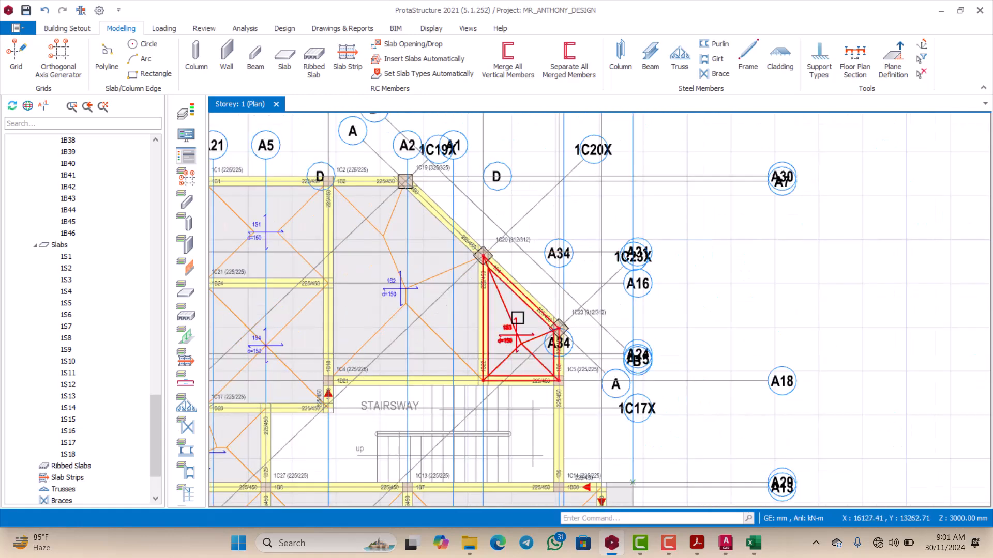
Step: Stretch the lower end of axis A34 downward along beam 1B5, about 281 mm beyond column 1C23
scroll(551, 316, up, 5)
scroll(552, 310, up, 2)
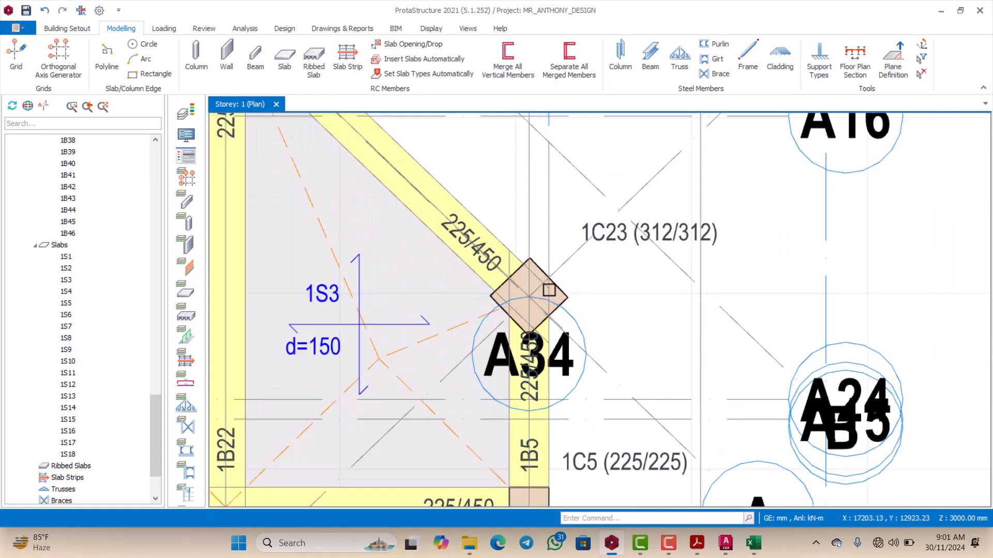
click(556, 268)
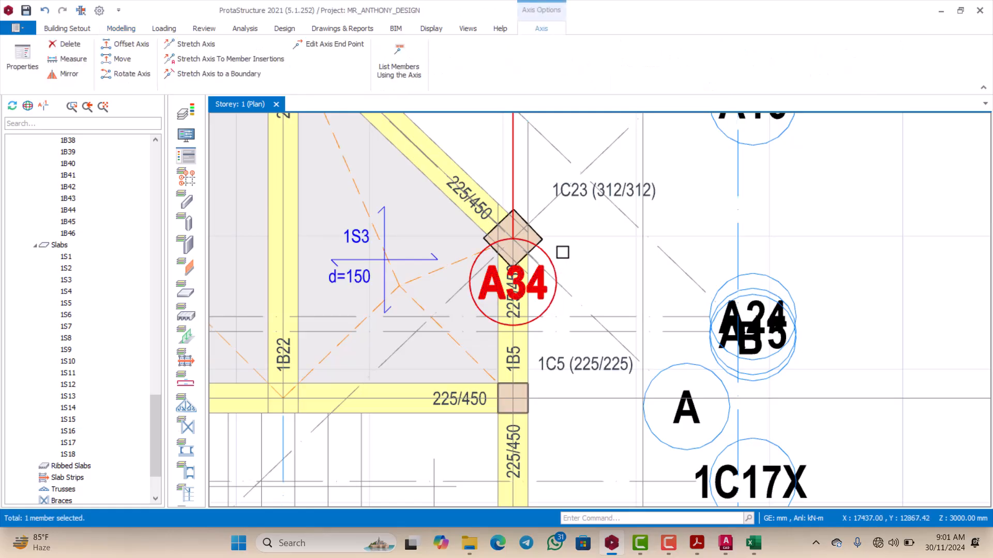
right_click(563, 252)
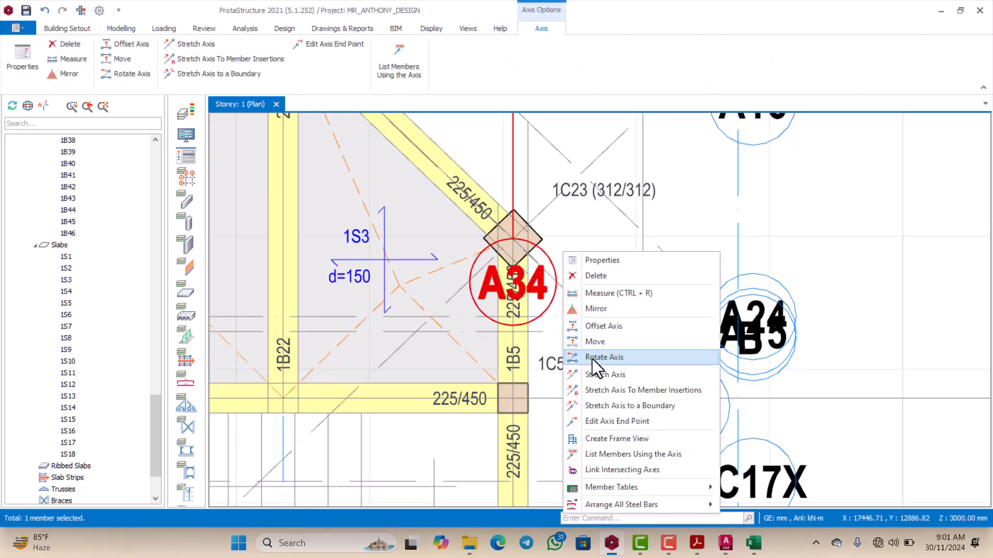
click(595, 374)
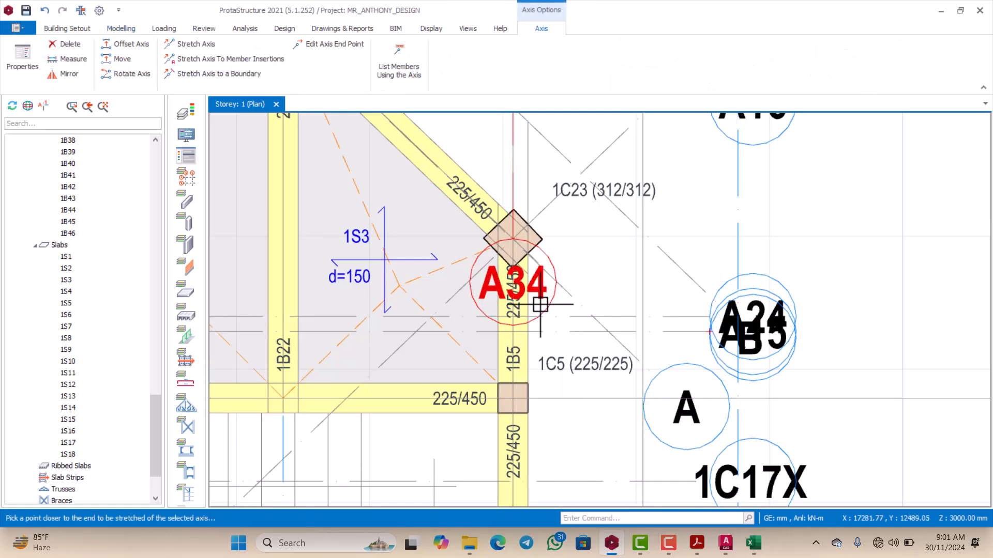
click(539, 342)
scroll(526, 313, down, 4)
scroll(512, 252, up, 4)
scroll(518, 274, down, 3)
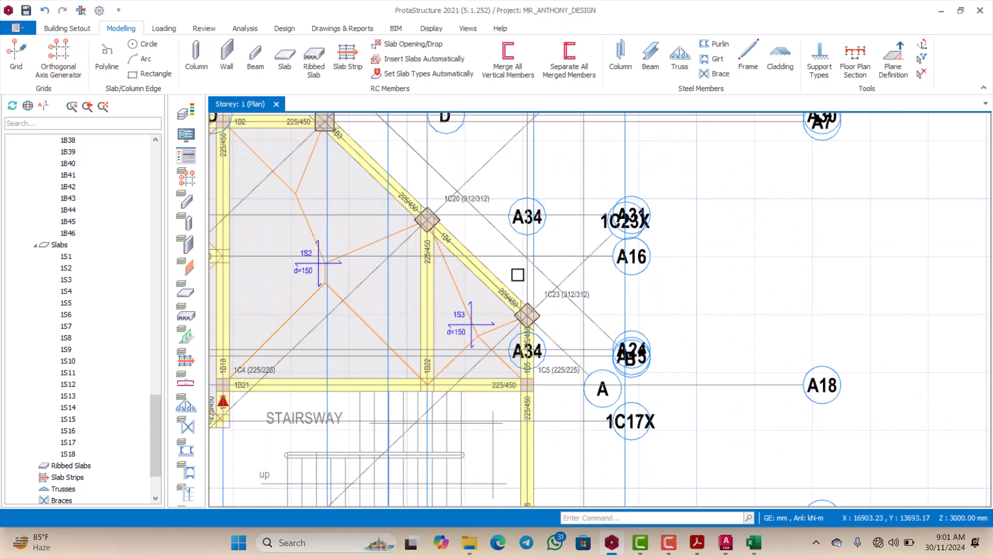
Step: Examine axes D and A34 around columns 1C19, 1C20 and 1C23
scroll(517, 274, up, 3)
scroll(521, 261, down, 3)
scroll(512, 253, up, 3)
scroll(498, 246, down, 3)
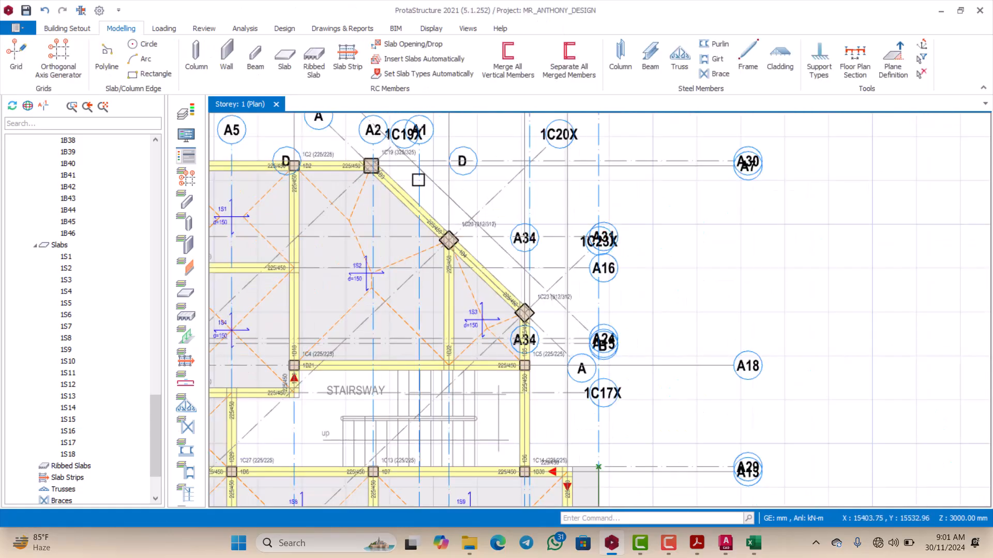
scroll(418, 180, up, 3)
scroll(481, 259, down, 3)
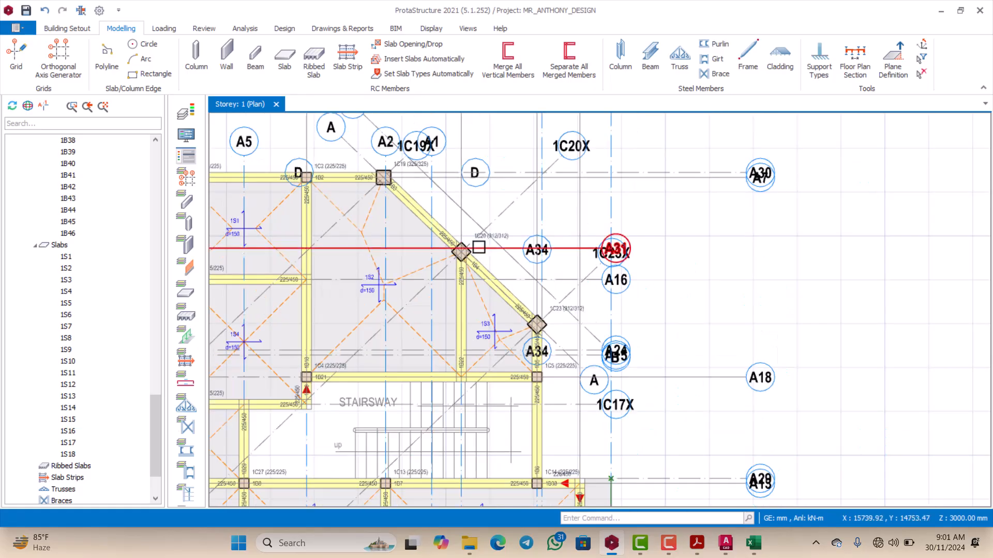
scroll(479, 248, down, 2)
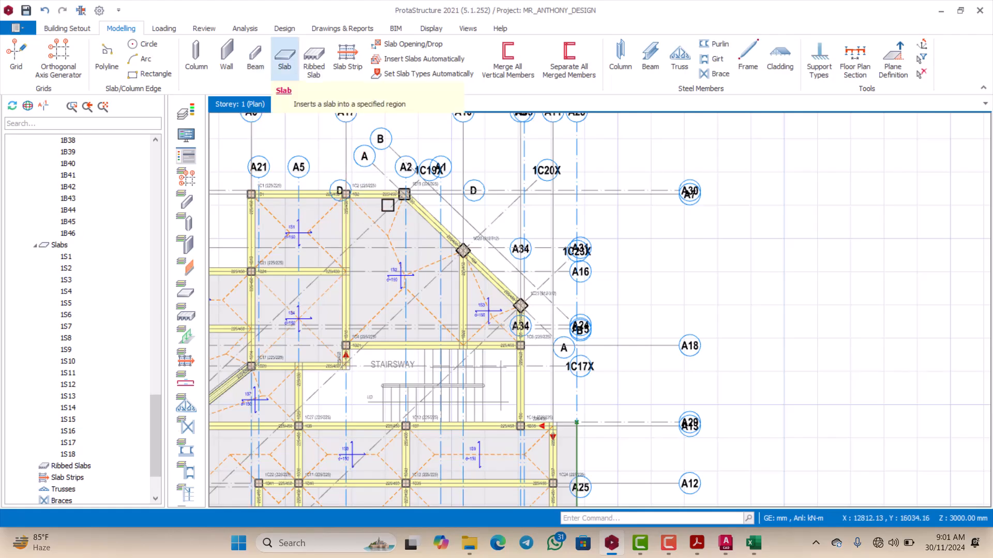
Step: Open the properties of cantilever slab 1S17
scroll(546, 207, down, 5)
scroll(558, 270, up, 6)
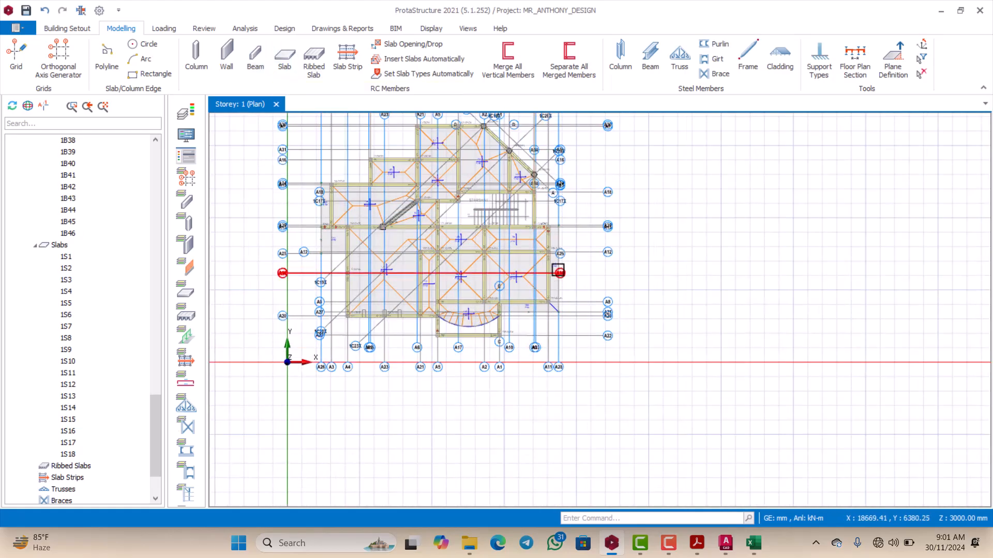
click(545, 259)
right_click(543, 258)
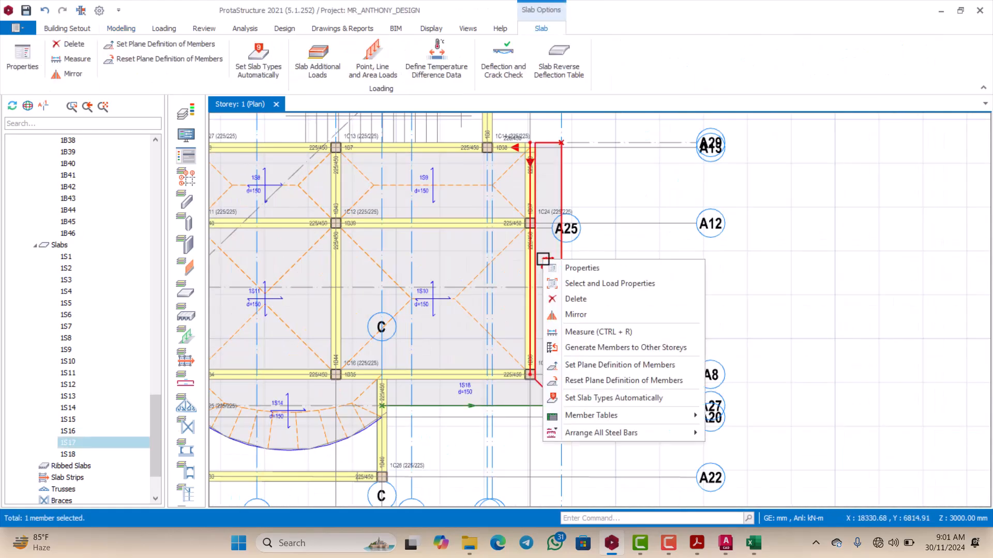
click(566, 268)
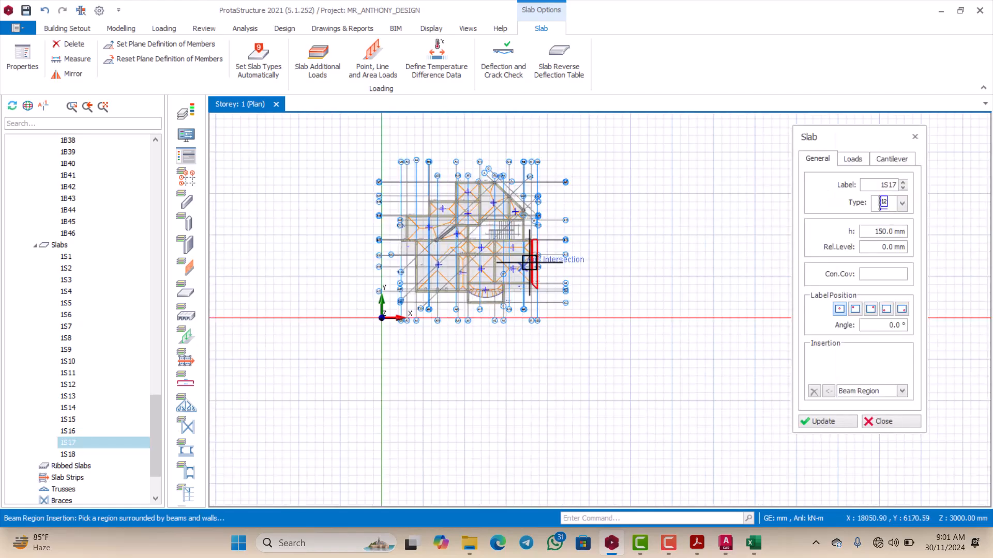
Step: Try to insert the slab from the intersection of axis D inside column 1C19 to the insertion point of column 1C23
scroll(499, 174, up, 6)
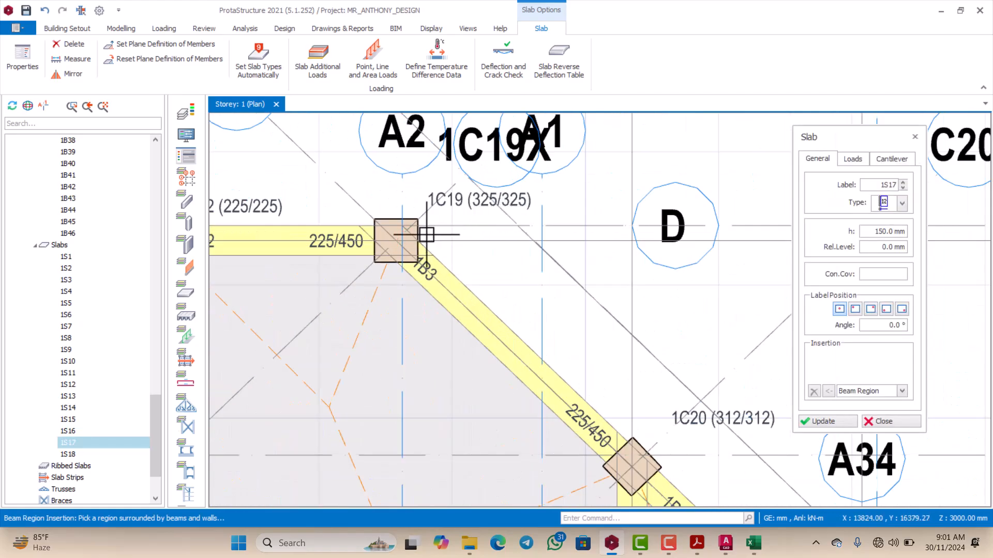
scroll(385, 226, down, 5)
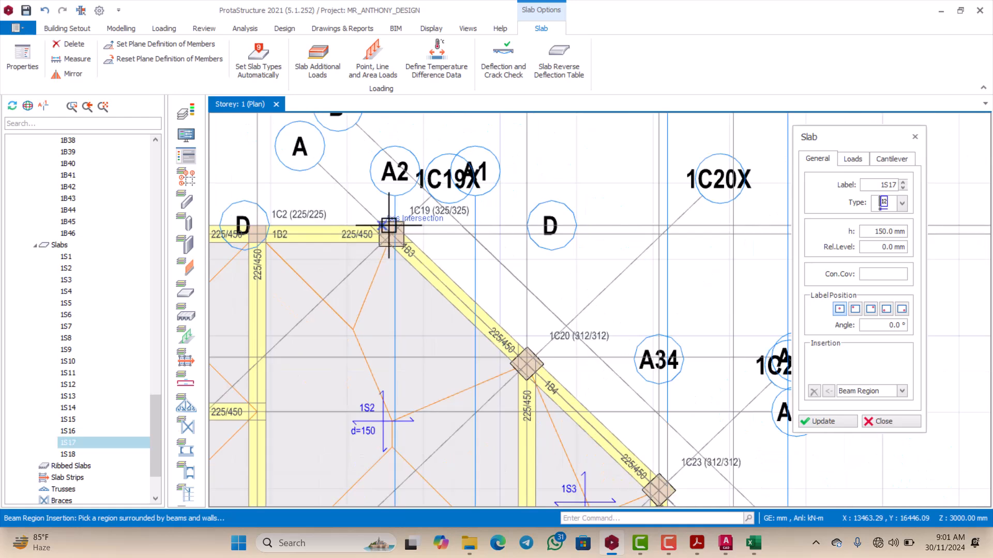
scroll(497, 329, up, 4)
scroll(504, 333, up, 2)
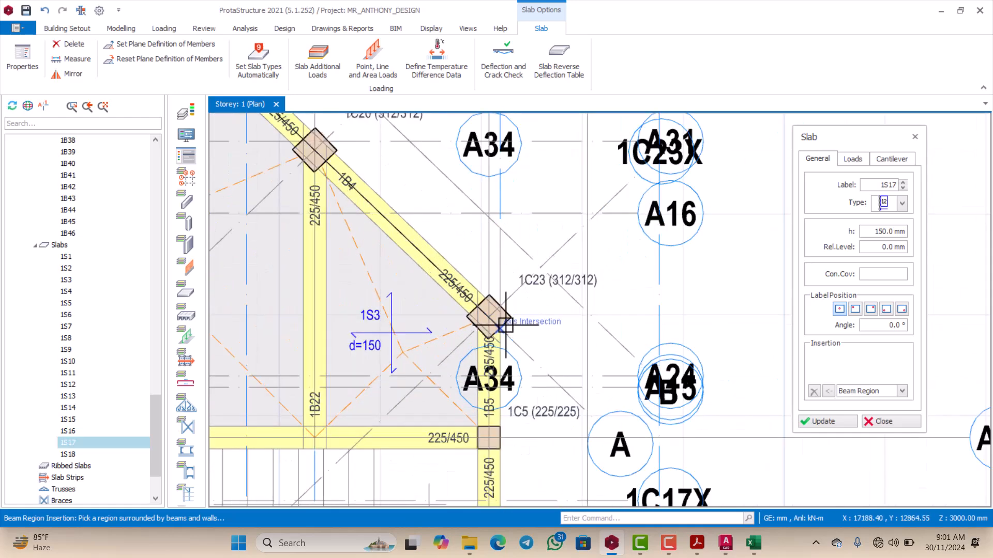
scroll(494, 315, down, 1)
scroll(493, 315, up, 3)
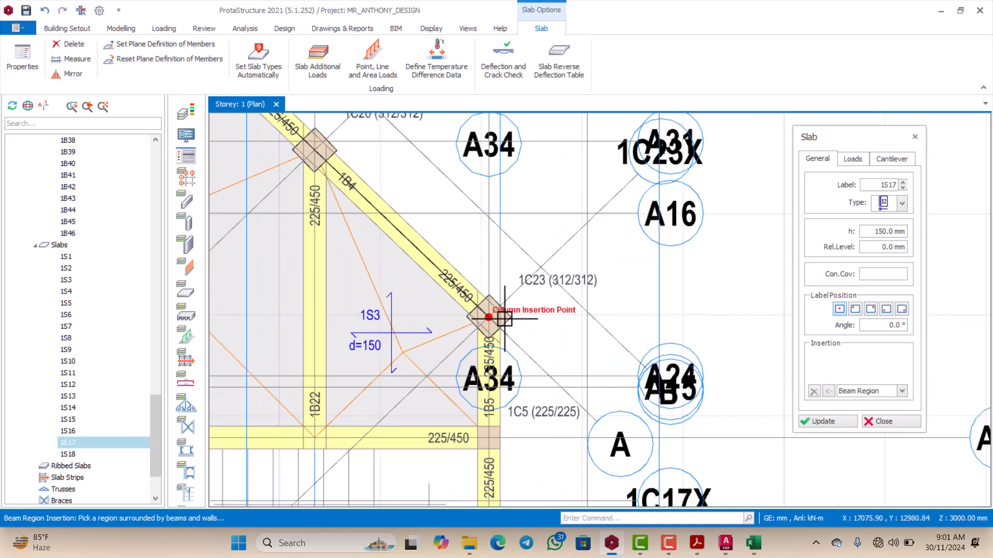
click(482, 322)
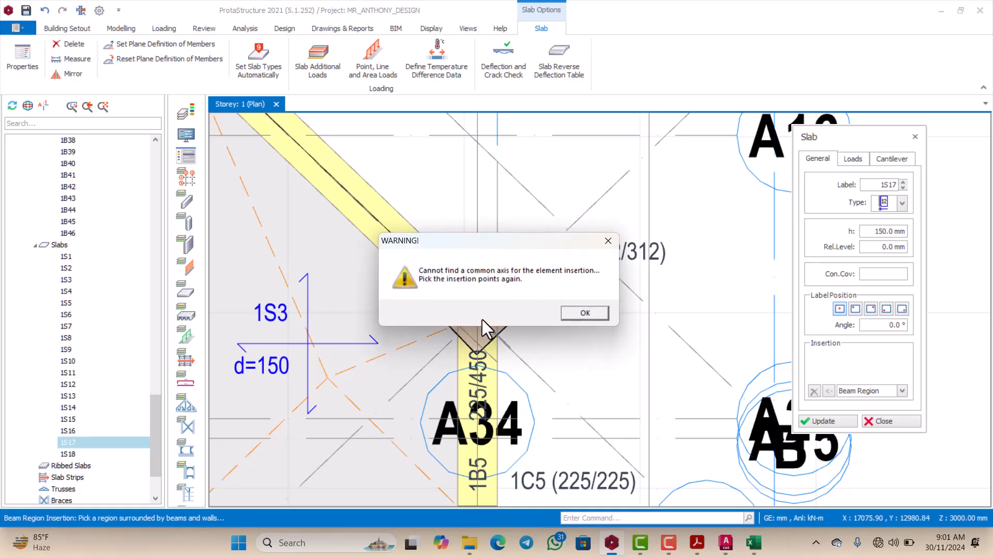
click(608, 241)
Step: Examine the axis intersections near column 1C23 and along axis A34 beyond beam 1B4, and leave slab insertion
scroll(563, 255, down, 3)
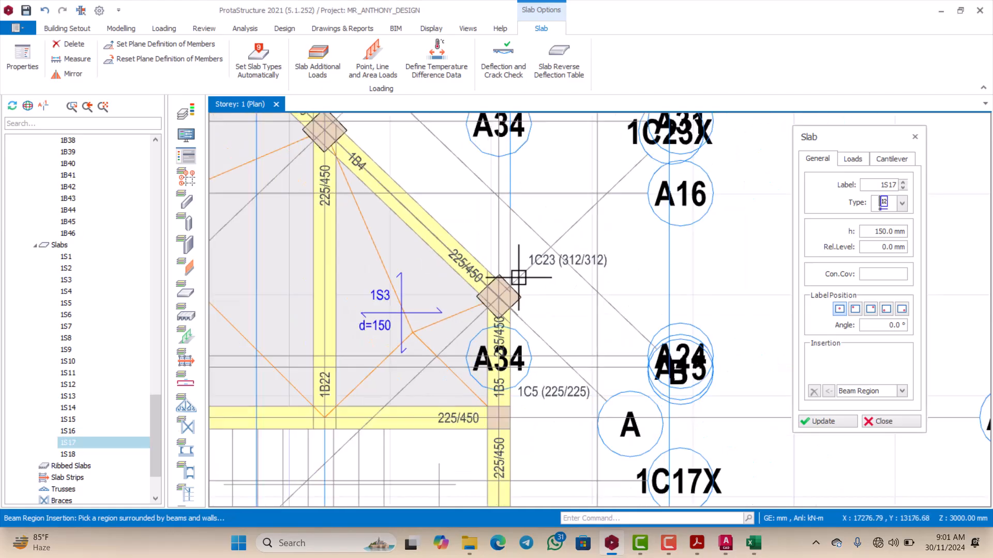
scroll(510, 266, up, 1)
scroll(504, 276, down, 1)
scroll(504, 276, up, 3)
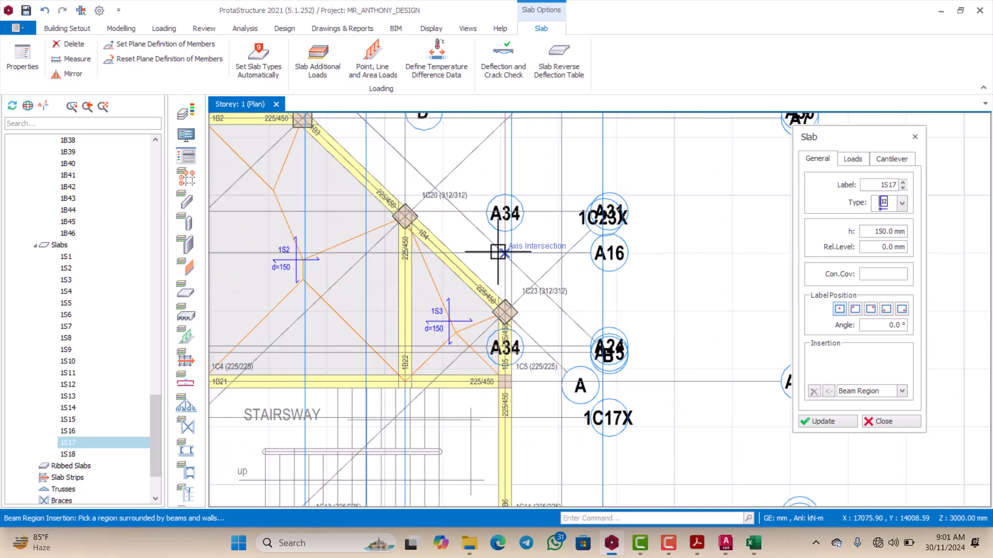
scroll(493, 268, down, 3)
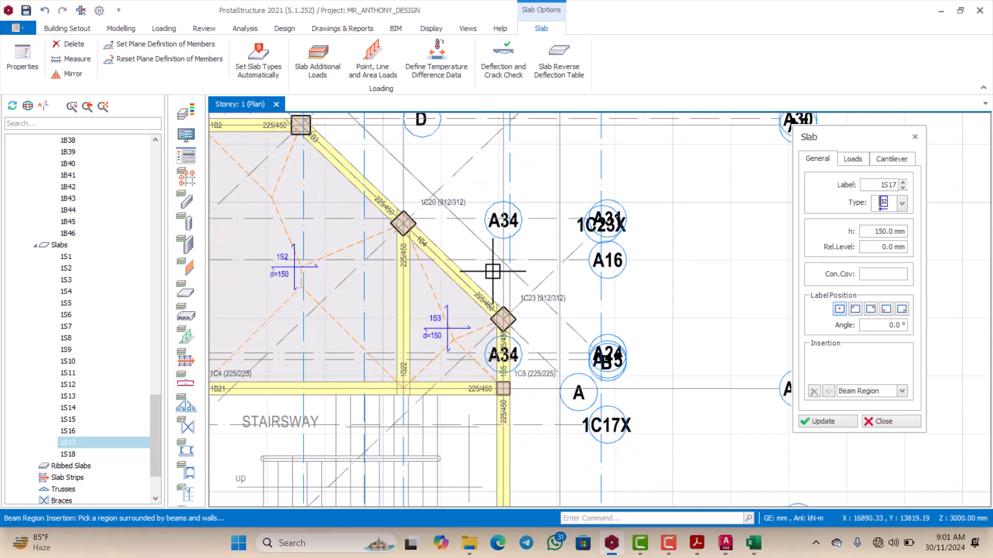
scroll(492, 267, up, 2)
scroll(494, 267, down, 3)
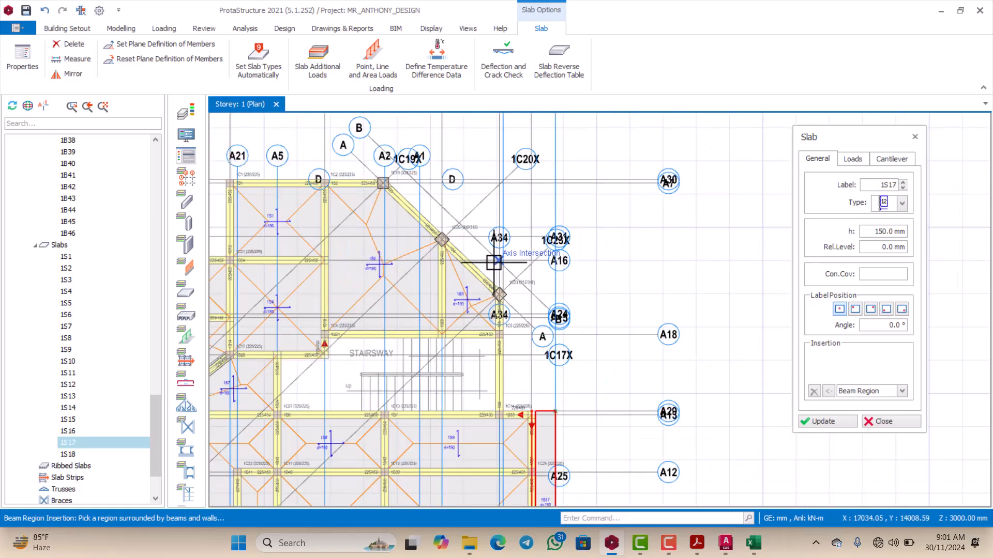
scroll(493, 267, up, 3)
key(Escape)
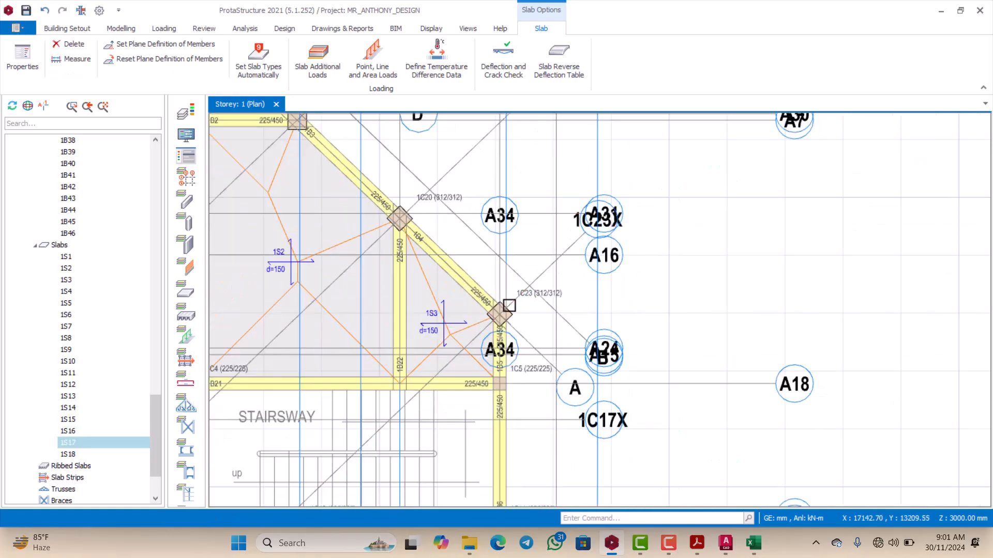
scroll(499, 299, up, 2)
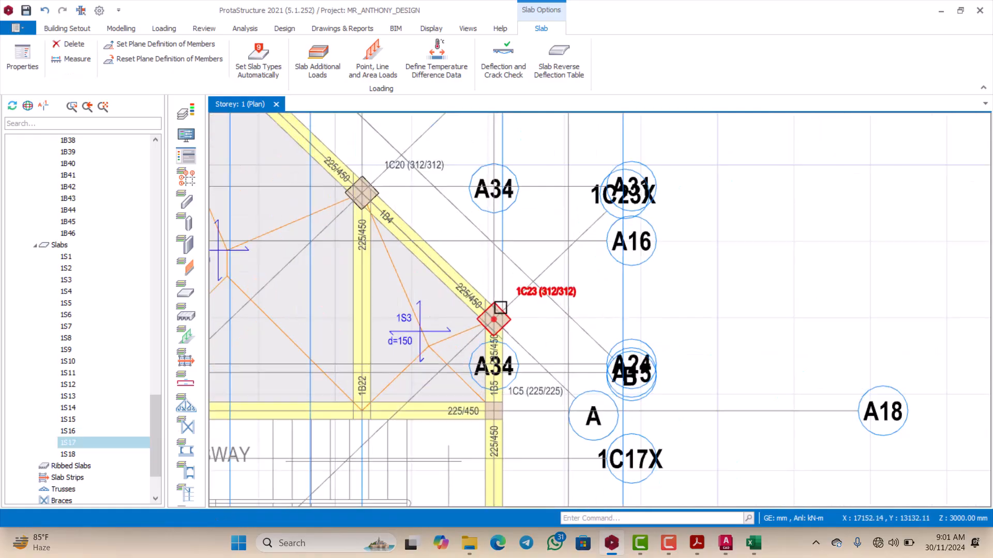
Step: Examine the axis intersections around column 1C23 and their position relative to cantilever slab 1S17
scroll(494, 309, down, 3)
scroll(490, 308, up, 3)
scroll(489, 295, down, 3)
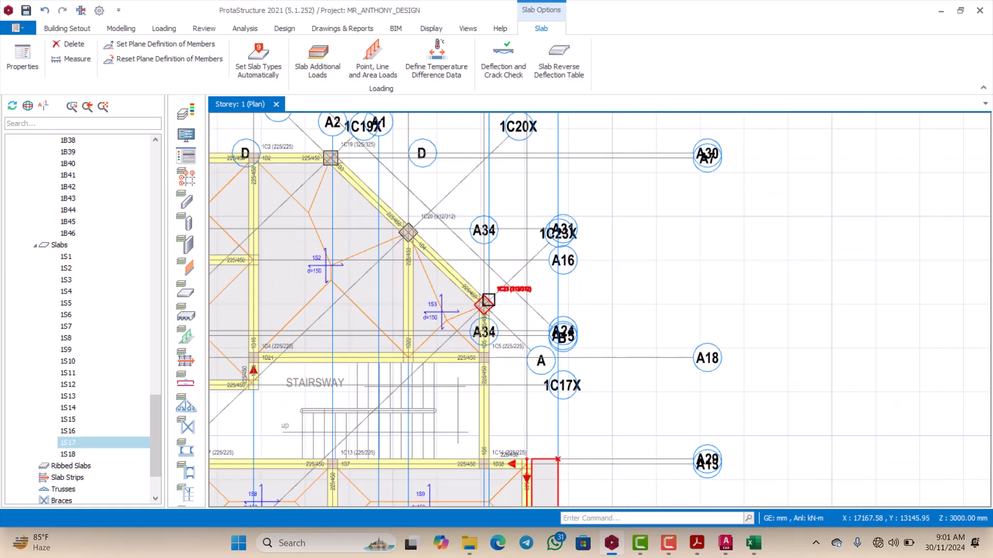
scroll(484, 296, up, 2)
scroll(450, 254, down, 3)
scroll(461, 284, down, 3)
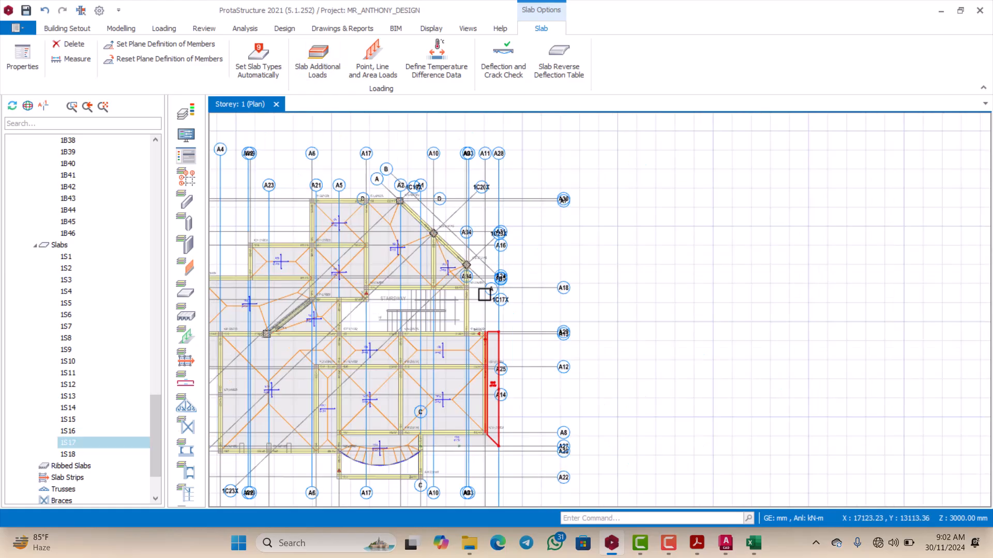
scroll(482, 290, up, 3)
scroll(484, 289, down, 2)
Step: Try to insert a 150 mm cantilever slab from the axis intersection at column 1C19 to the column 1C23 area, using the properties of 1S17
scroll(479, 321, up, 4)
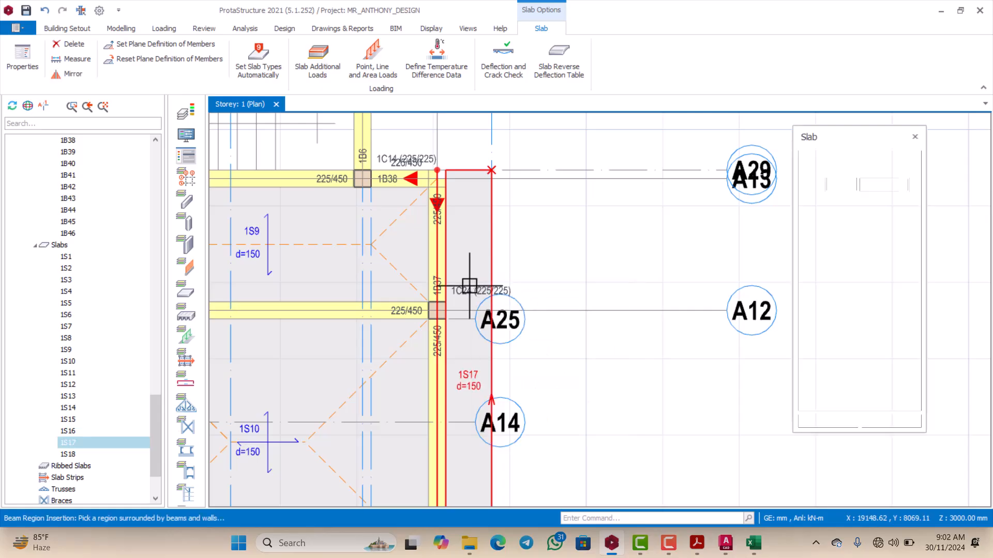
scroll(460, 280, down, 5)
scroll(436, 230, up, 4)
scroll(410, 185, up, 4)
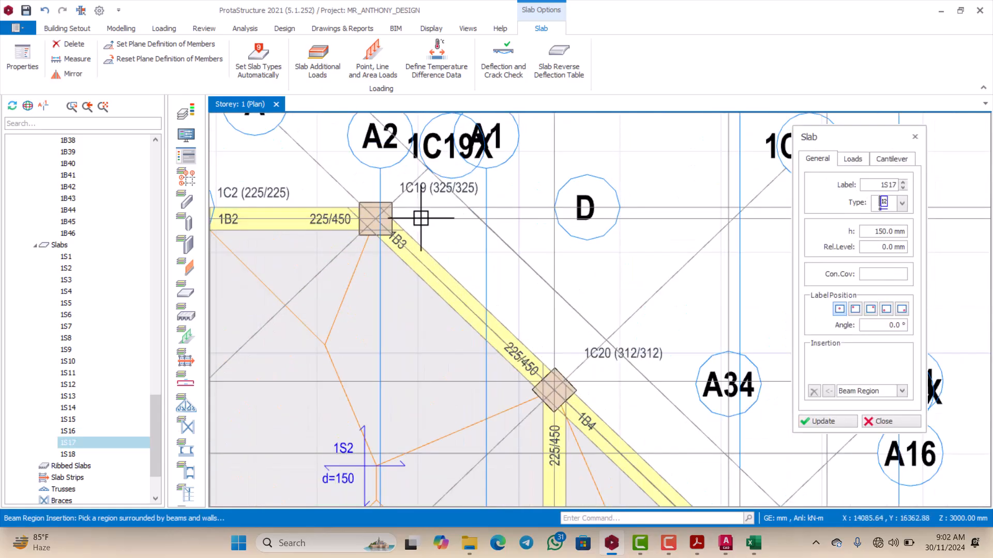
scroll(393, 218, down, 4)
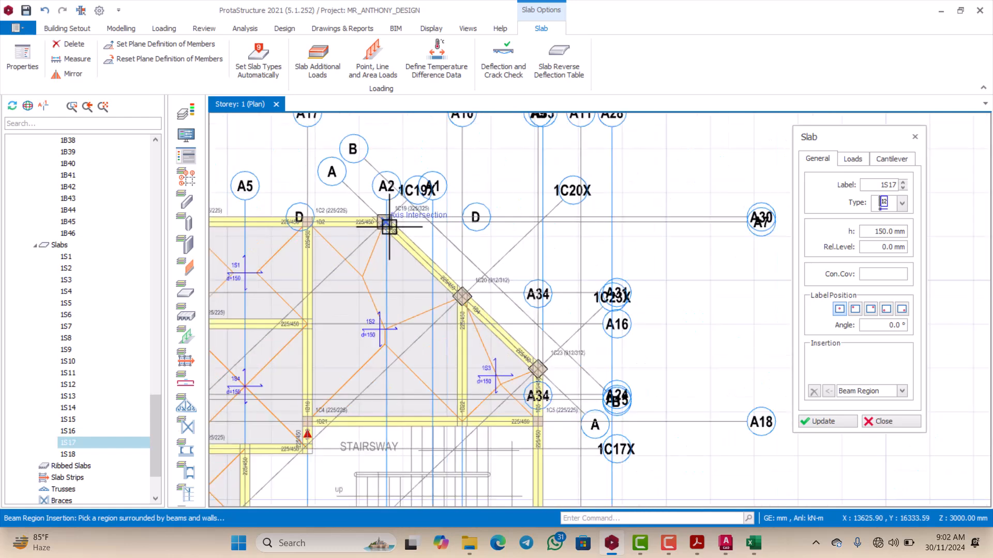
scroll(396, 217, up, 5)
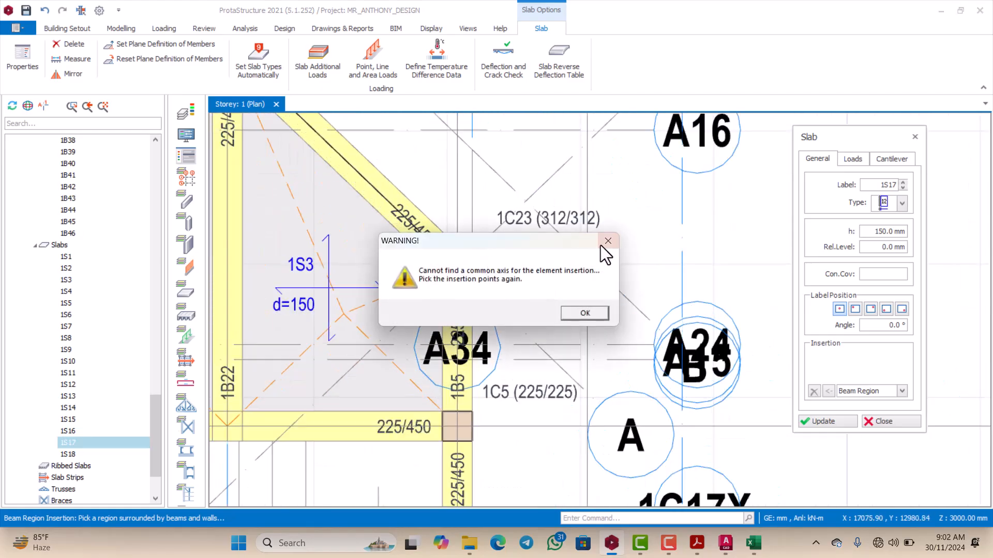
scroll(484, 221, down, 3)
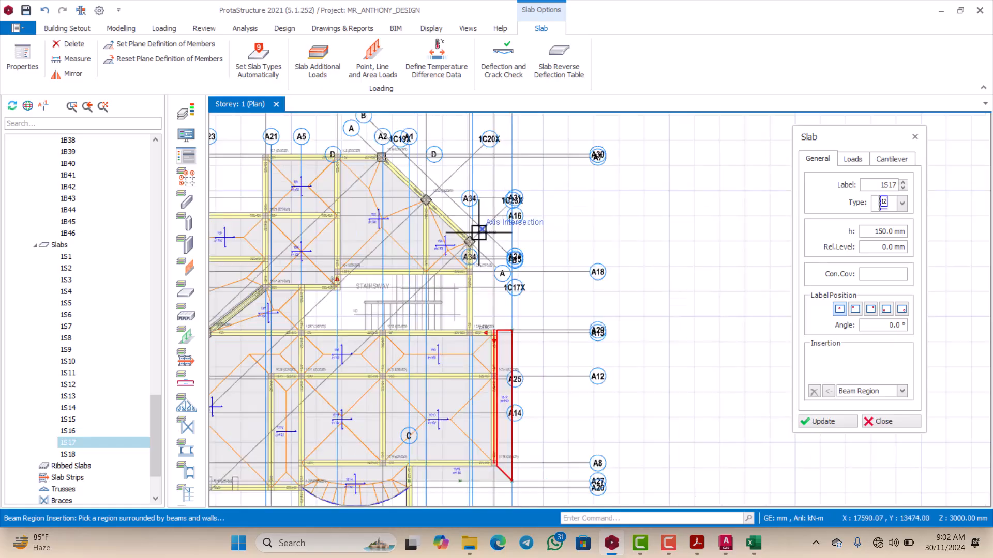
Step: Examine the axes around diagonal beam 1B4 and columns 1C20 and 1C23, and clear the slab selection
scroll(465, 215, up, 3)
scroll(472, 216, down, 3)
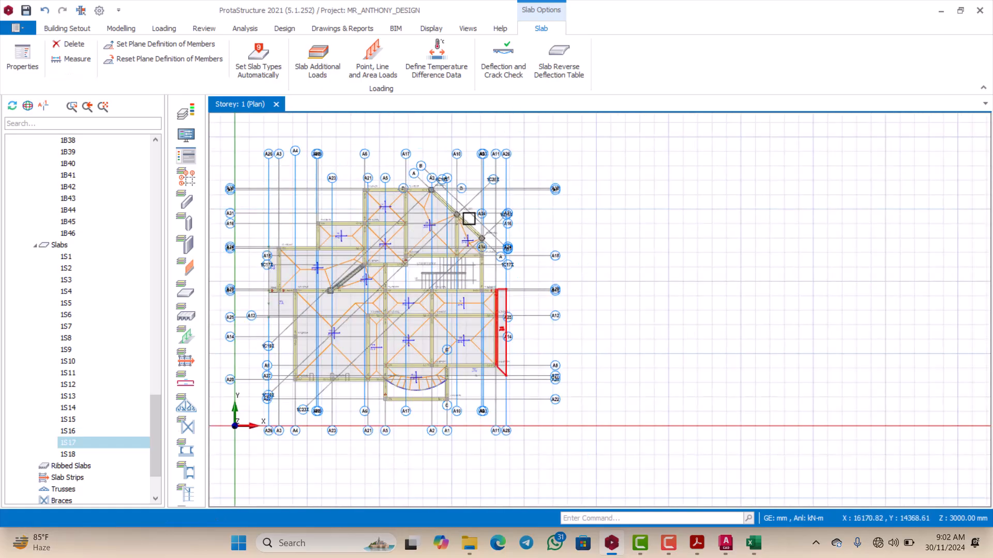
scroll(481, 210, up, 3)
scroll(482, 202, down, 1)
scroll(481, 196, up, 3)
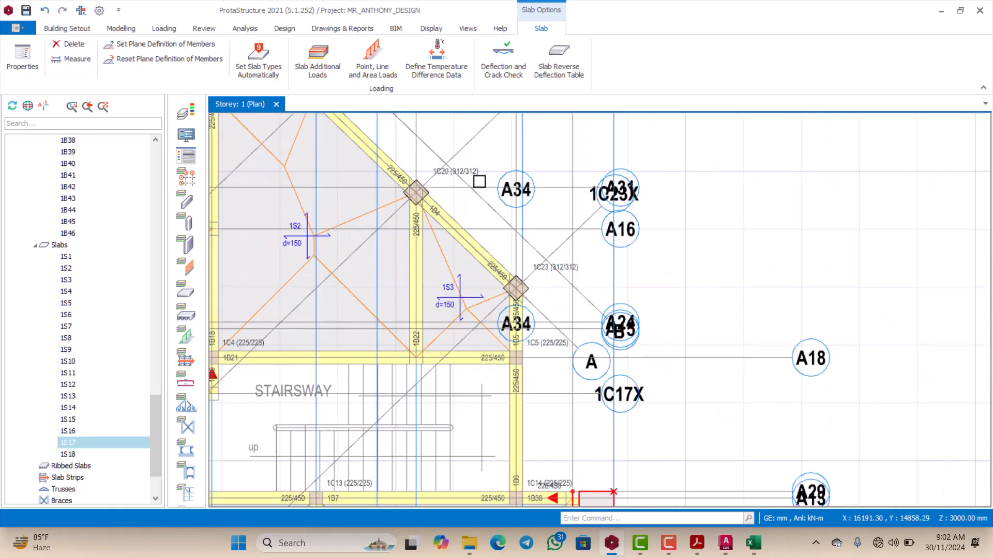
scroll(479, 179, down, 4)
scroll(484, 207, up, 3)
scroll(488, 215, down, 3)
scroll(498, 193, up, 5)
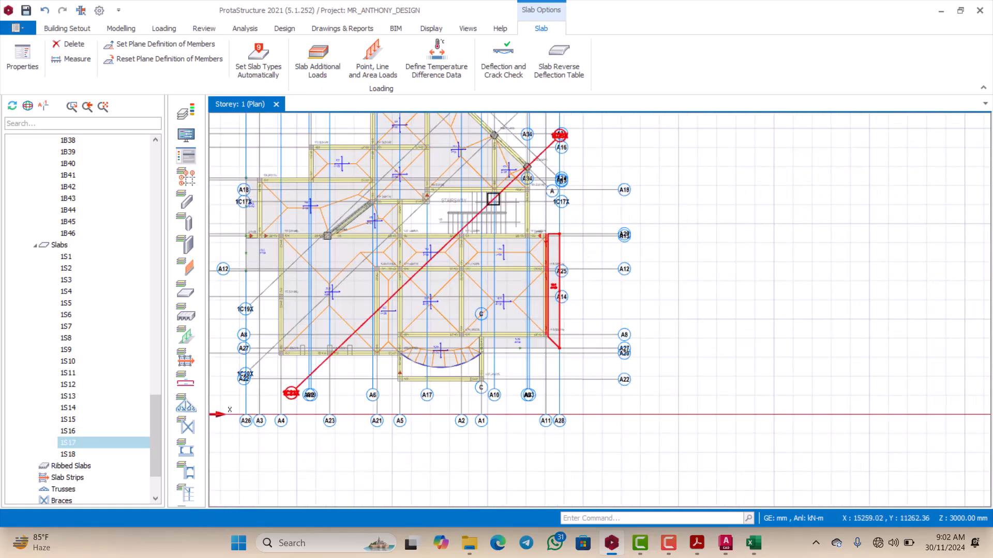
key(Escape)
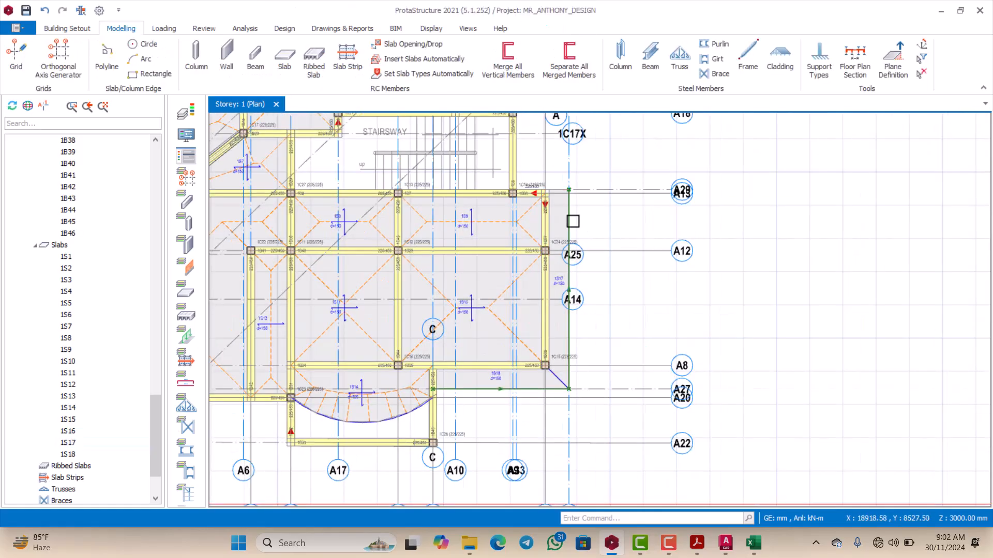
Step: Review the slab layout across the whole Storey 1 plan, including the outer cantilever slabs
scroll(572, 219, down, 5)
scroll(487, 160, up, 2)
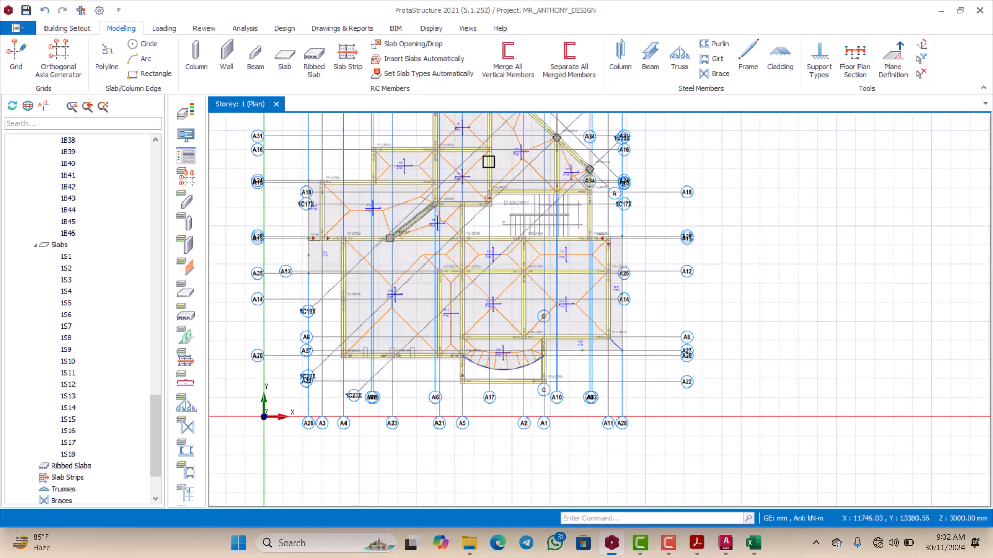
scroll(454, 210, down, 2)
scroll(488, 195, up, 3)
scroll(457, 217, down, 1)
scroll(412, 231, up, 1)
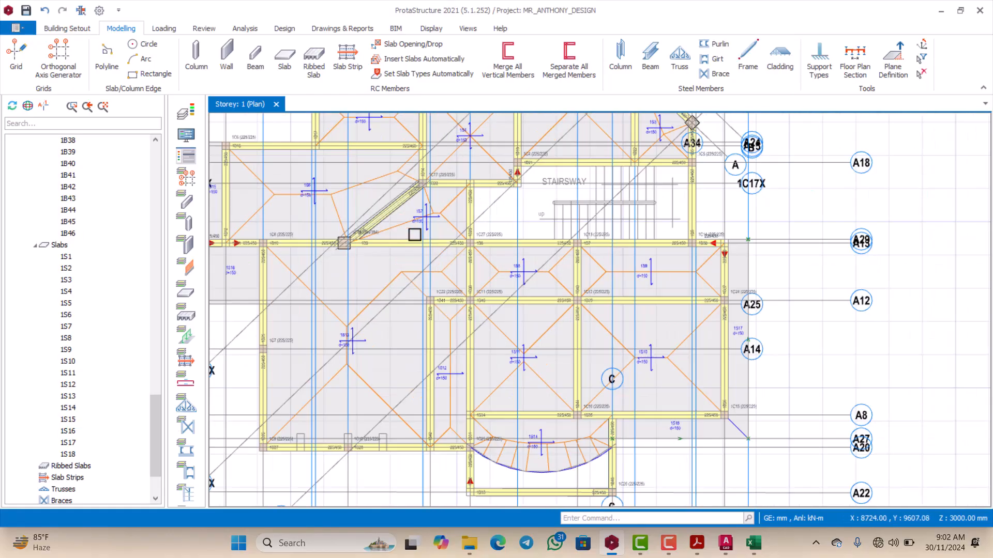
scroll(434, 204, down, 4)
scroll(451, 242, down, 1)
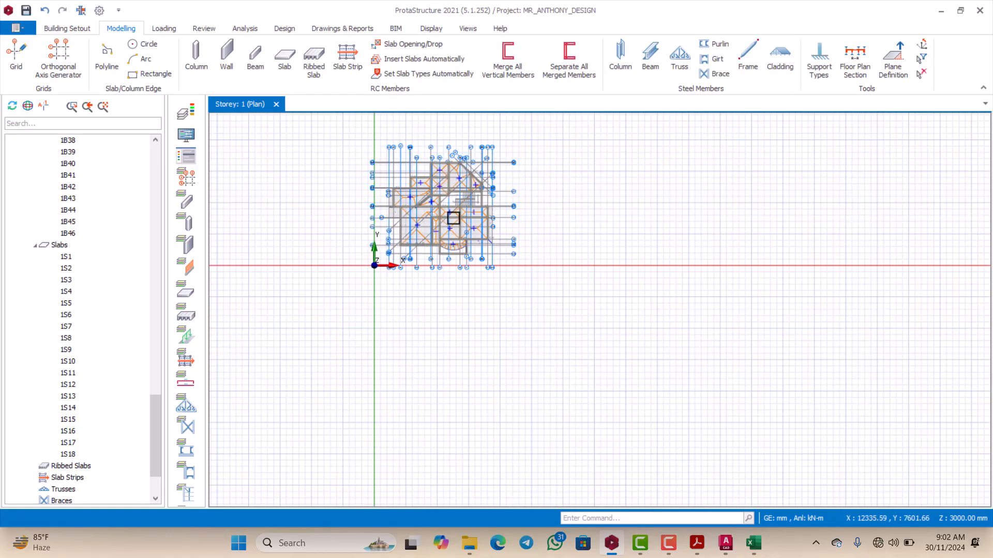